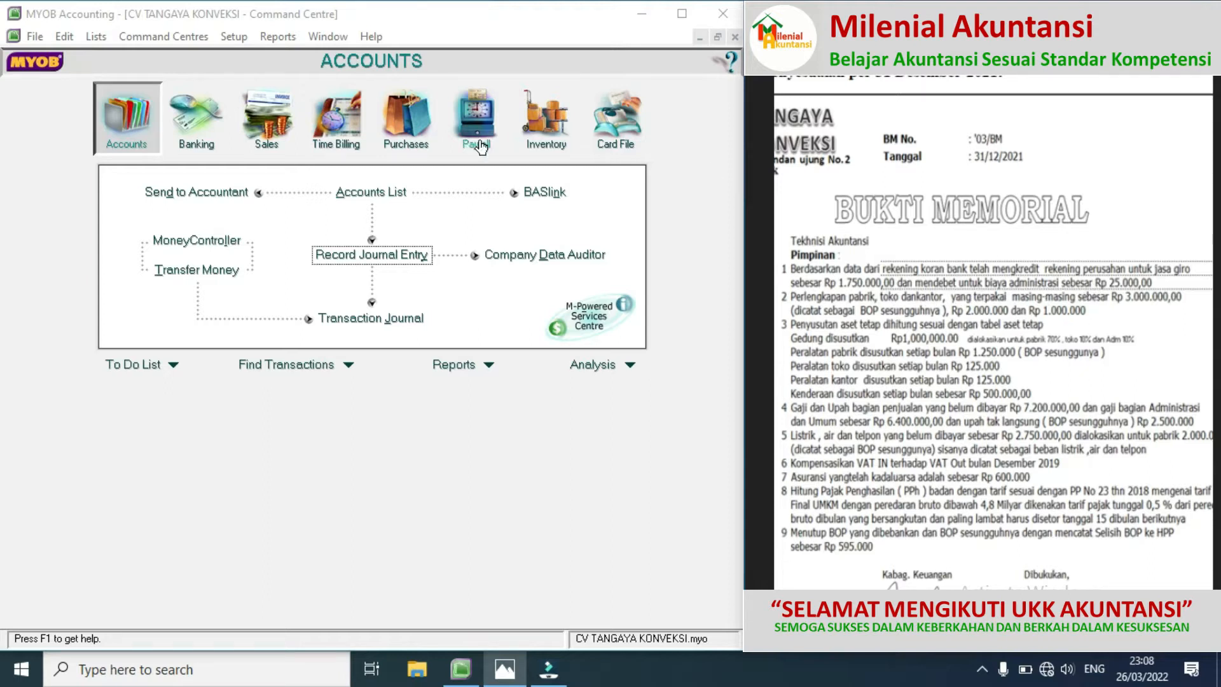
Start a Receive Money entry and create a new payor card of type Supplier
left_click(188, 118)
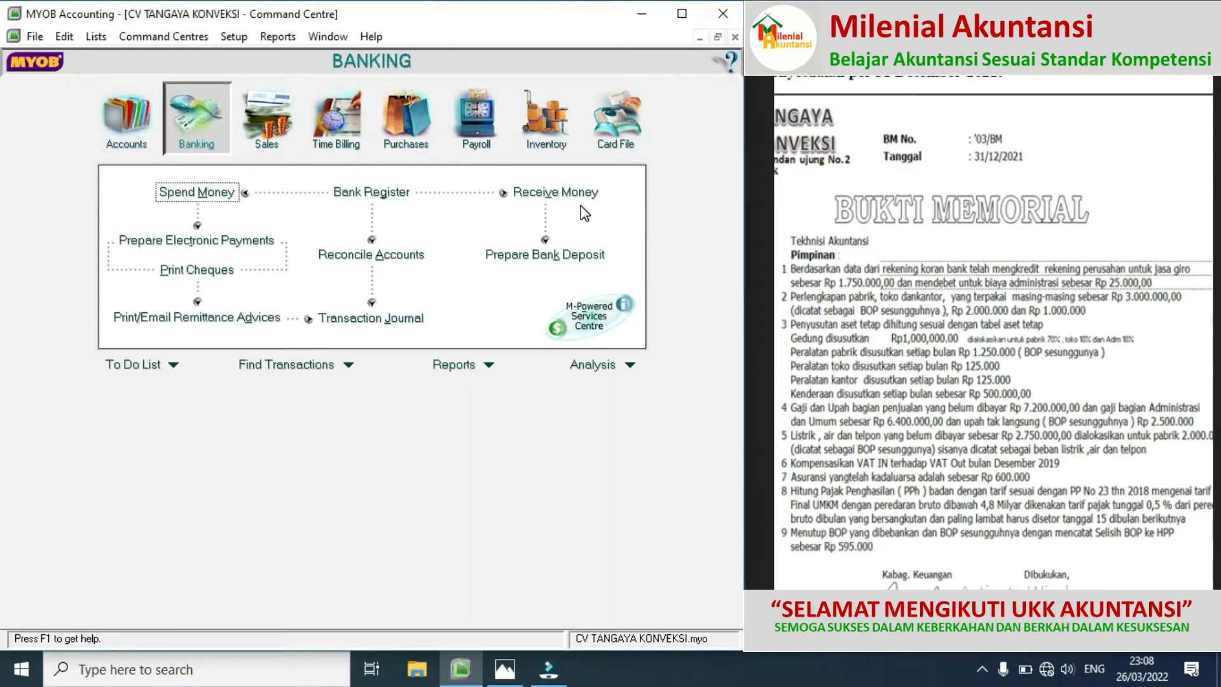
left_click(556, 194)
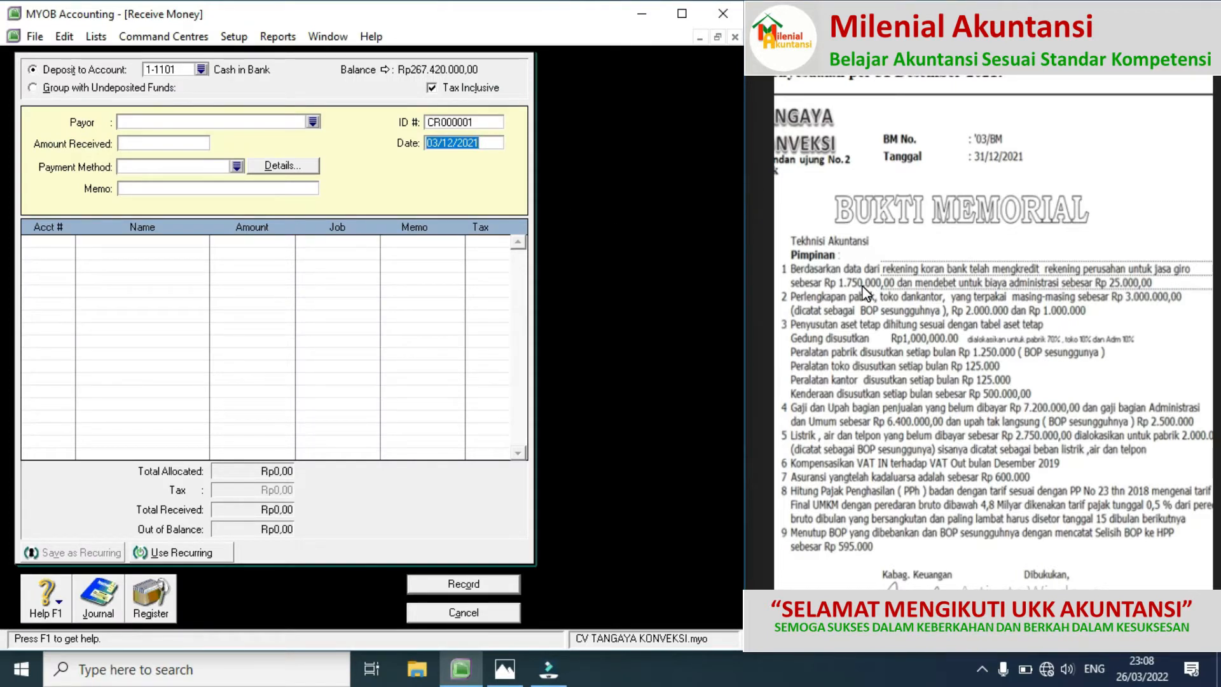
left_click(312, 123)
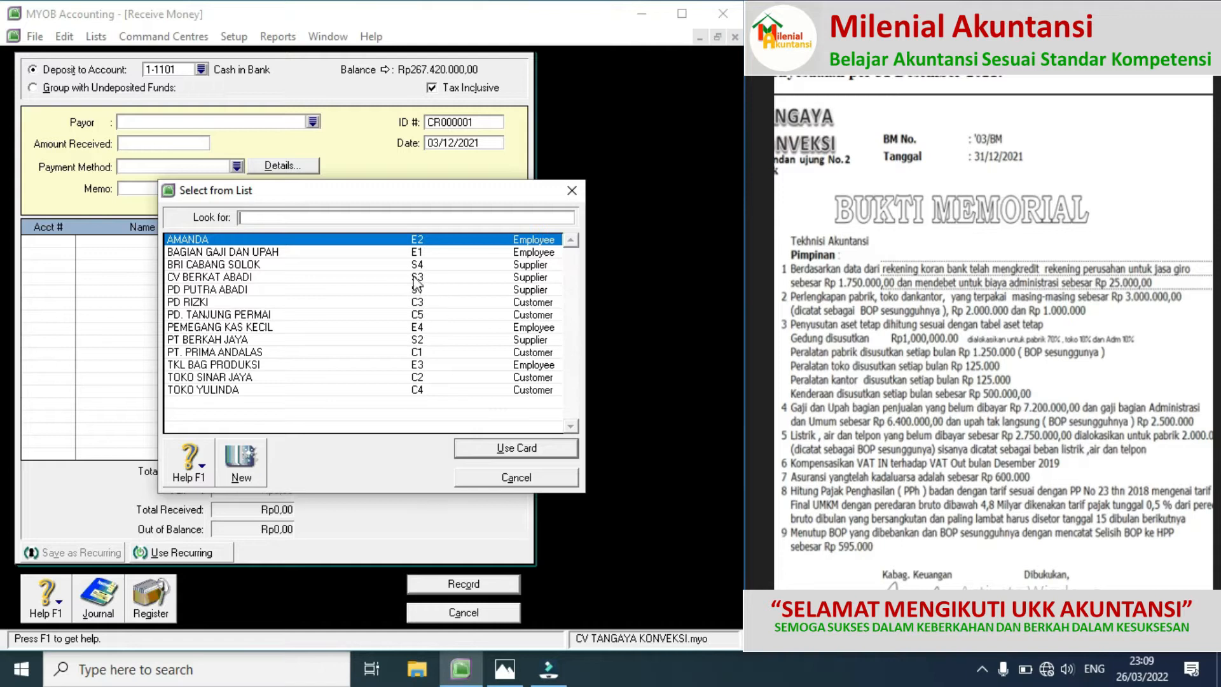
left_click(255, 460)
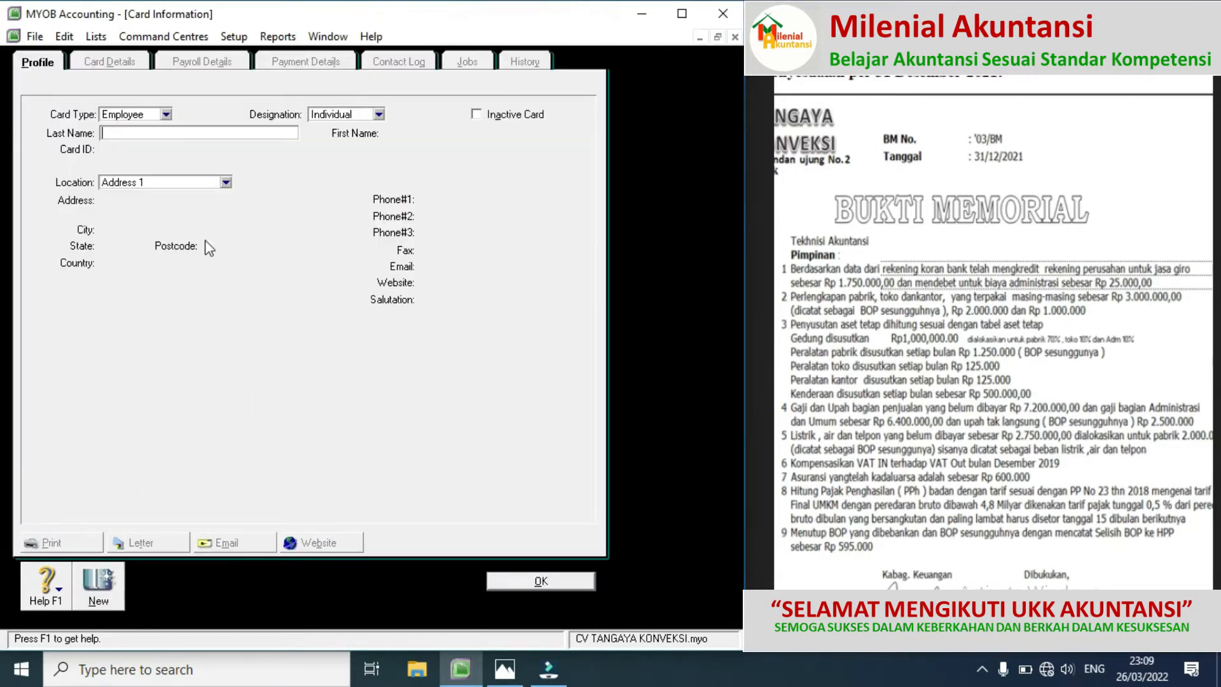
left_click(165, 116)
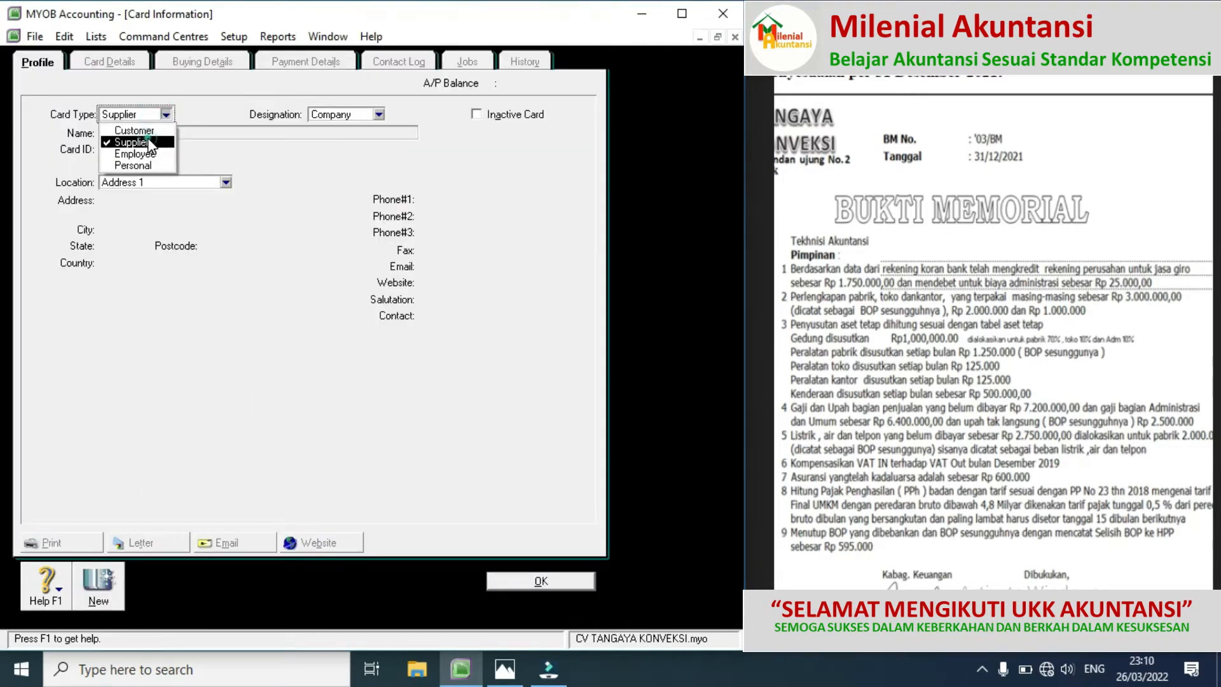
left_click(145, 141)
Name the new supplier card BANK, give it card ID S5 and save it
type("ANK")
key("BackSpace")
key("BackSpace")
type("BANK")
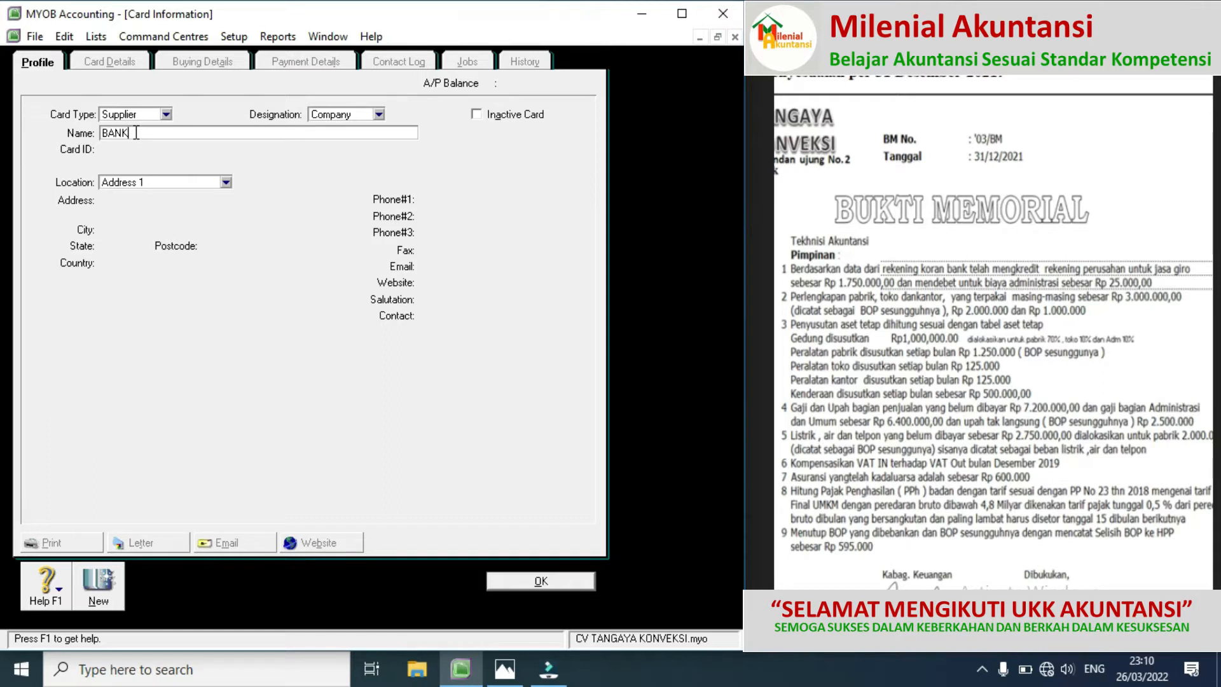
key("Tab")
type("S5")
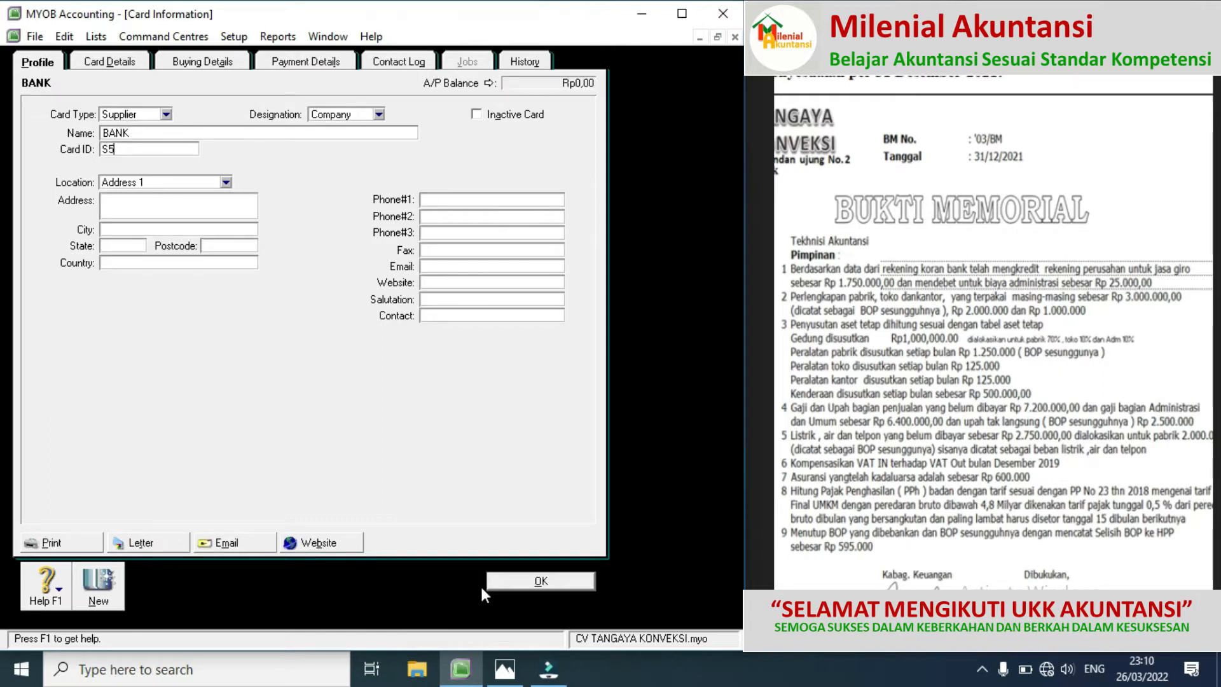
left_click(536, 582)
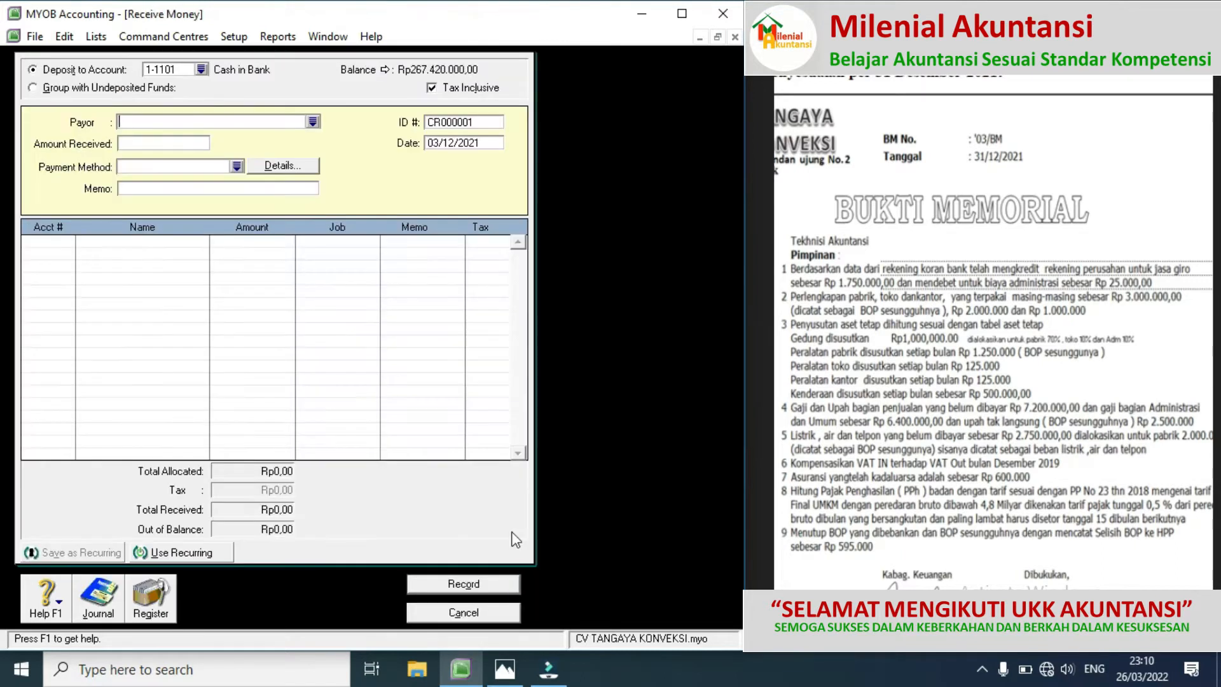
Choose BANK as the payor and set the amount received to Rp1.725.000,00
left_click(312, 121)
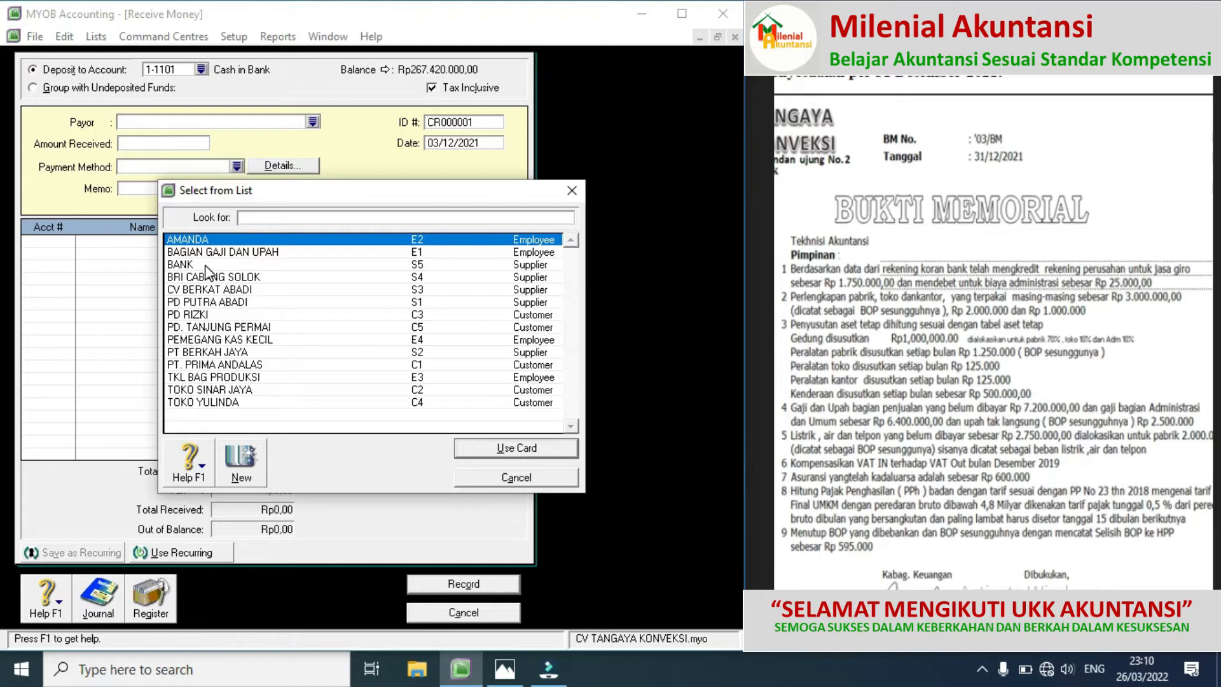
double_click(205, 264)
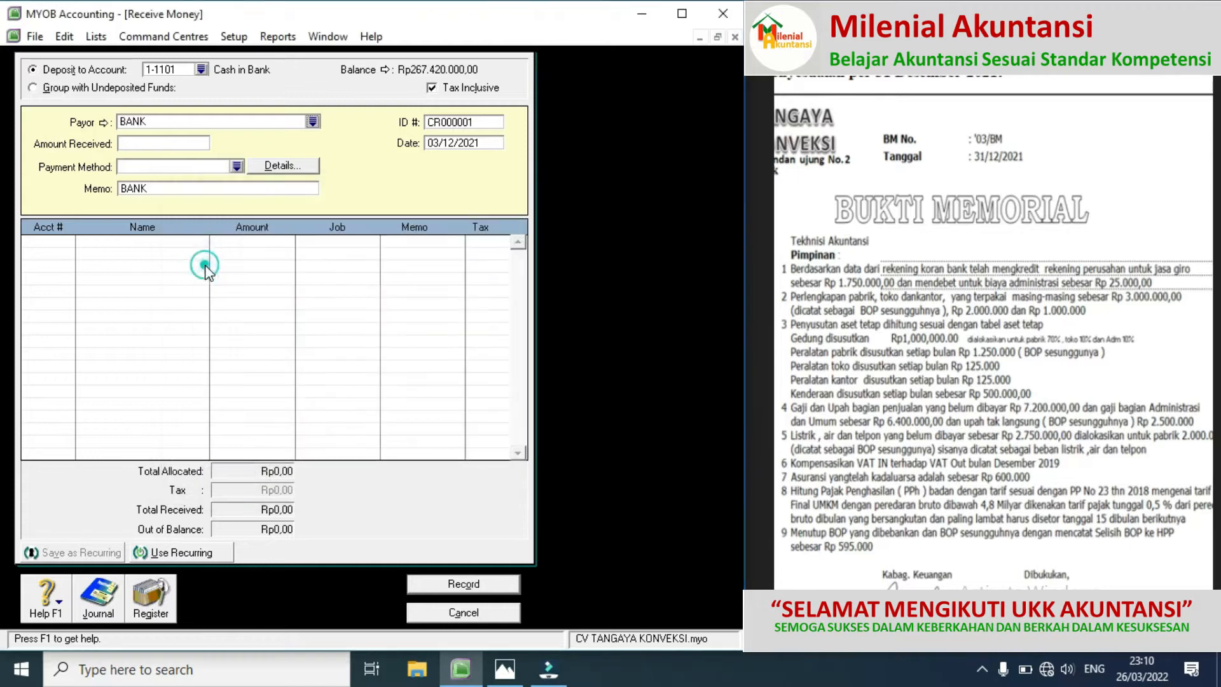
left_click(165, 142)
key("BackSpace")
key("BackSpace")
Set the receipt's ID number to 03/BM and its date to 31/12/2021
left_click(458, 120)
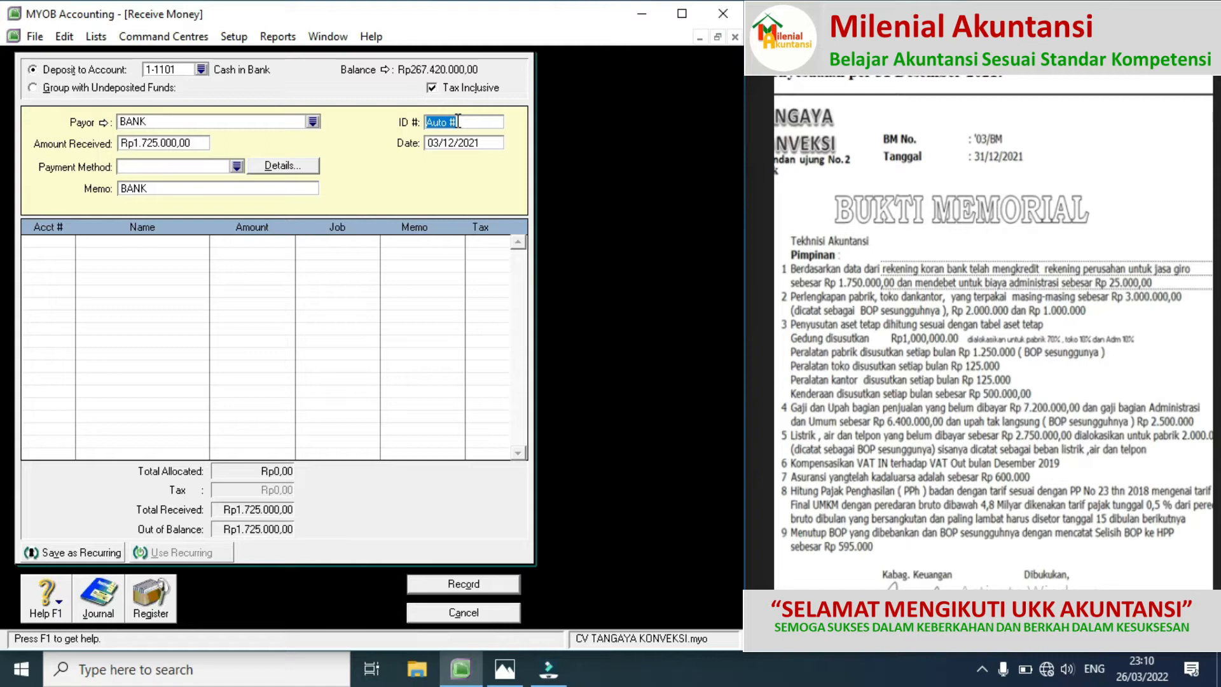
type("03/BM")
left_click(439, 144)
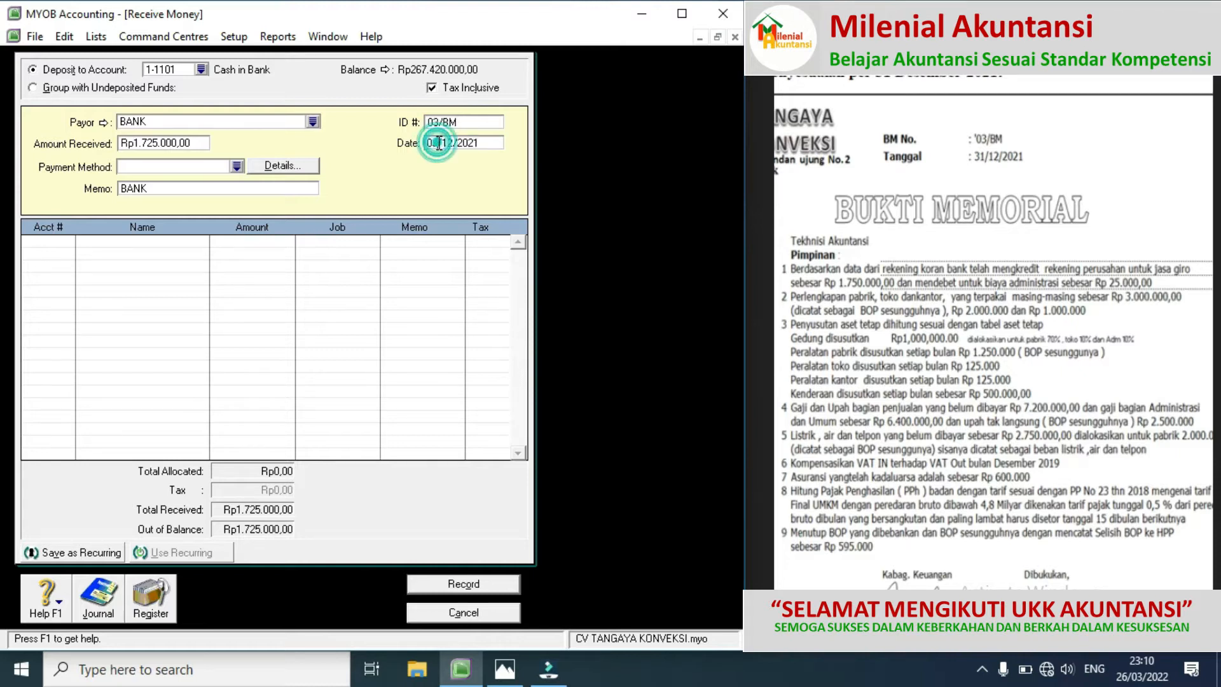
key("BackSpace")
key("BackSpace")
type("31")
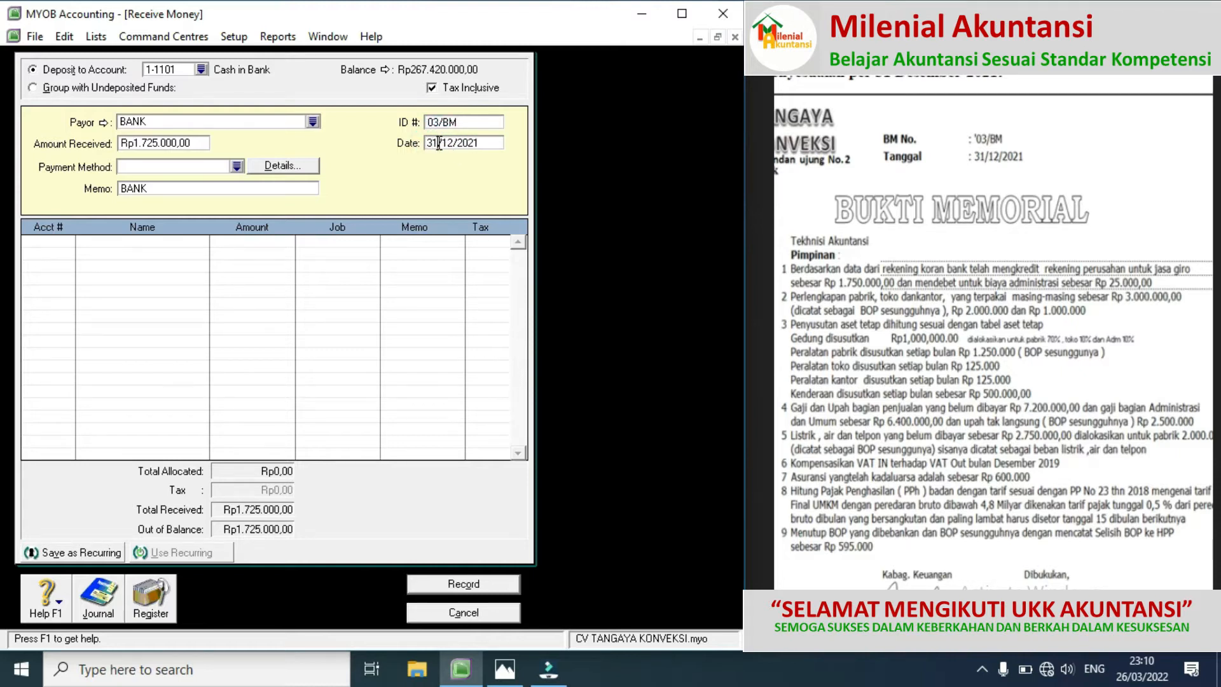
Allocate -25000 to account 9-1101 Bank Service Charge on the first line of the receipt
left_click(63, 243)
left_click(69, 242)
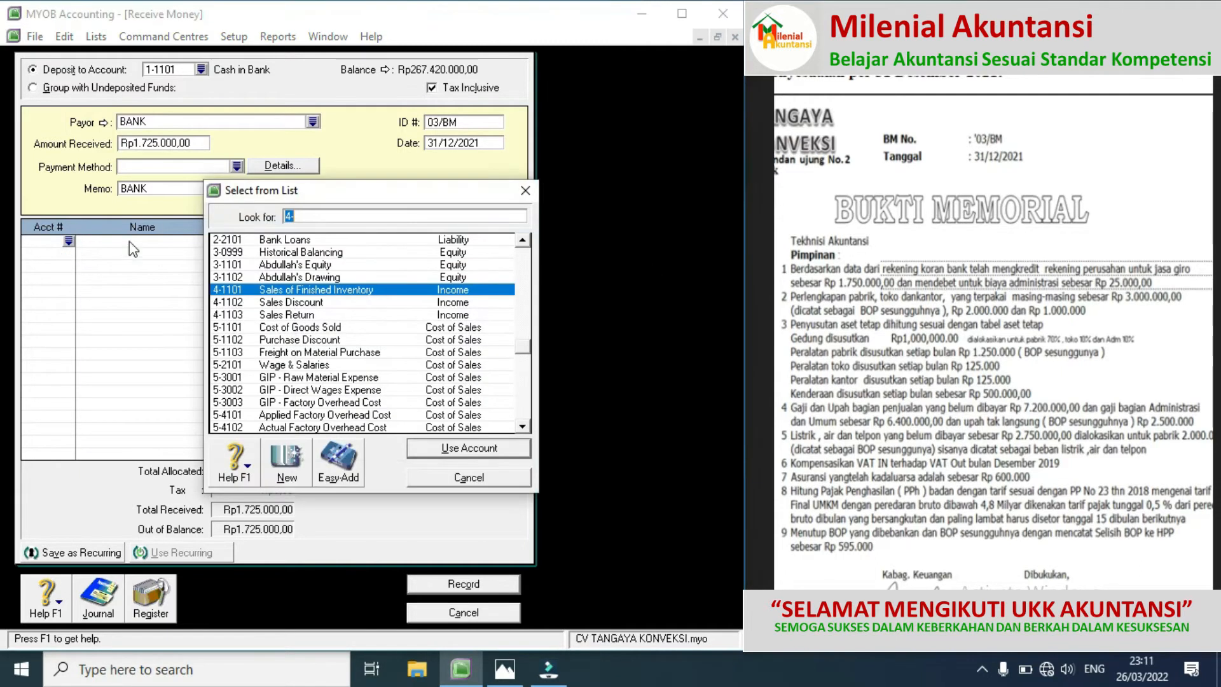
left_click_drag(524, 353, 523, 417)
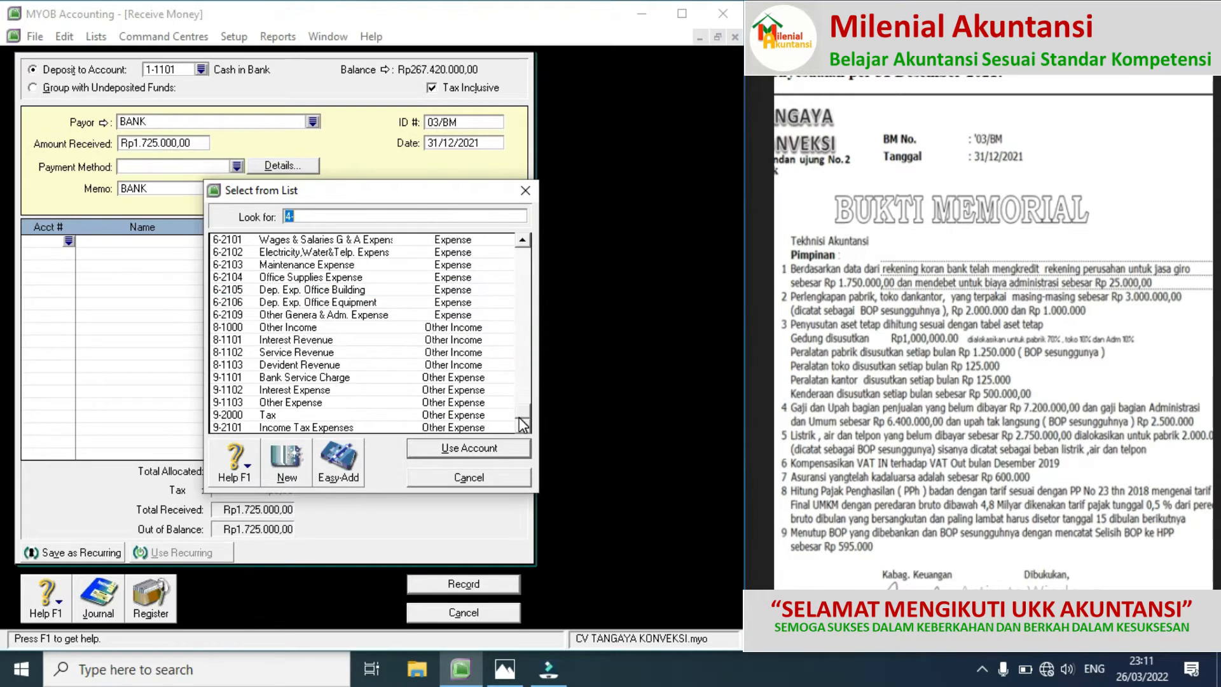
double_click(311, 379)
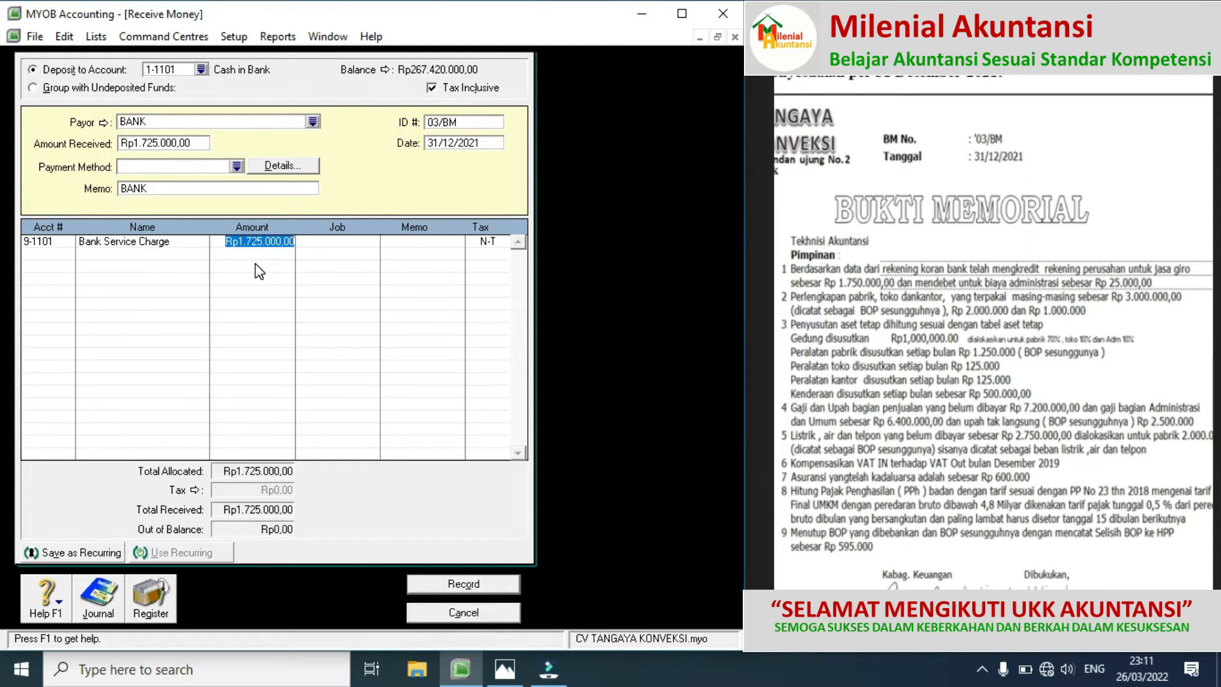
key("minus")
key("Escape")
key("BackSpace")
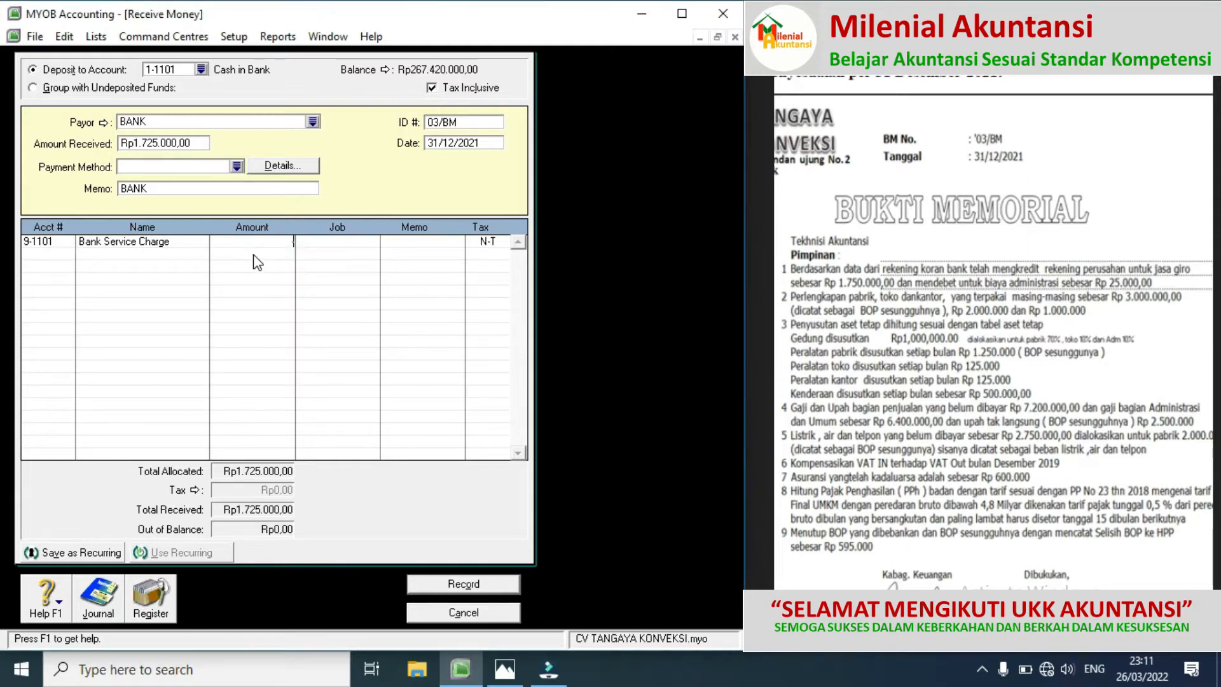
type("-25000")
Allocate Rp1.750.000,00 to account 8-1101 Interest Revenue on the second line, then record the receipt and close Receive Money
left_click(64, 253)
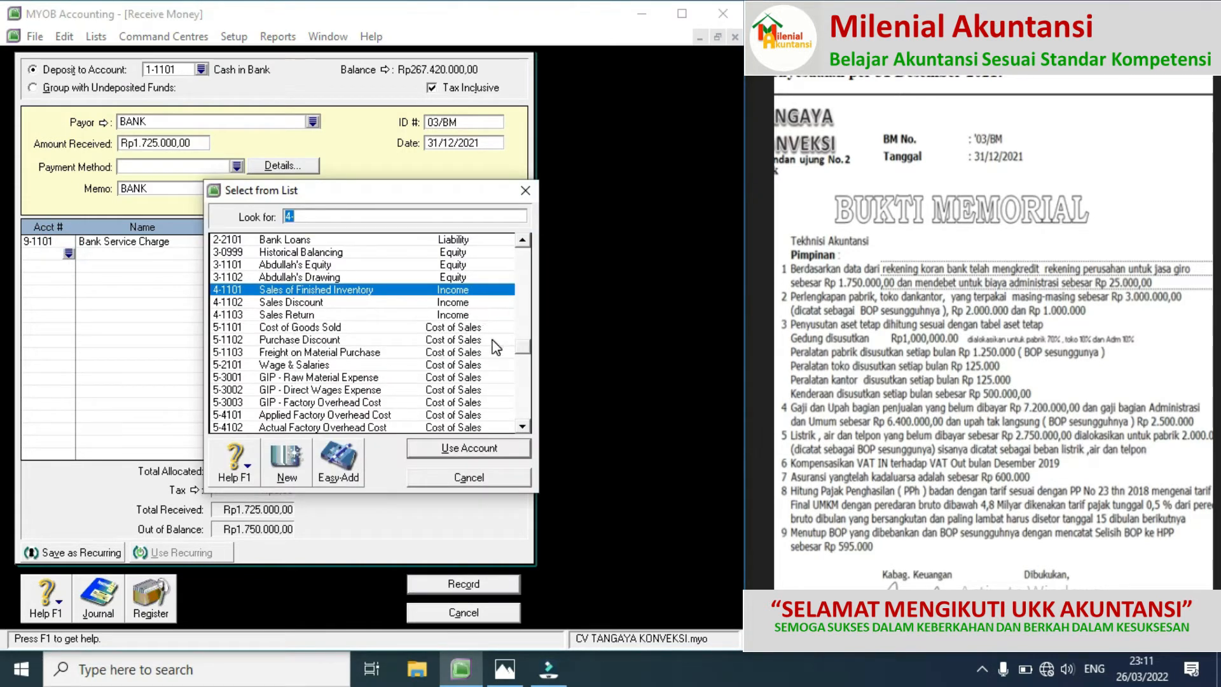
left_click_drag(521, 347, 522, 421)
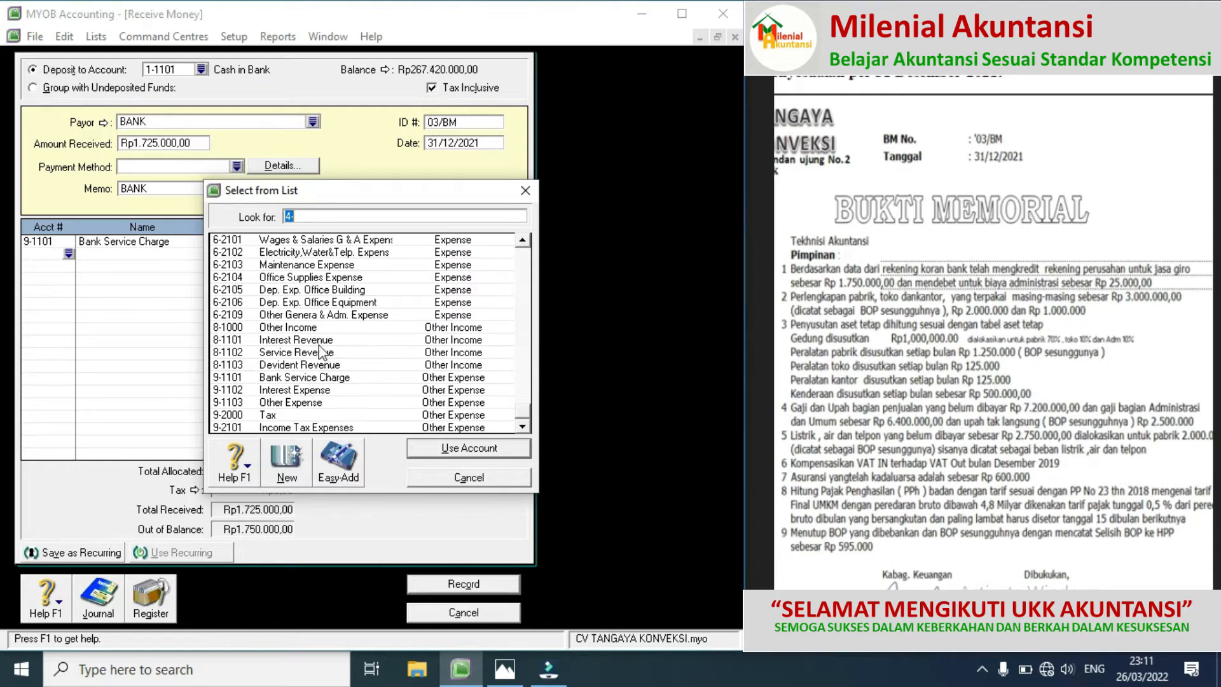
double_click(300, 342)
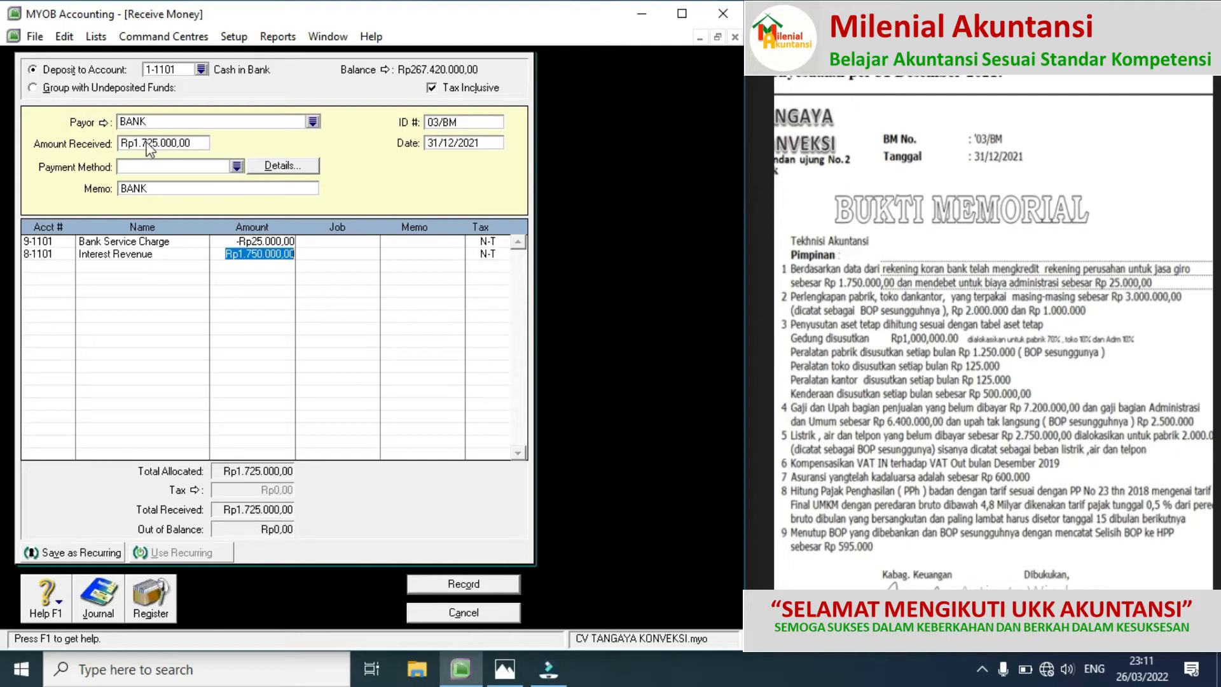
left_click(472, 583)
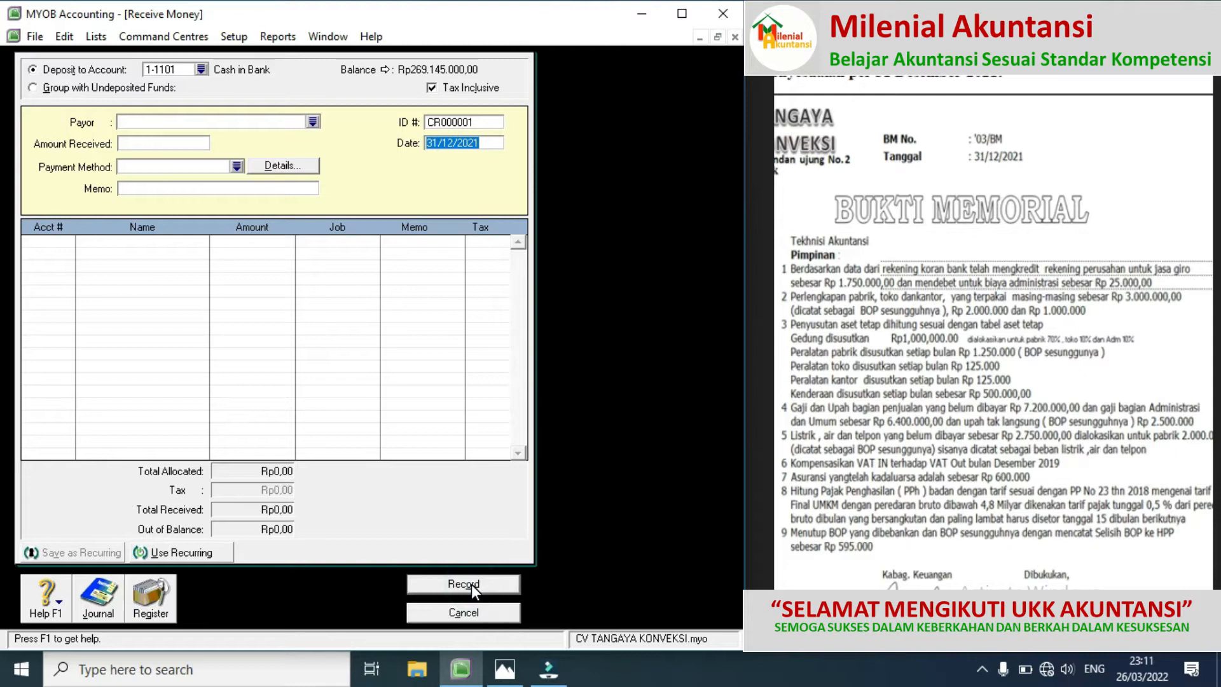
left_click(459, 612)
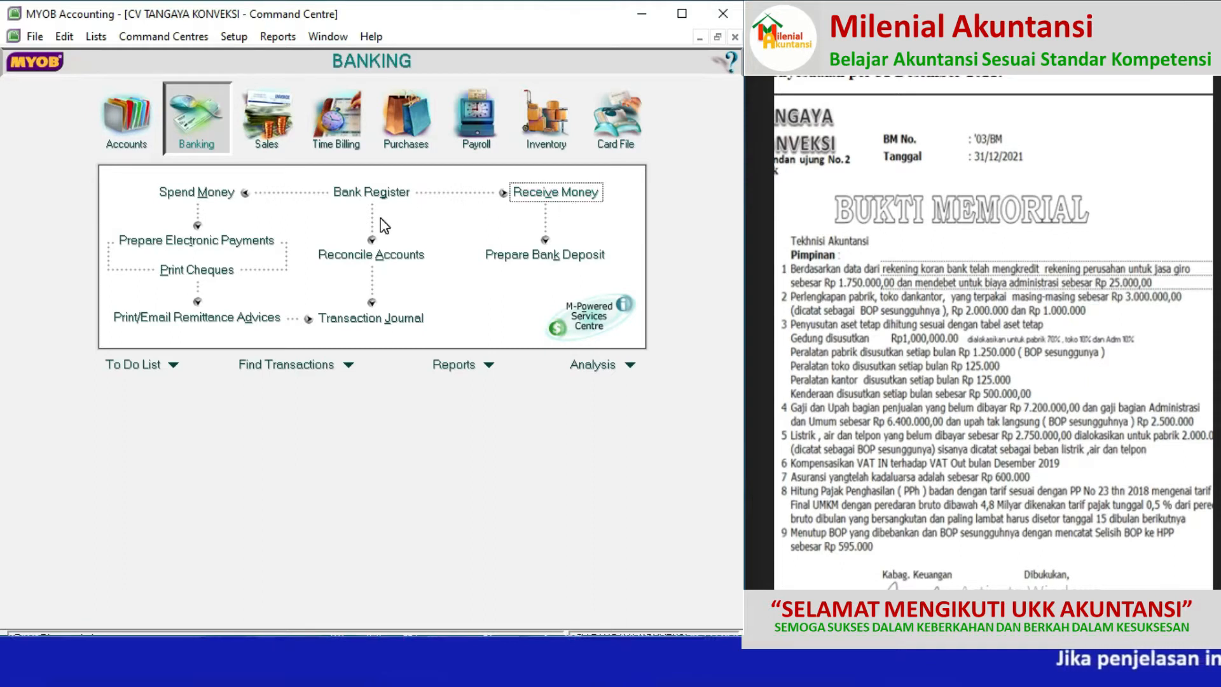
Start a general journal entry in Accounts and number it 03/BM
left_click(128, 120)
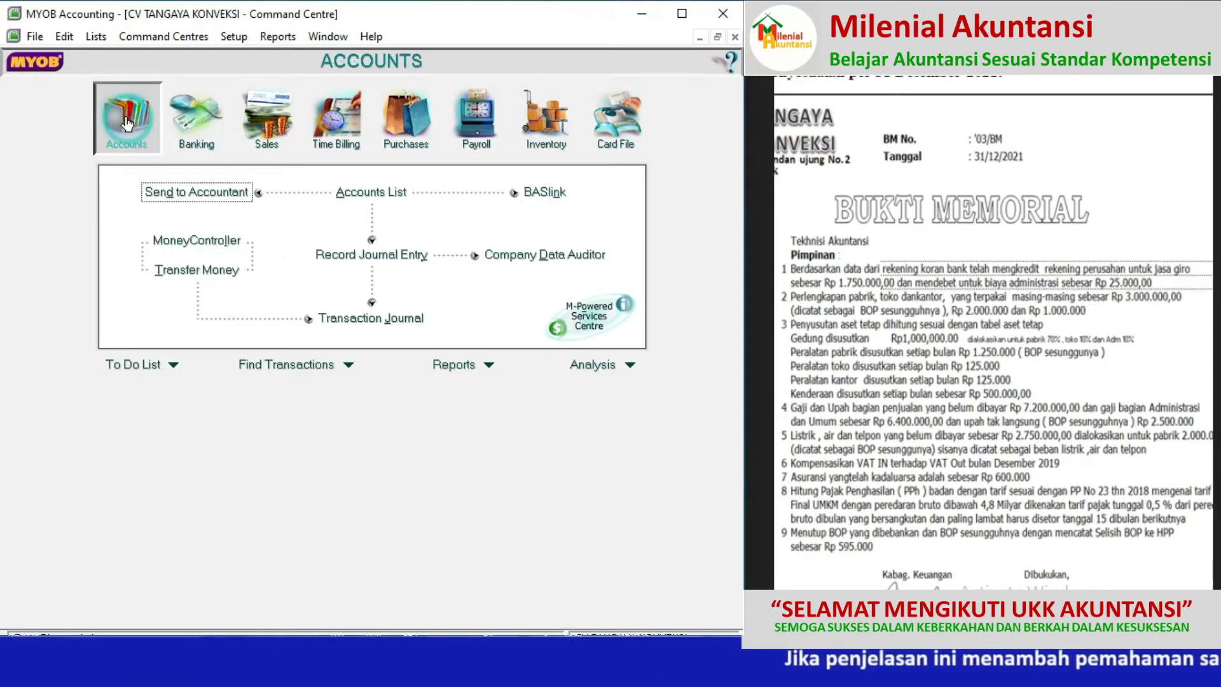
left_click(360, 255)
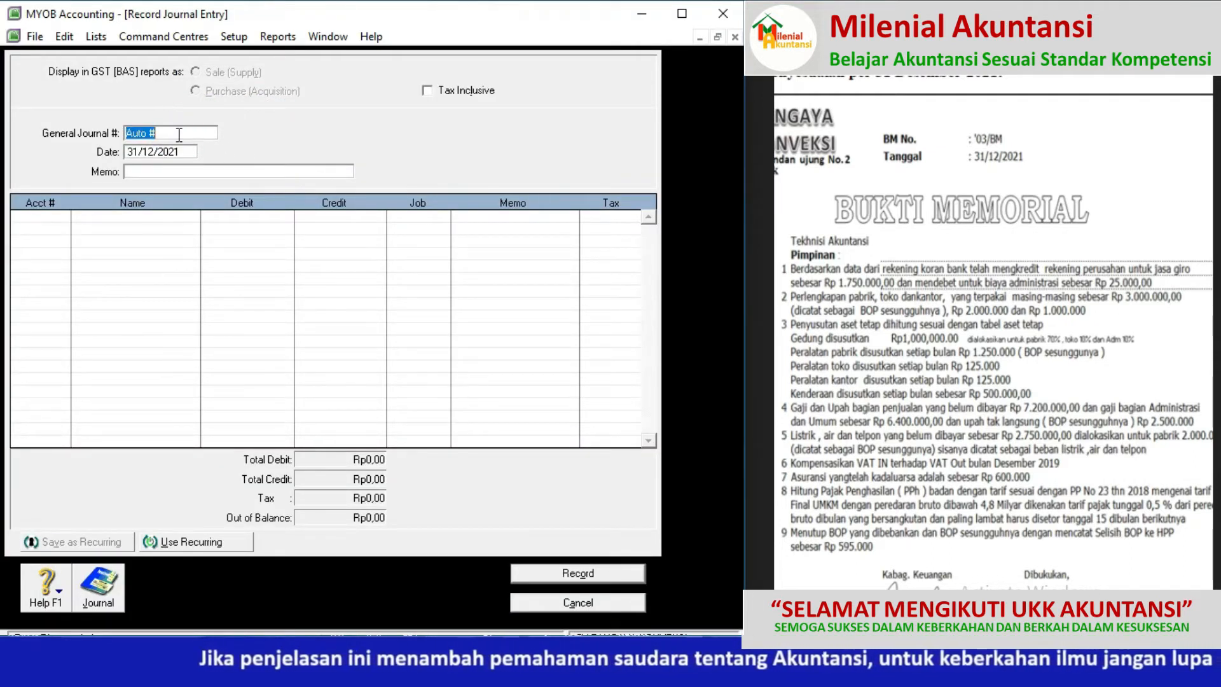
type("0")
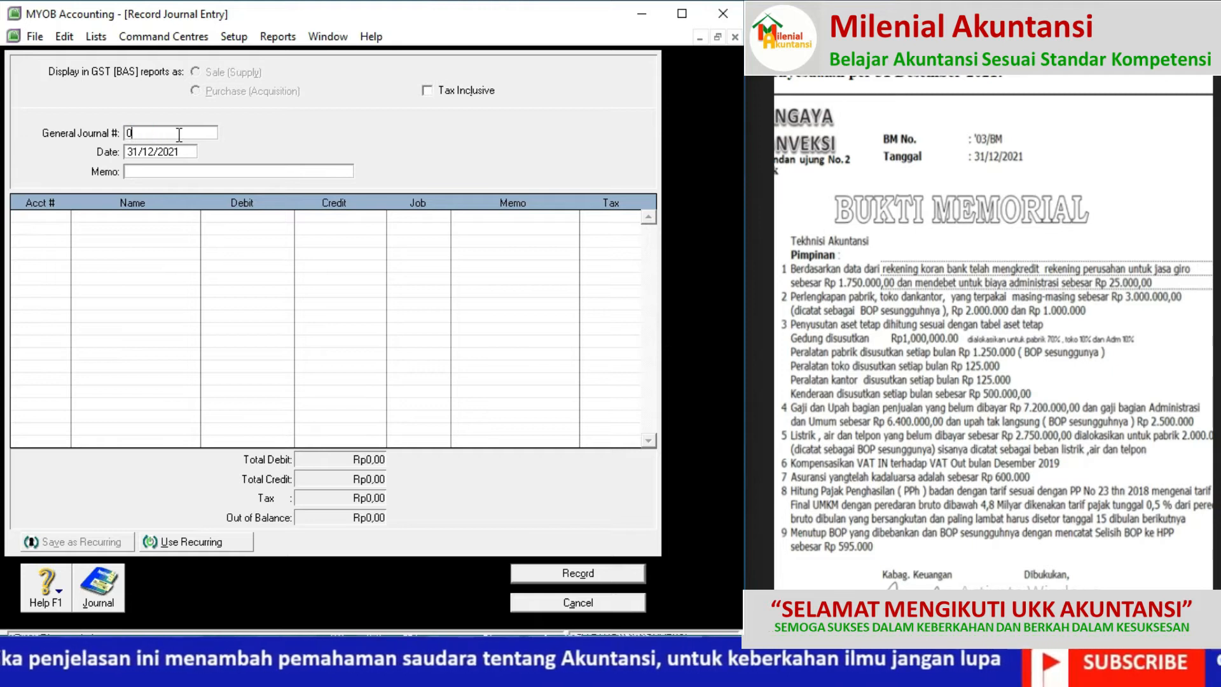
type("3/M")
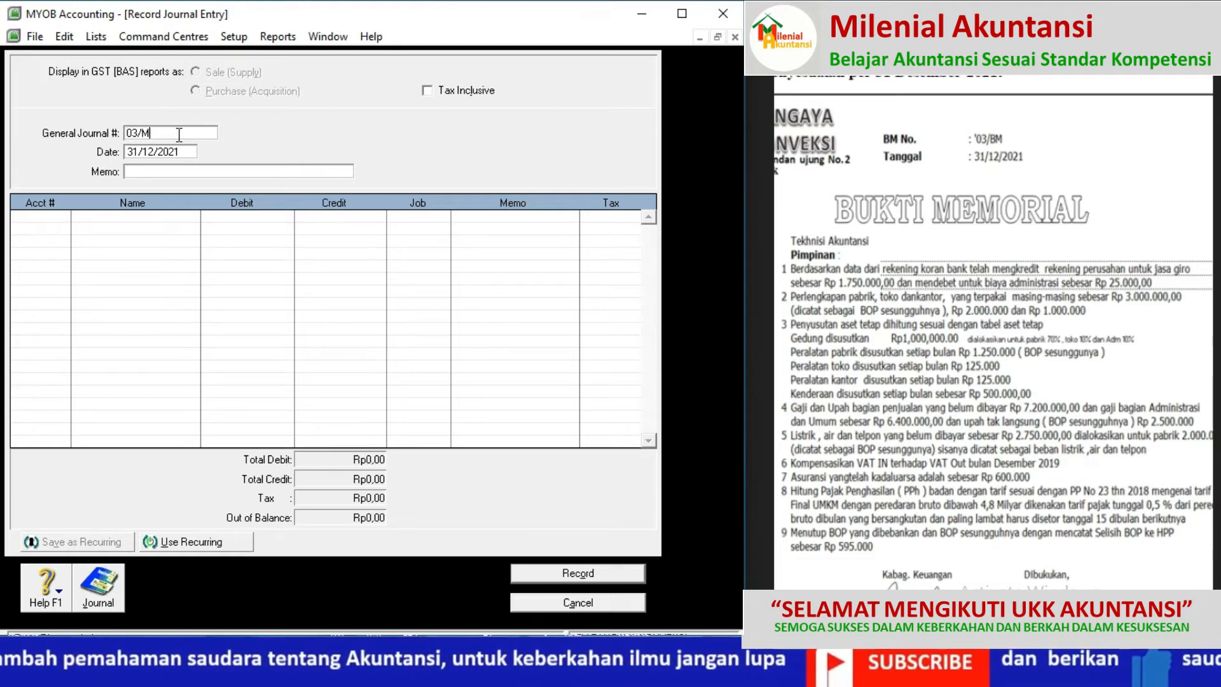
key("BackSpace")
type("BM")
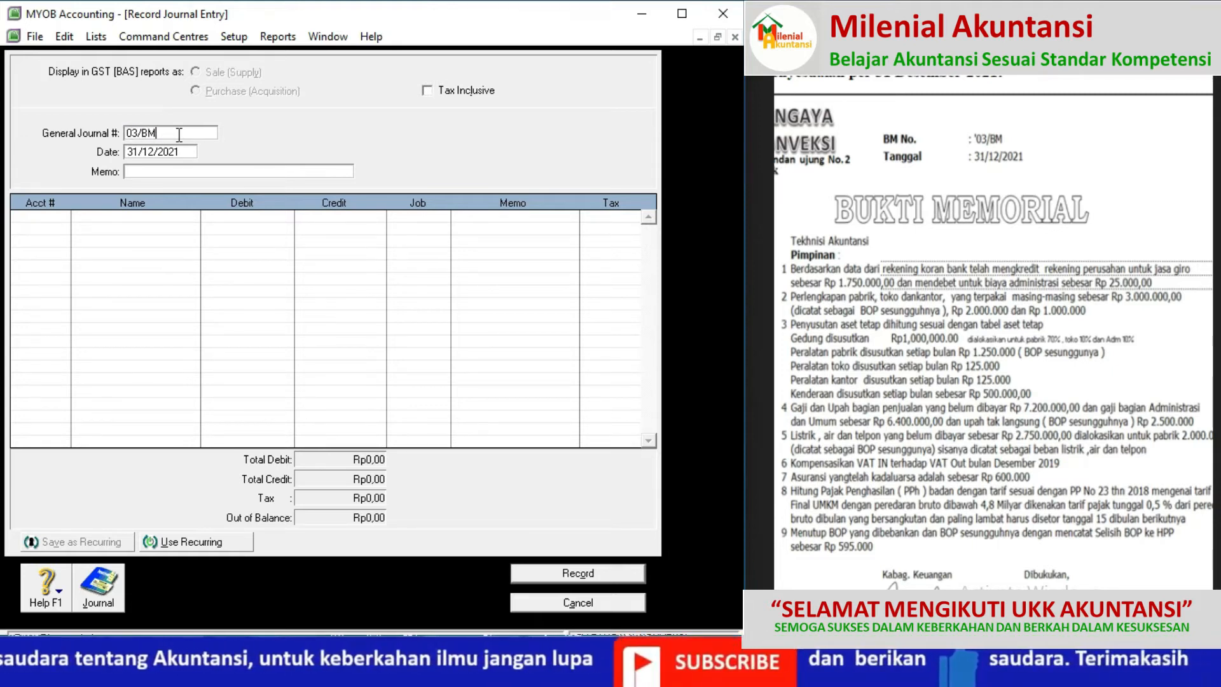
Enter PENYESUAIAN as the journal entry's memo
left_click(143, 169)
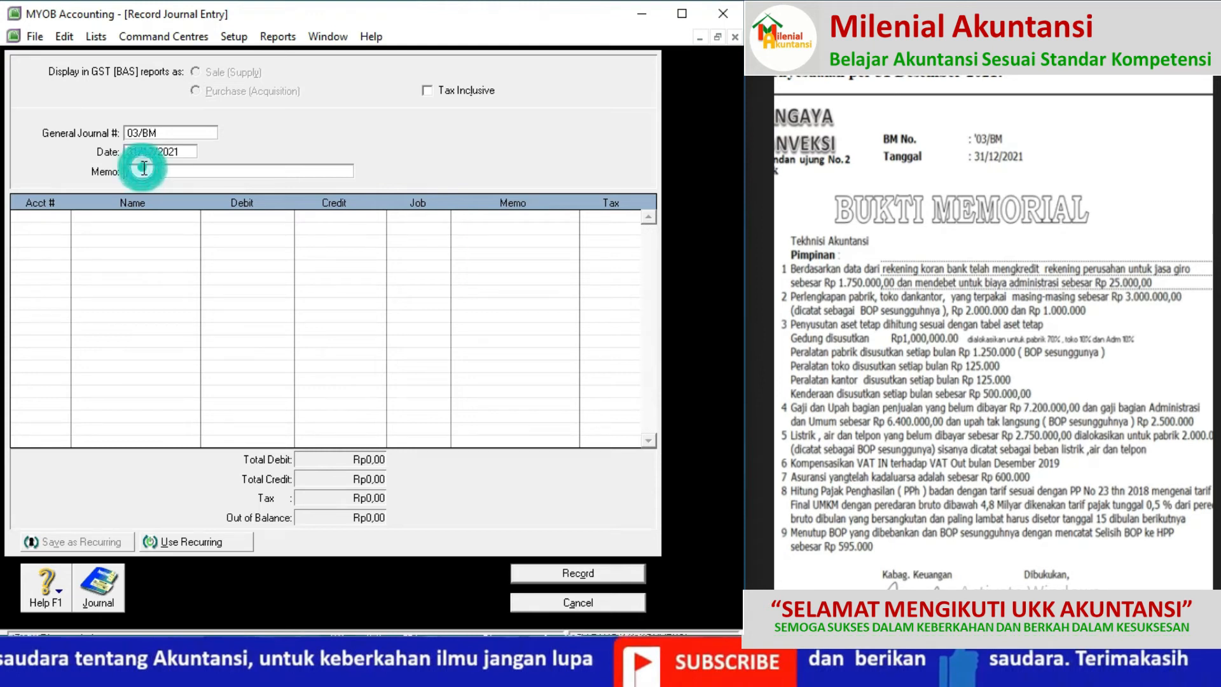
type("PENEYSUAIN")
key("BackSpace")
key("BackSpace")
key("BackSpace")
key("BackSpace")
key("BackSpace")
key("BackSpace")
key("BackSpace")
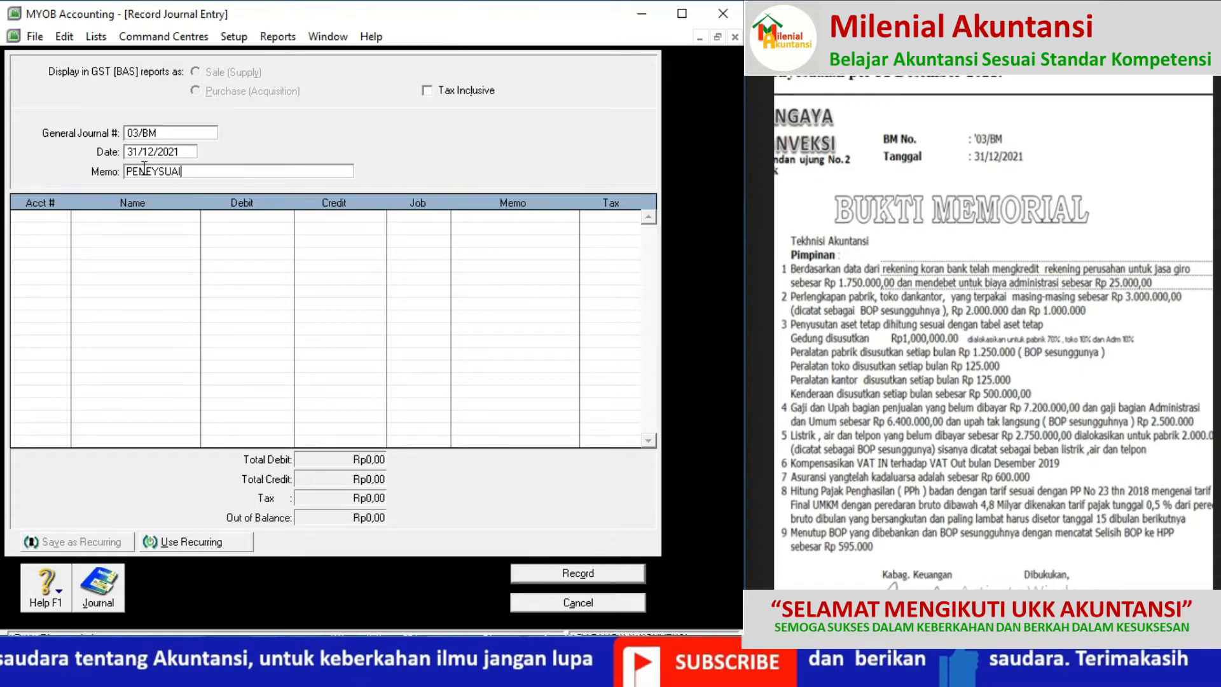
type("YESUAIAN")
key("Tab")
Assign account 5-4102 Actual Factory Overhead Cost to the first line of the journal entry
left_click(64, 217)
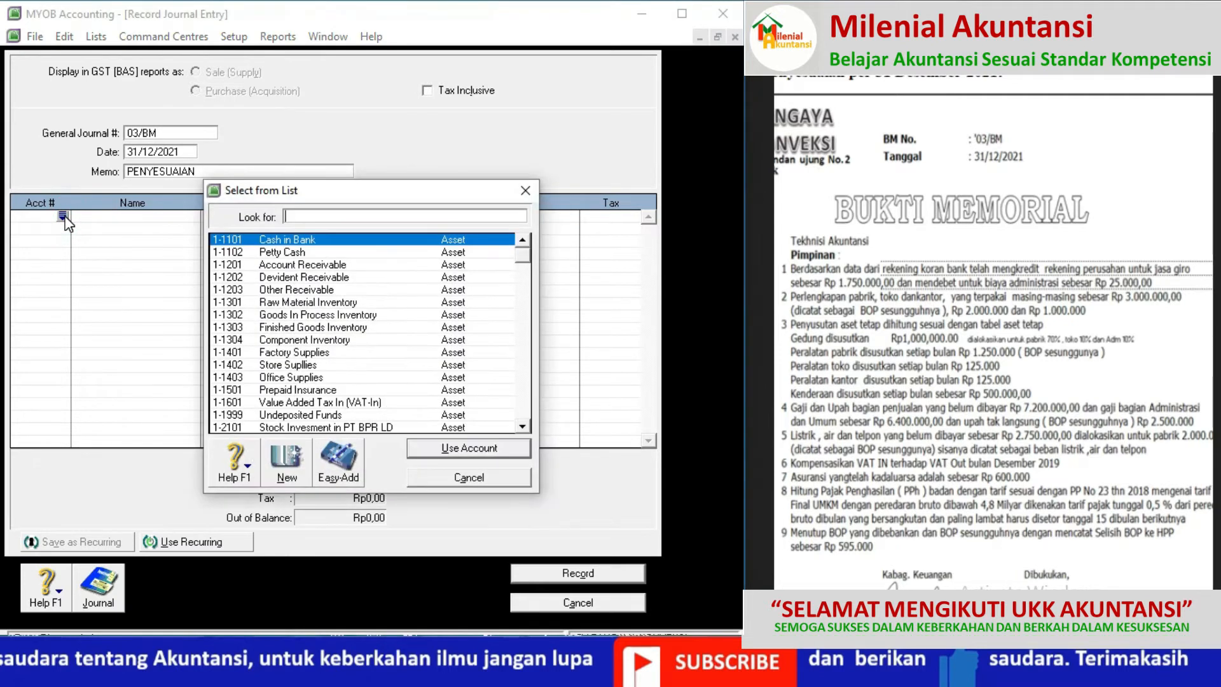
left_click_drag(522, 264, 524, 341)
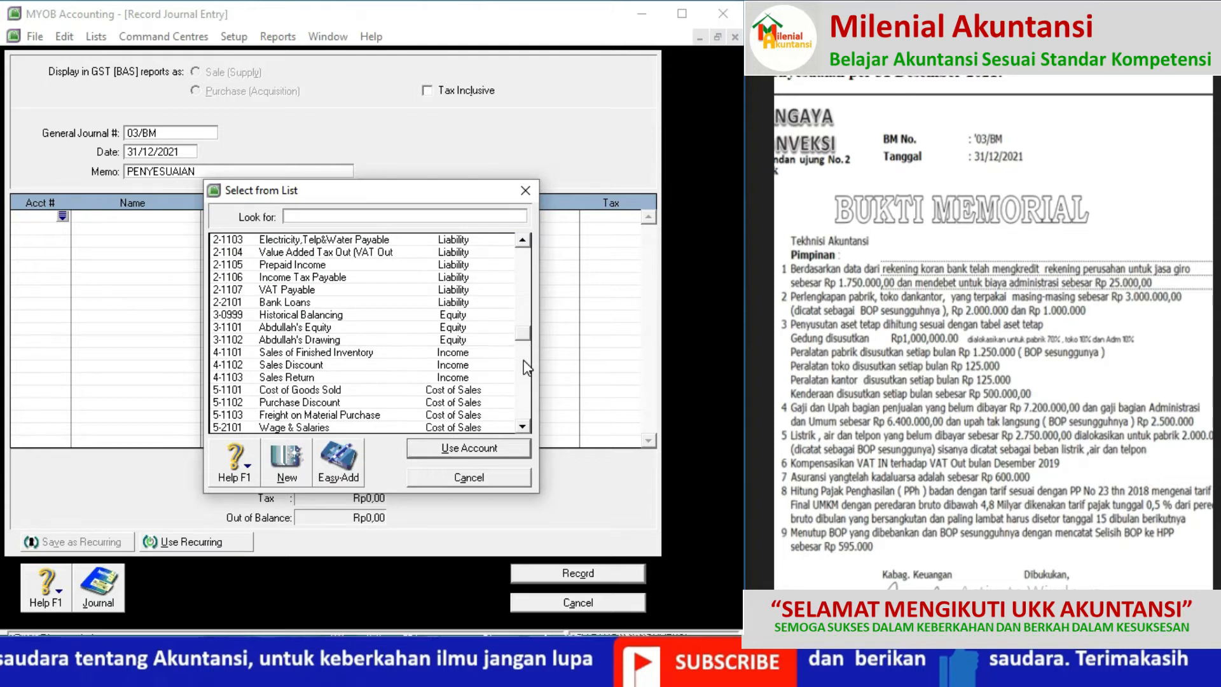
left_click(524, 363)
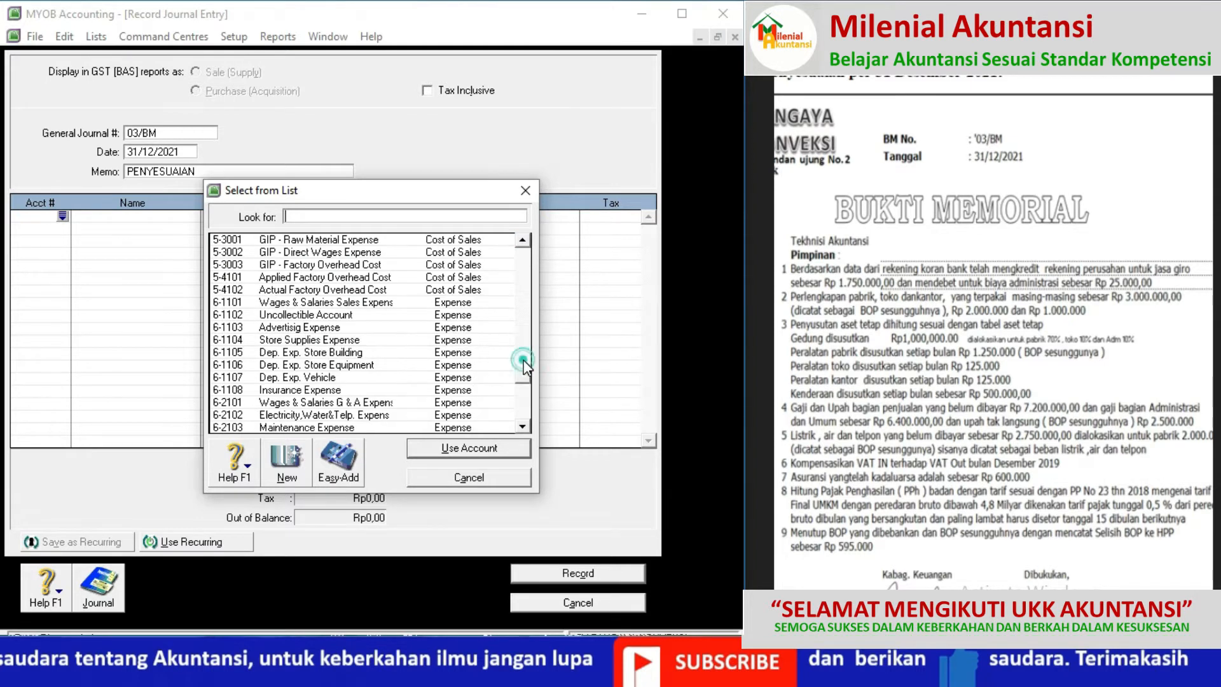
double_click(337, 289)
Assign account 6-1104 Store Supplies Expense to the second line of the journal entry
left_click(57, 230)
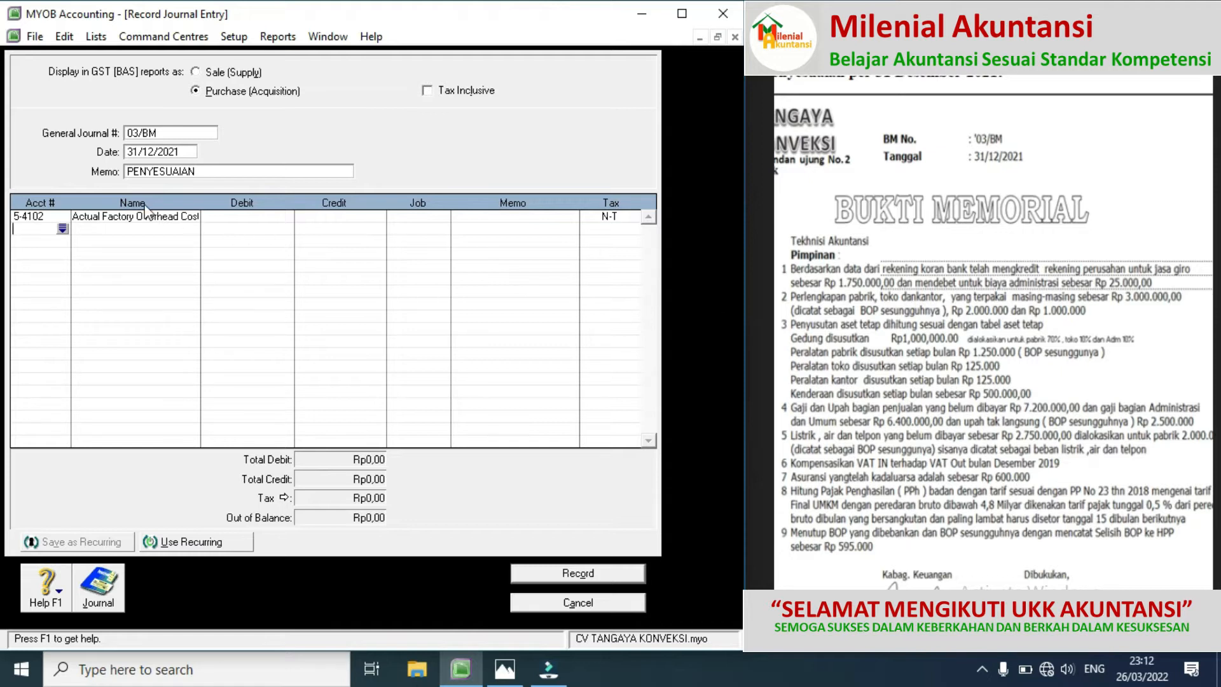
left_click(63, 228)
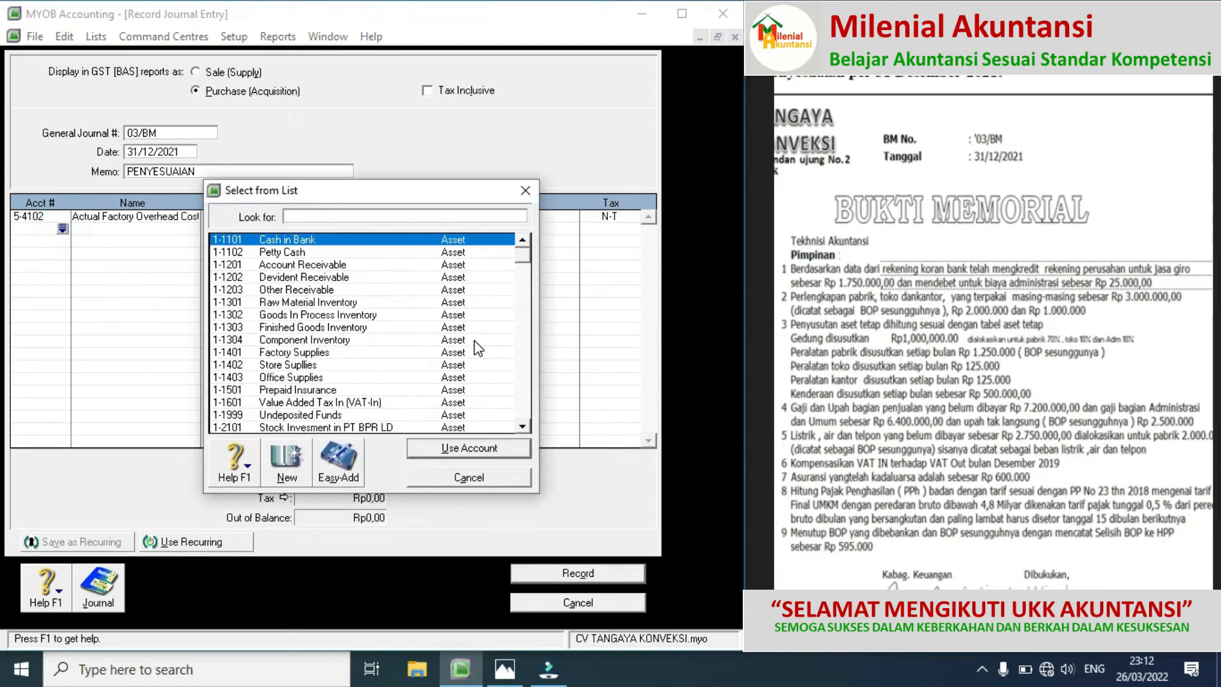
left_click(525, 388)
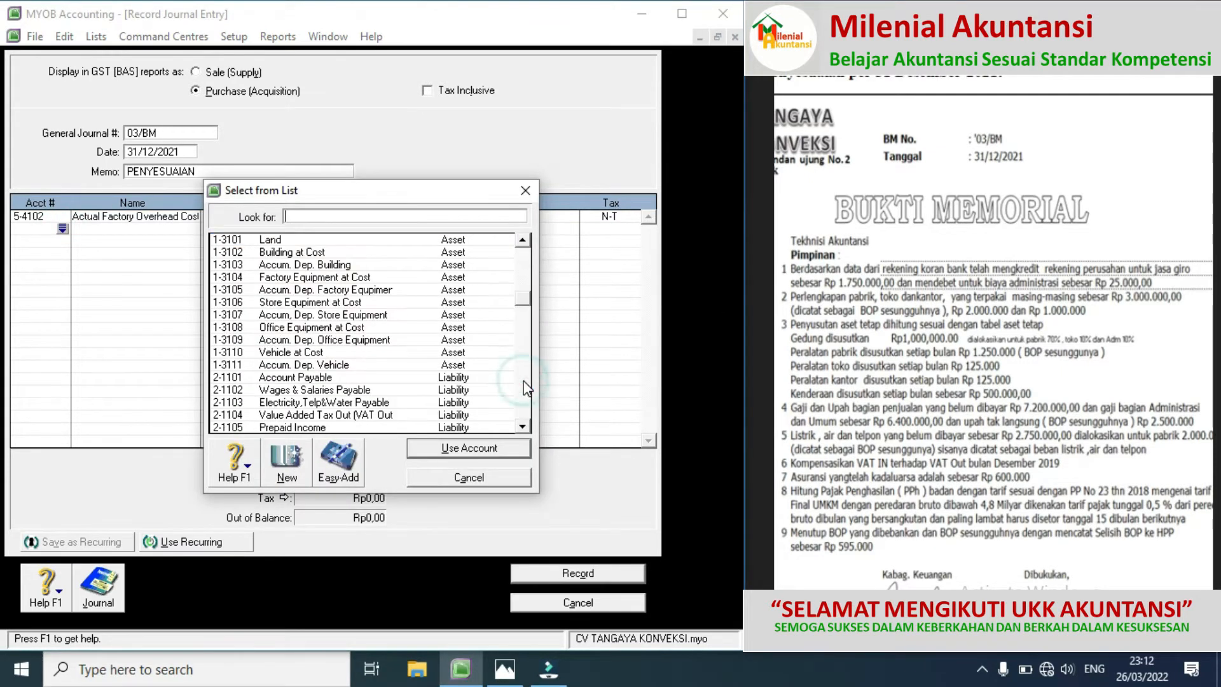
left_click(525, 388)
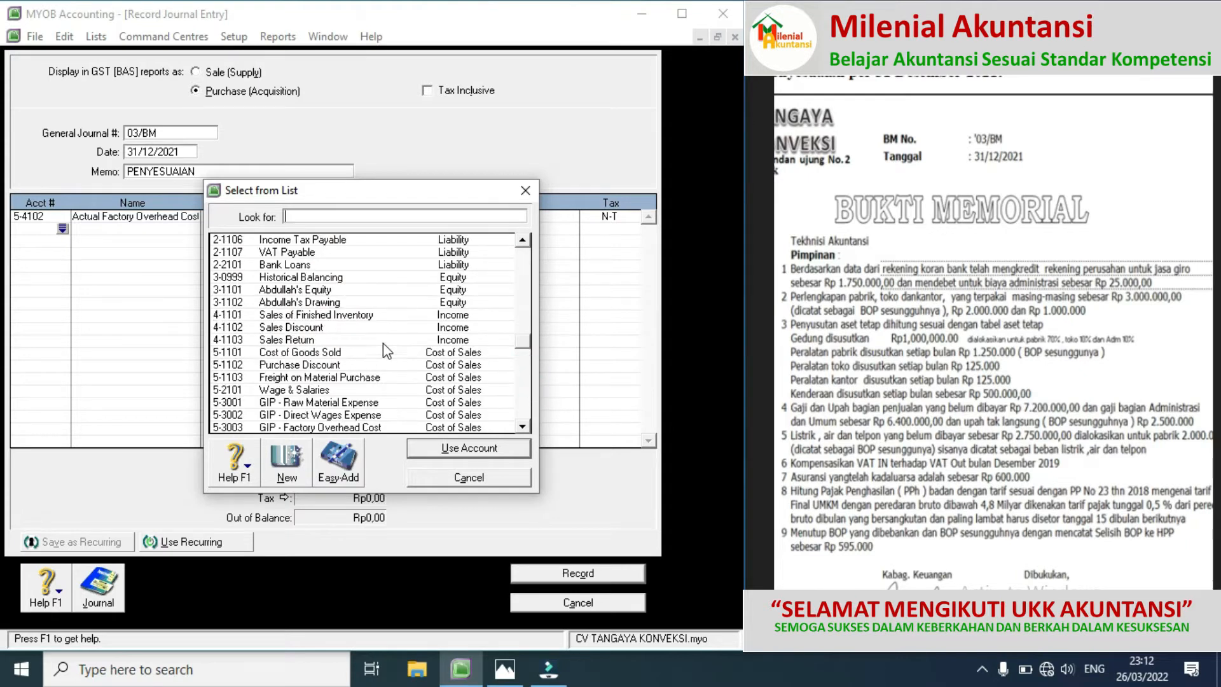
scroll(523, 428, "down", 4)
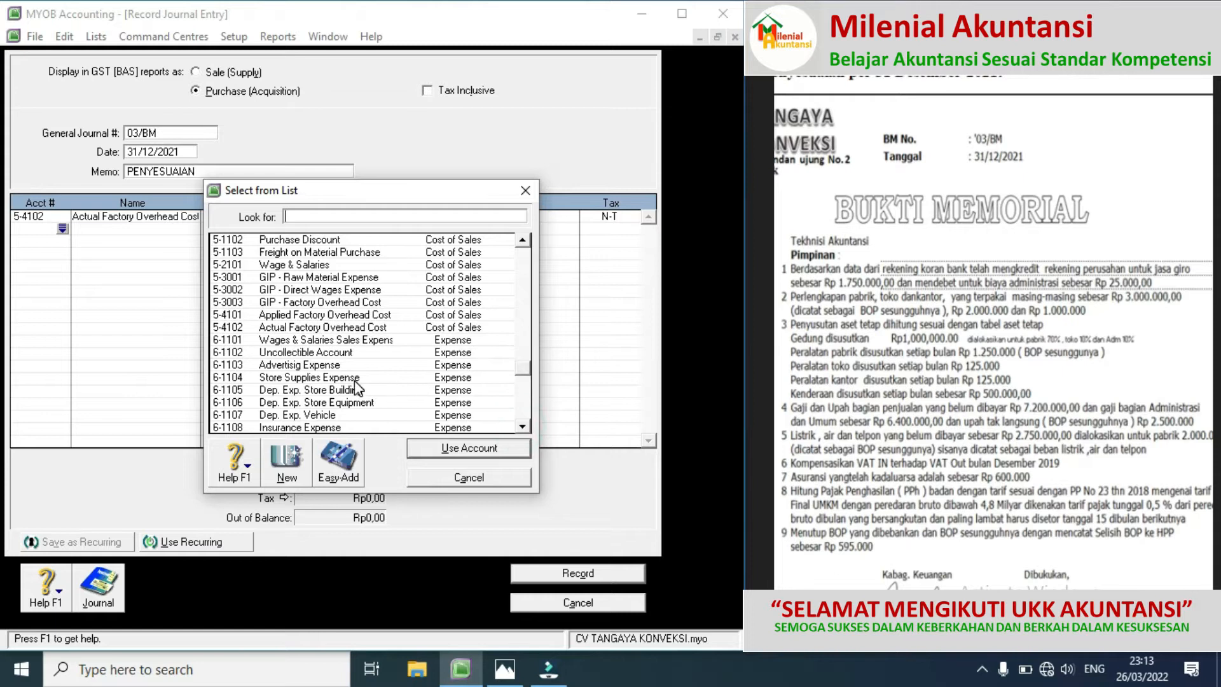
double_click(355, 380)
Assign account 6-2104 Office Supplies Expense to the third line of the journal entry
left_click(61, 243)
left_click(61, 241)
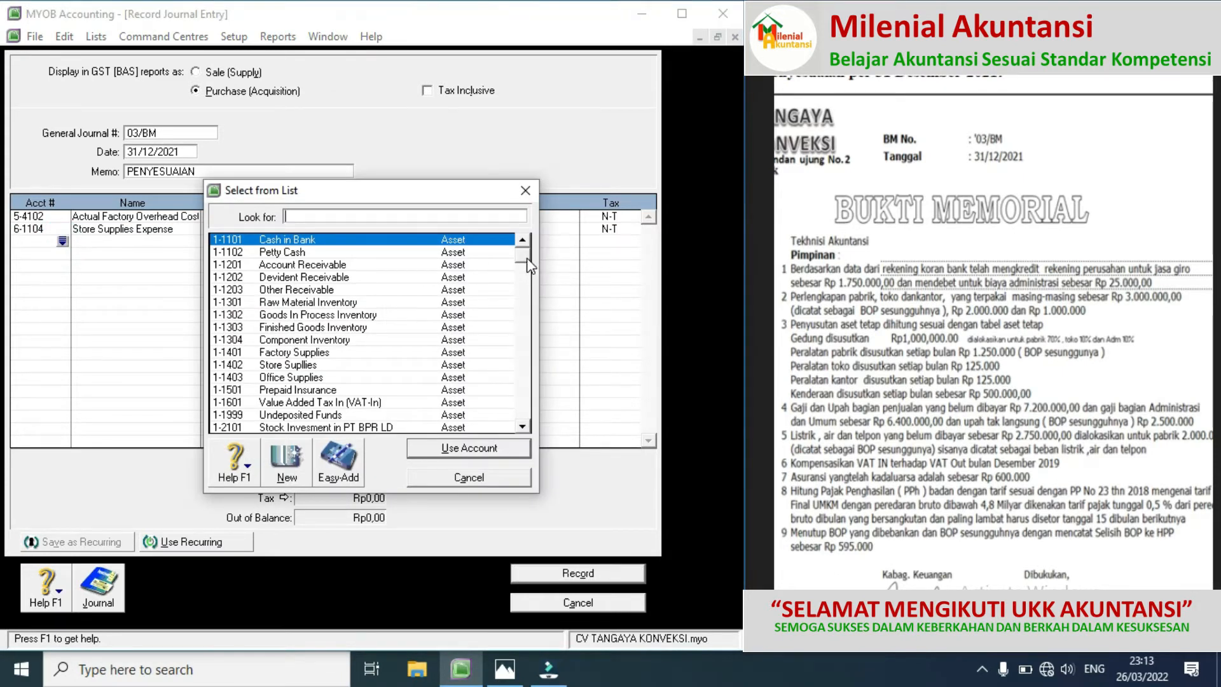
left_click_drag(526, 289, 528, 367)
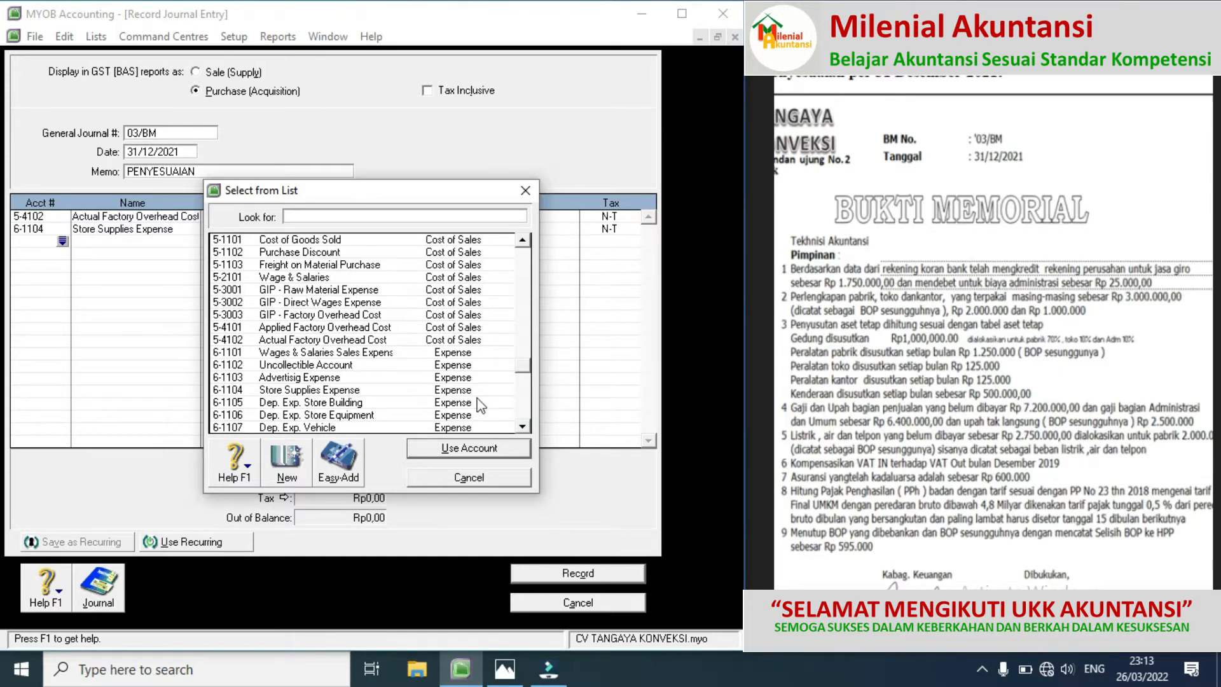
left_click(525, 410)
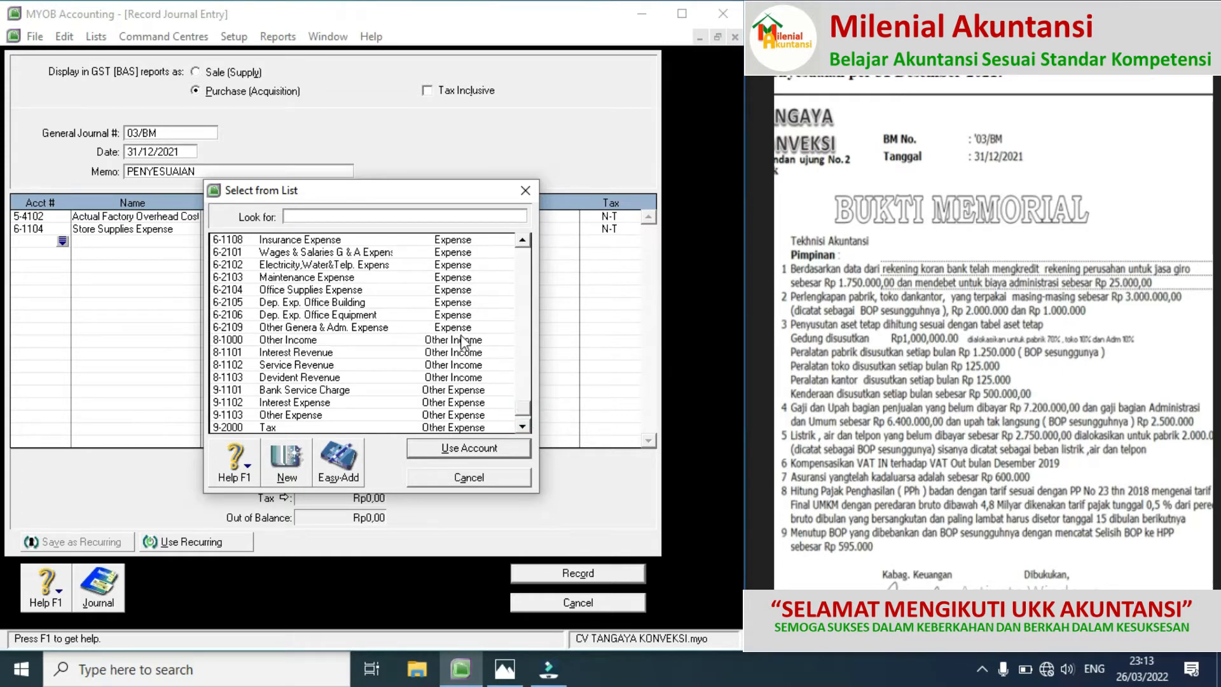
double_click(334, 292)
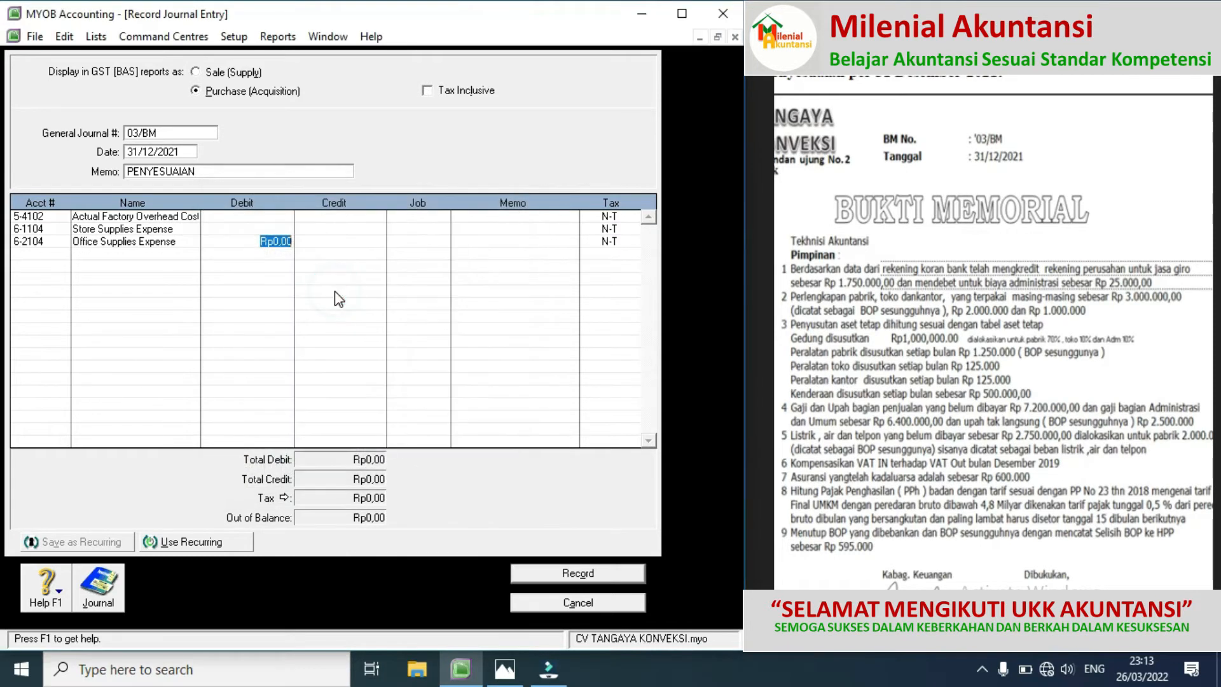
Add accounts 1-1401 Factory Supplies, 1-1402 Store Supplies and 1-1403 Office Supplies on the fourth to sixth lines
left_click(63, 254)
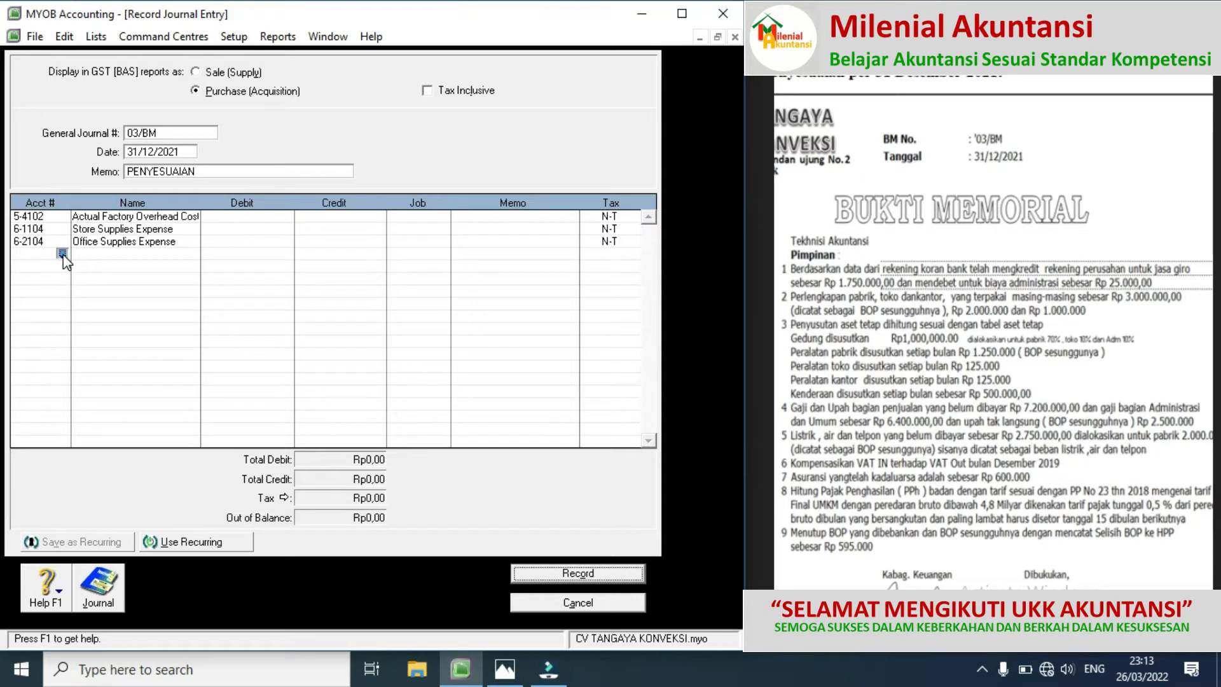
left_click(63, 254)
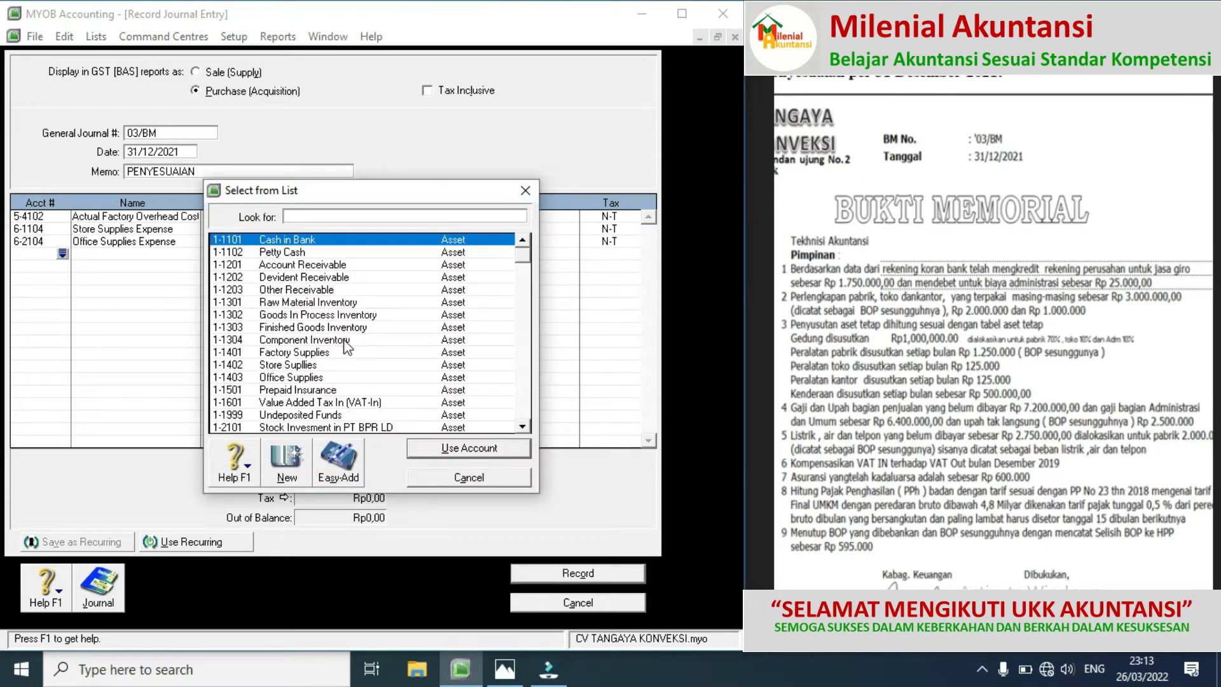
double_click(308, 353)
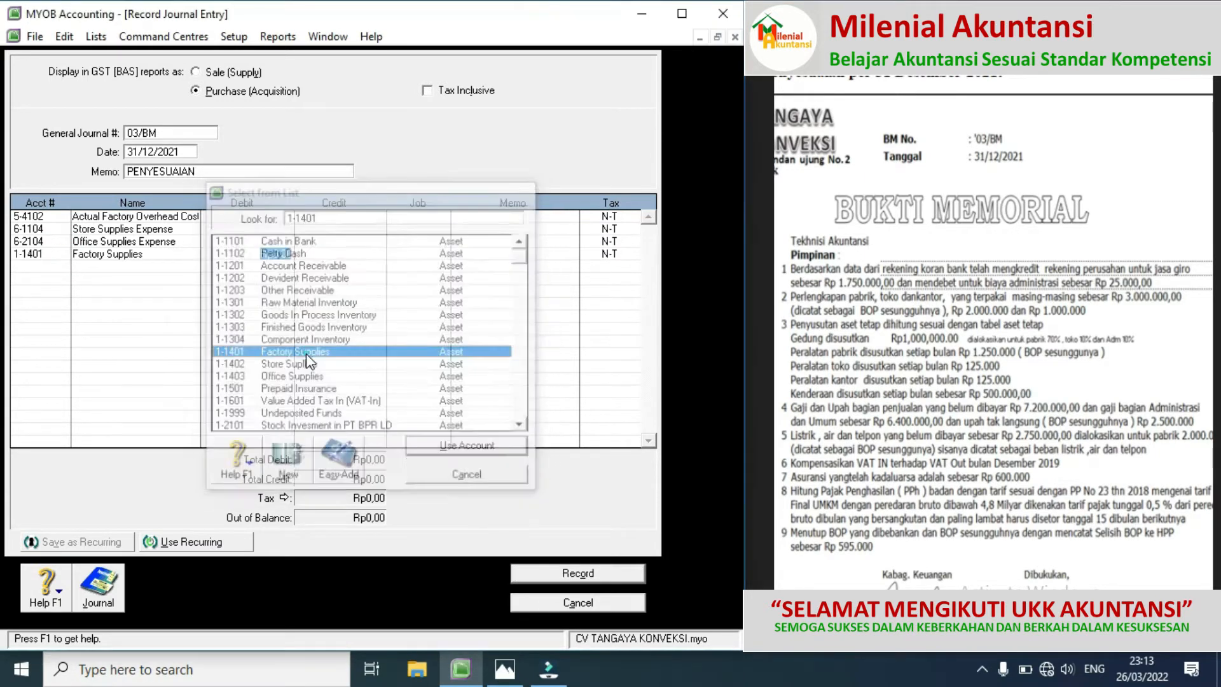
left_click(53, 262)
left_click(57, 264)
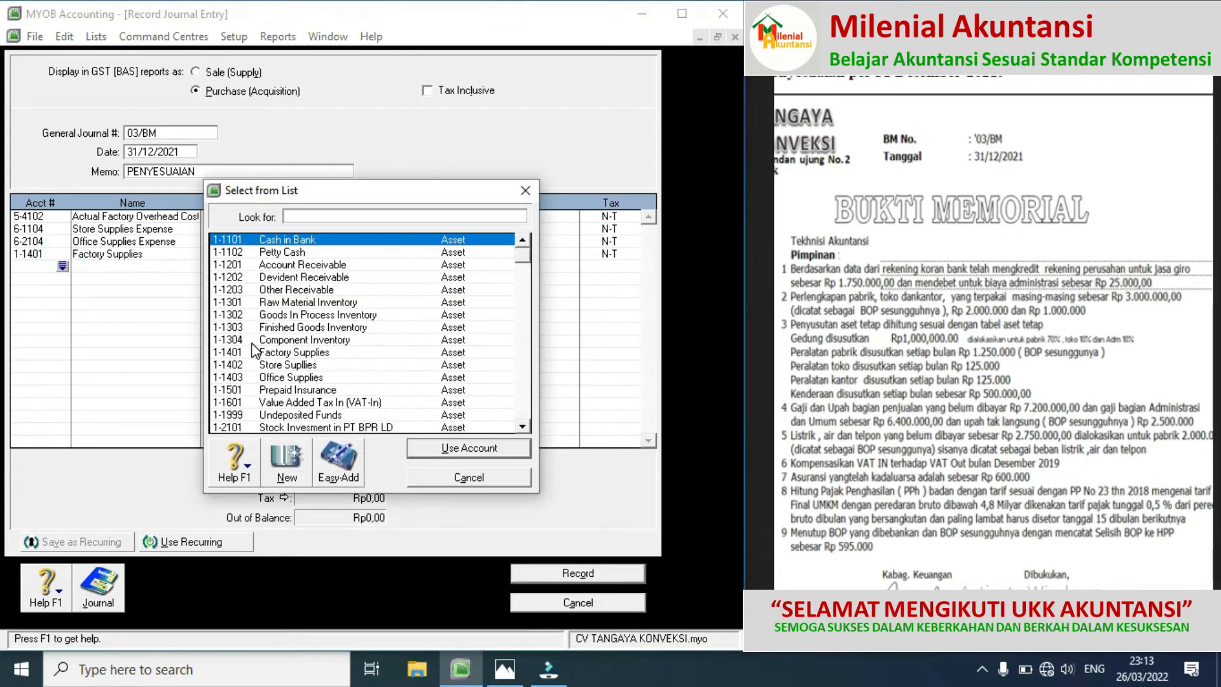
double_click(280, 365)
left_click(60, 279)
left_click(62, 279)
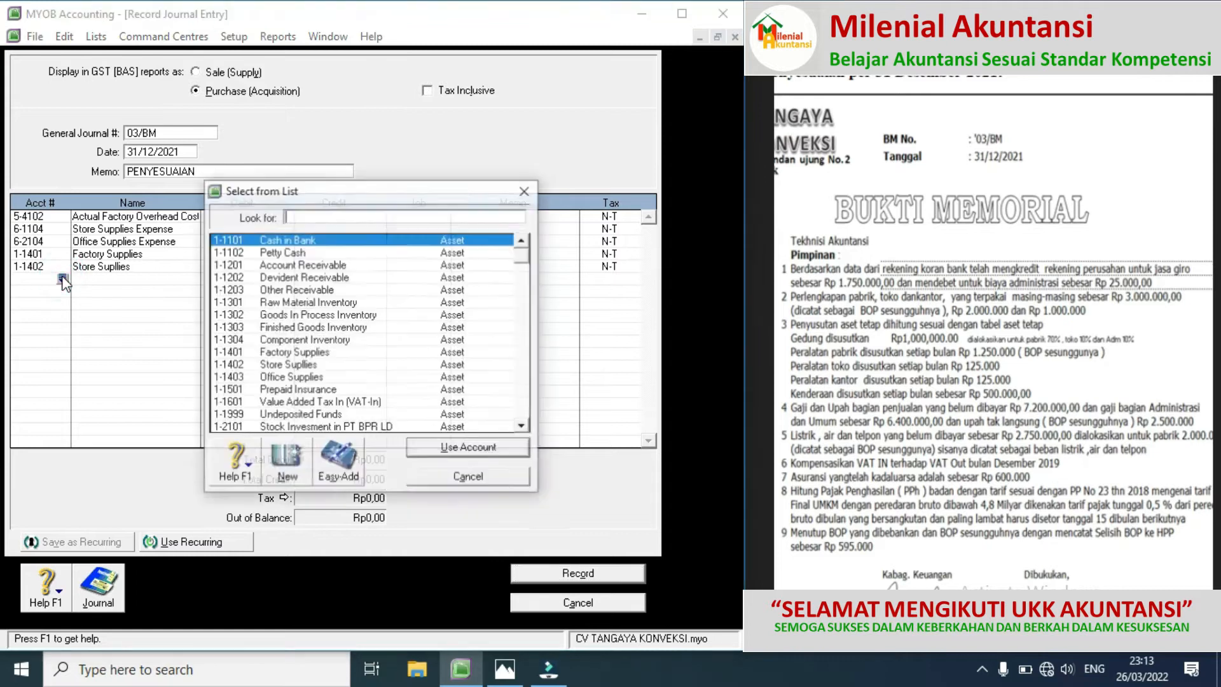
double_click(294, 378)
Debit Actual Factory Overhead Cost Rp3.000.000,00, Store Supplies Expense Rp2.000.000,00 and Office Supplies Expense Rp1.000.000,00
left_click(270, 217)
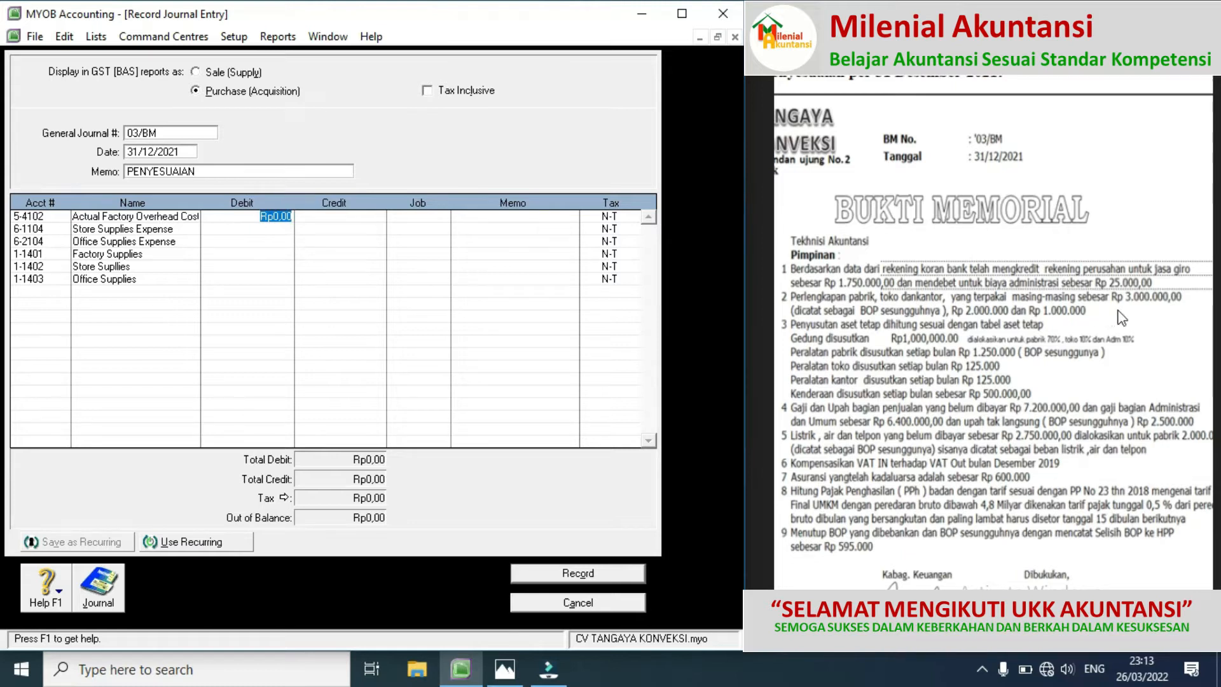
type("3000000")
left_click(250, 233)
type("2.000.")
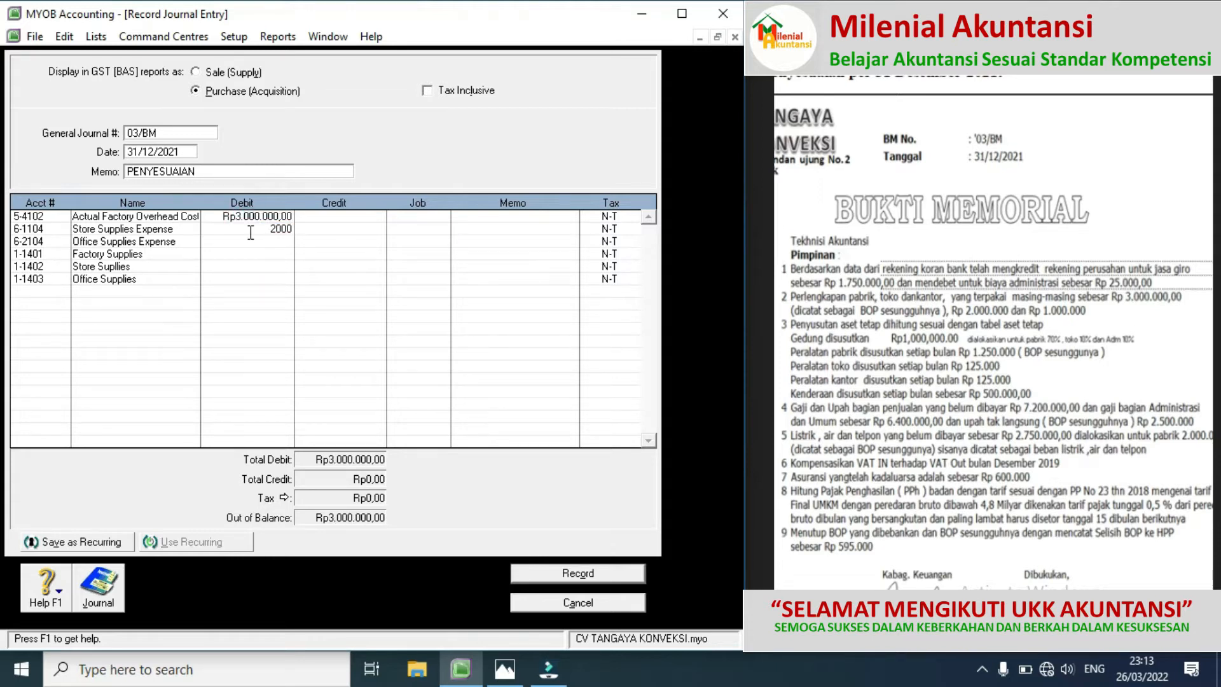
type("000")
left_click(241, 243)
type("100")
Credit Factory Supplies Rp3.000.000,00, Store Supplies Rp2.000.000,00 and Office Supplies the remaining balance, then record the journal entry
left_click(319, 254)
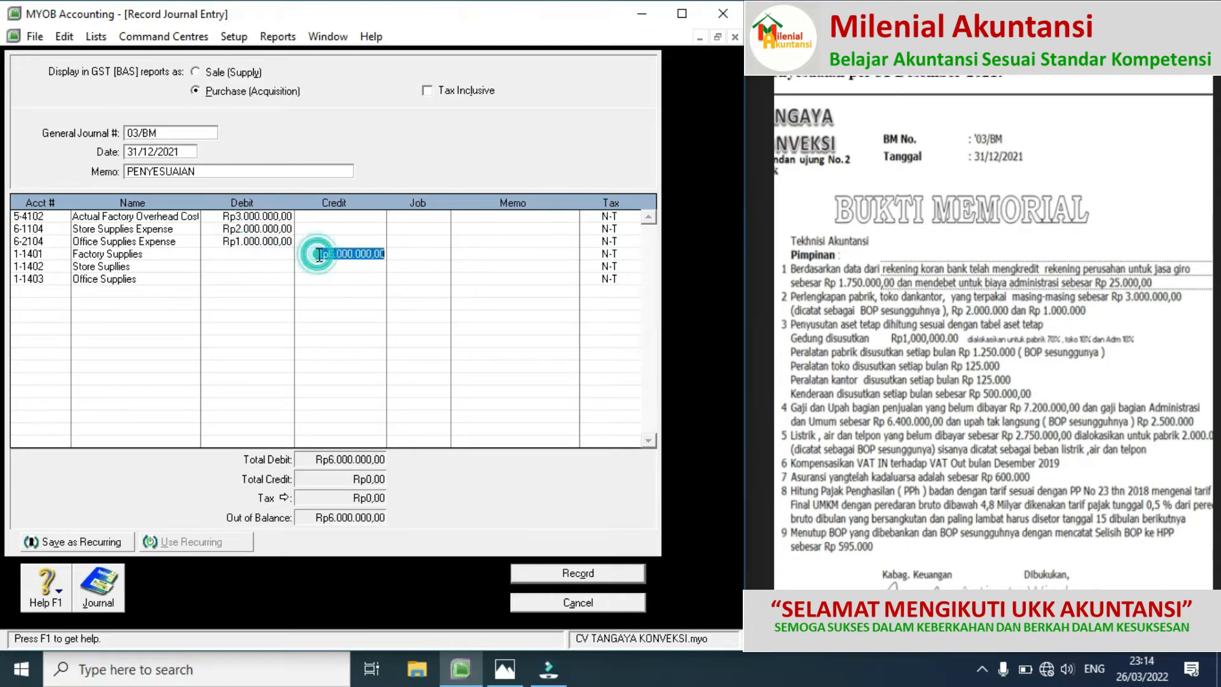
type("3000000")
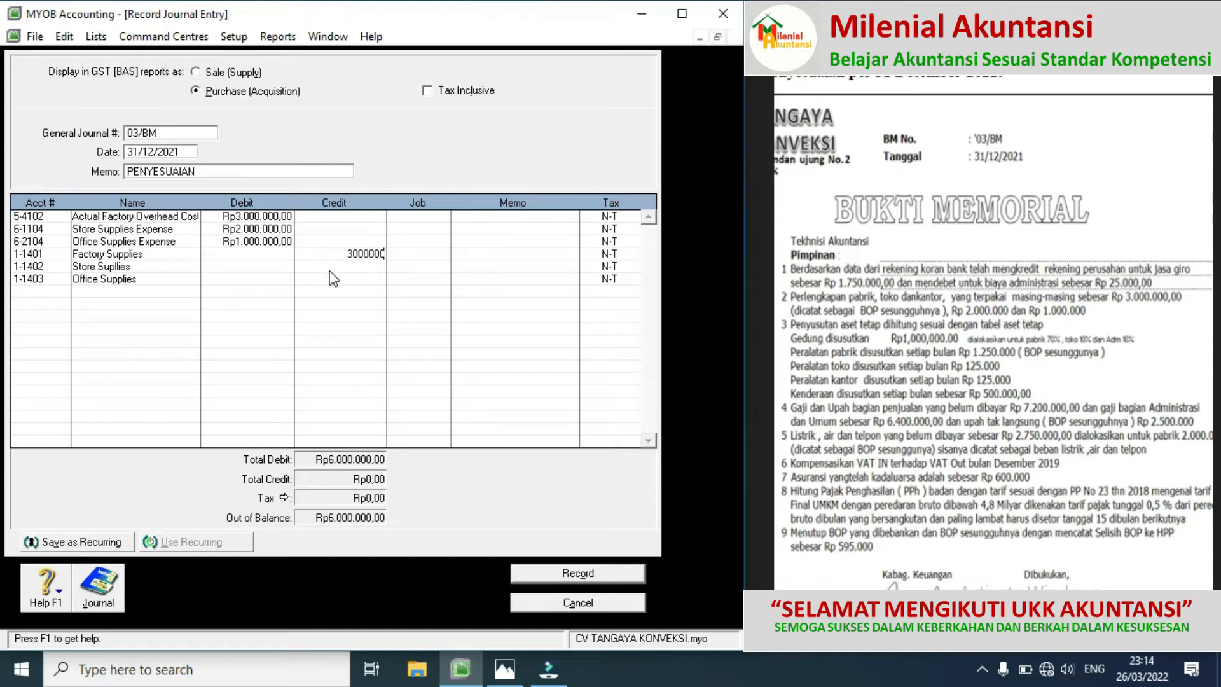
left_click(331, 268)
type("2.000.000")
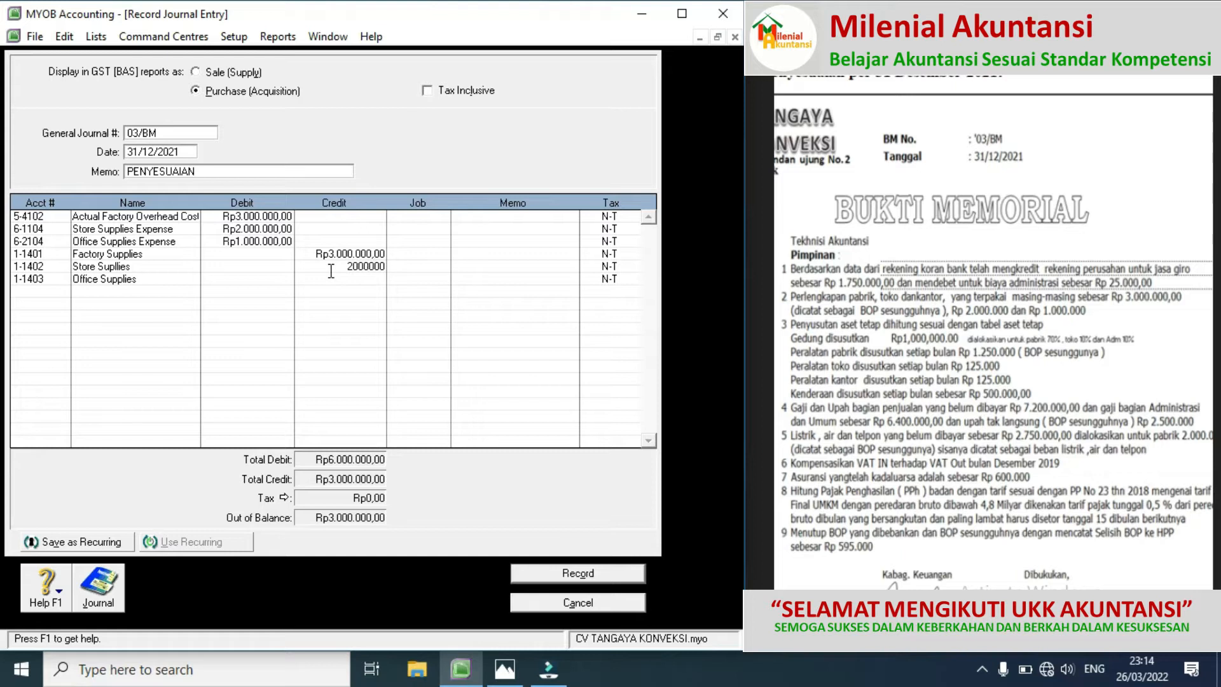
left_click(330, 281)
left_click(379, 280)
left_click(560, 575)
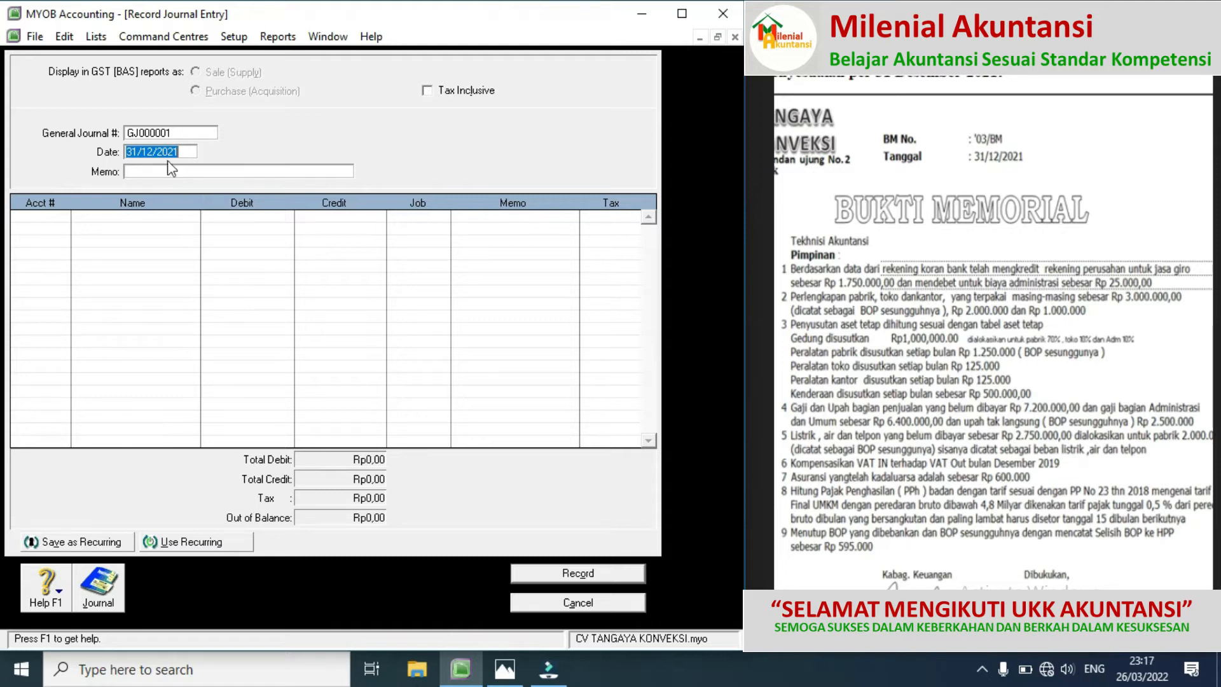
Number the new journal entry 03/BM and enter PENYESUAIAN as its memo
left_click(177, 134)
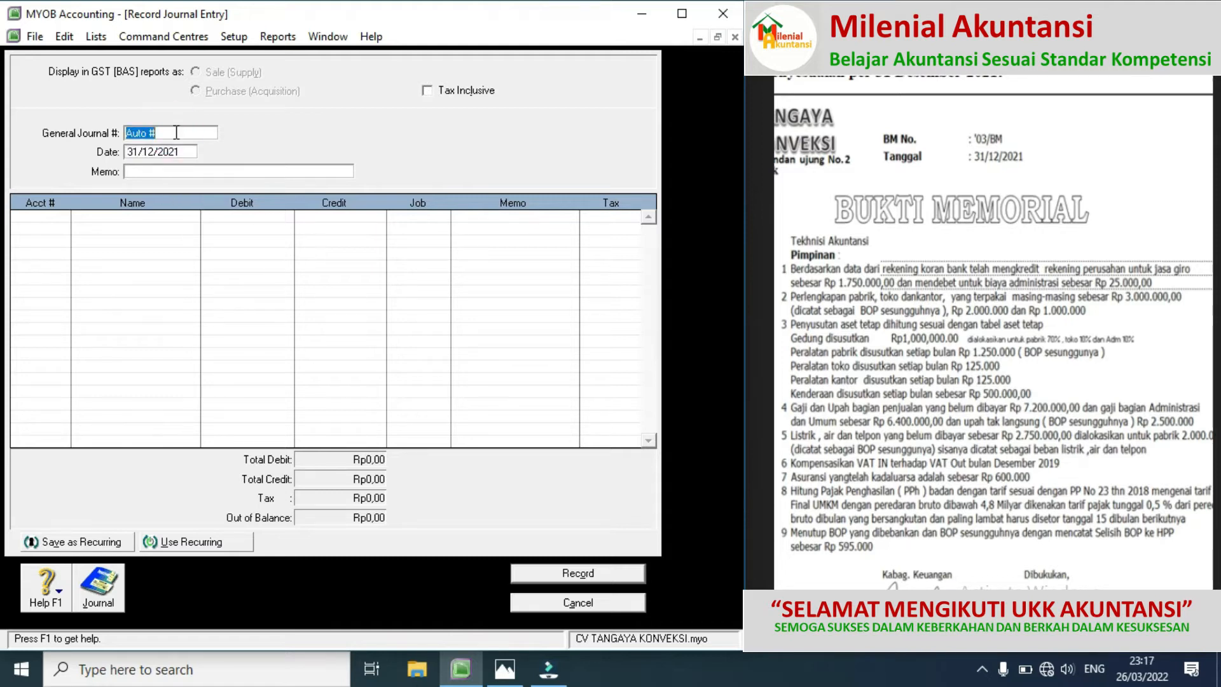
type("03/BM")
left_click(136, 171)
type("PENEYSUAI")
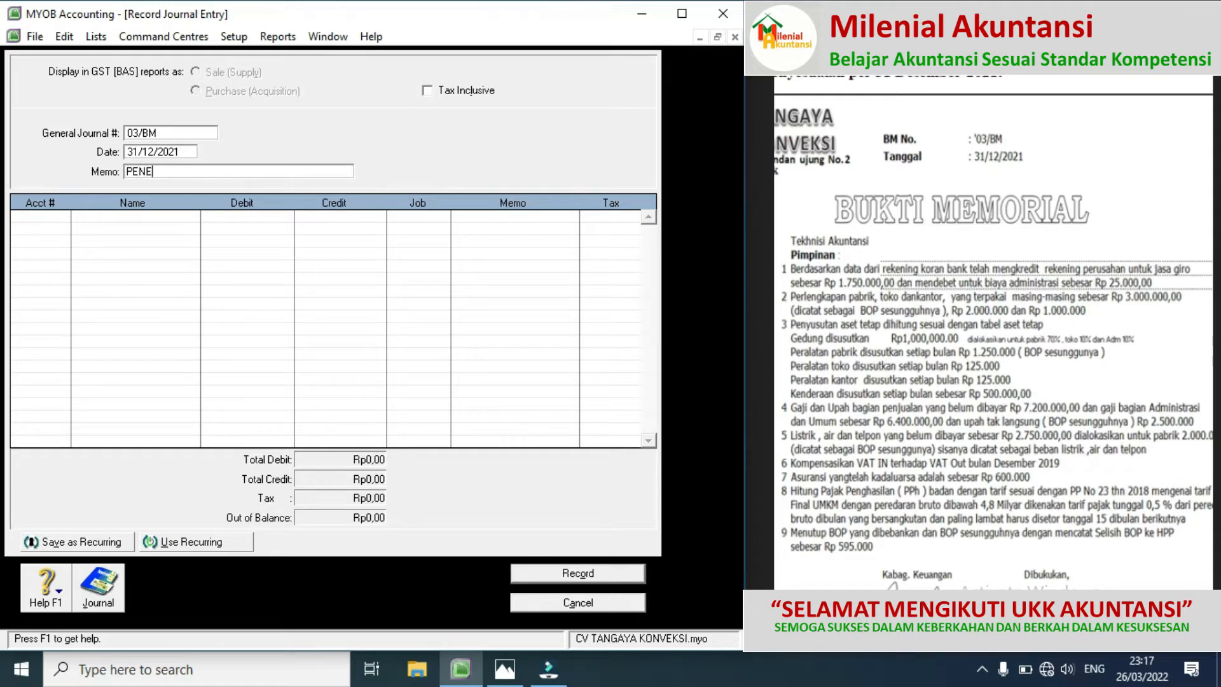
key("BackSpace")
key("BackSpace")
key("BackSpace")
type("TE")
key("BackSpace")
type("YESUAIAN")
Assign account 5-4102 Actual Factory Overhead Cost to the first line of the new journal entry
left_click(56, 216)
left_click(61, 219)
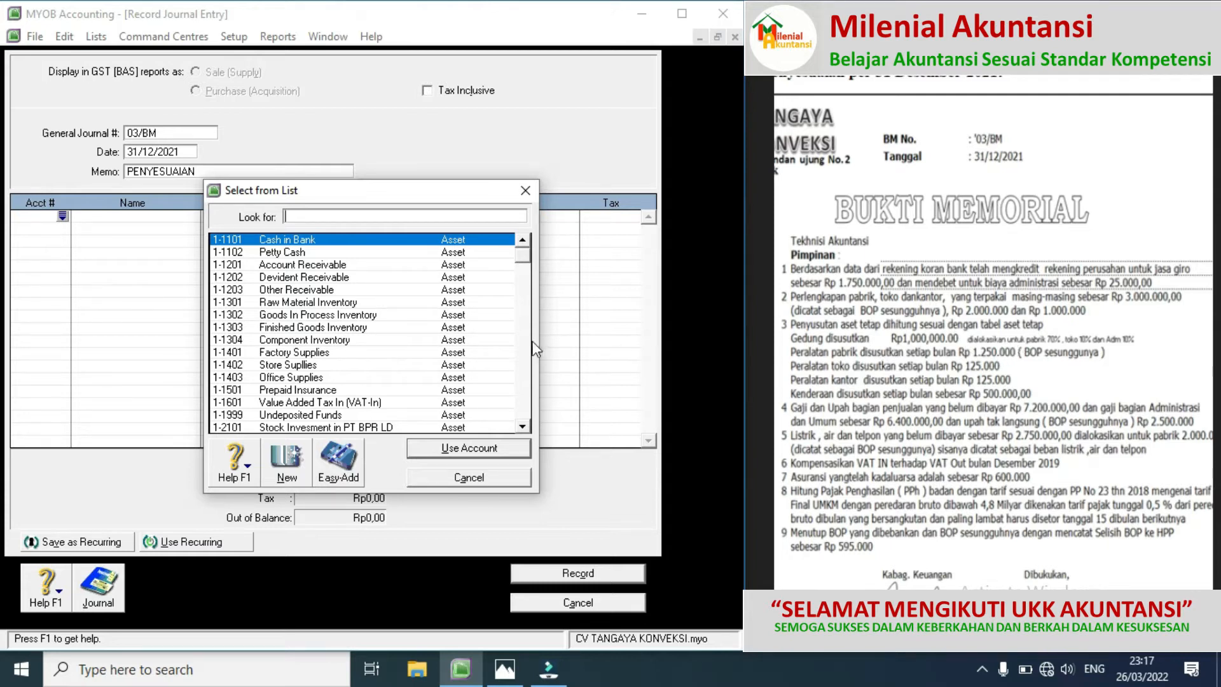
left_click(520, 379)
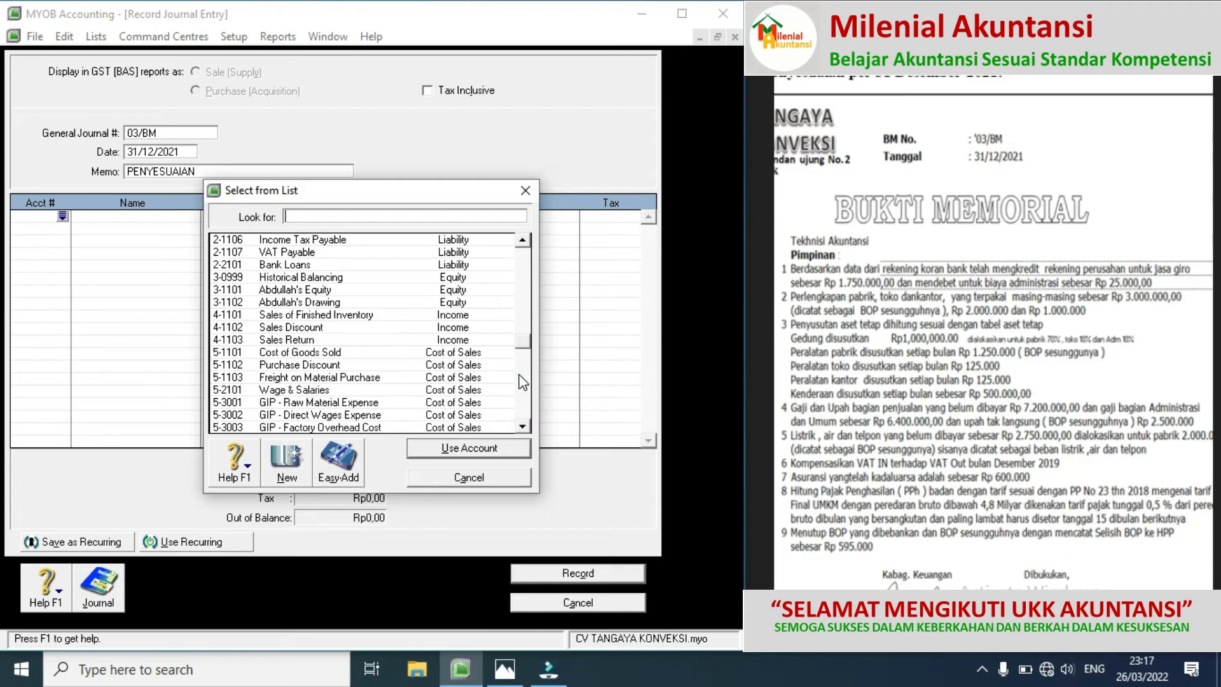
left_click(522, 382)
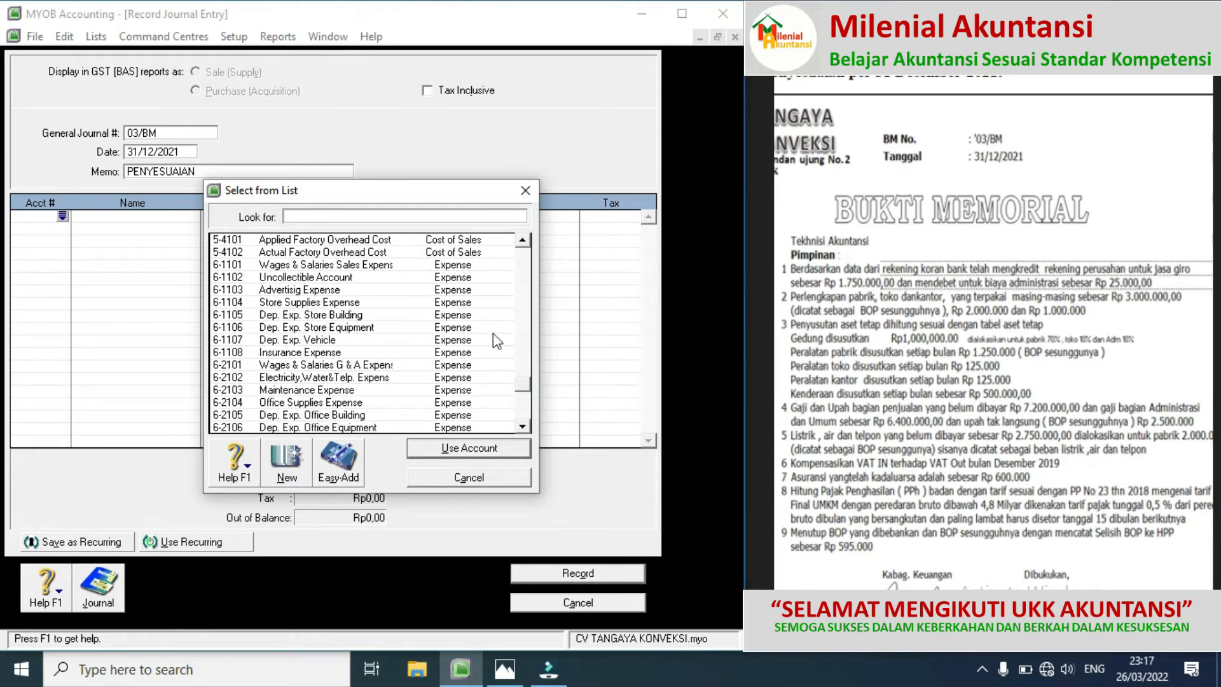
double_click(375, 255)
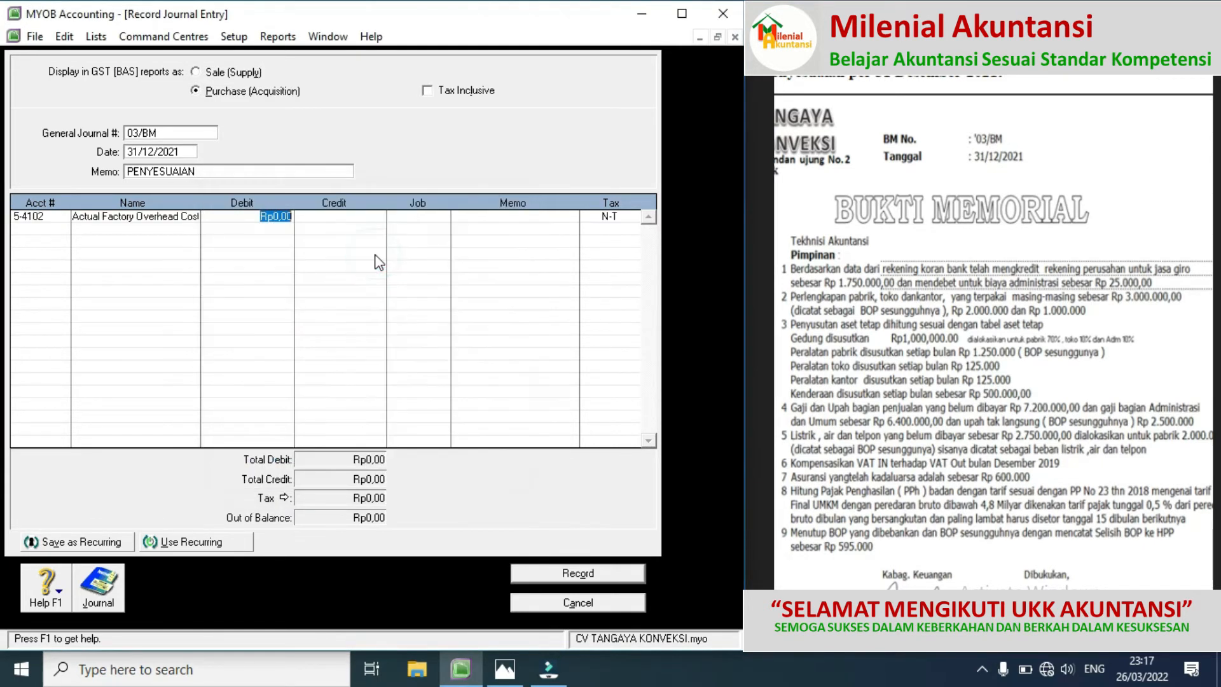
Assign account 6-1105 Dep. Exp. Store Building to the second line of the journal entry
left_click(57, 231)
left_click(63, 230)
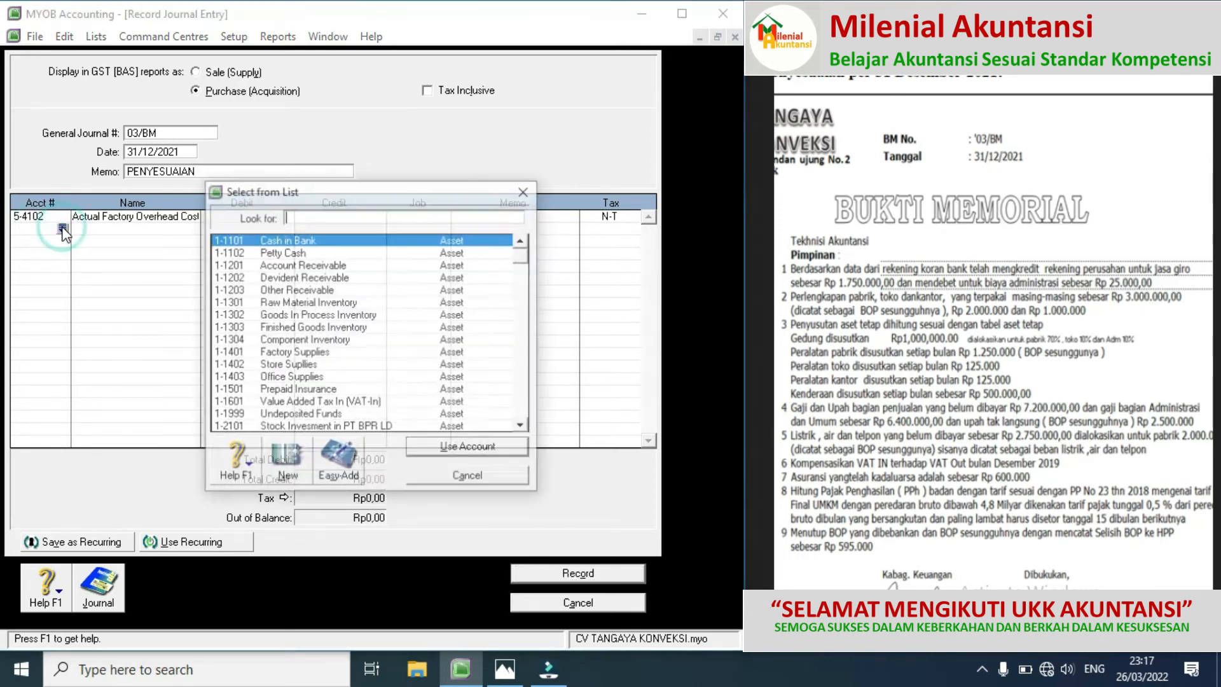
left_click(524, 394)
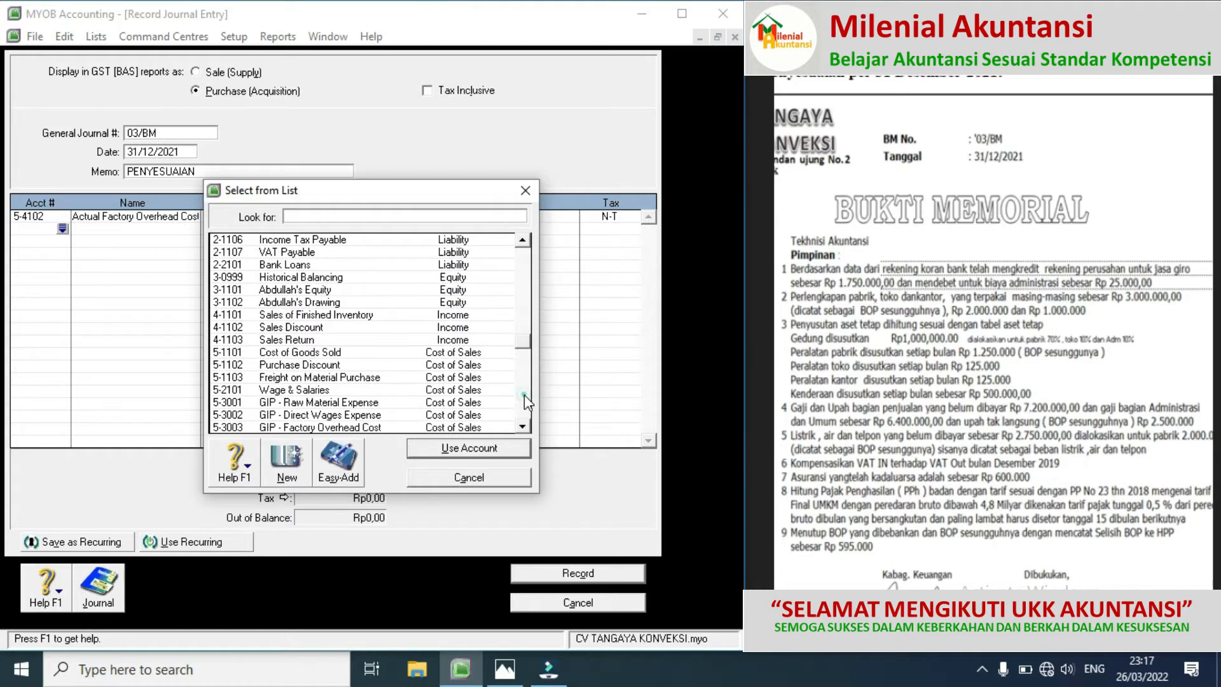
left_click(524, 394)
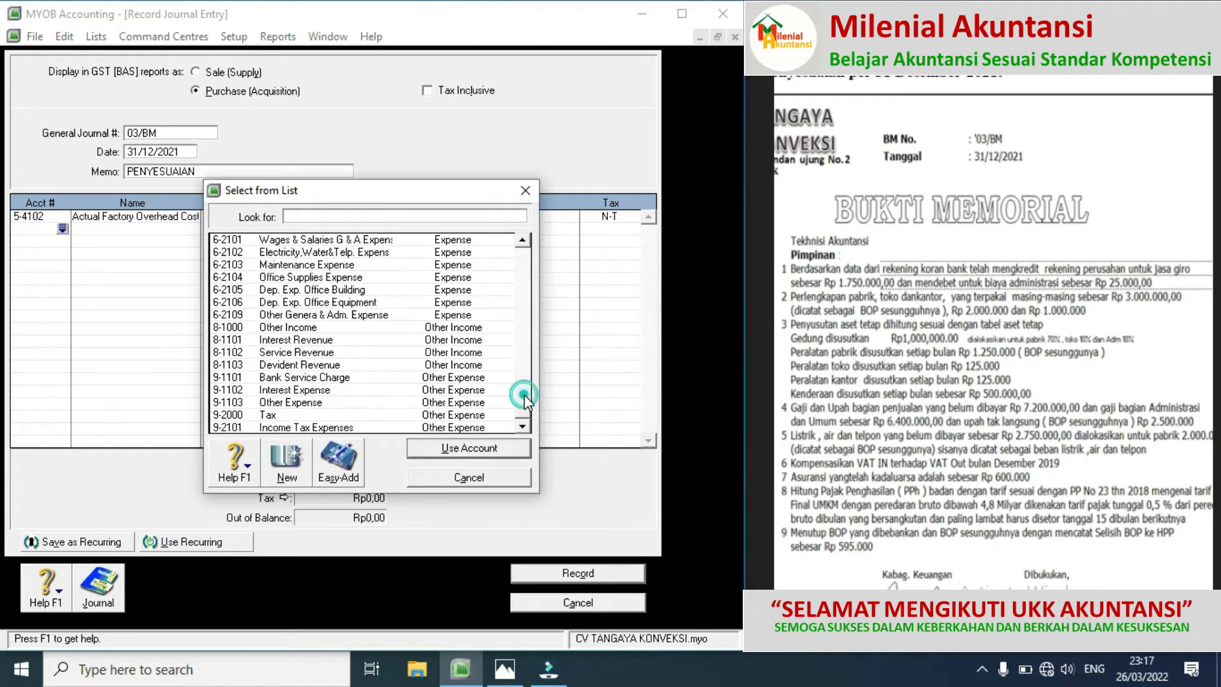
left_click(522, 240)
double_click(346, 240)
Assign account 6-2105 Dep. Exp. Office Building to the third line of the journal entry
left_click(49, 240)
left_click(62, 241)
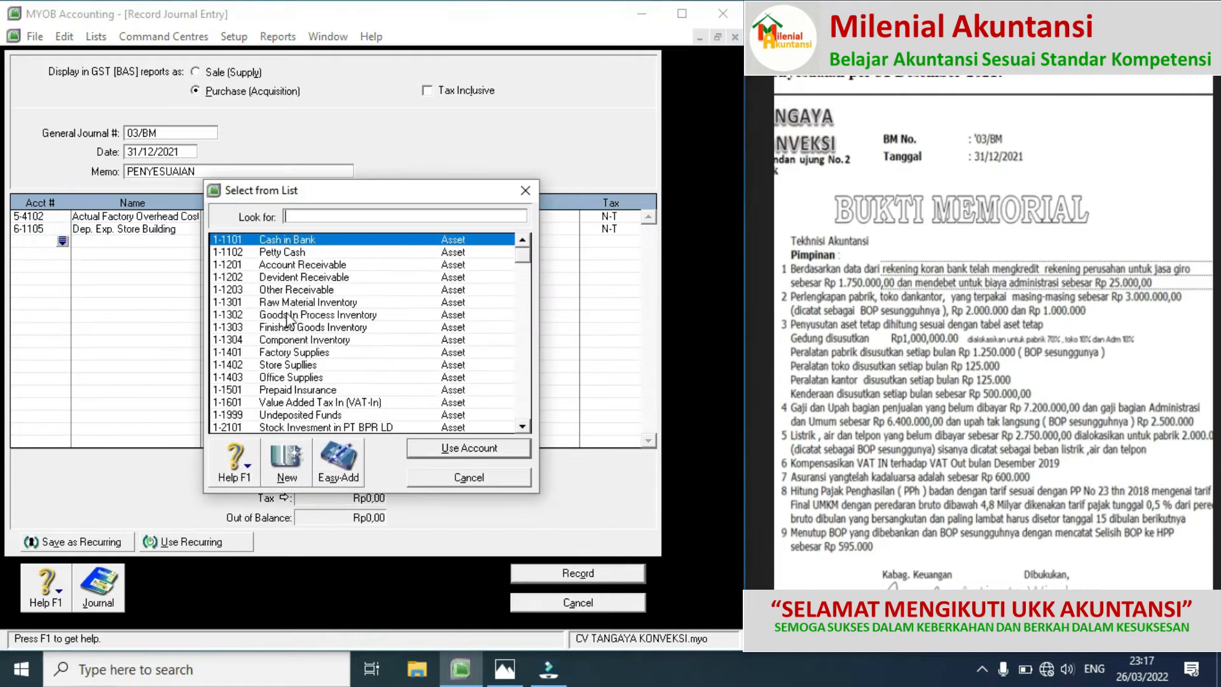
left_click(521, 387)
left_click(521, 388)
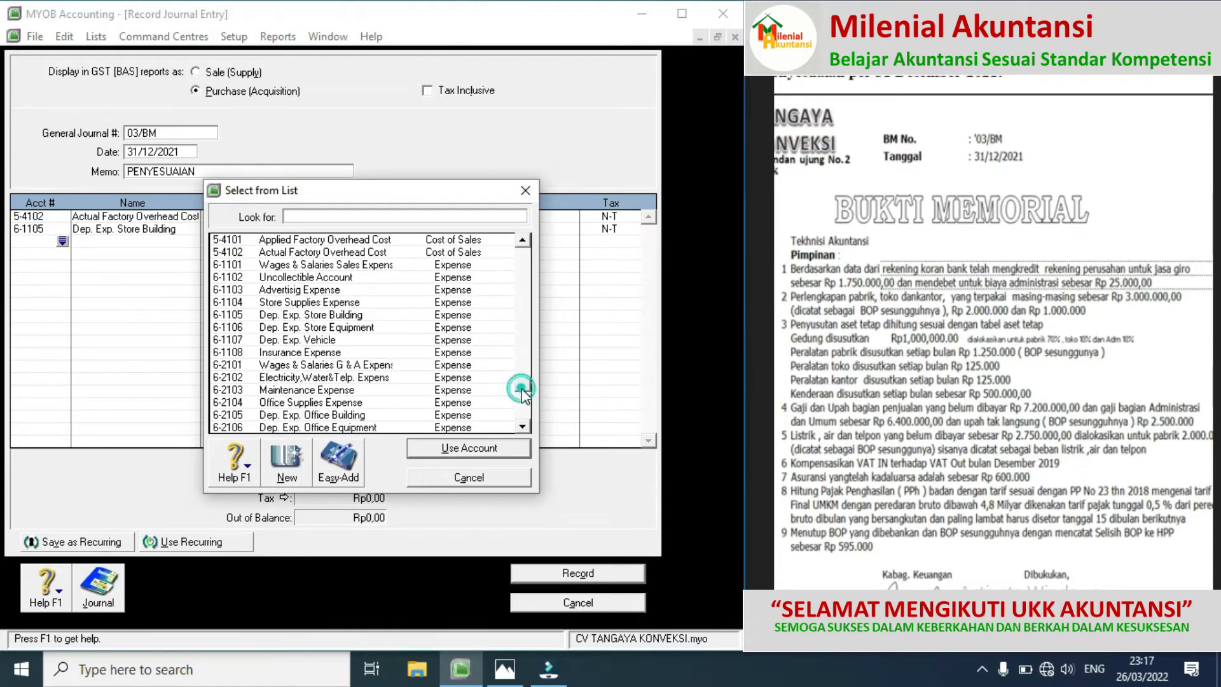
double_click(354, 415)
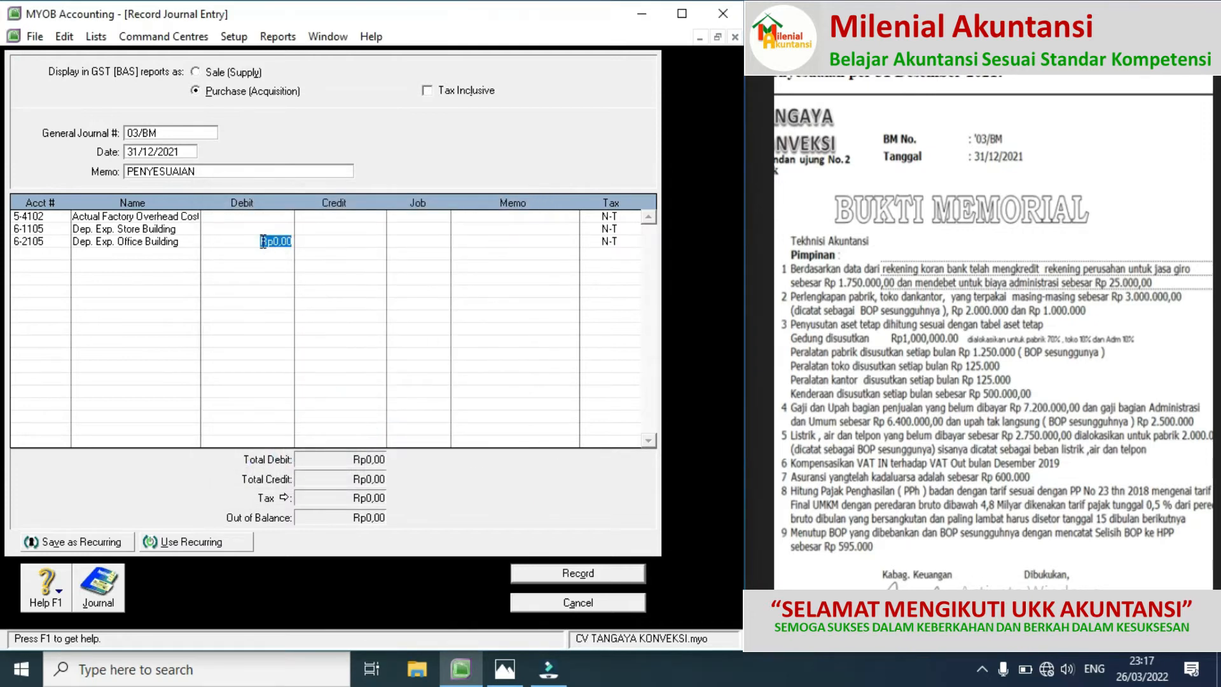
Debit Actual Factory Overhead Cost Rp700.000, Dep. Exp. Store Building Rp200.000 and Dep. Exp. Office Building Rp100.000
left_click(245, 217)
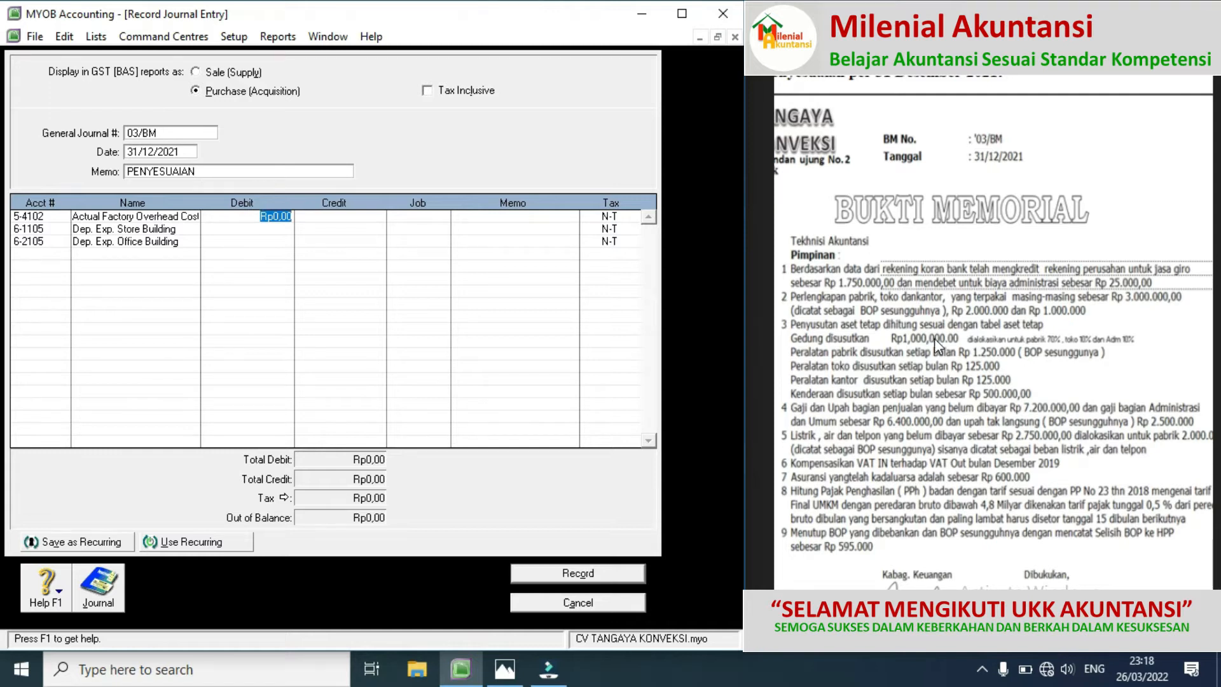
type("700000")
left_click(278, 231)
type("200000")
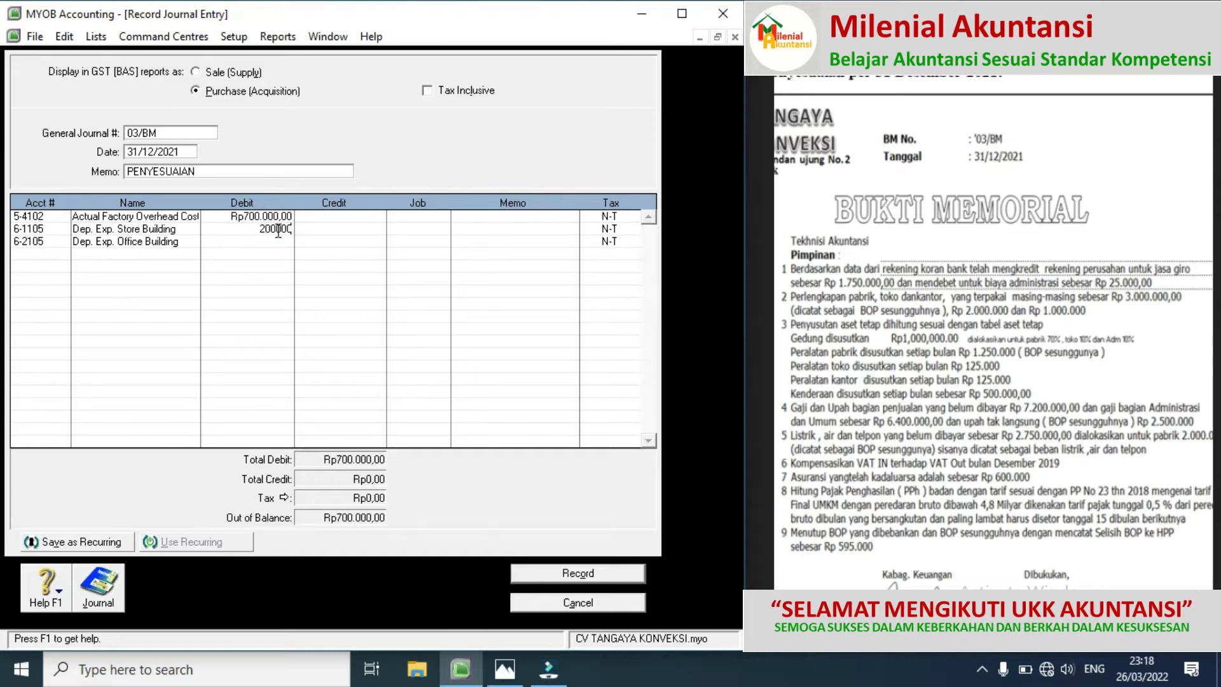
left_click(268, 242)
type("100000")
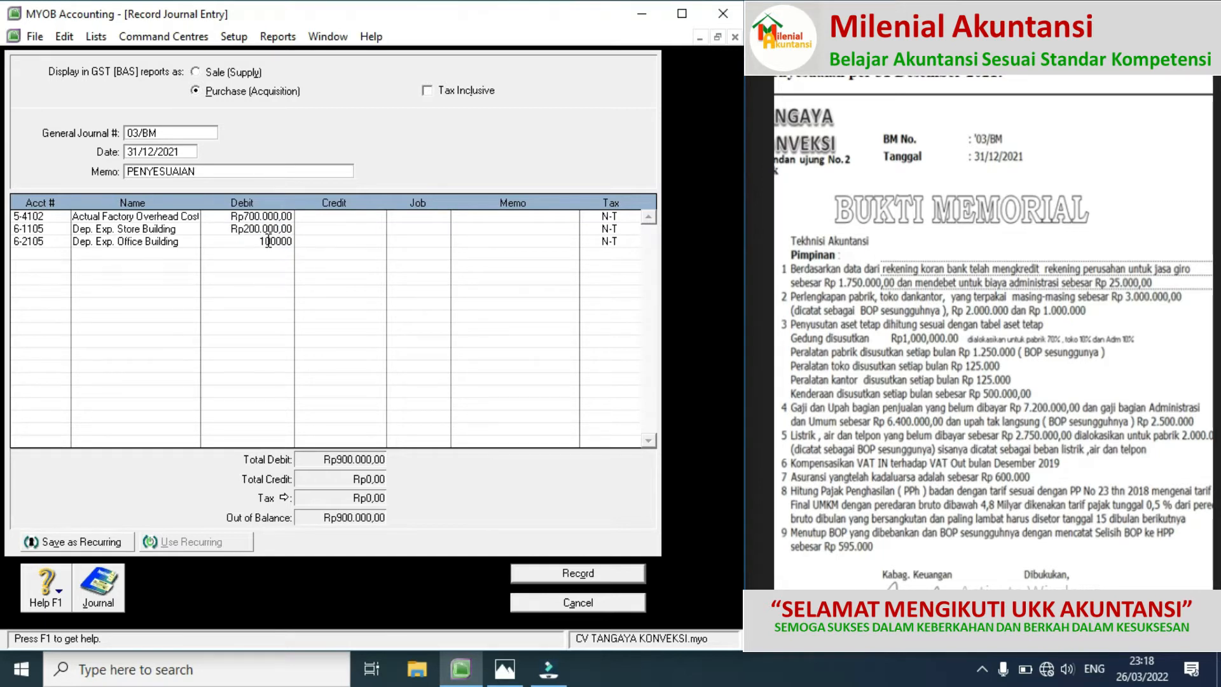
Add account 1-3103 Accum. Dep. Building on the fourth line of the journal entry and credit it Rp1.000.000
left_click(308, 244)
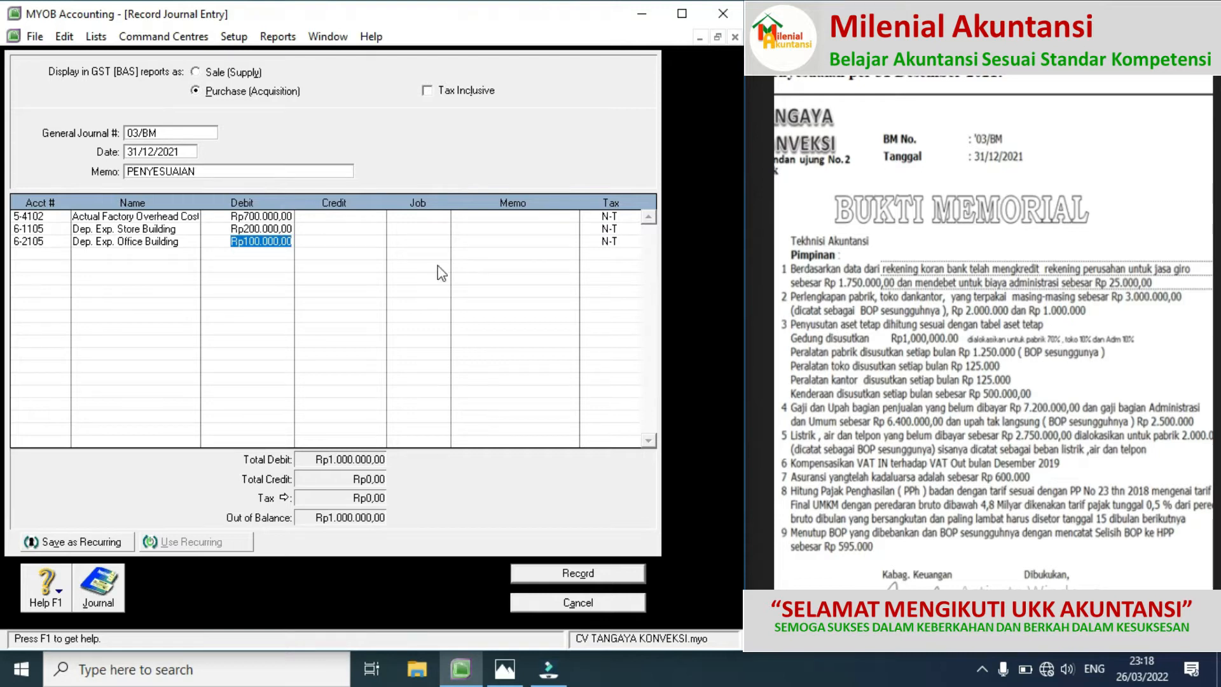
left_click(45, 253)
left_click(63, 254)
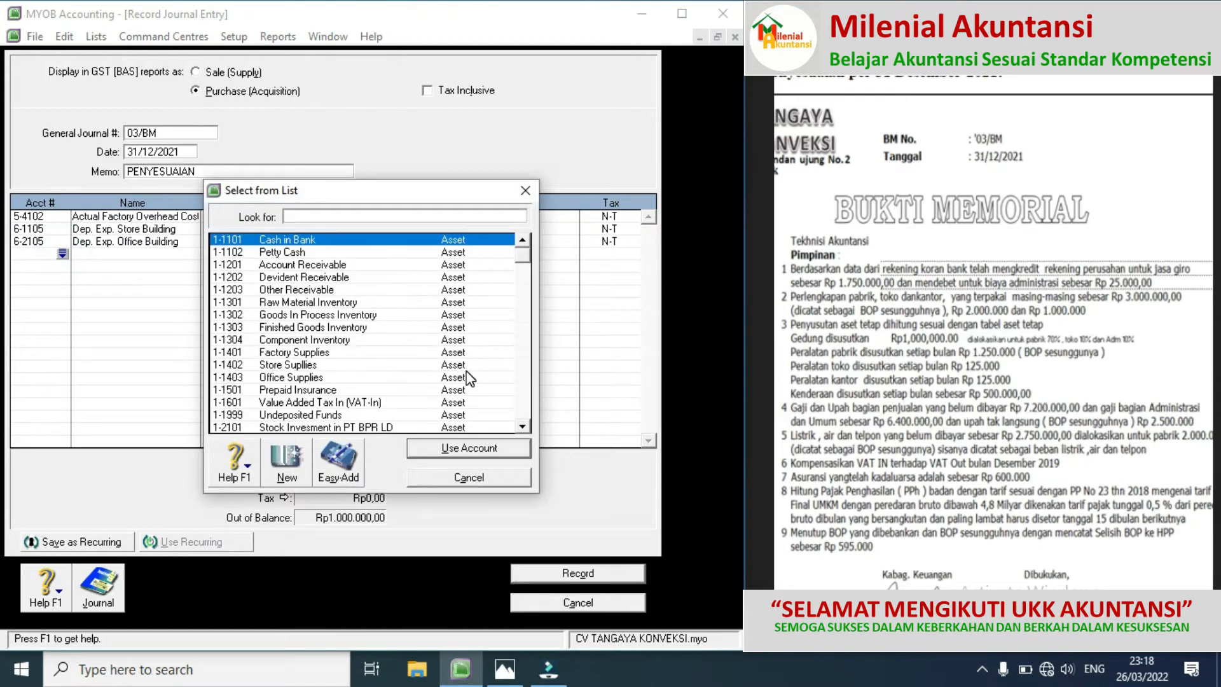
left_click(522, 427)
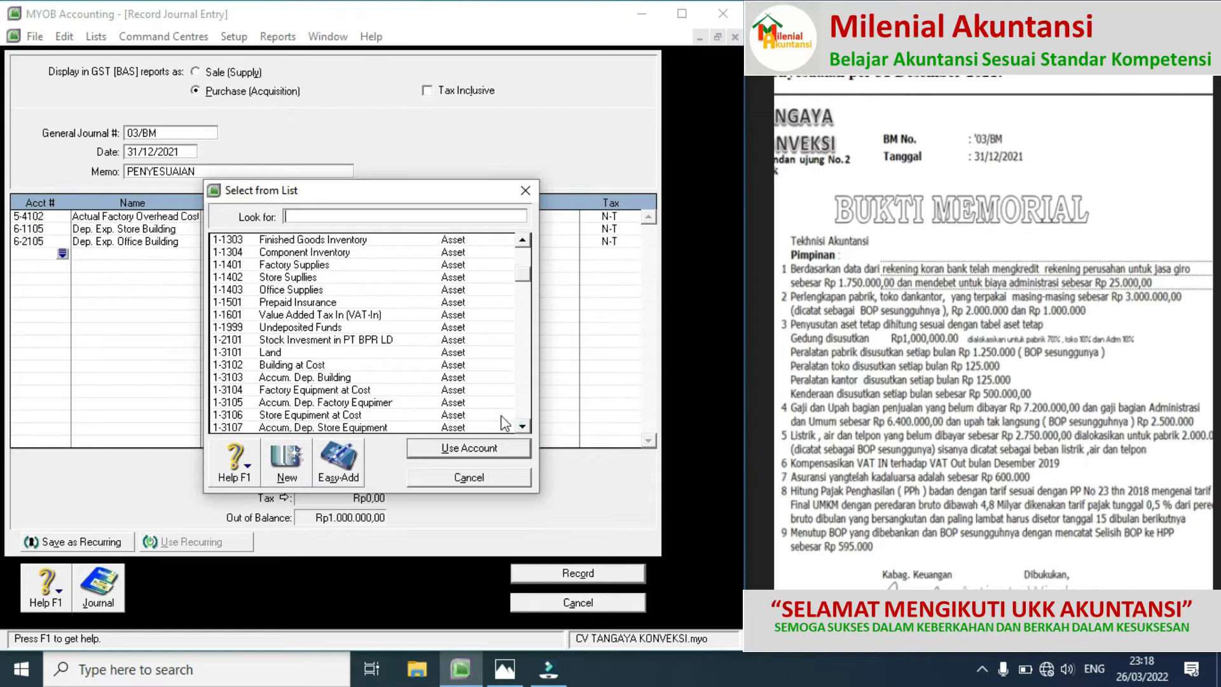
double_click(344, 379)
key("Tab")
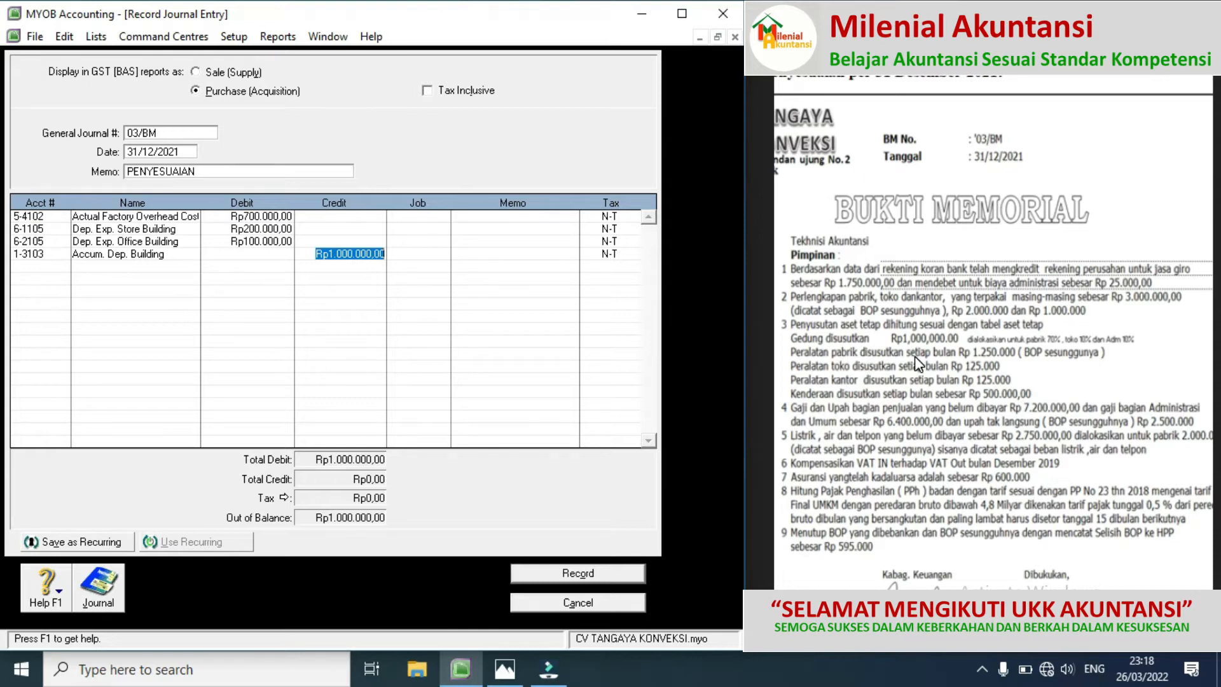
Assign account 5-4102 Actual Factory Overhead Cost to the fifth line of the journal entry
left_click(58, 268)
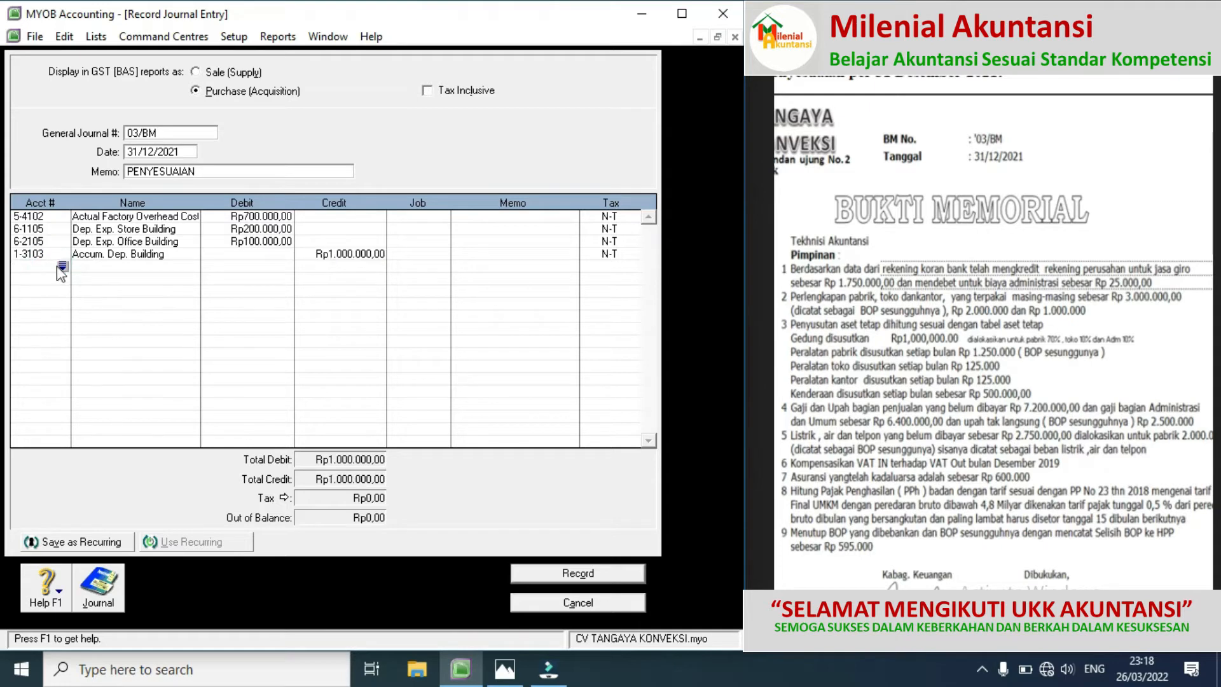
left_click(62, 266)
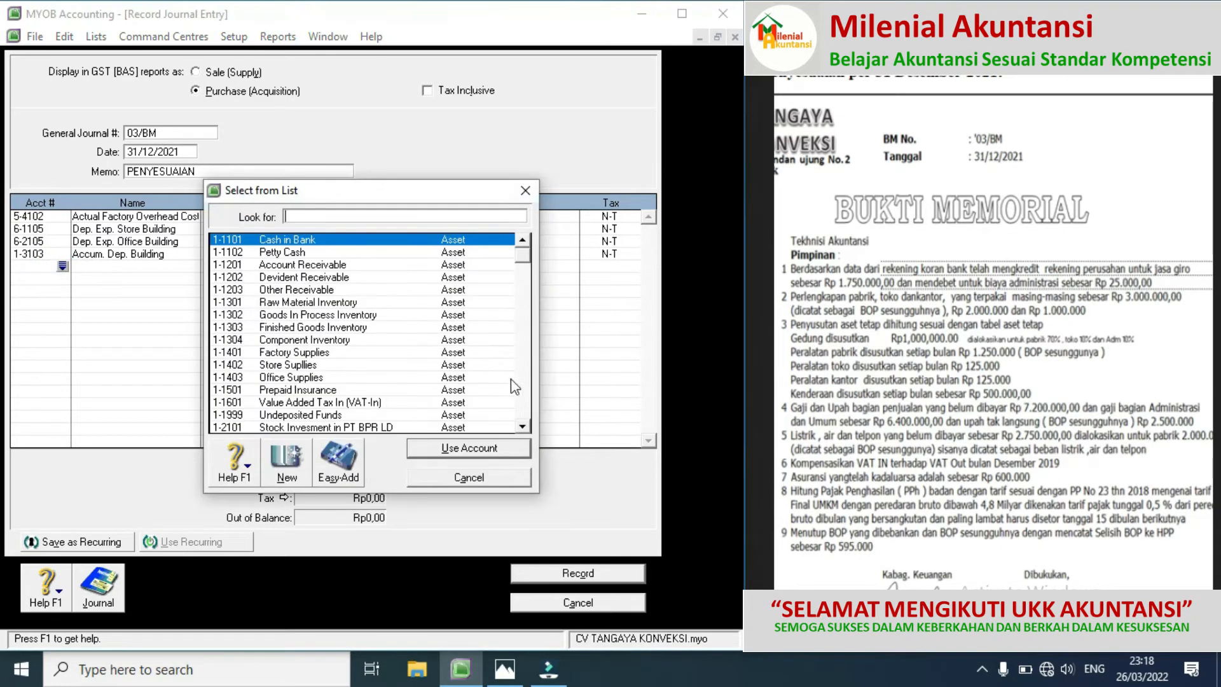
left_click(522, 408)
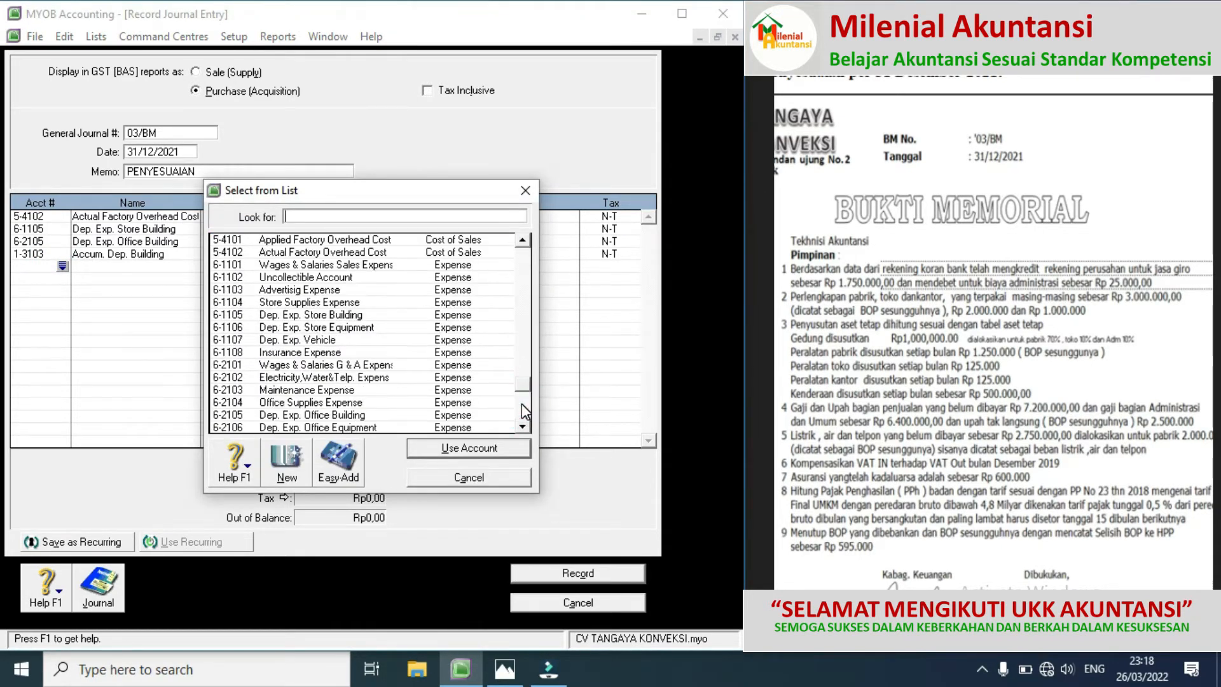
left_click(521, 403)
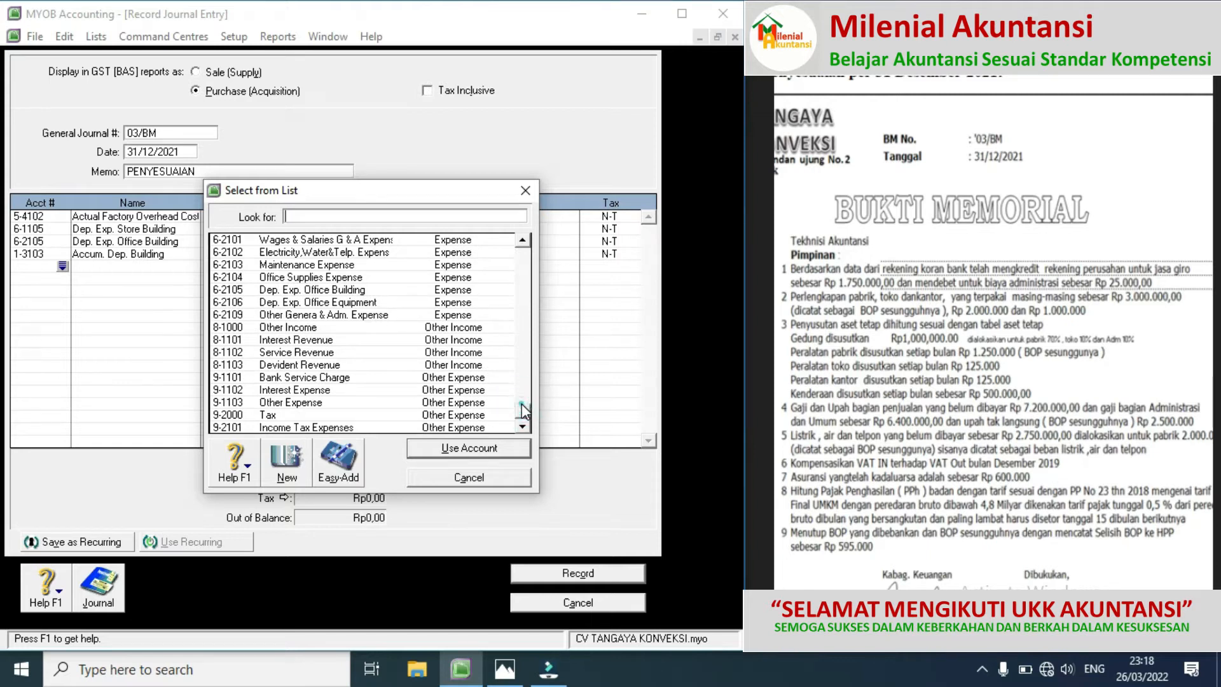
scroll(396, 387, "up", 7)
double_click(373, 390)
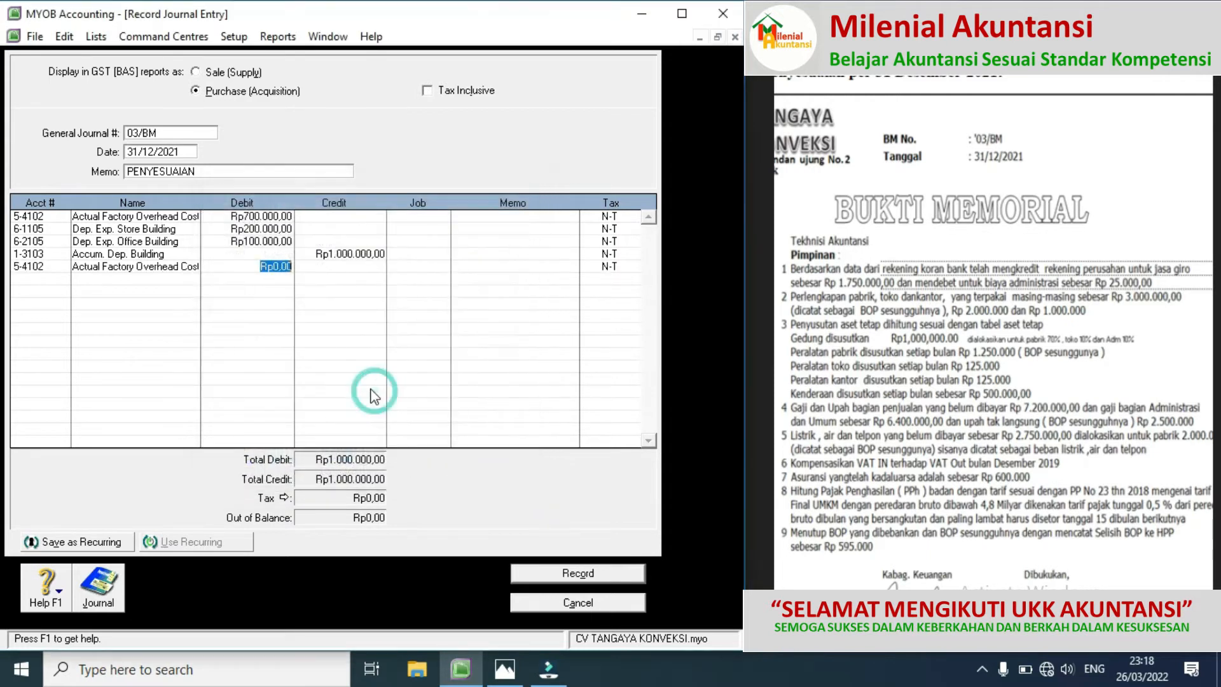
Assign account 1-3105 Accum. Dep. Factory Equipment to the sixth line of the journal entry
left_click(40, 268)
left_click(40, 279)
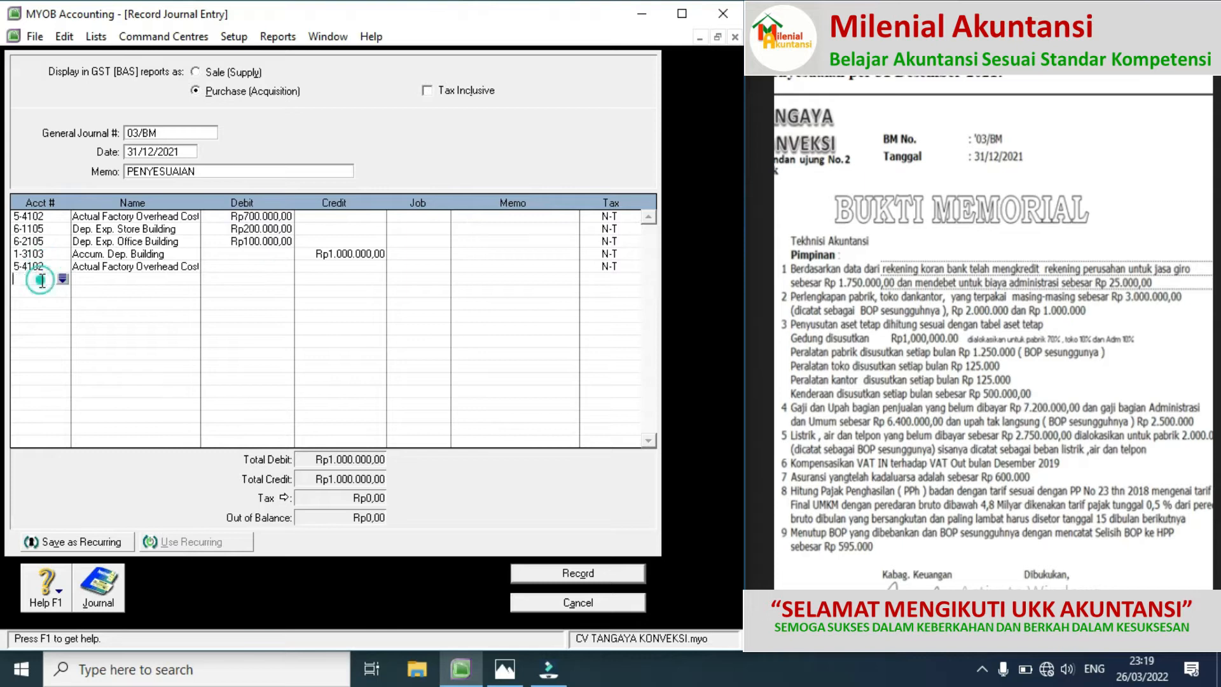
left_click(62, 278)
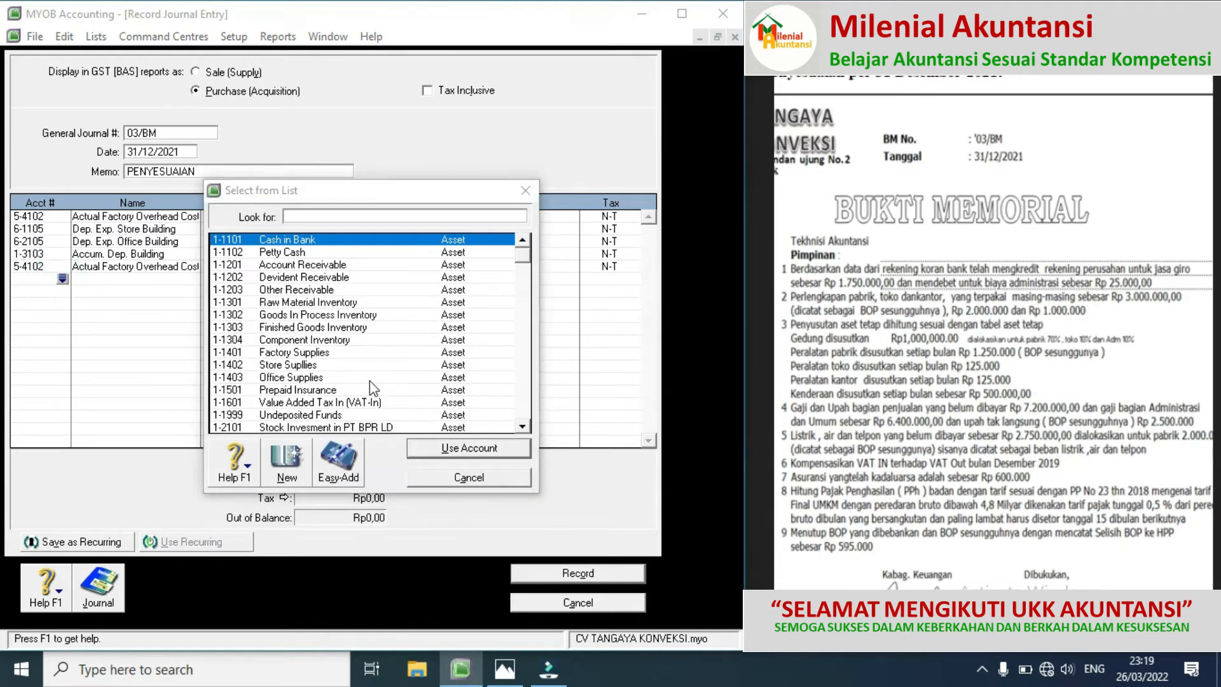
left_click(524, 387)
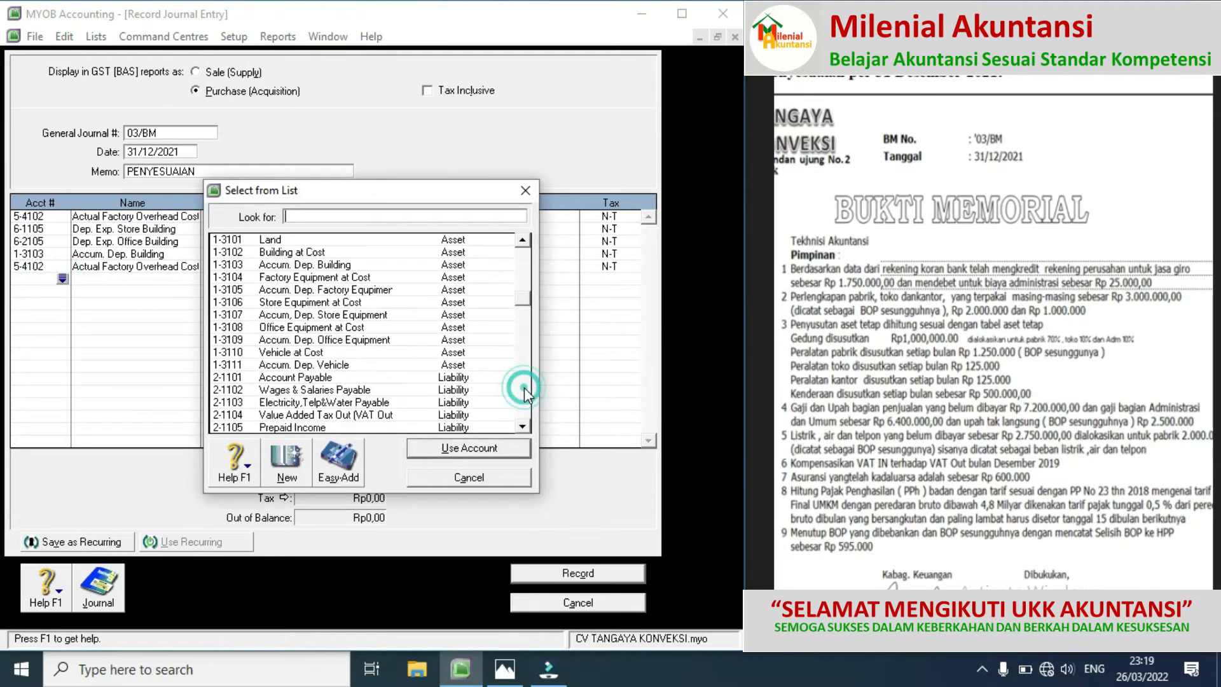
double_click(327, 292)
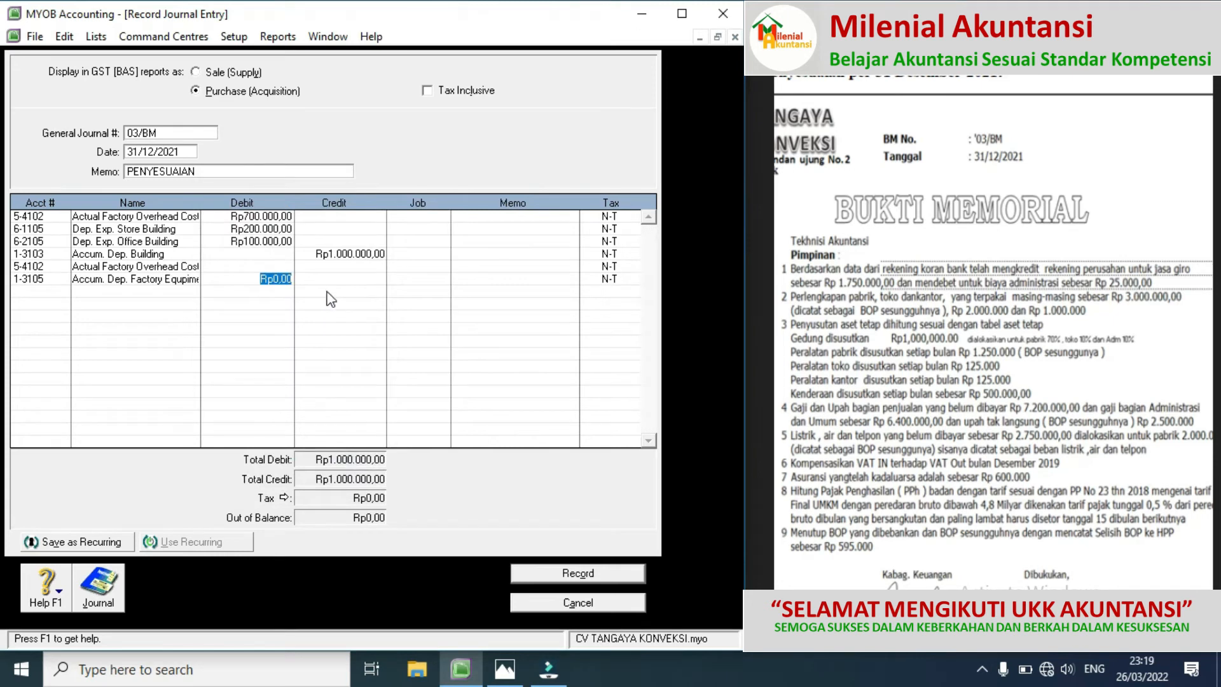
Debit the second Actual Factory Overhead Cost line Rp1.250.000 and credit Accum. Dep. Factory Equipment the same amount
left_click(282, 267)
type("1250000")
left_click(311, 279)
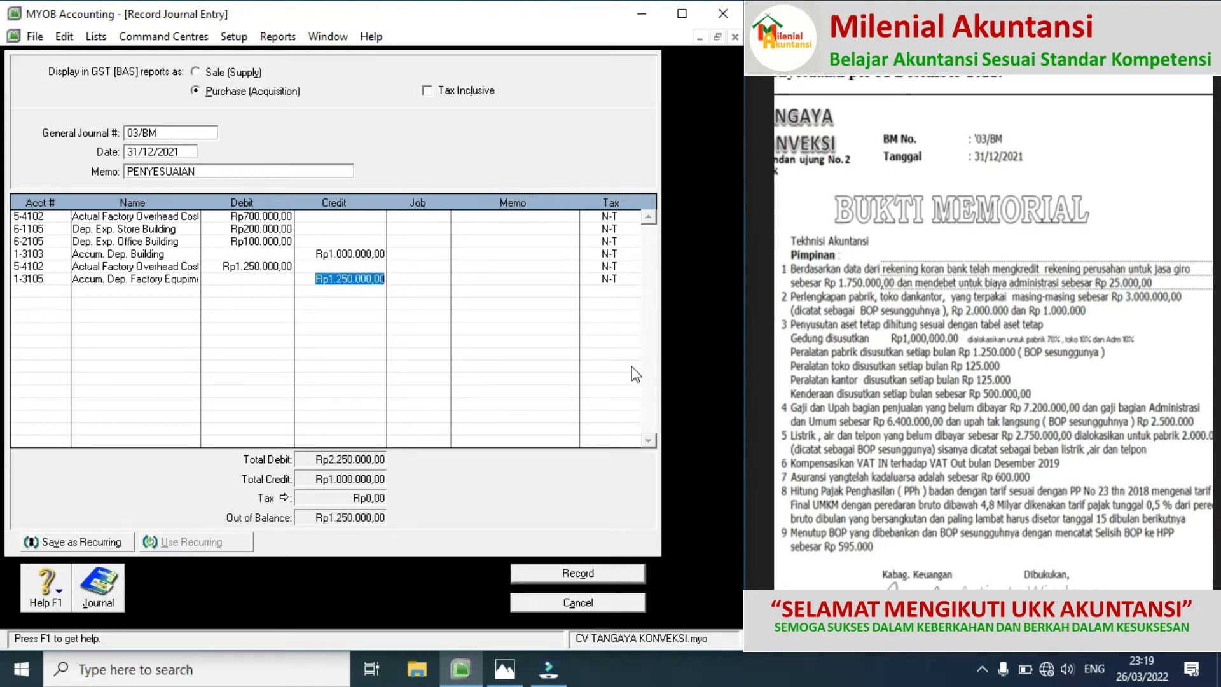
Assign 6-1106 Dep. Exp. Store Equipment to the seventh line and 1-3107 Accum. Dep. Store Equipment to the eighth line
left_click(59, 293)
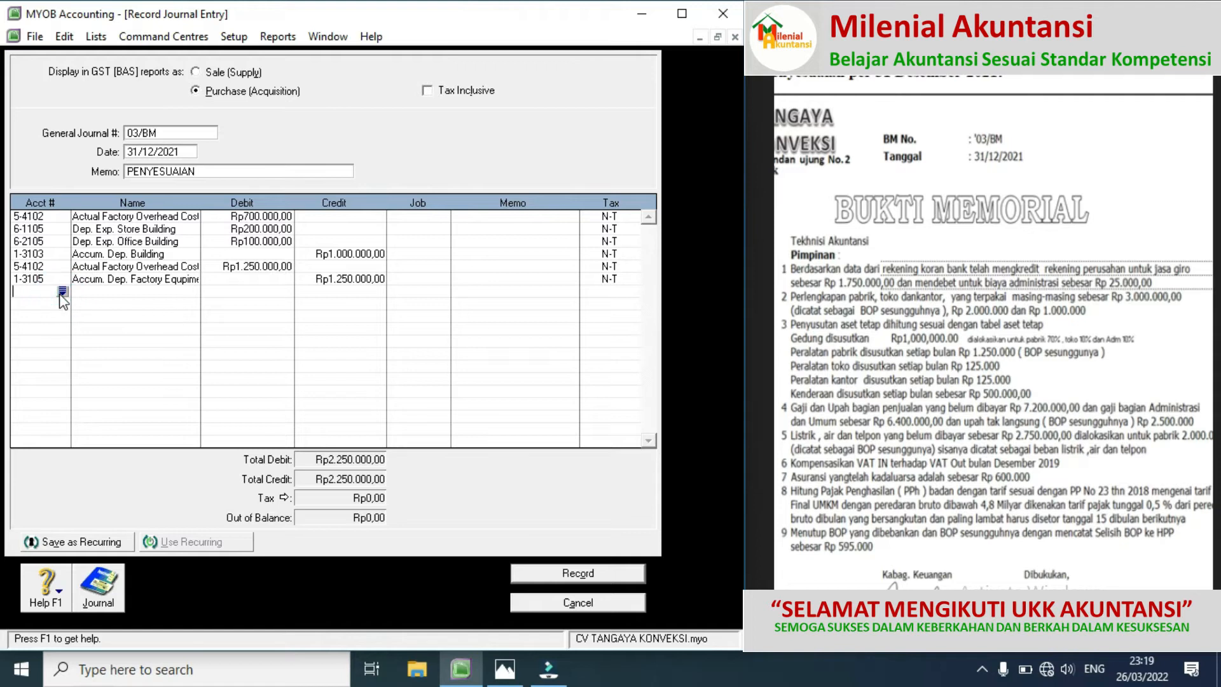
left_click(62, 290)
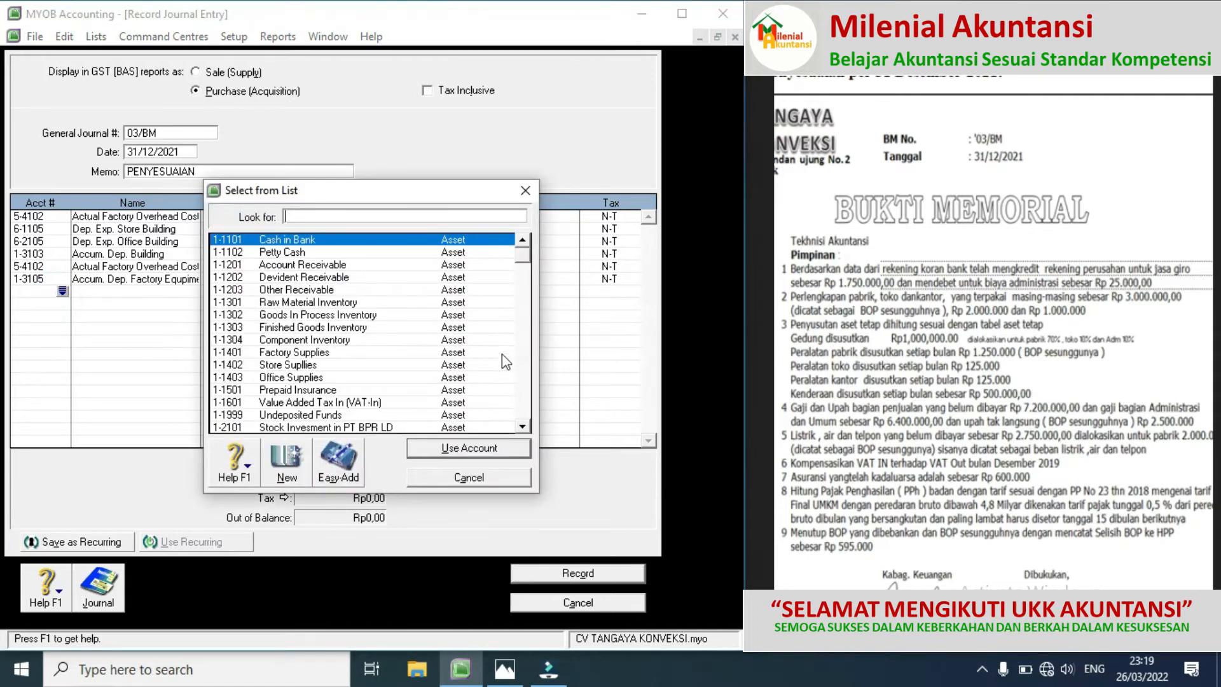
left_click(522, 396)
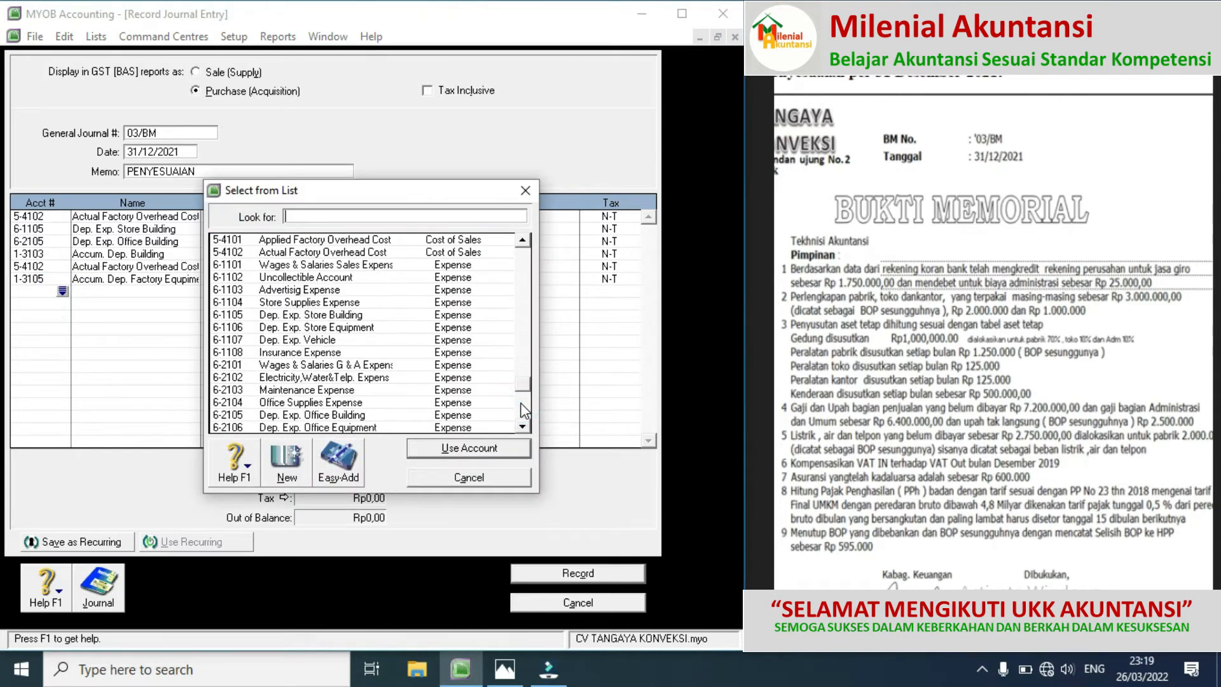
double_click(303, 328)
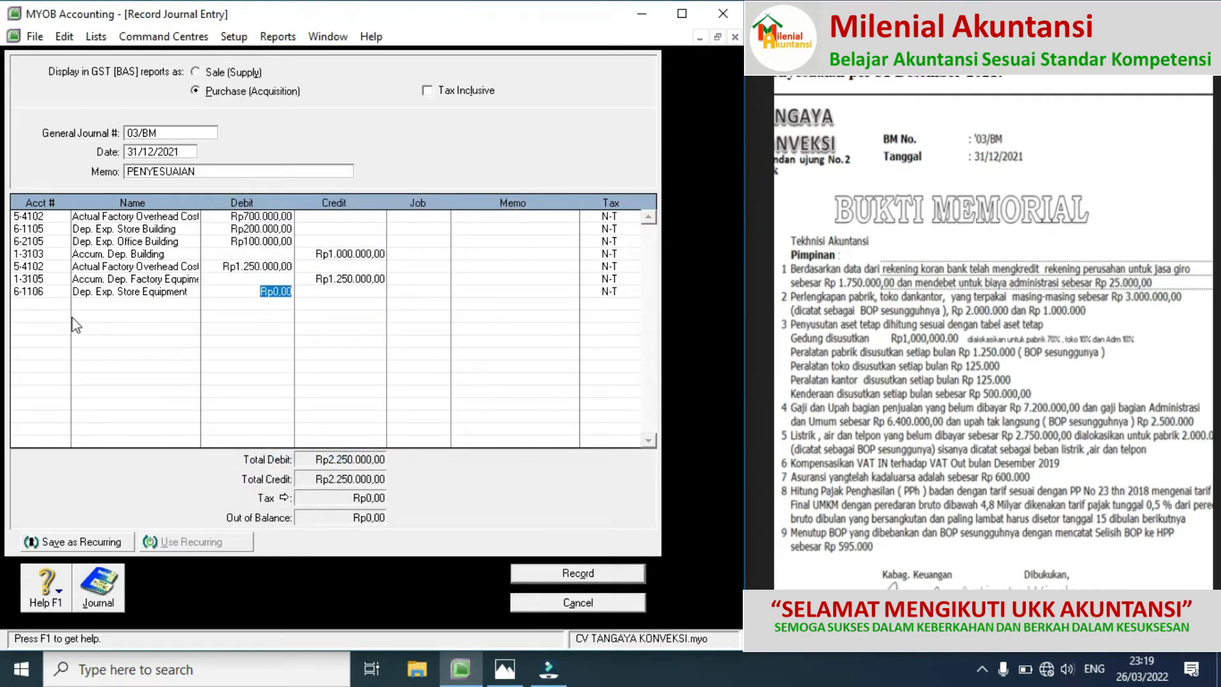
left_click(56, 307)
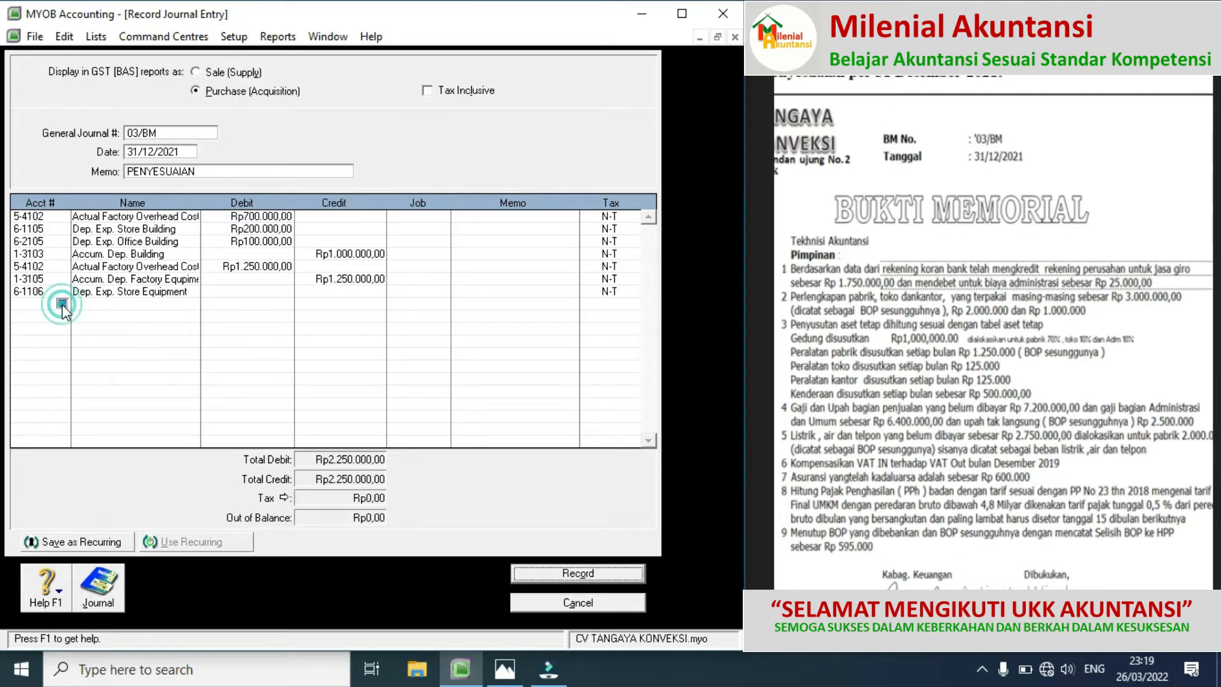
left_click(62, 303)
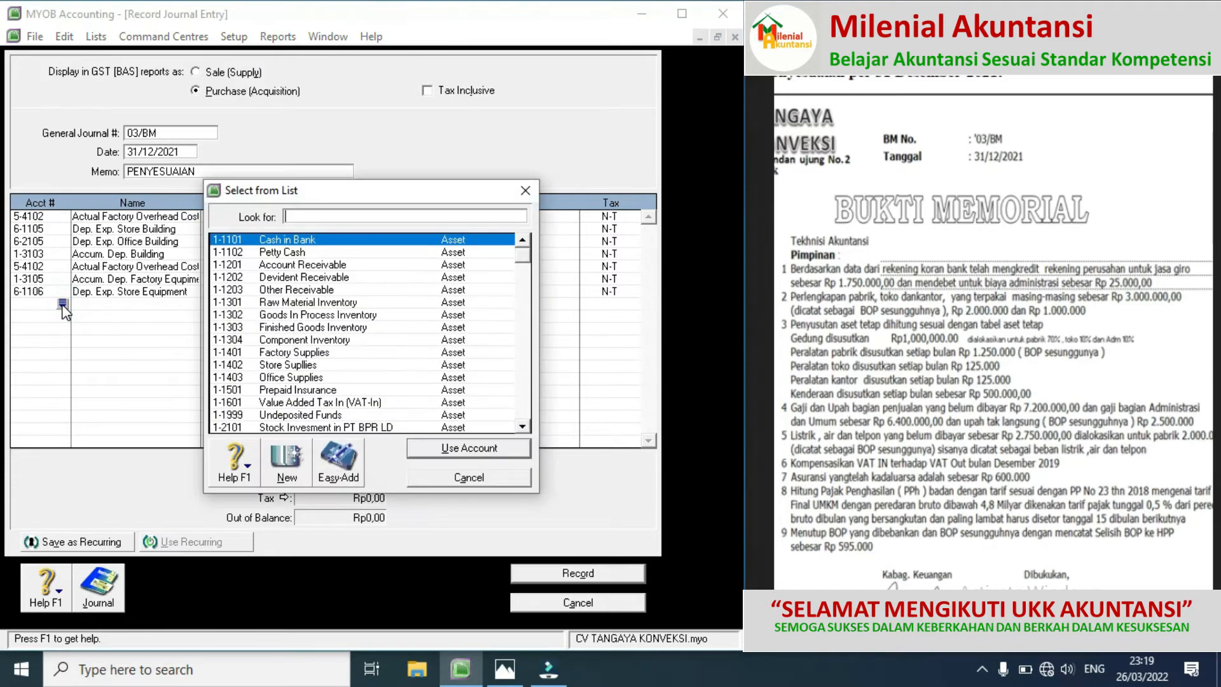
left_click(523, 425)
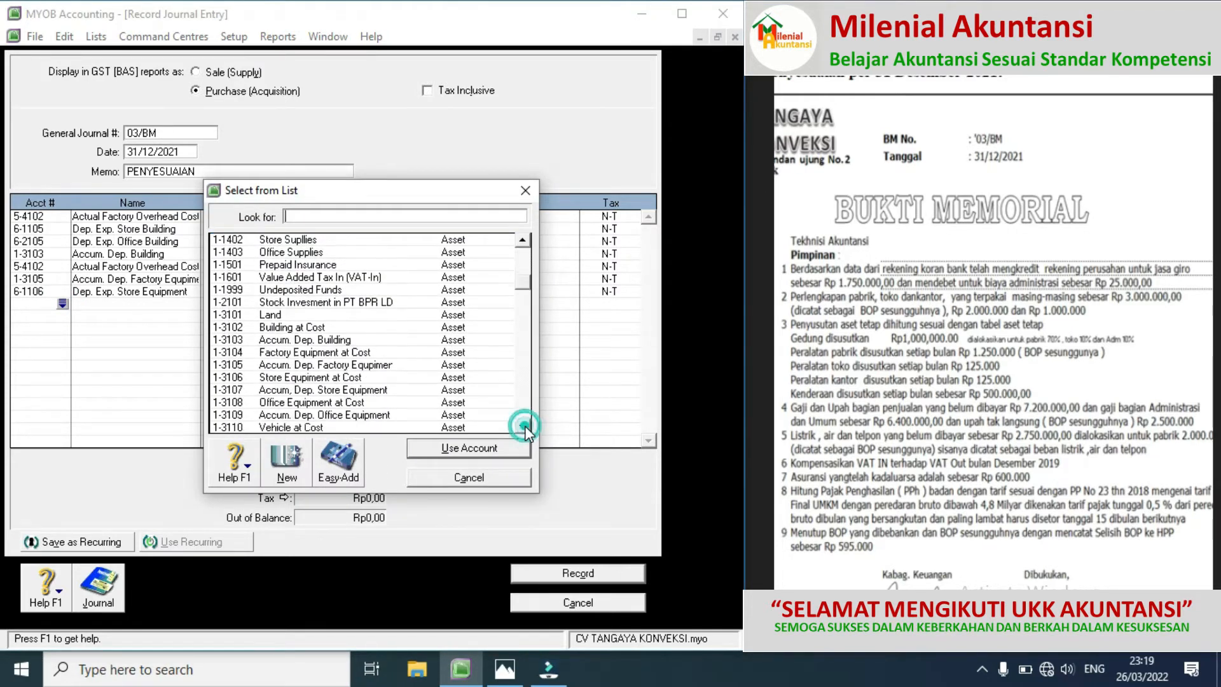
double_click(326, 390)
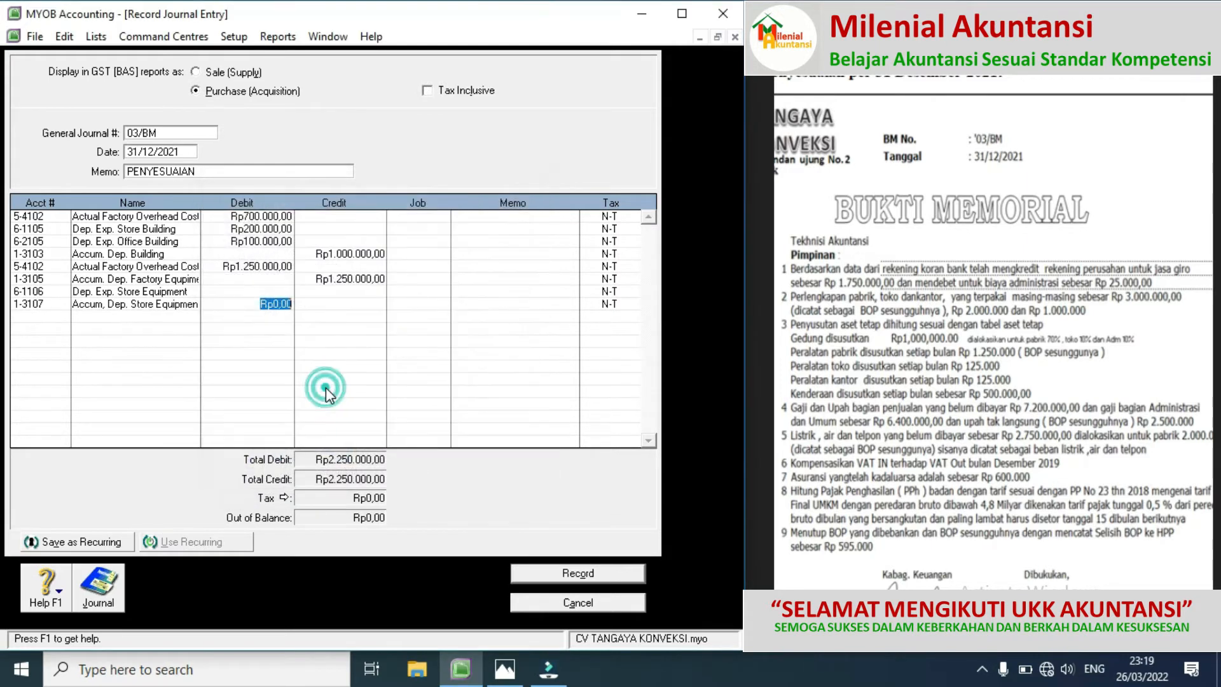
Debit Dep. Exp. Store Equipment Rp125.000 and credit Accum. Dep. Store Equipment Rp125.000
left_click(272, 292)
type("125.000")
left_click(318, 304)
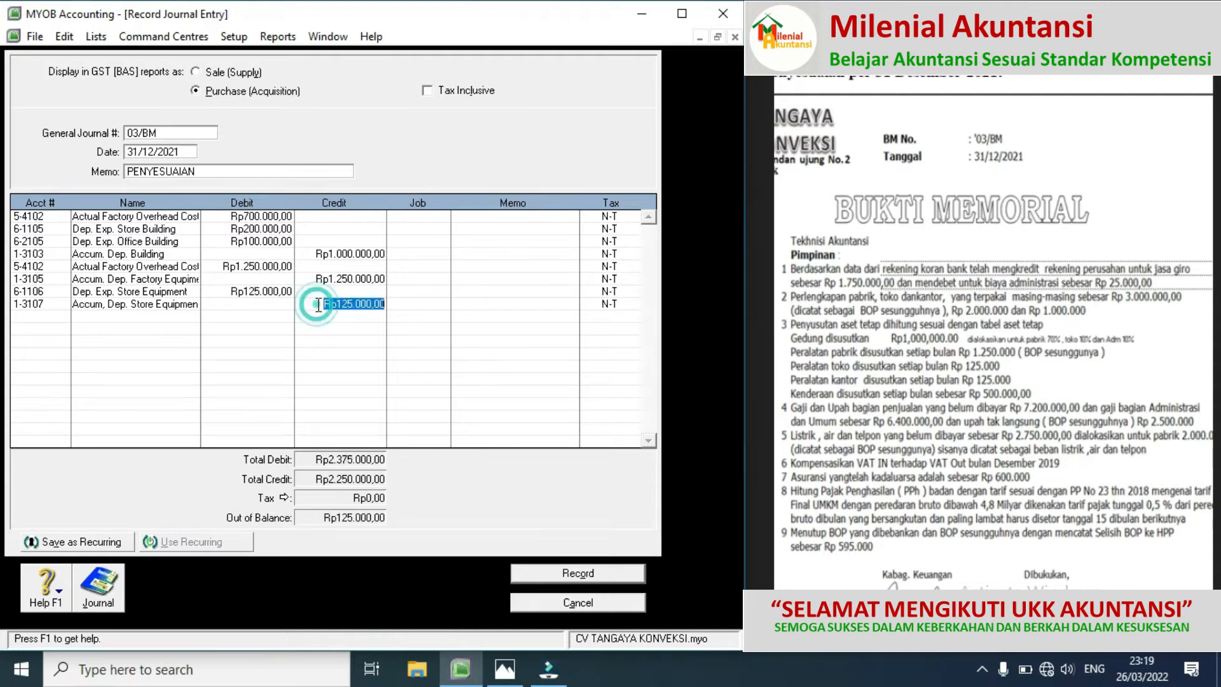
Assign 6-2106 Dep. Exp. Office Equipment to the ninth line and 1-3109 Accum. Dep. Office Equipment to the tenth line
left_click(51, 324)
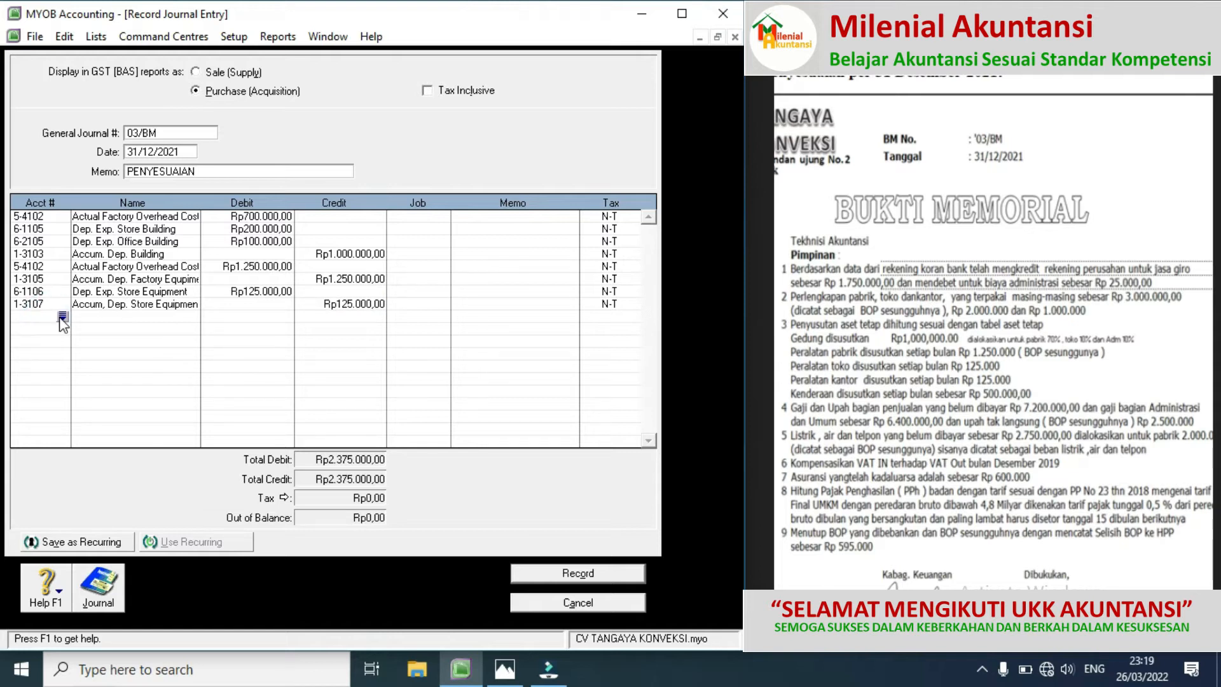
left_click(61, 317)
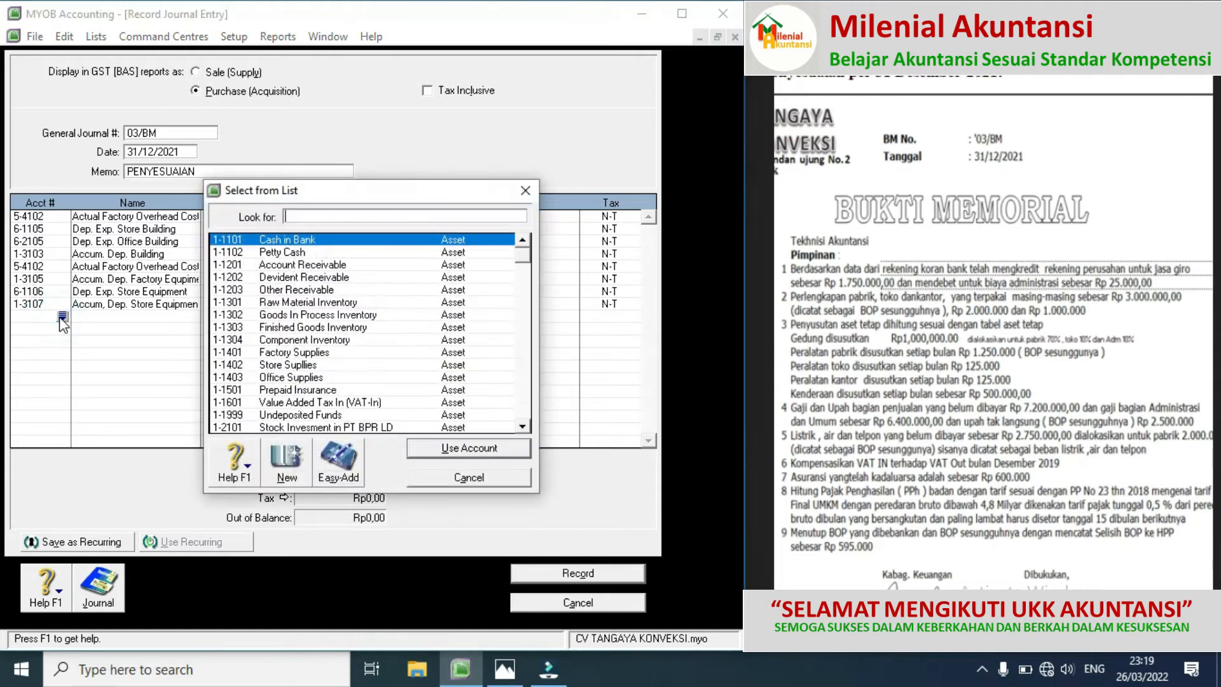
left_click(521, 396)
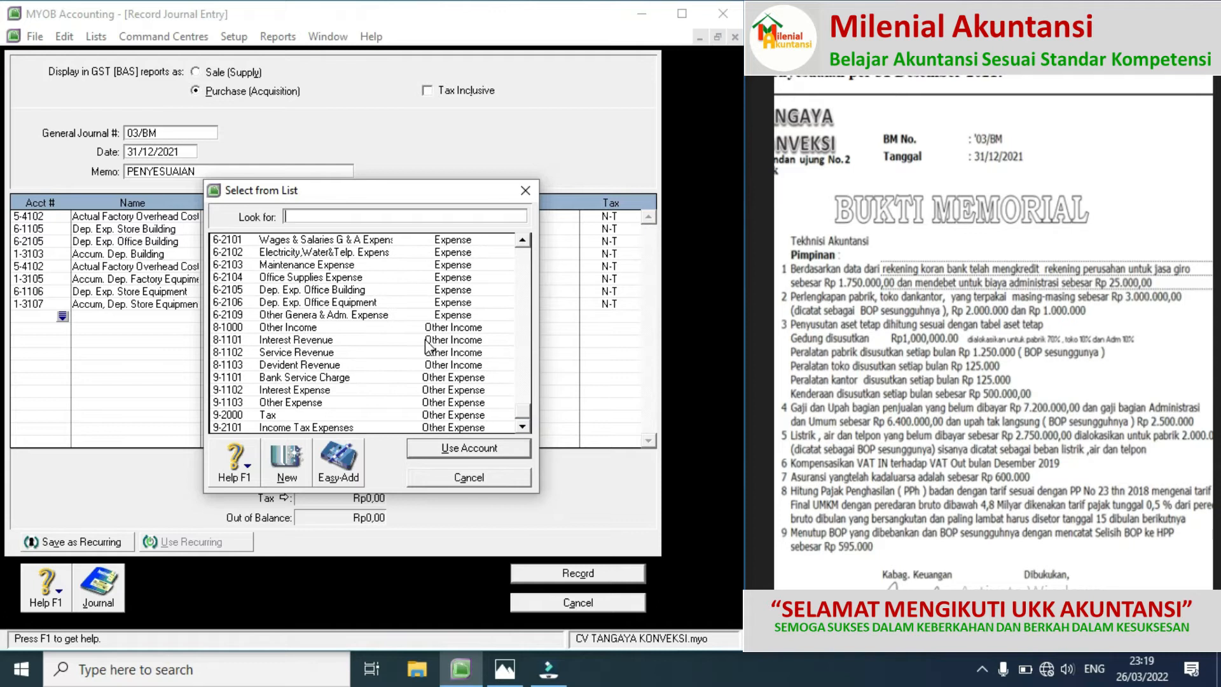
double_click(342, 303)
left_click(44, 329)
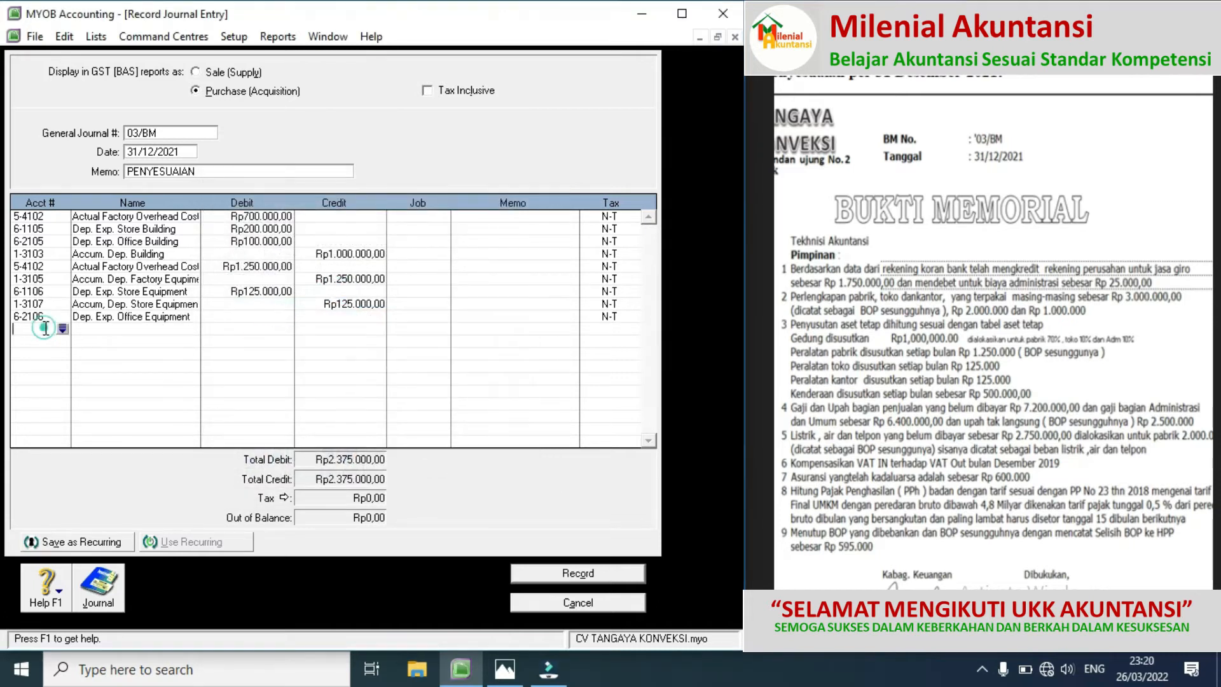
left_click(61, 329)
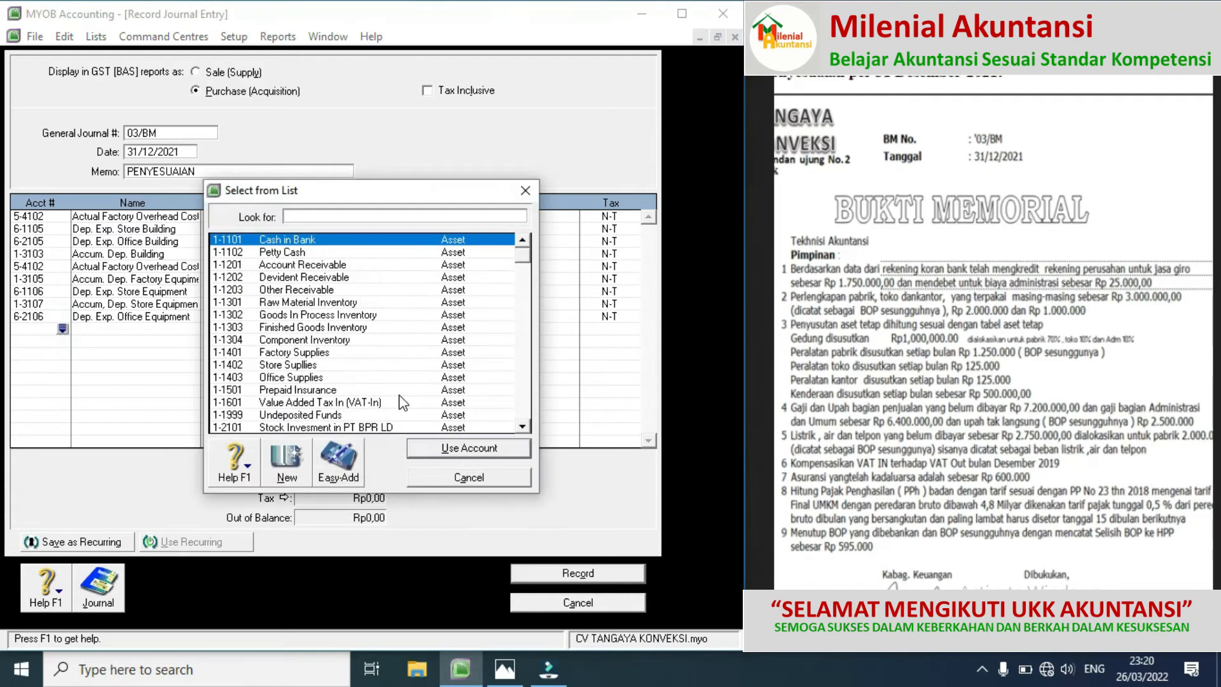
left_click(526, 361)
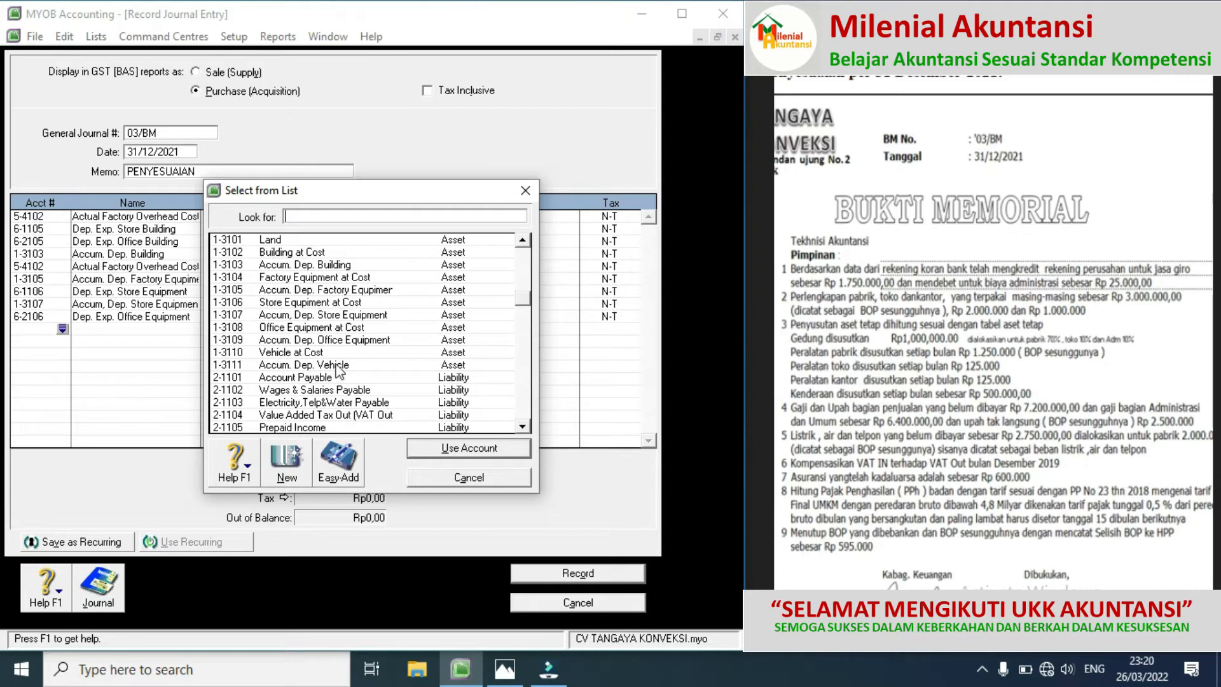
double_click(330, 344)
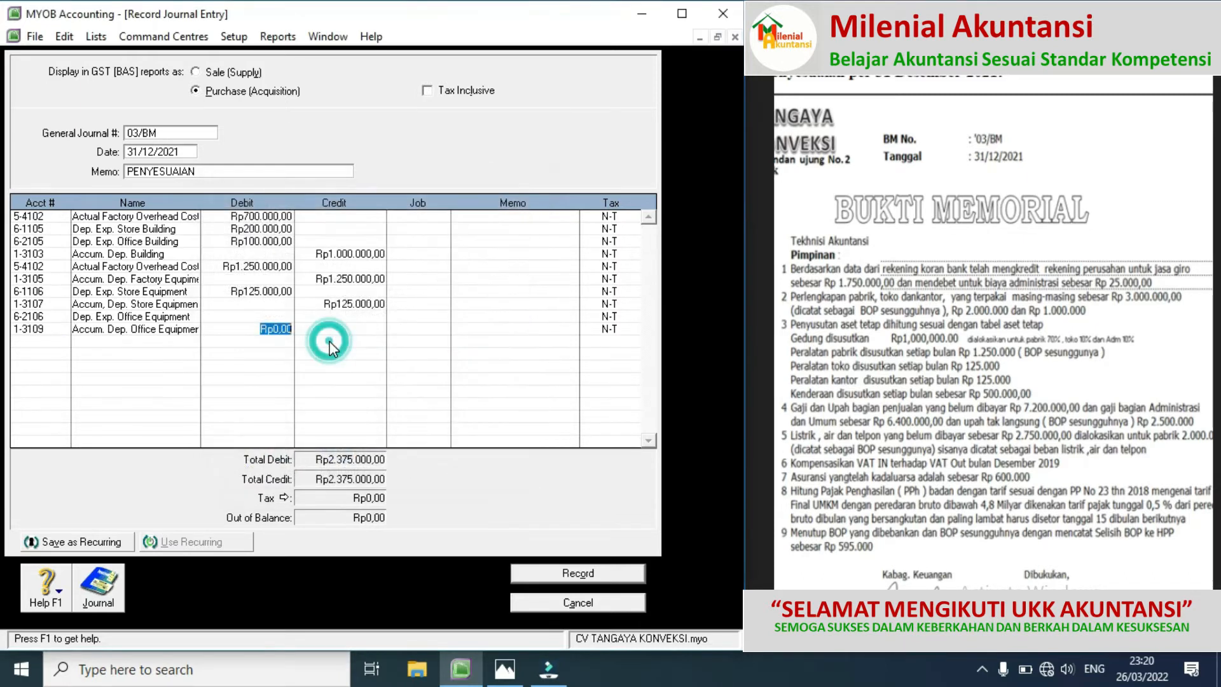
Debit Dep. Exp. Office Equipment Rp125.000 and credit Accum. Dep. Office Equipment Rp125.000
left_click(283, 318)
type("1")
type("25000")
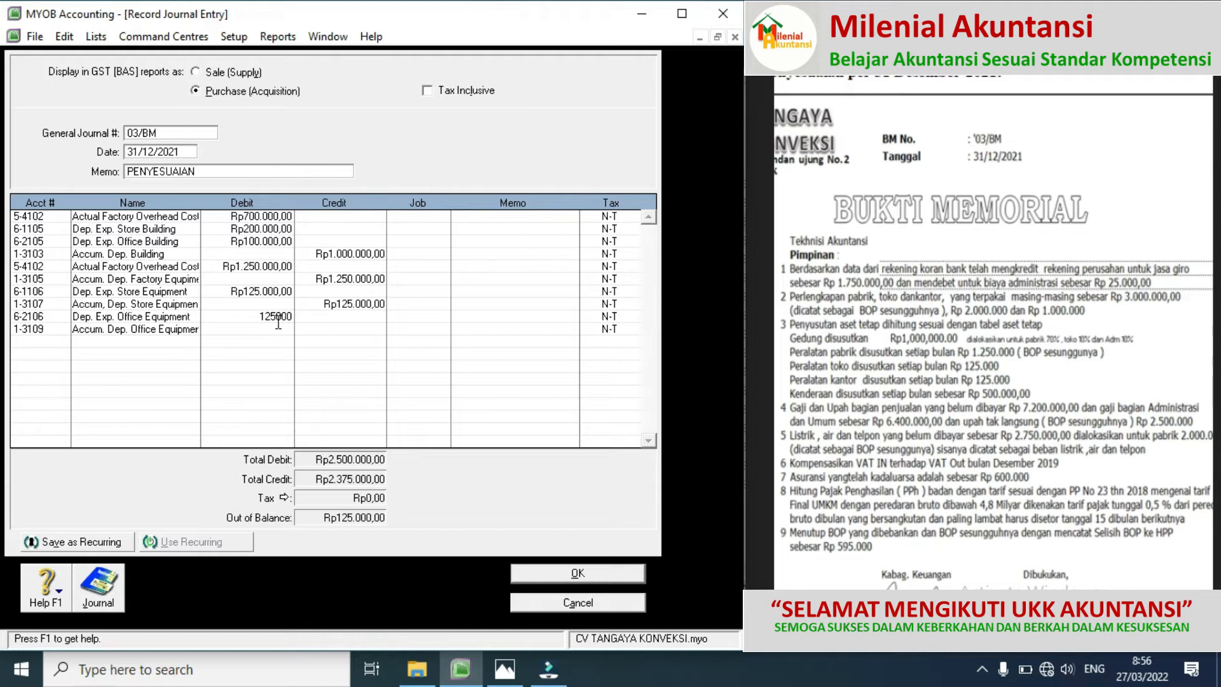
left_click(333, 330)
Assign account 6-1107 Dep. Exp. Vehicle to the eleventh line of the journal entry
left_click(58, 343)
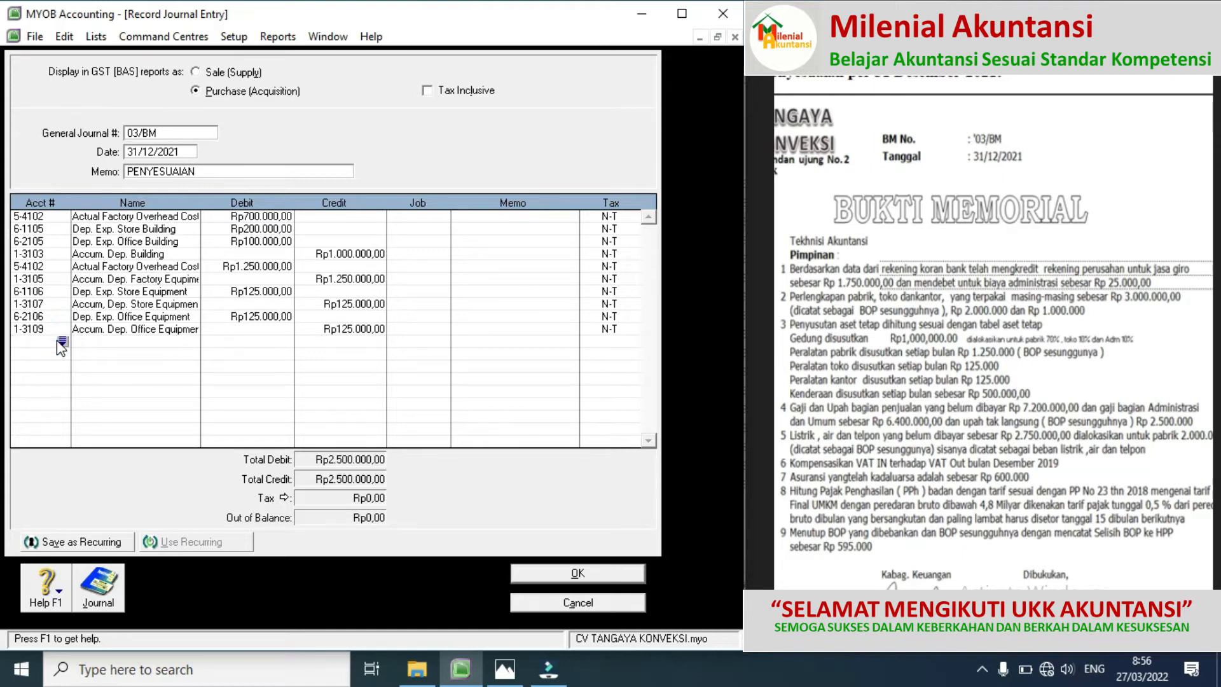
left_click(61, 343)
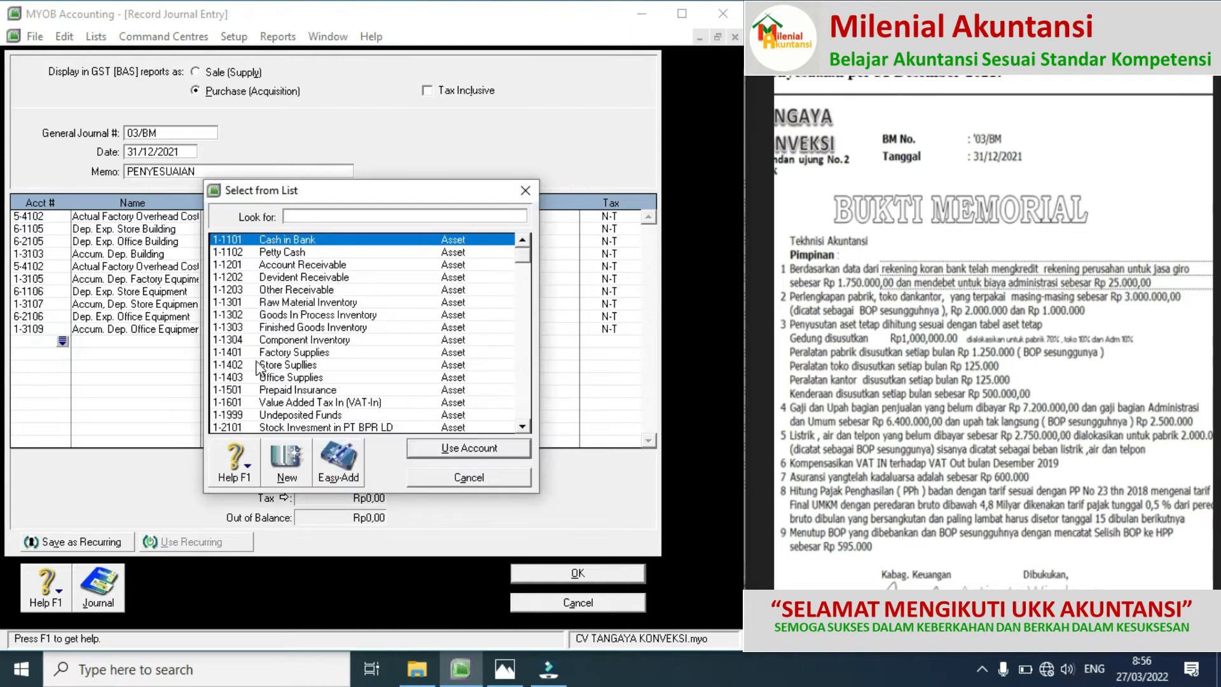
left_click(524, 395)
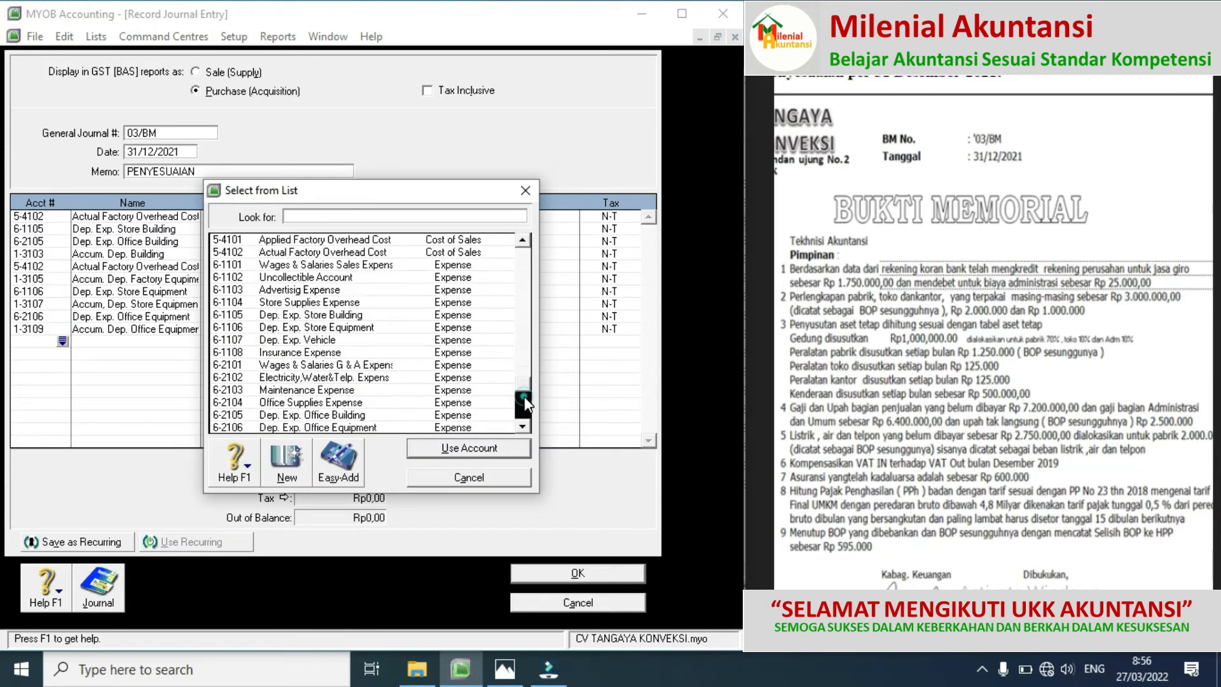
double_click(324, 342)
Assign account 1-3111 Accum. Dep. Vehicle to the twelfth line of the journal entry
left_click(50, 361)
left_click(61, 355)
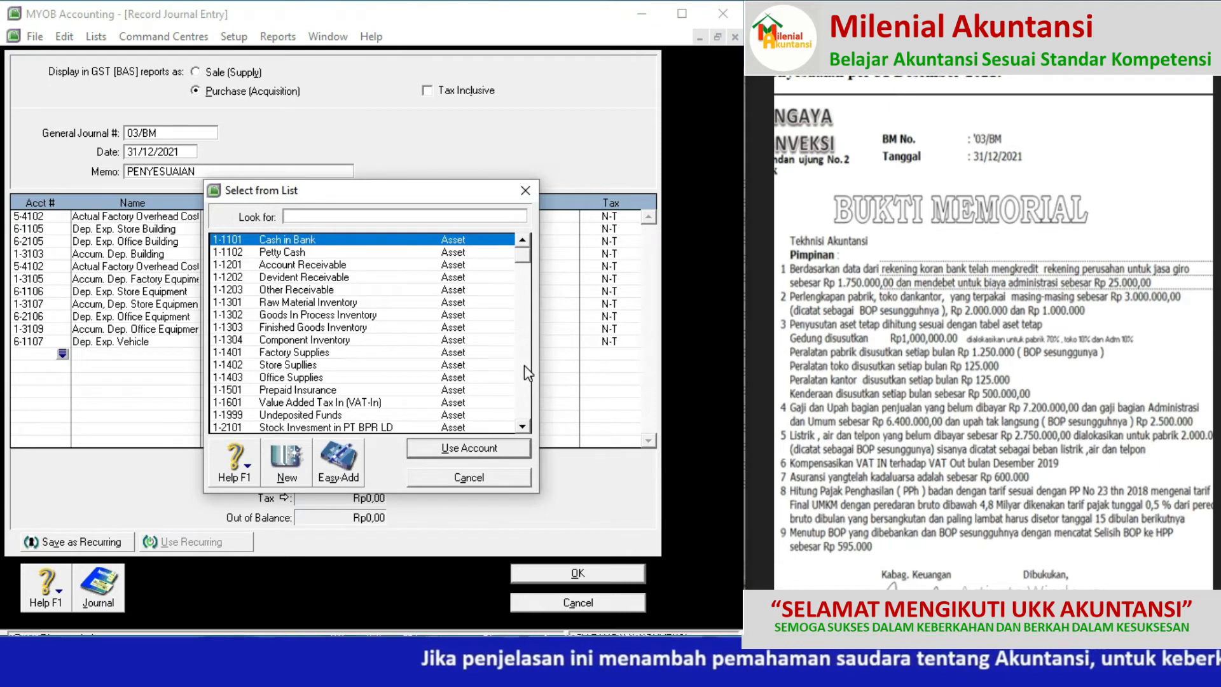
left_click(524, 365)
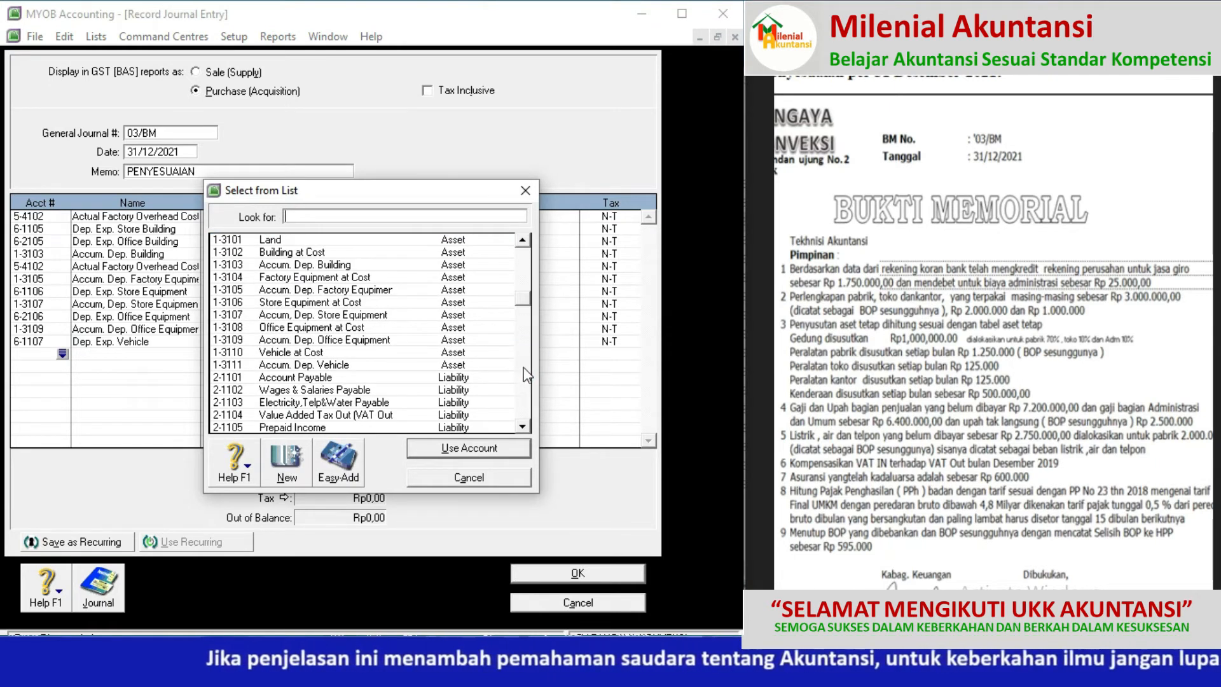
double_click(317, 364)
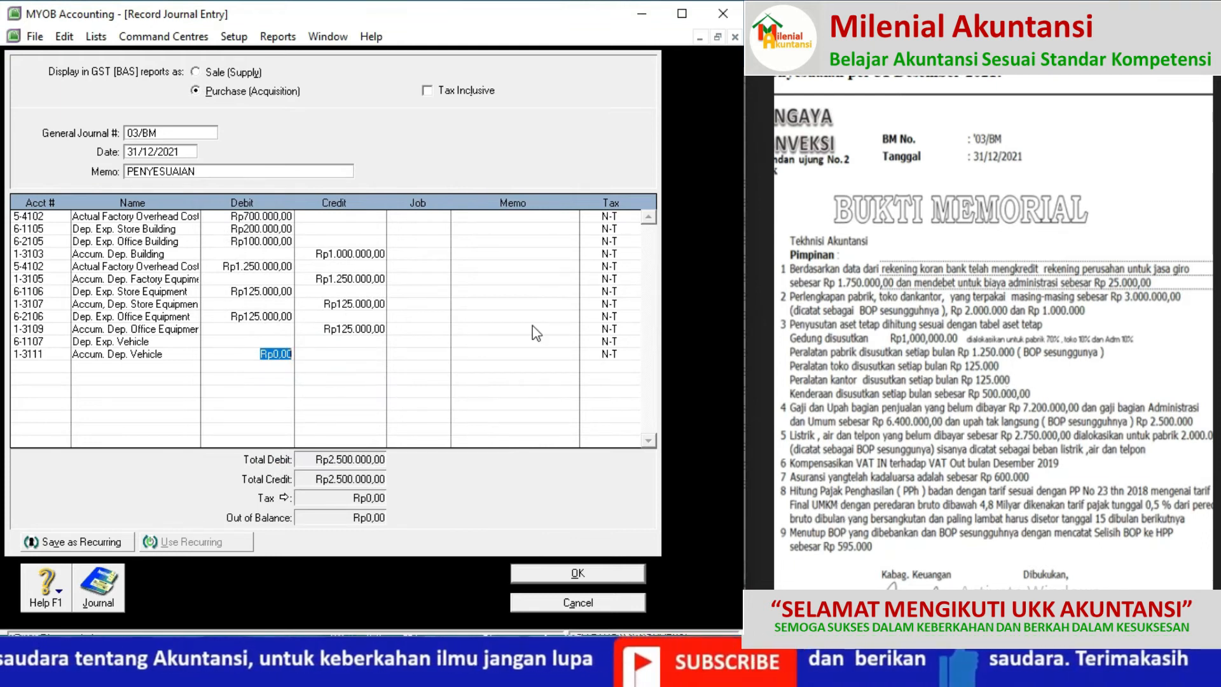
Debit Dep. Exp. Vehicle Rp500.000, credit Accum. Dep. Vehicle Rp500.000, and record the depreciation entry
left_click(266, 343)
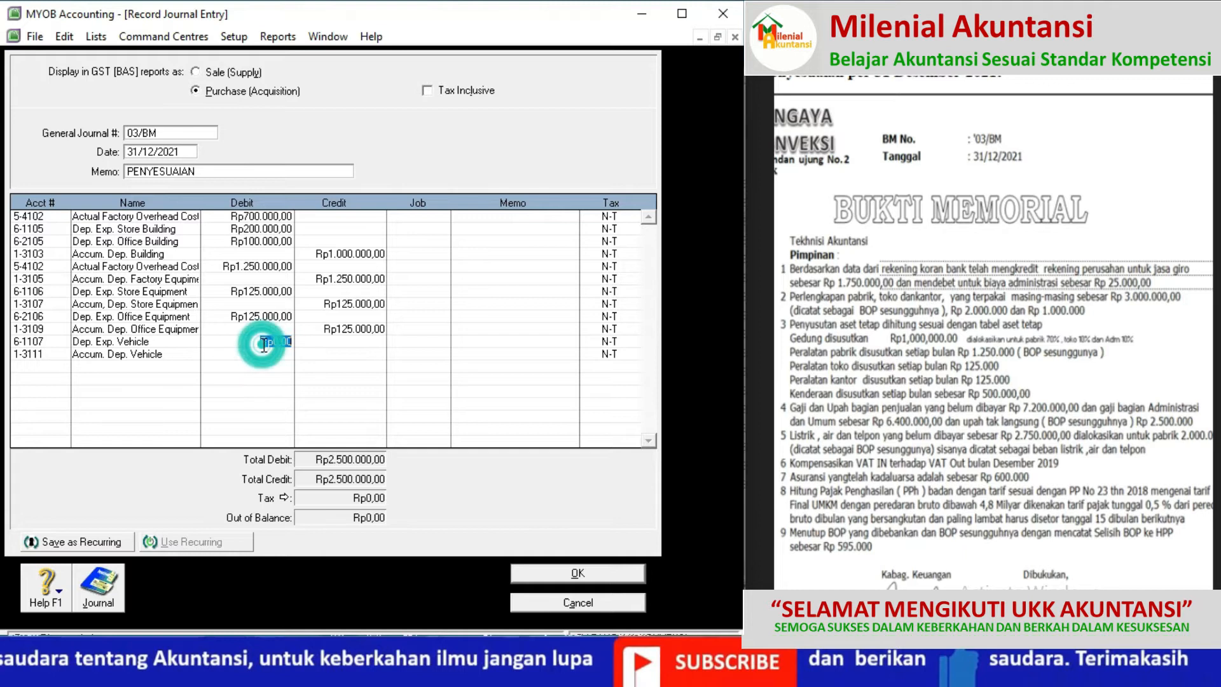
type("5000")
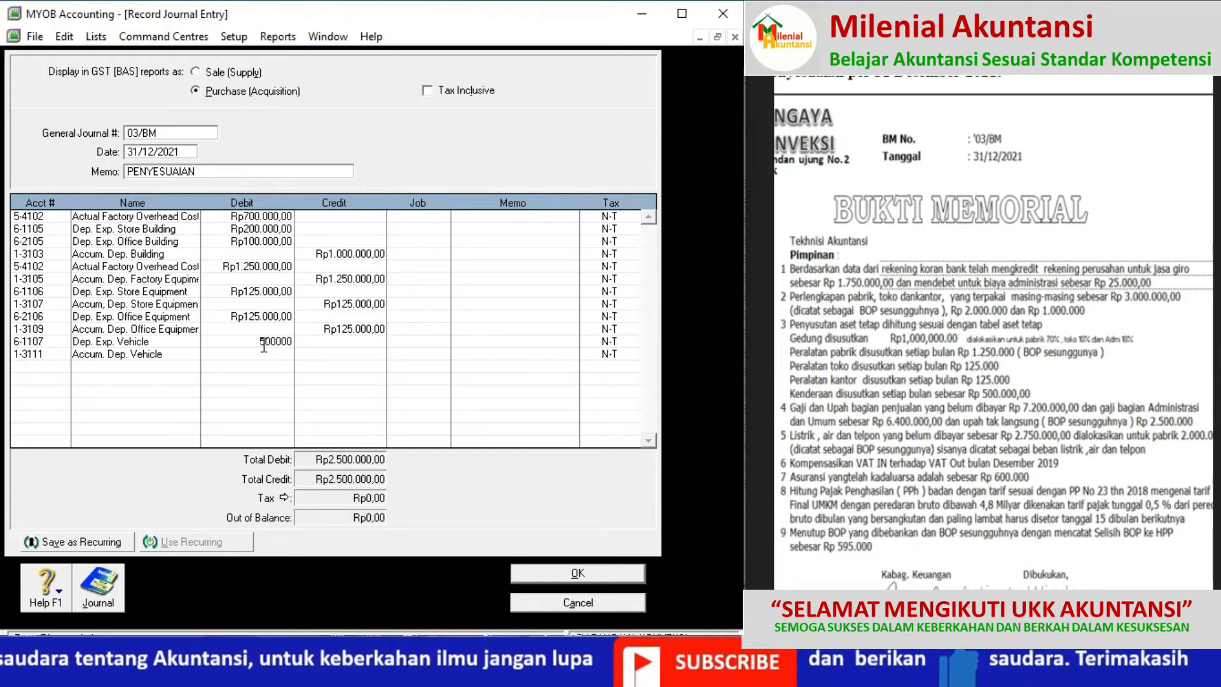
left_click(319, 355)
type("500.")
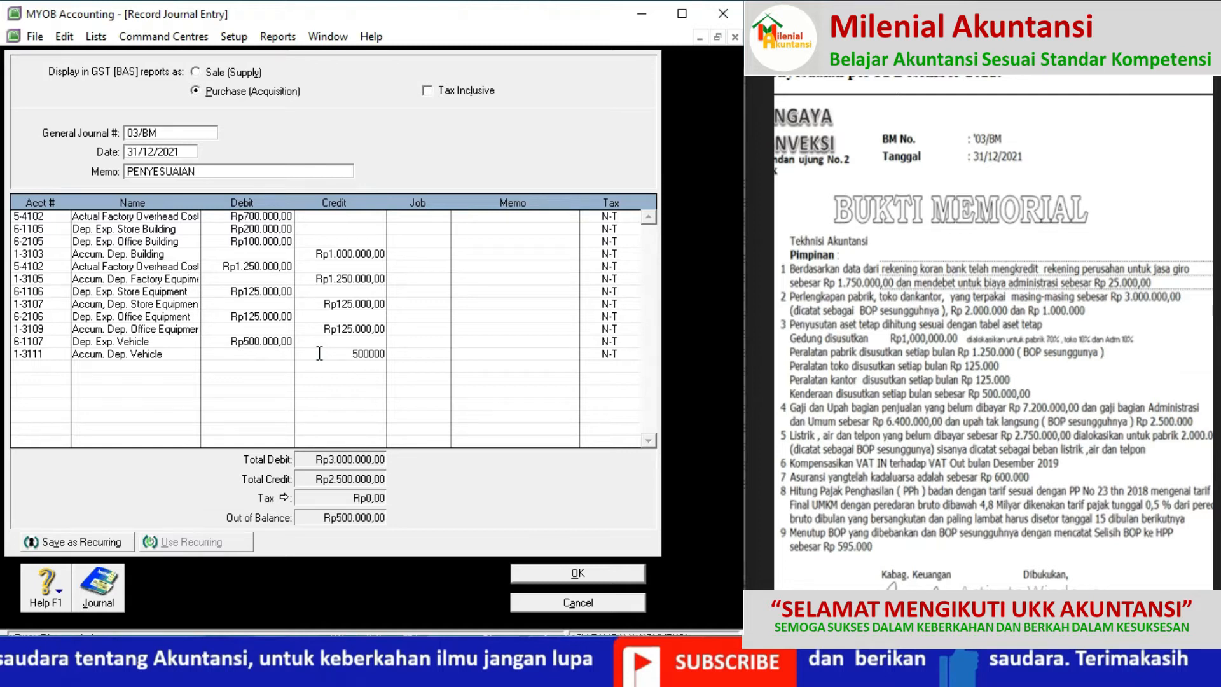
type("000")
left_click(407, 357)
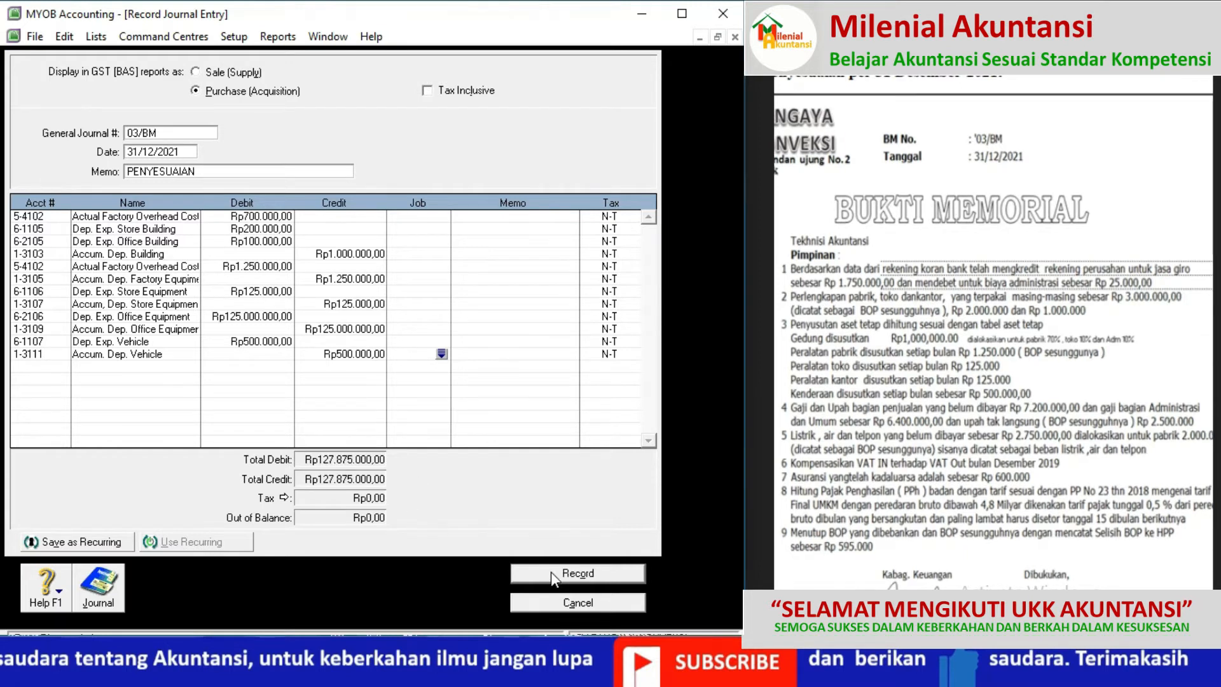
left_click(555, 574)
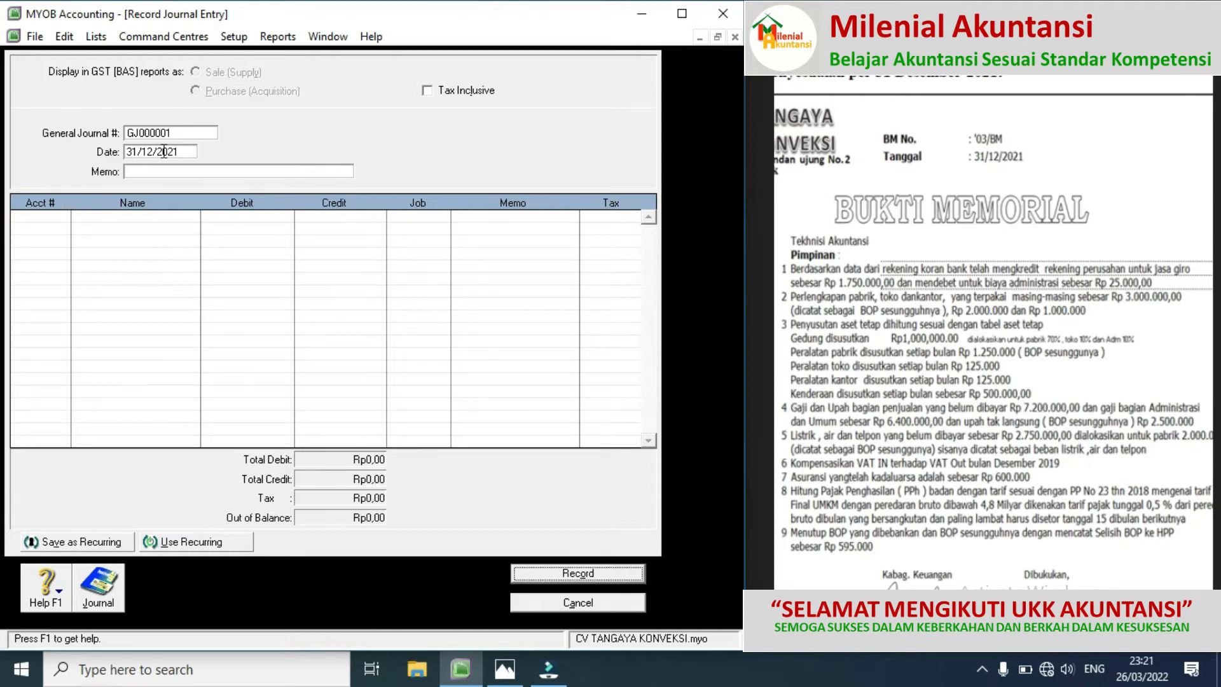
Number the new journal entry 03/BM and enter the memo PENYEUAIAN
left_click(180, 135)
type("03/BM")
left_click(135, 172)
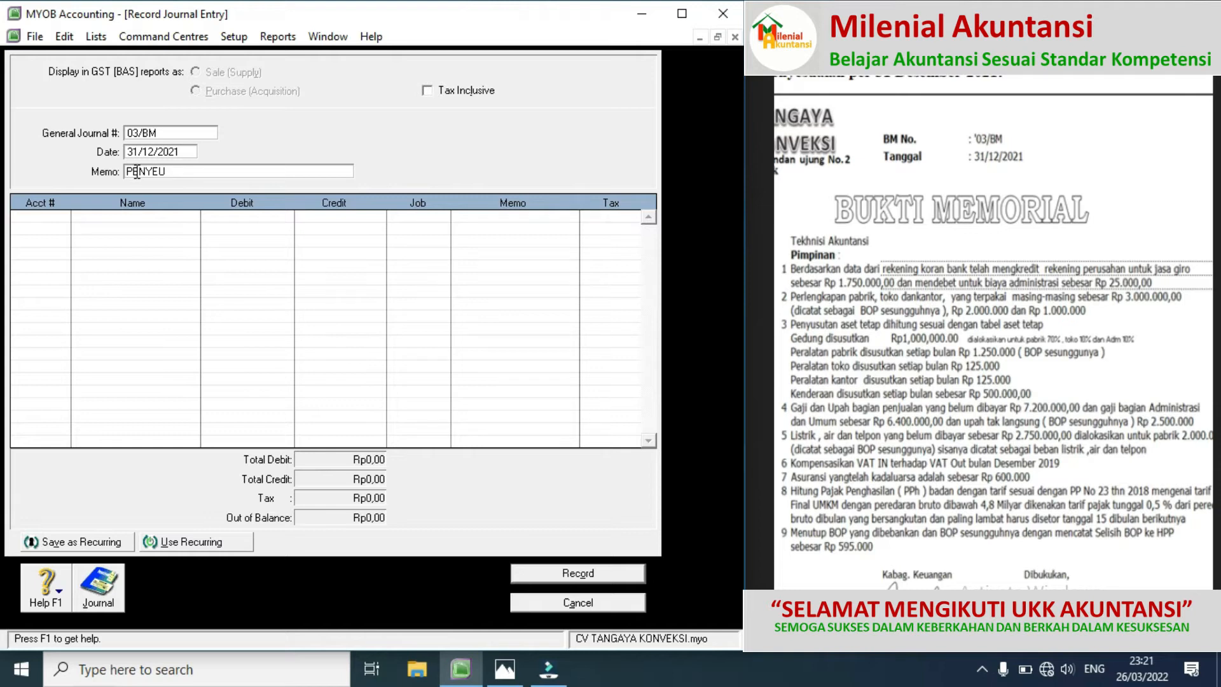
Assign account 6-1101 Wages & Salaries Sales Expense to the first line of the journal entry
left_click(58, 216)
left_click(62, 216)
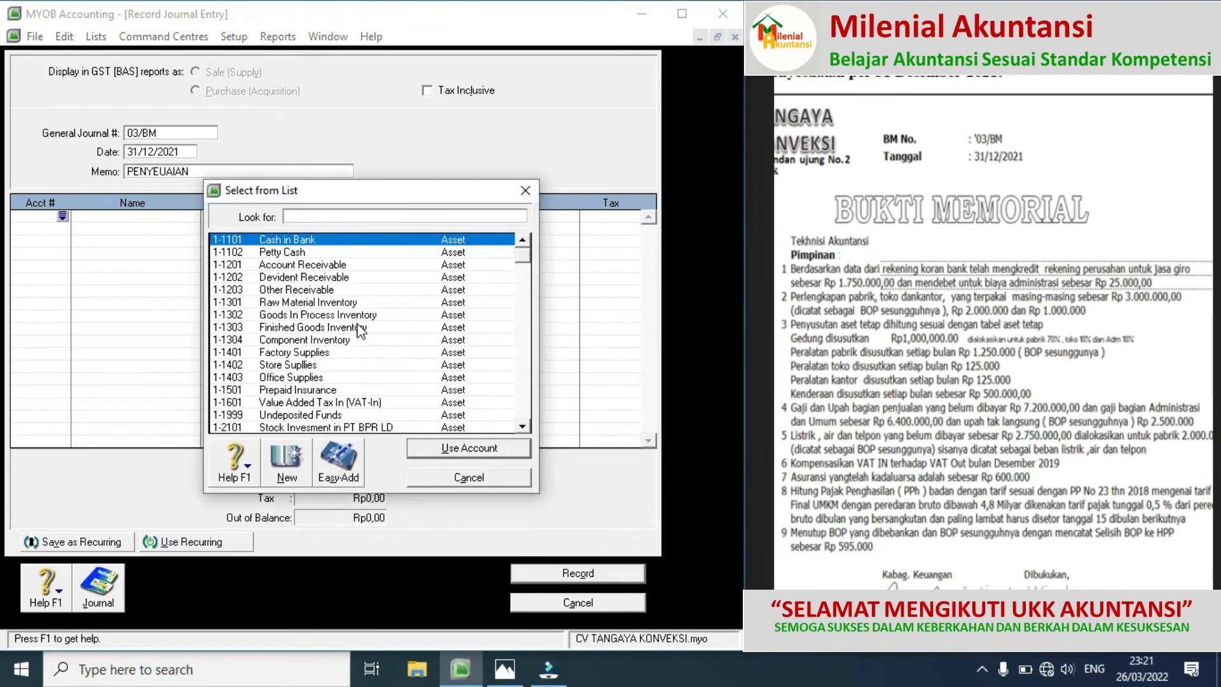
left_click(522, 377)
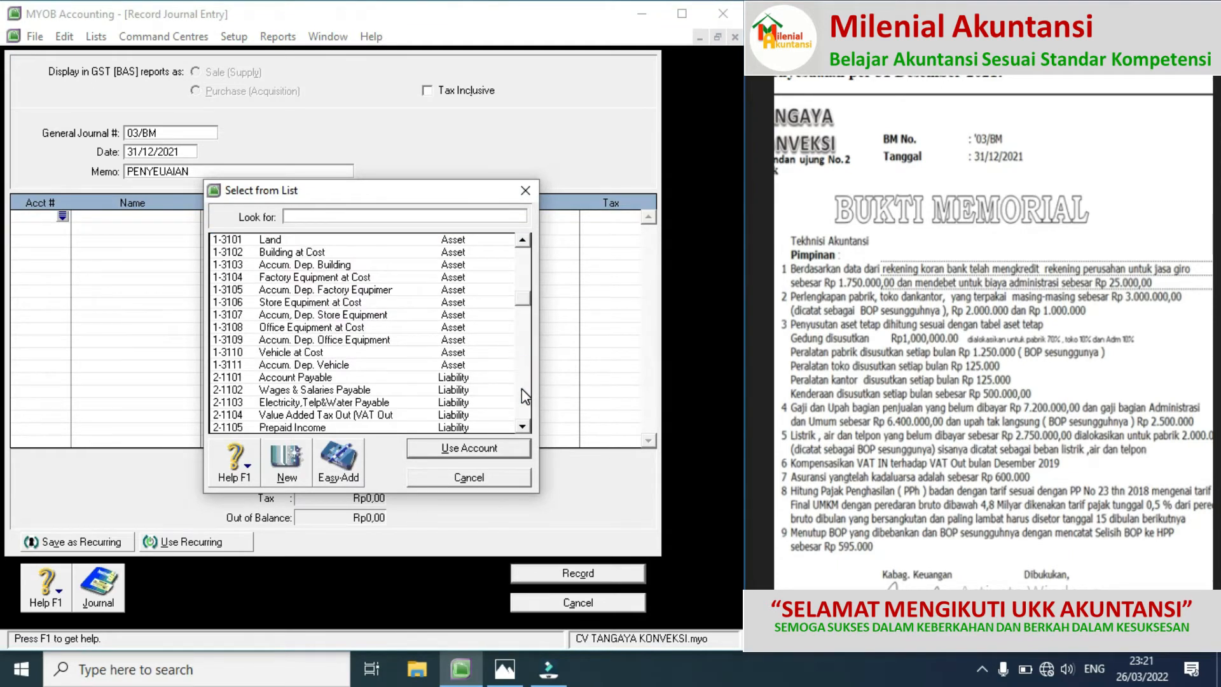
left_click(521, 389)
left_click(513, 388)
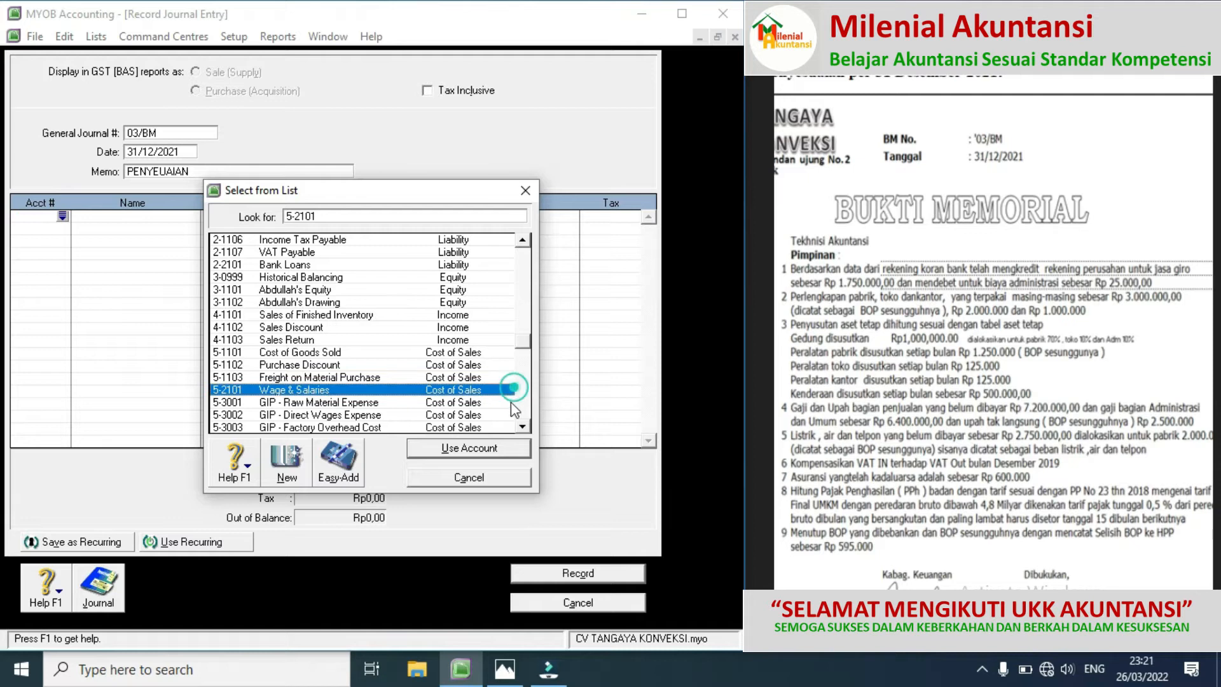
left_click(521, 426)
left_click(521, 427)
left_click(522, 427)
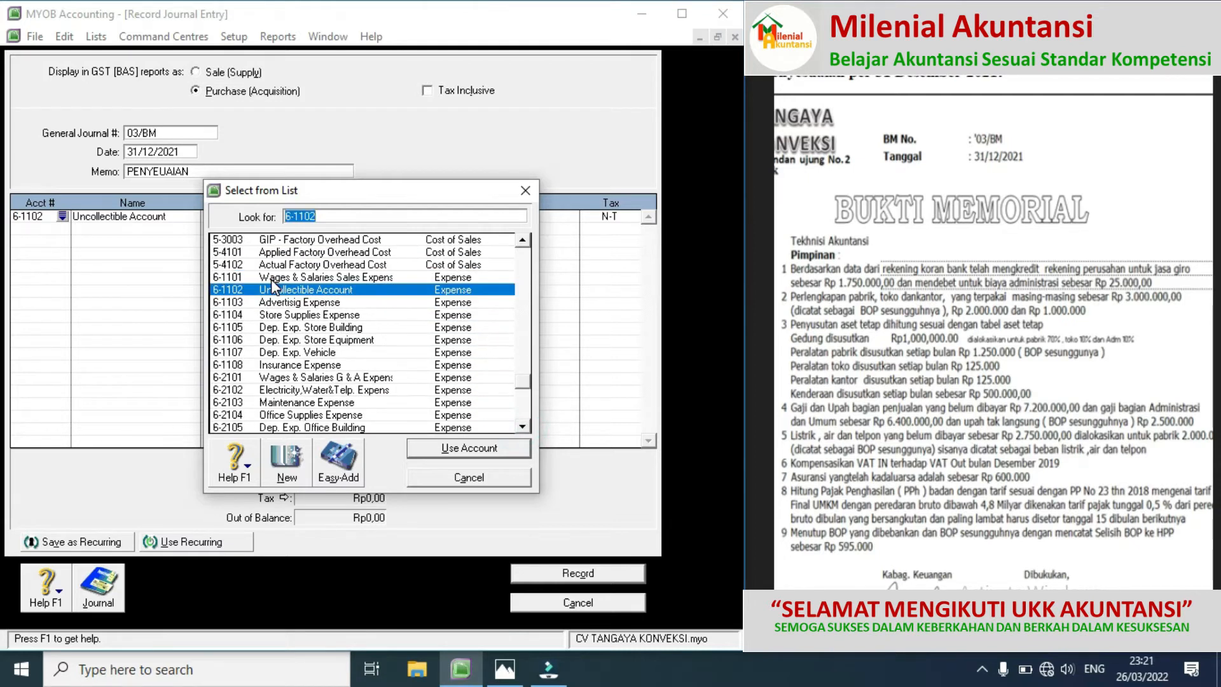
double_click(273, 280)
Assign account 6-2101 Wages & Salaries G & A Expense to the second line of the journal entry
left_click(40, 229)
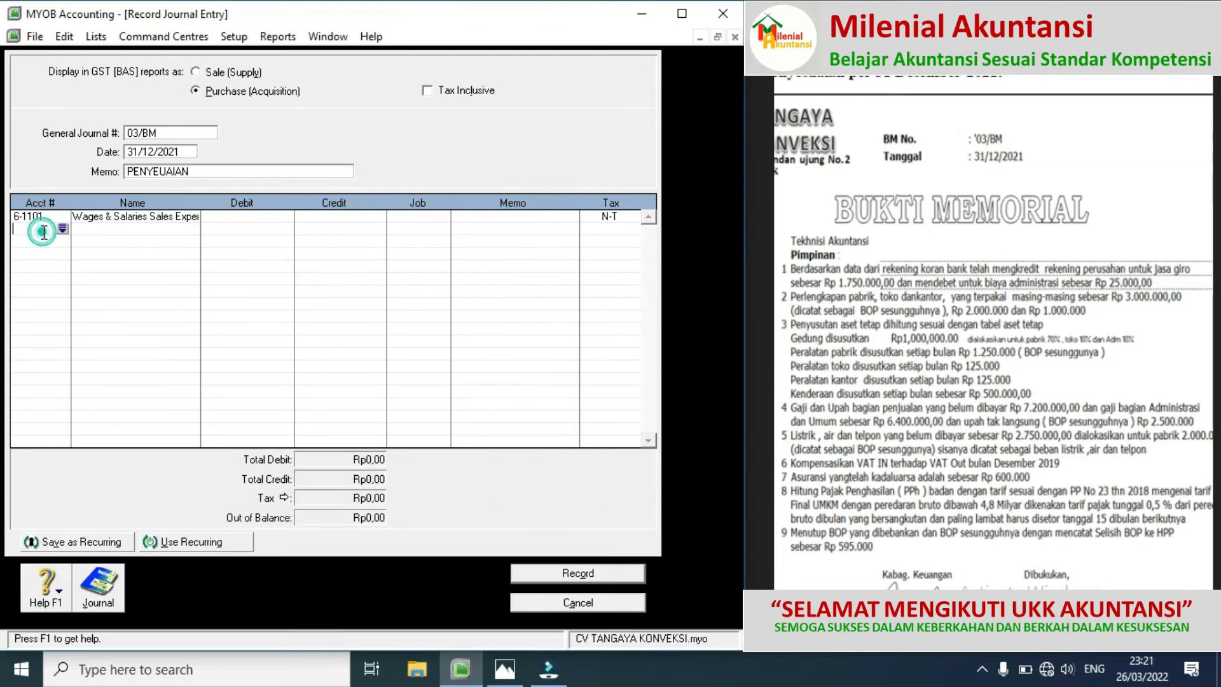
left_click(62, 229)
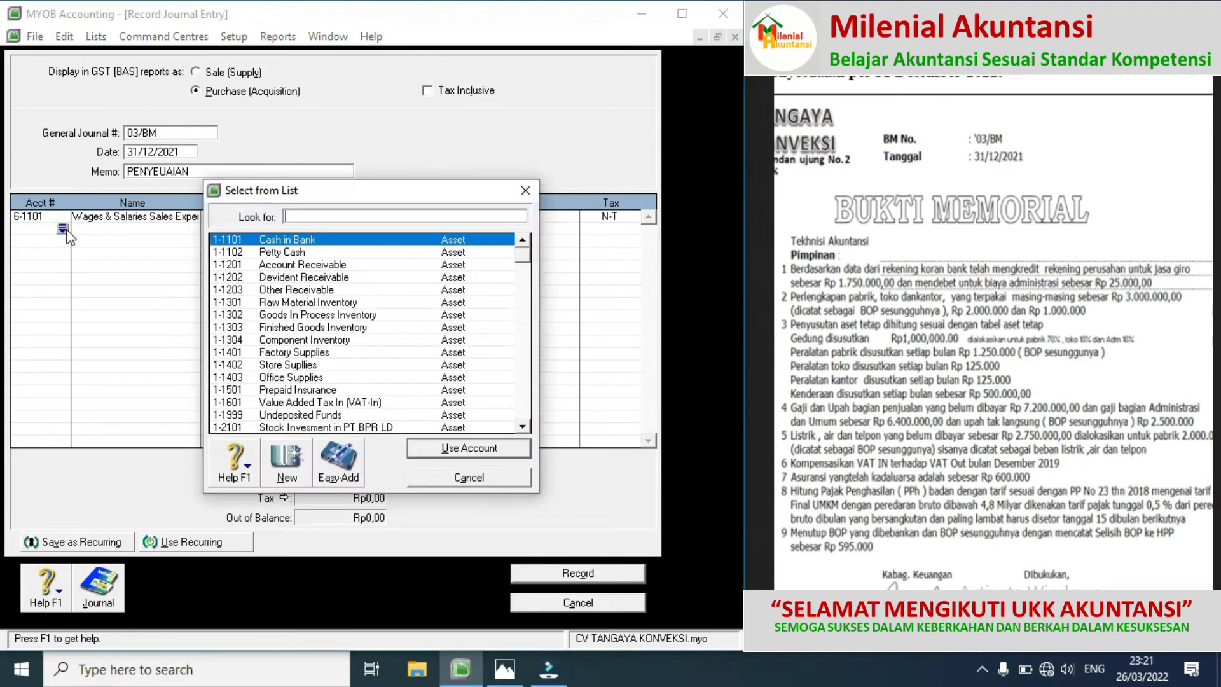
left_click(527, 313)
left_click(527, 344)
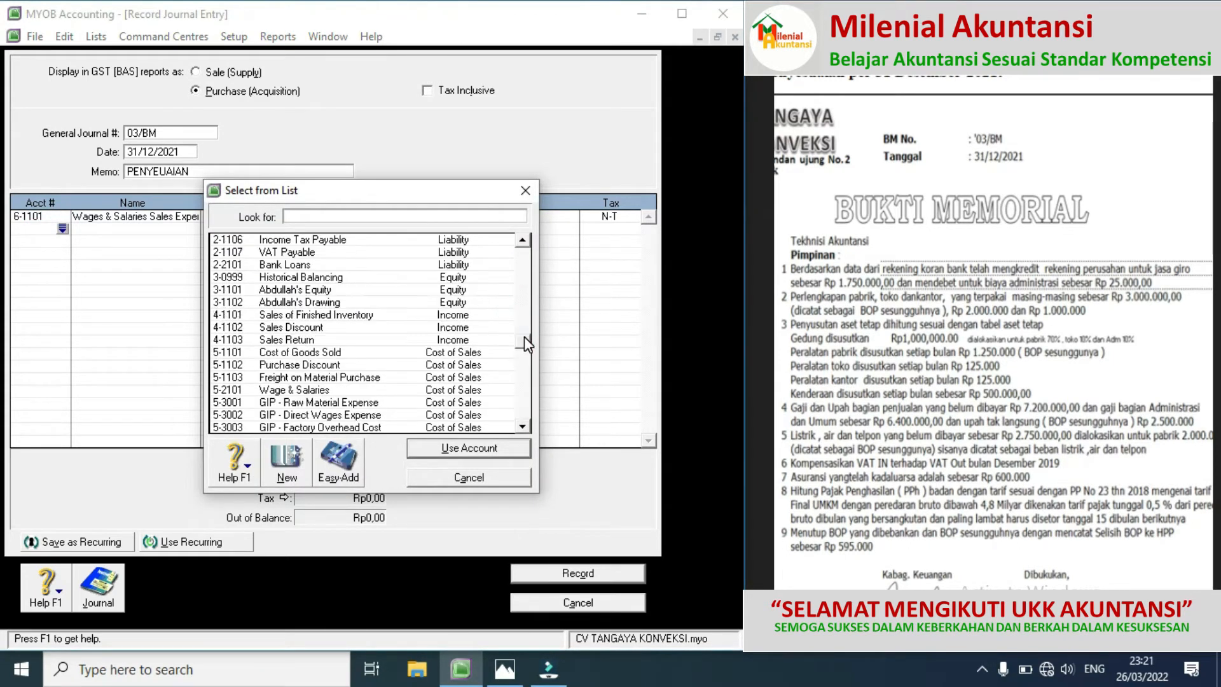
left_click(522, 427)
left_click(523, 427)
scroll(382, 381, "down", 3)
double_click(363, 406)
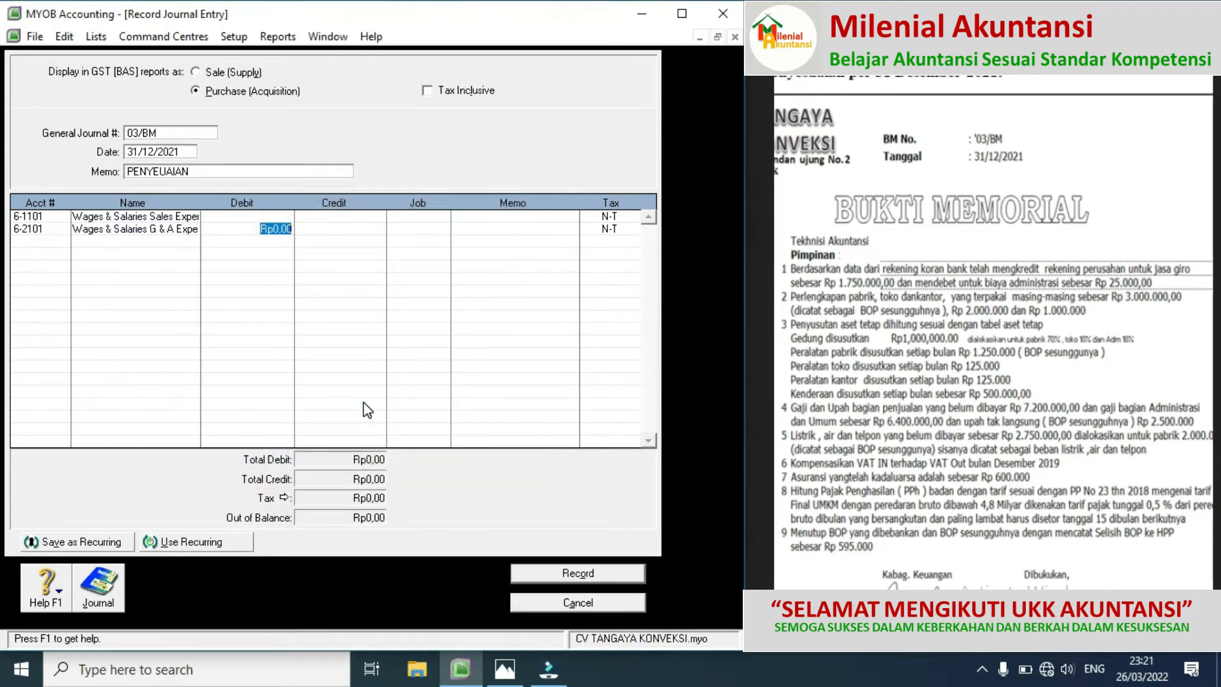
Assign account 5-4102 Actual Factory Overhead Cost to the third line of the journal entry
left_click(51, 248)
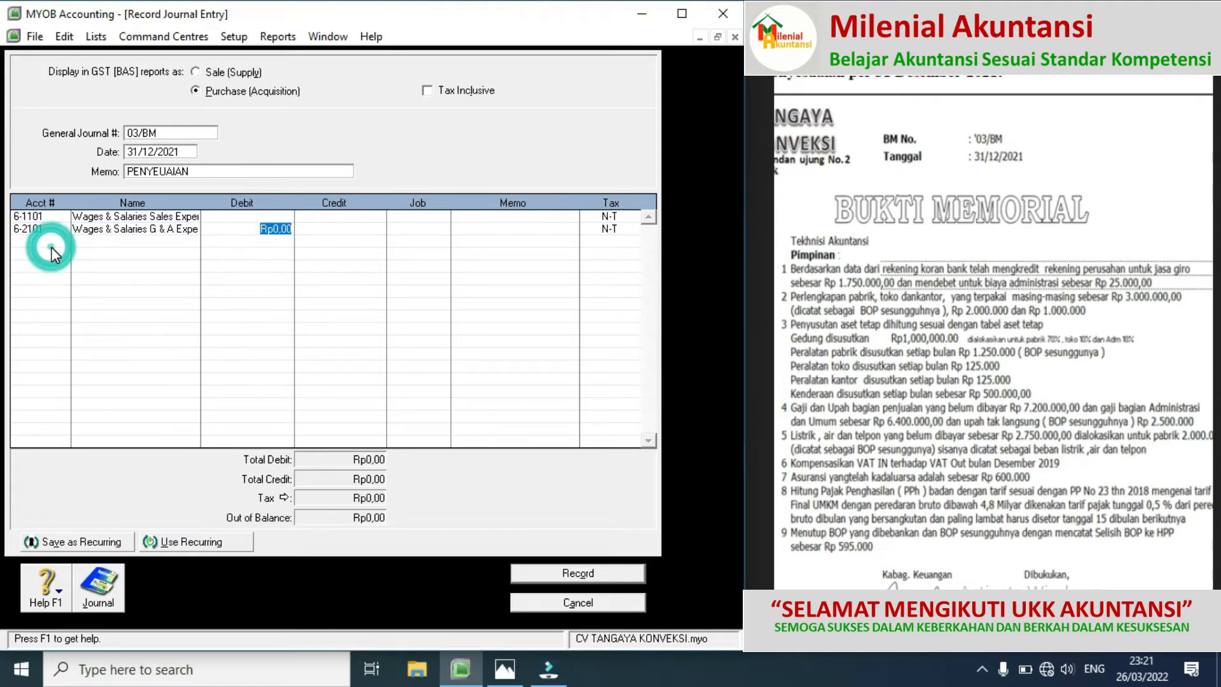
left_click(44, 248)
left_click(61, 240)
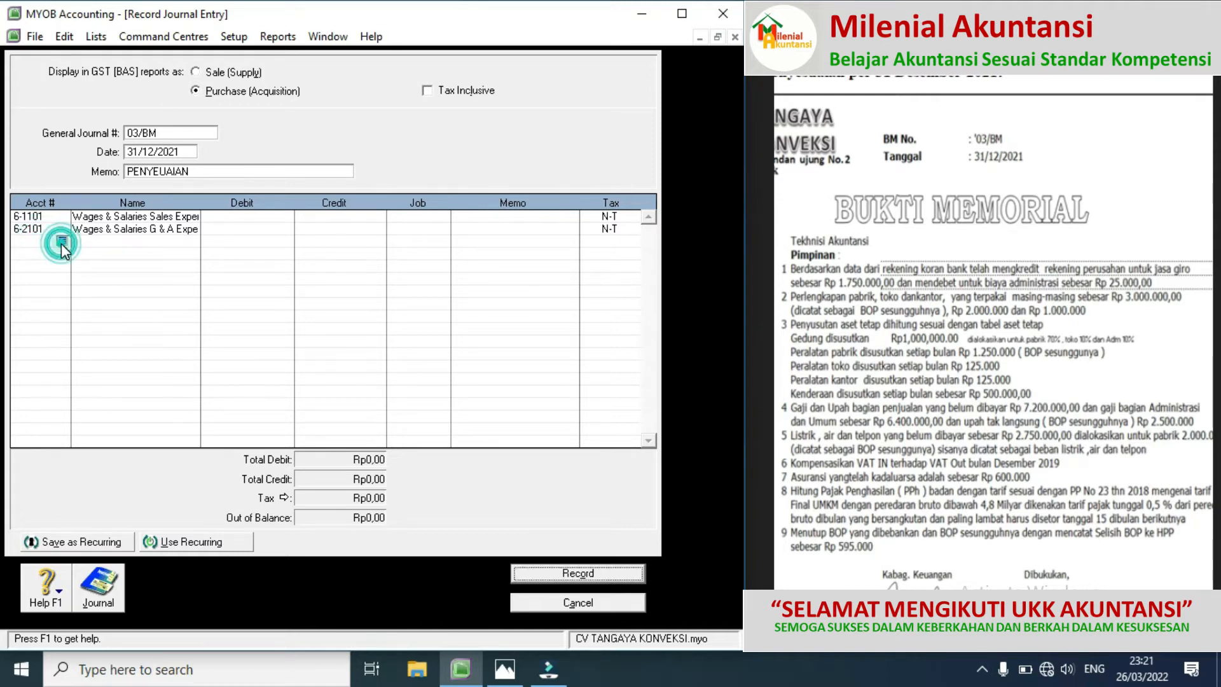
left_click(518, 375)
left_click(519, 376)
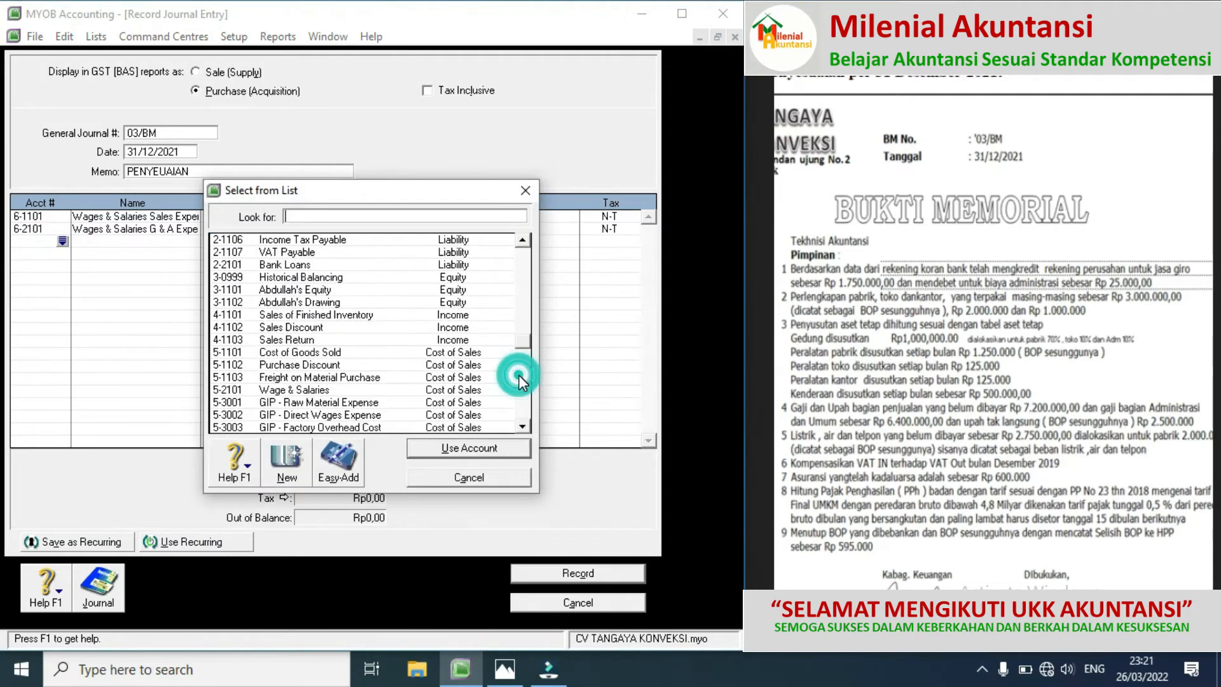
left_click(522, 426)
left_click(522, 426)
left_click(523, 427)
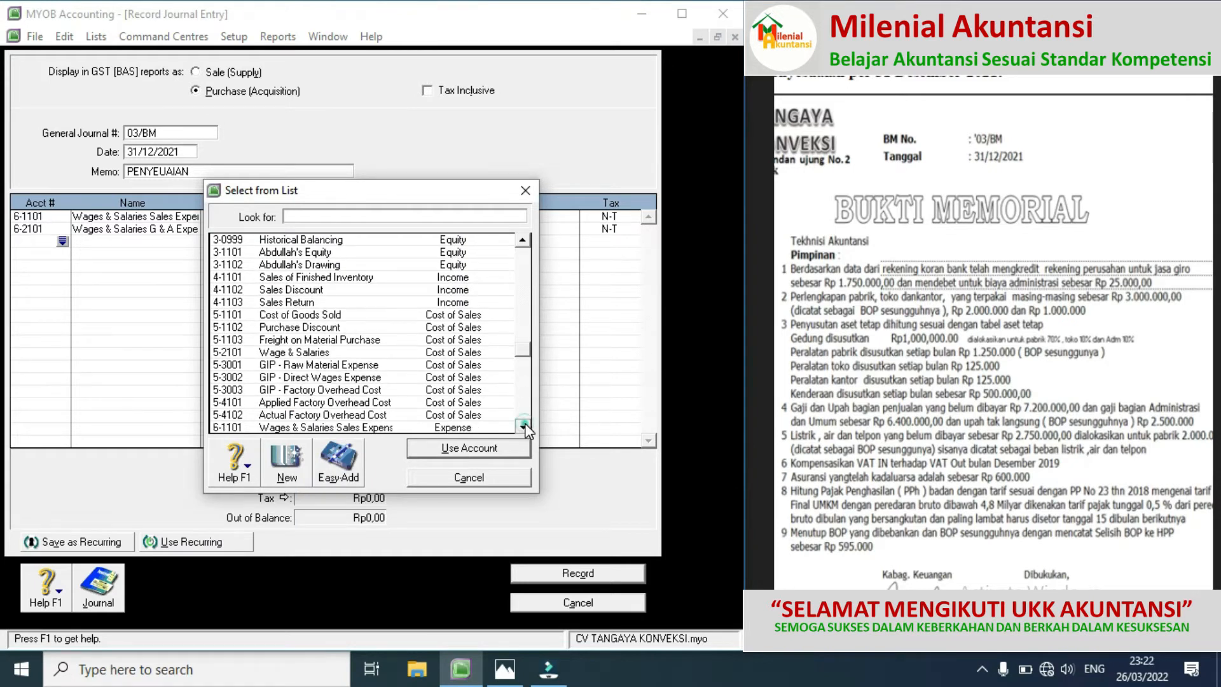
left_click(523, 427)
left_click(523, 427)
double_click(345, 390)
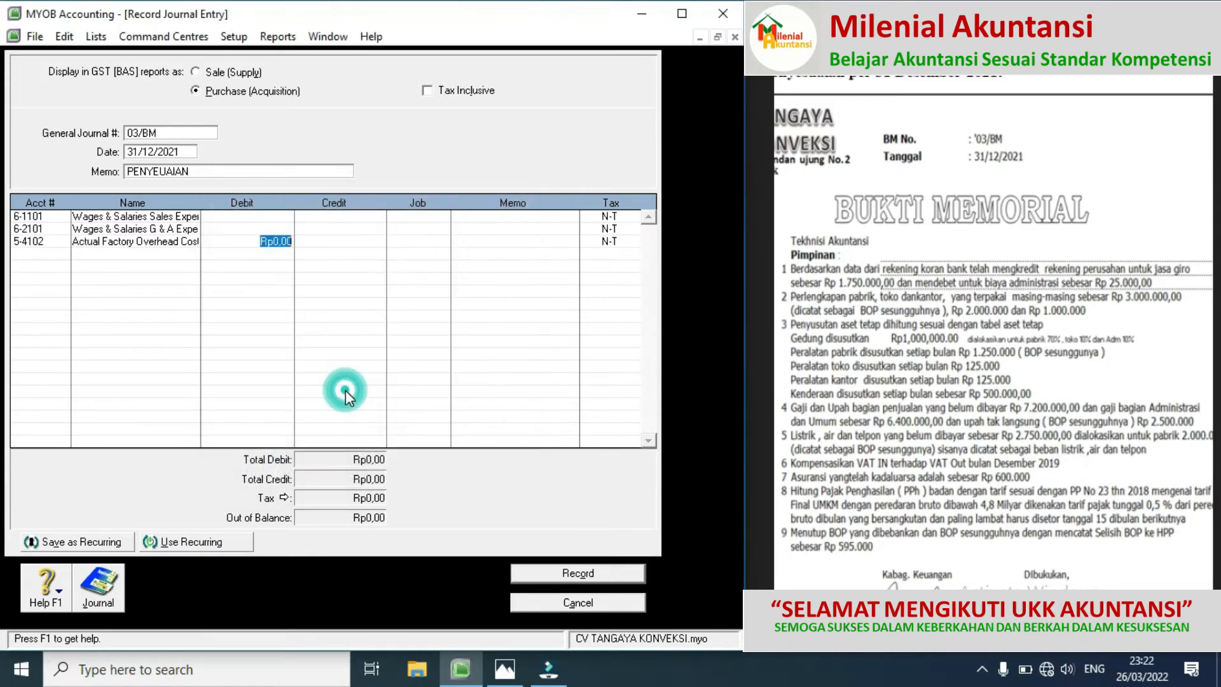
Debit Wages & Salaries Sales Expense Rp7.200.000, Wages & Salaries G & A Expense Rp6.400.000 and Actual Factory Overhead Cost Rp2.500.000
left_click(277, 217)
type("7.")
type("200.000")
left_click(280, 227)
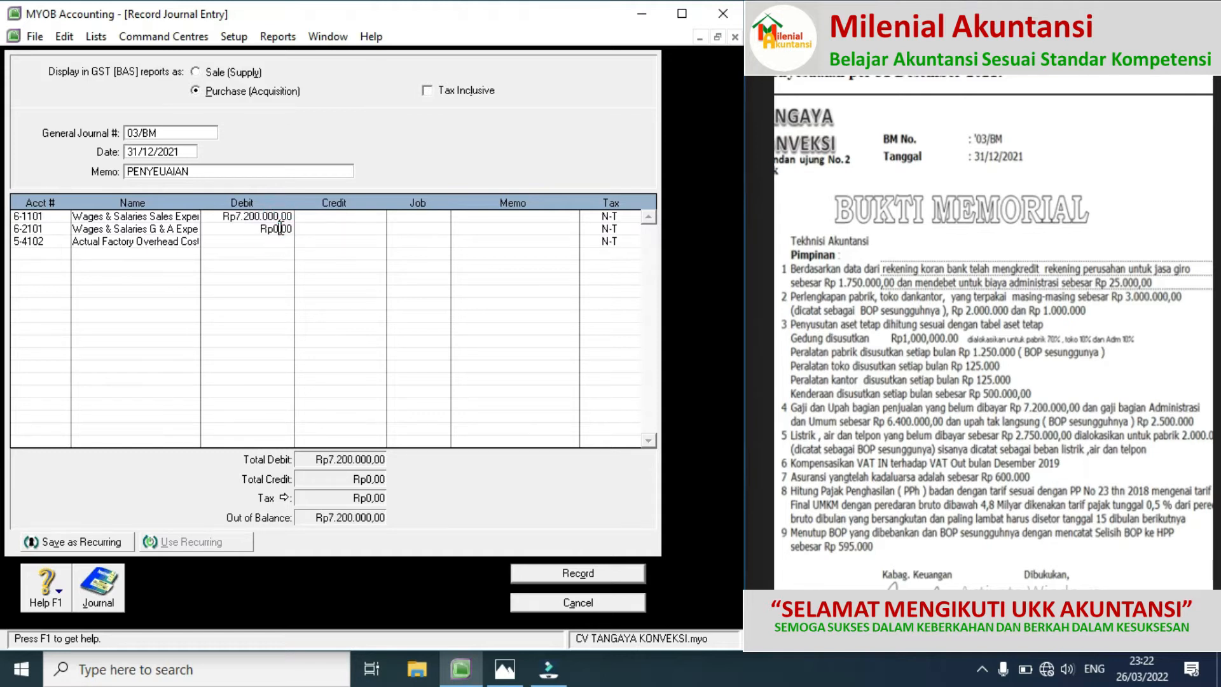
left_click(281, 228)
type("6400000")
left_click(276, 241)
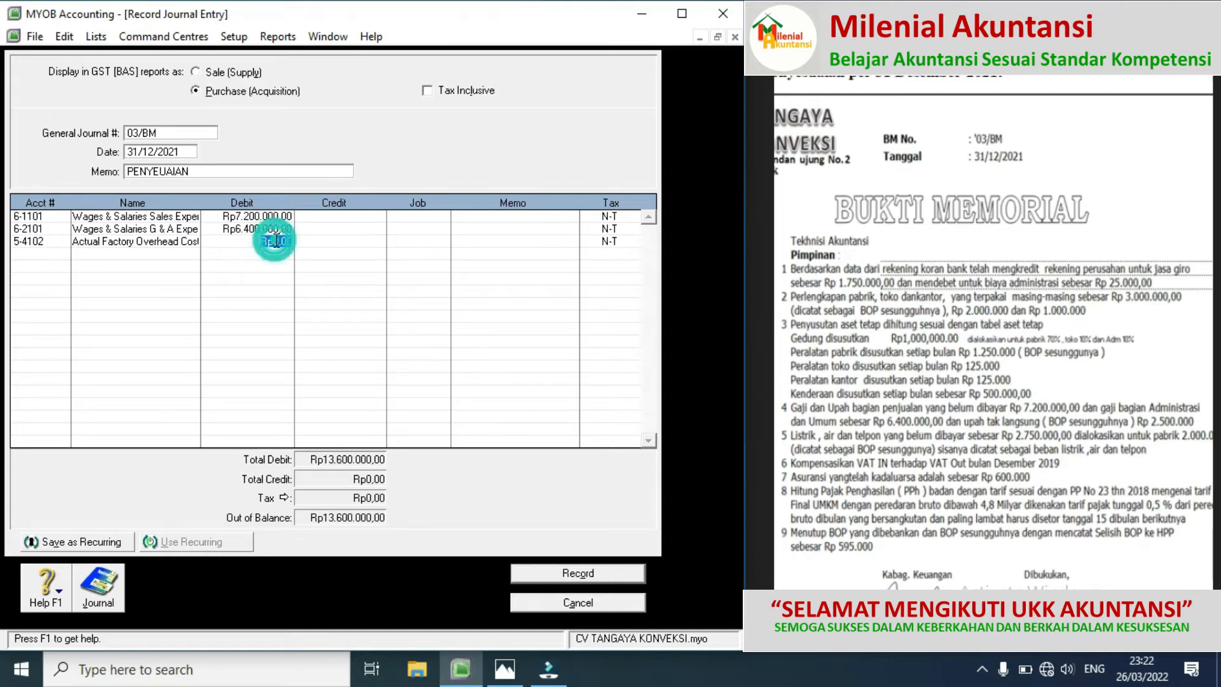
type("2500000")
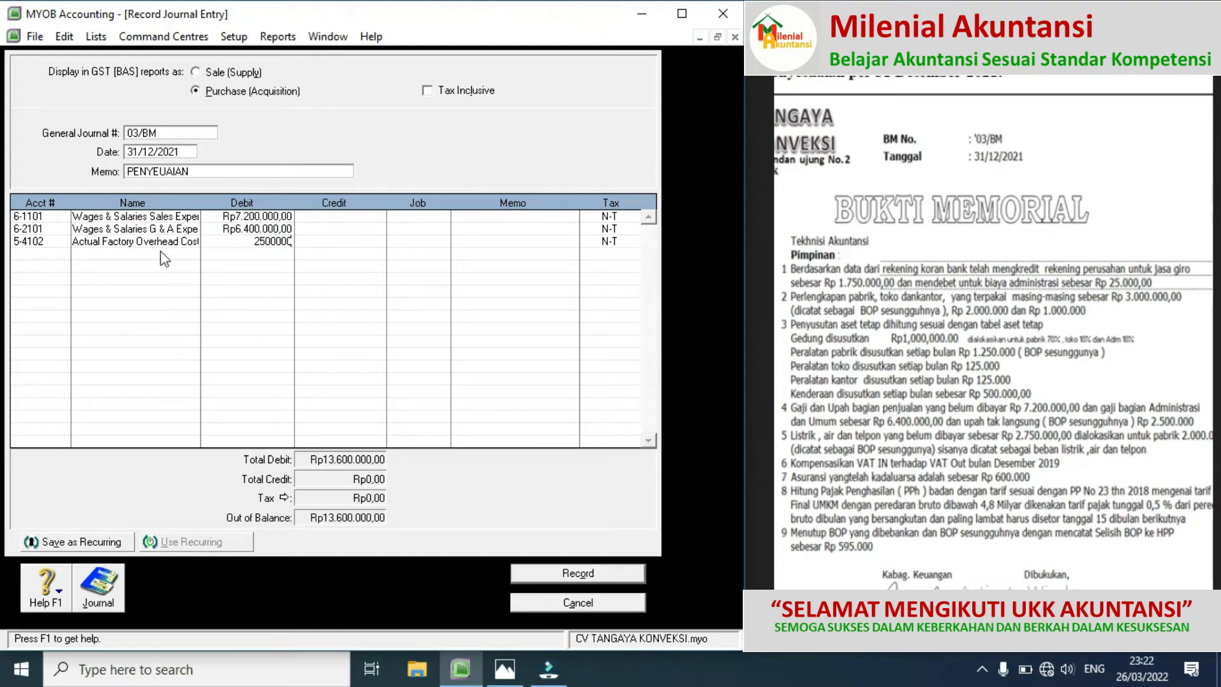
Assign account 2-1102 Wages & Salaries Payable to the fourth line of the journal entry
left_click(44, 255)
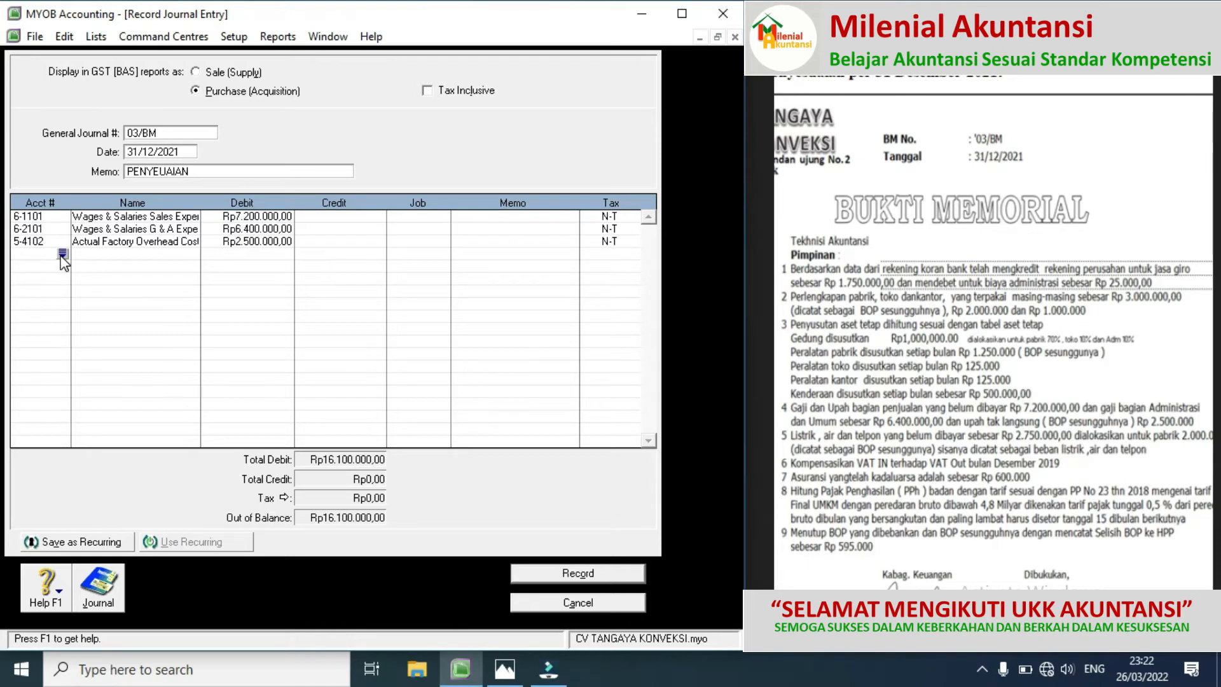
left_click(61, 255)
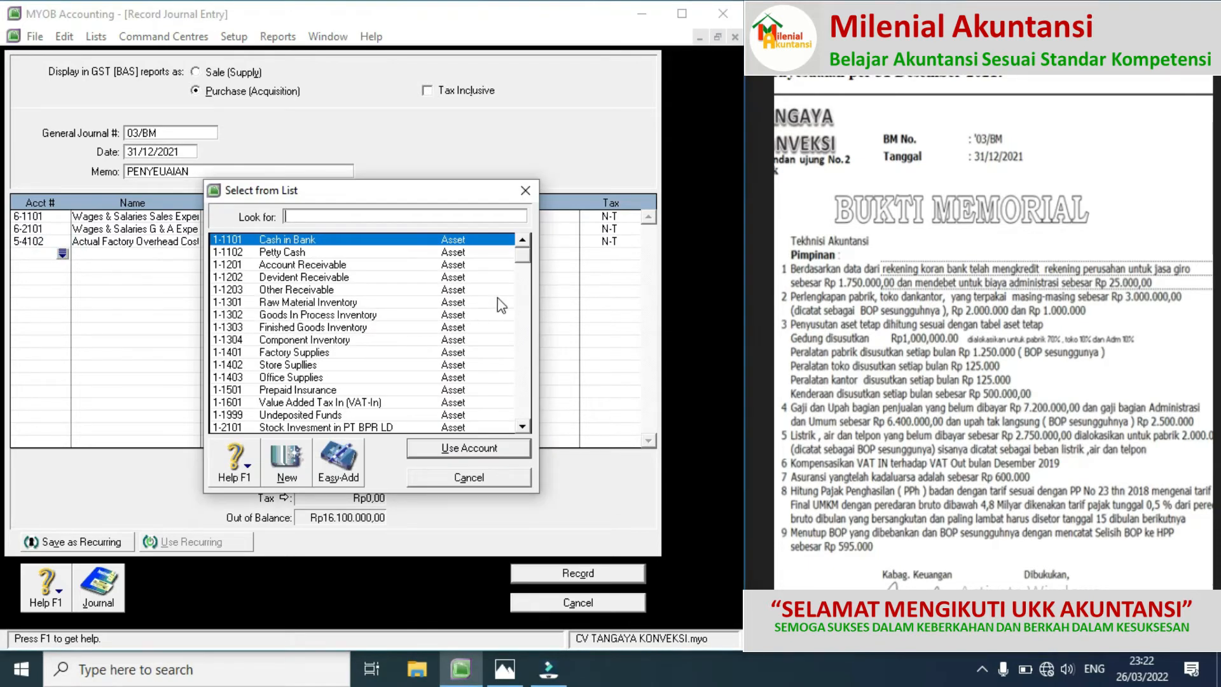
left_click(522, 307)
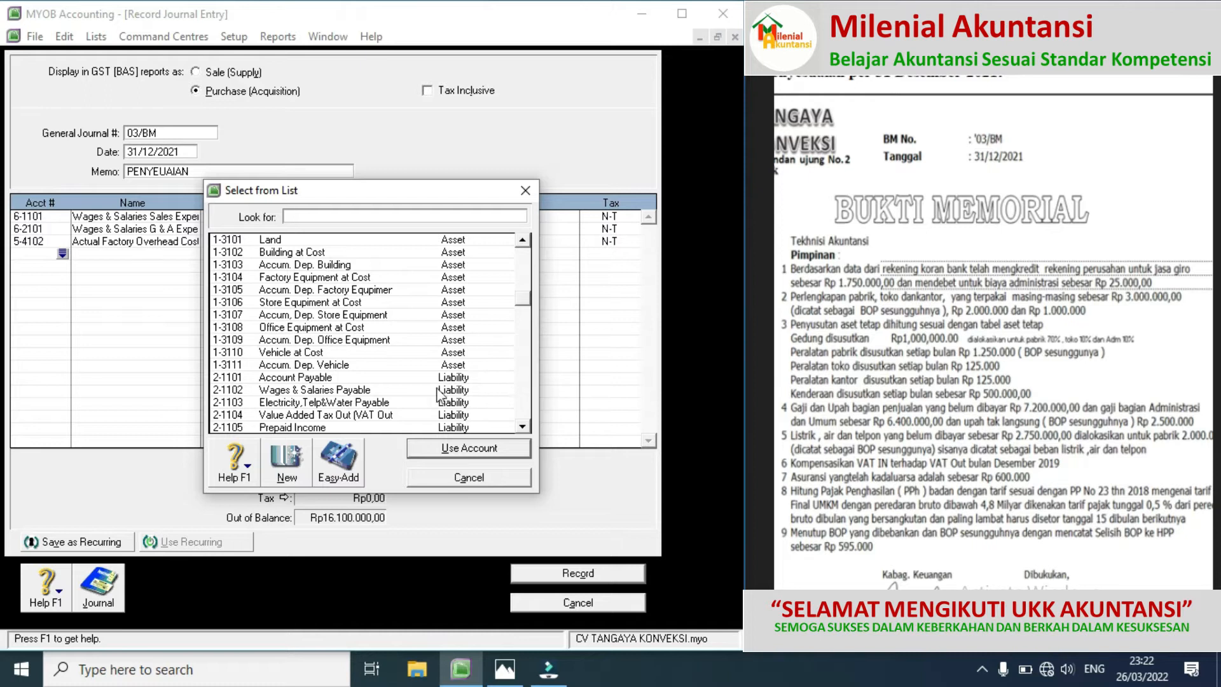
double_click(364, 394)
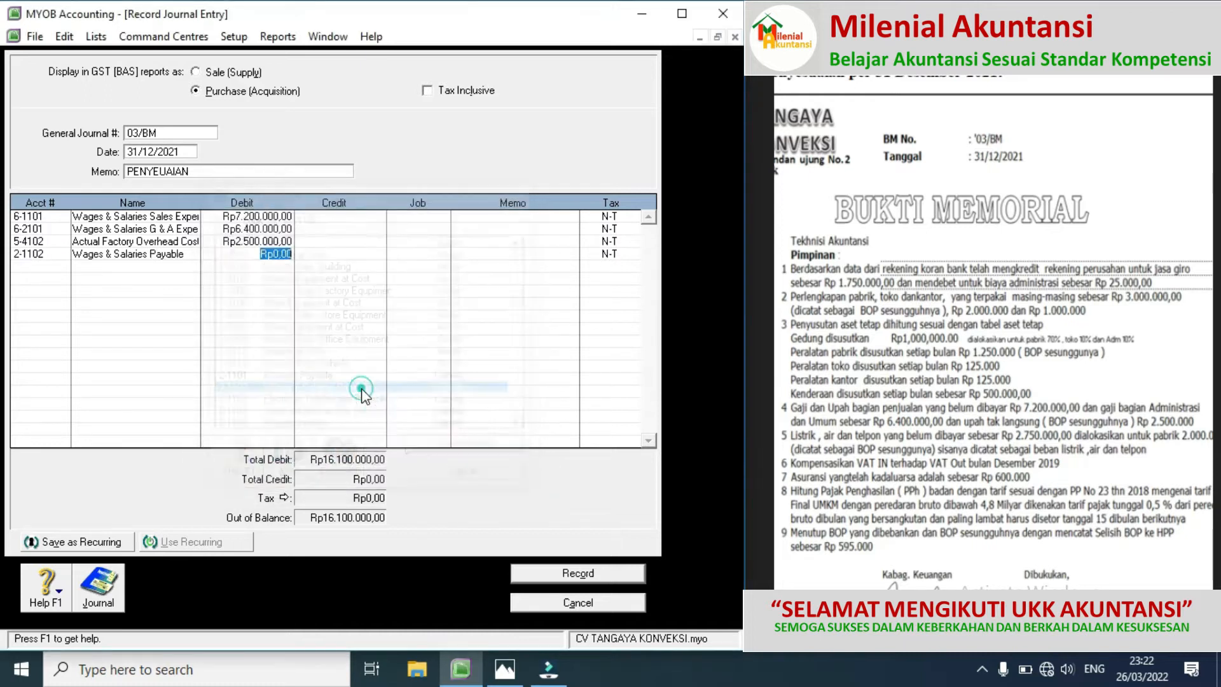
Credit Wages & Salaries Payable Rp16.100.000 and record the wages and salaries entry
left_click(355, 254)
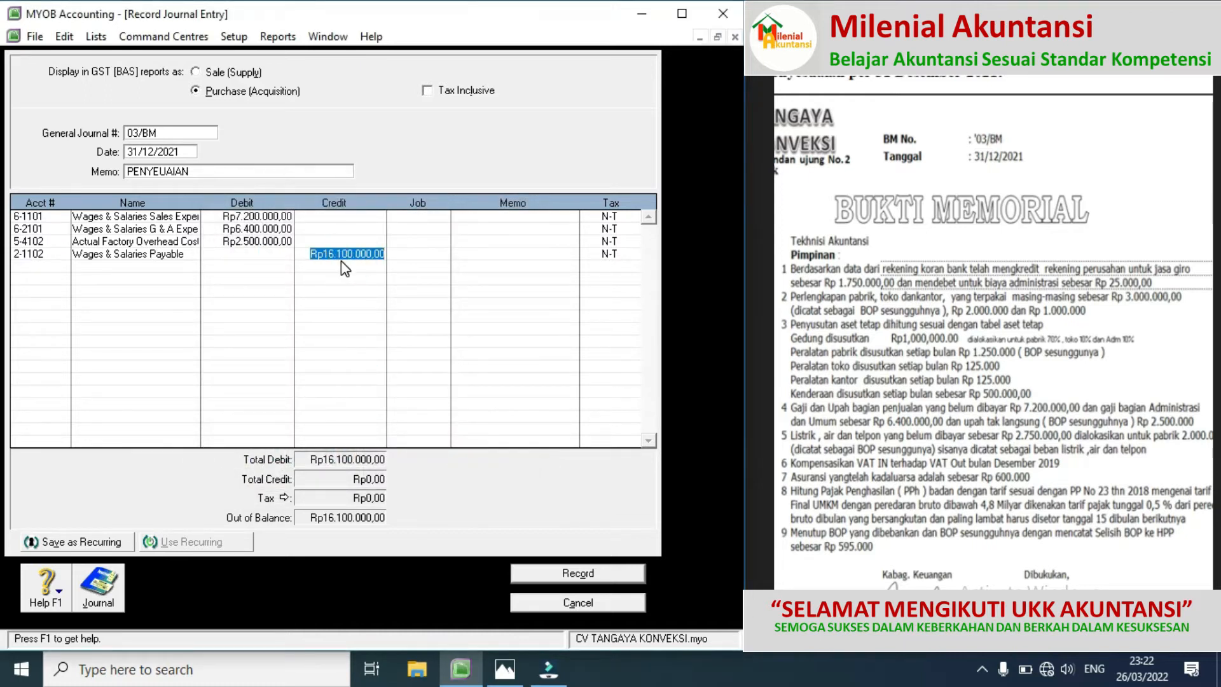
key("Tab")
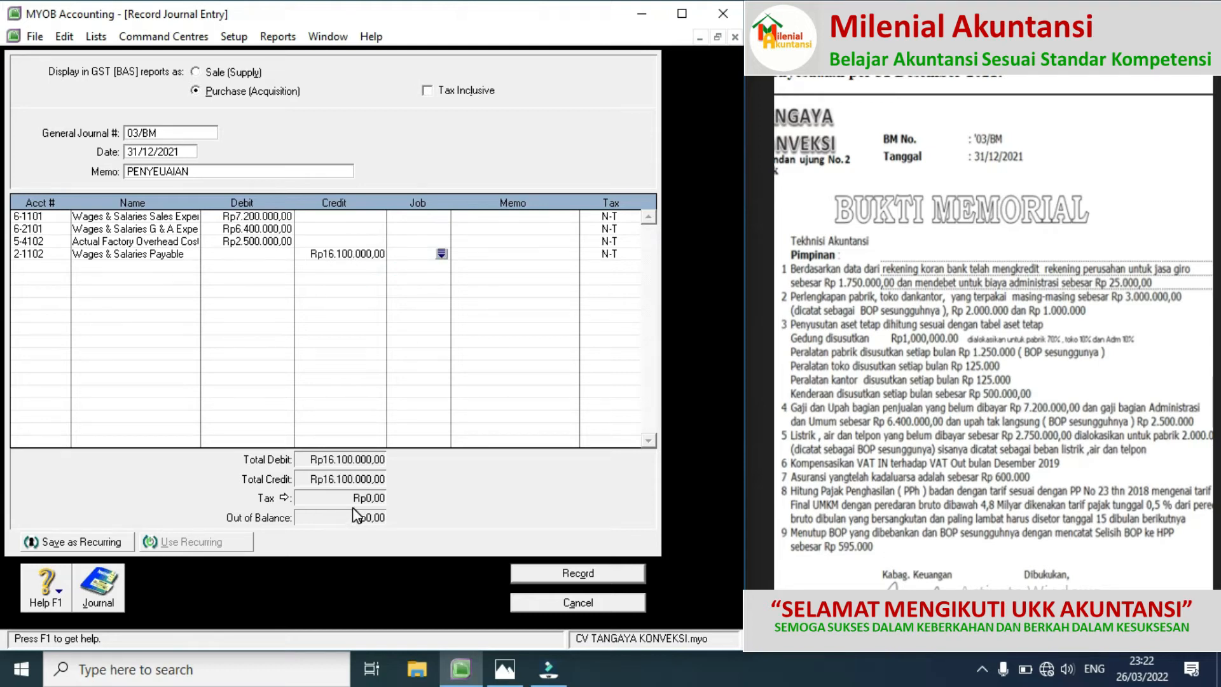
left_click(540, 574)
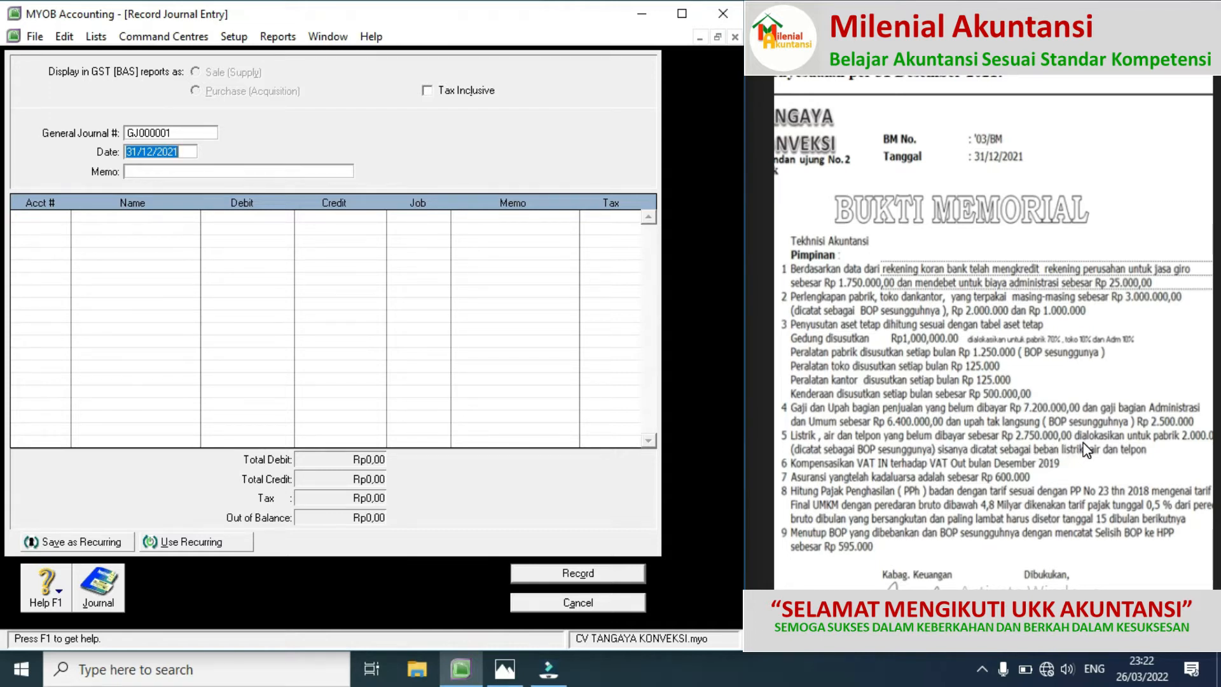
Number the next journal entry 03/BM and enter the memo PENYESUAIAN
left_click(1182, 454)
left_click_drag(1182, 453, 1179, 454)
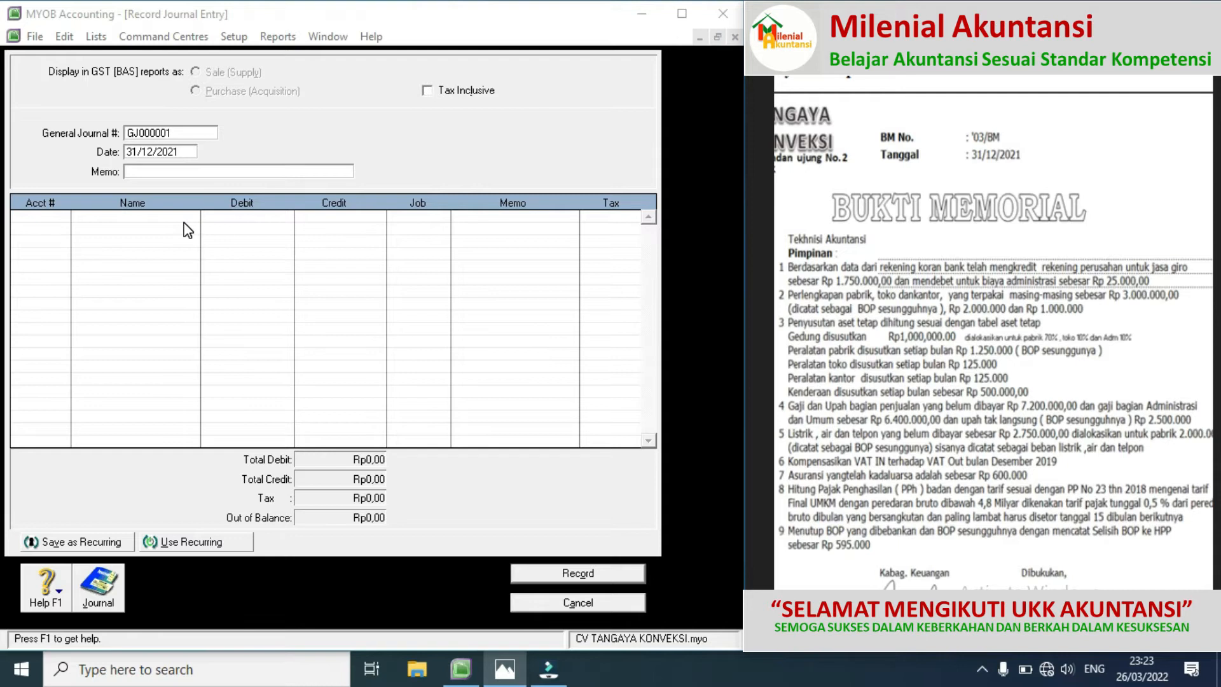
left_click(173, 133)
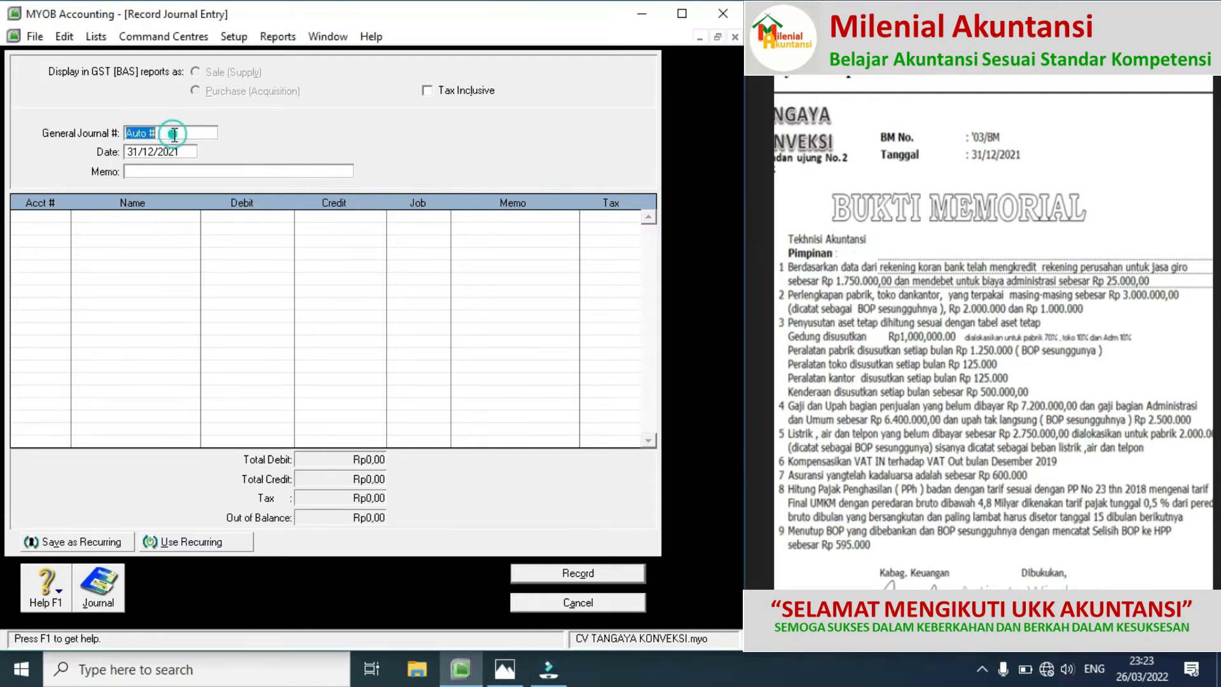
type("03/BM")
left_click(150, 171)
type("PENYESUAIAN")
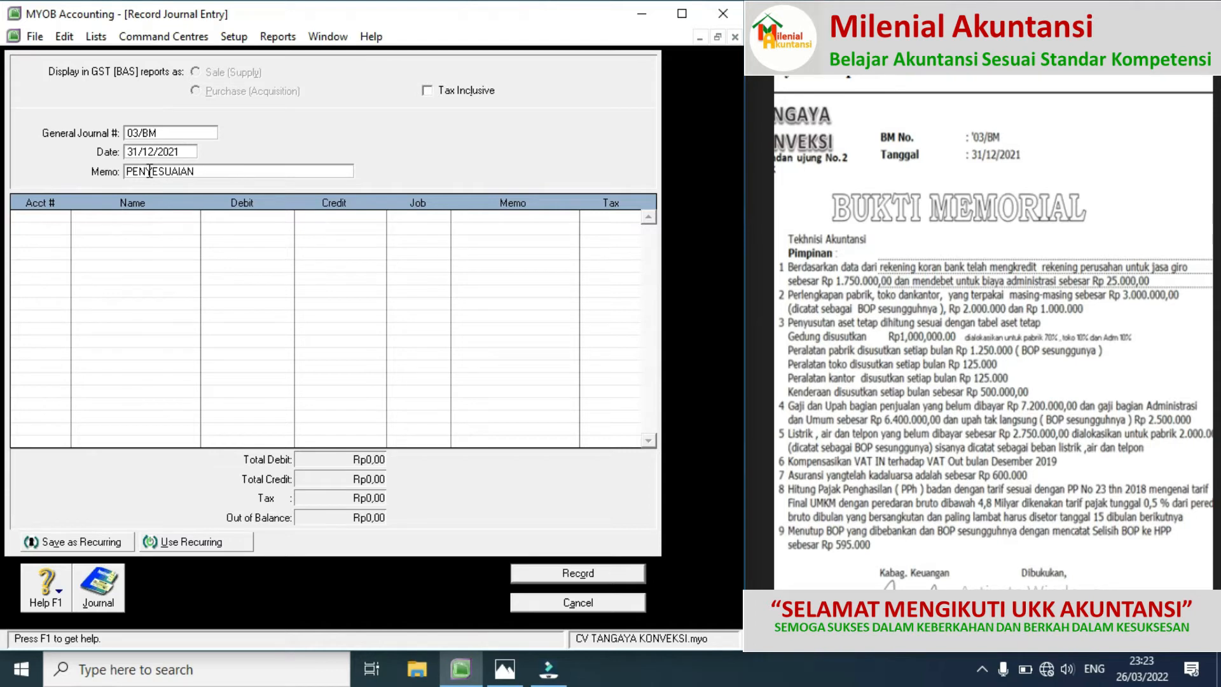
Assign account 5-4102 Actual Factory Overhead Cost to the first line of the journal entry
left_click(51, 222)
left_click(62, 217)
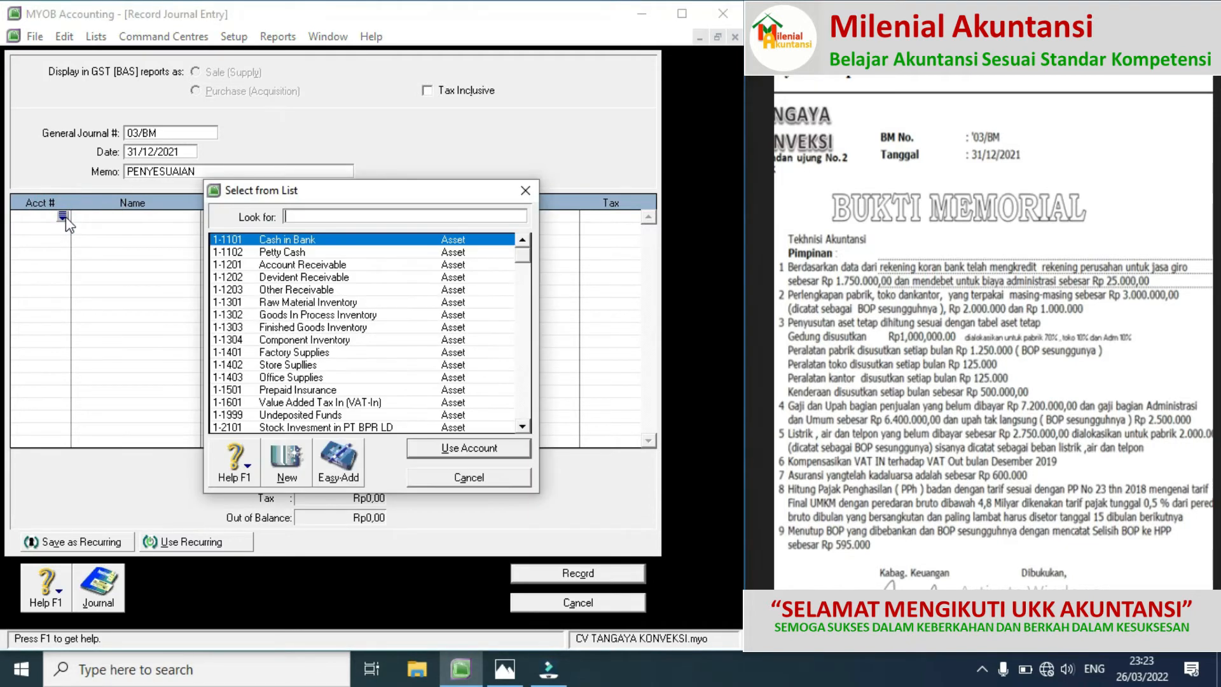
left_click(524, 388)
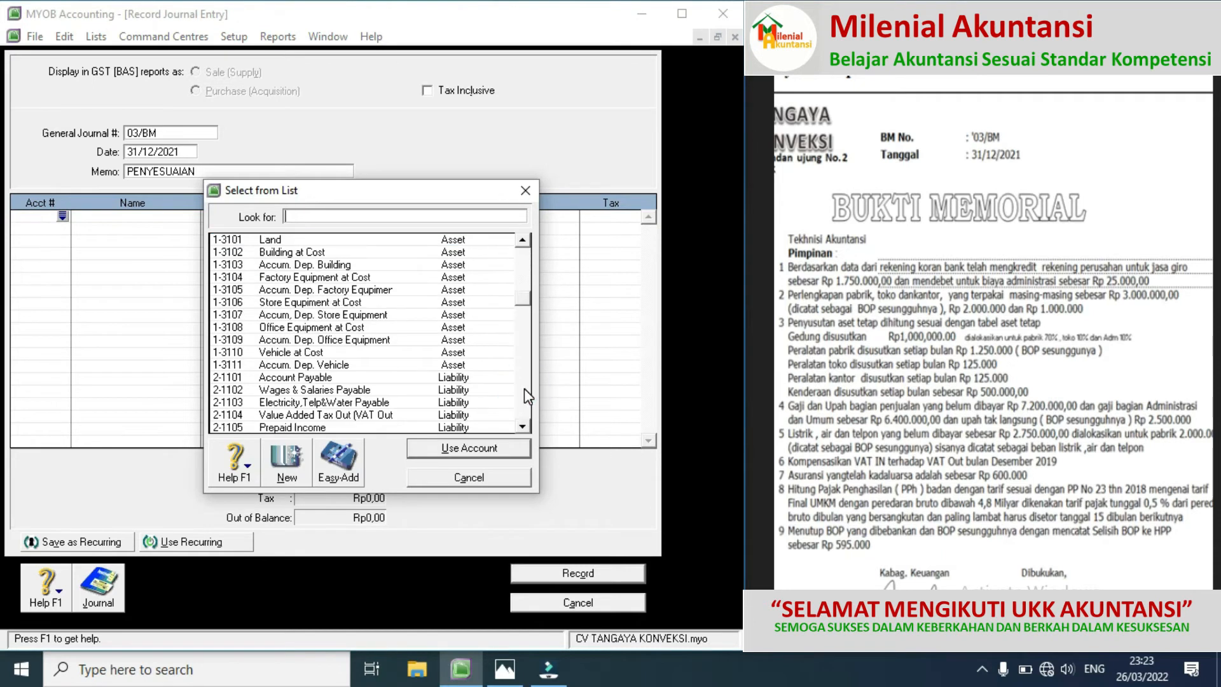
left_click(522, 393)
left_click(521, 396)
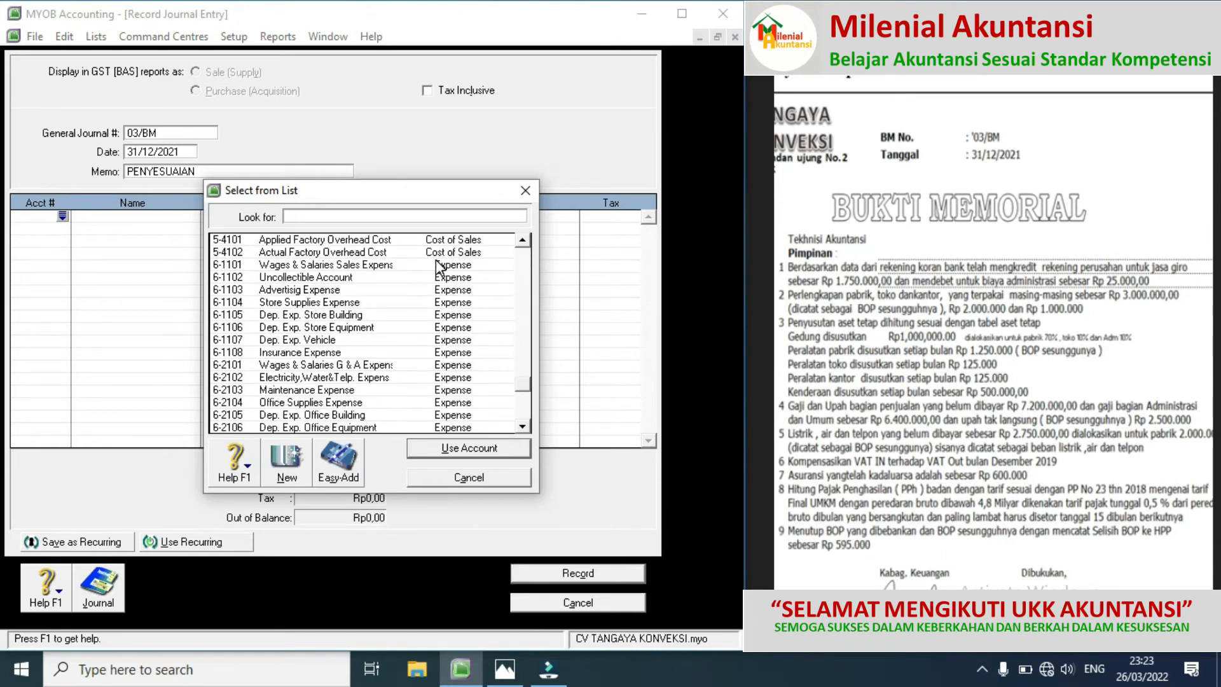
double_click(368, 252)
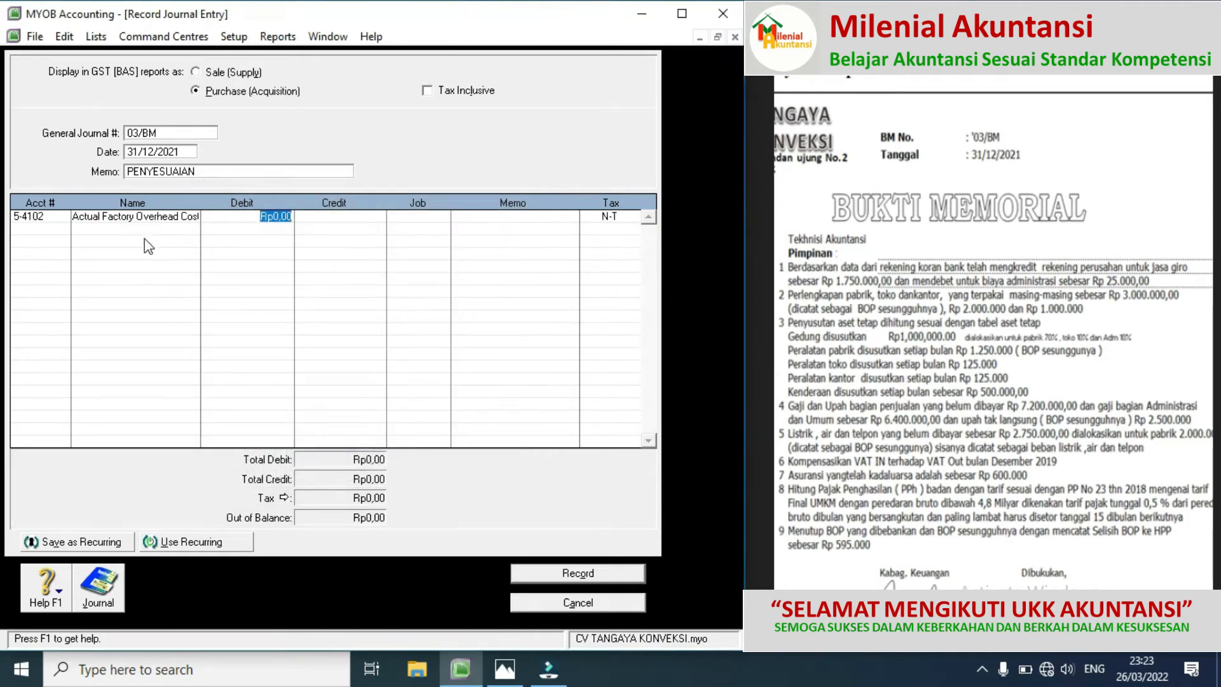
Assign account 6-2102 Electricity, Water & Telp. Expense to the second line of the journal entry
left_click(61, 231)
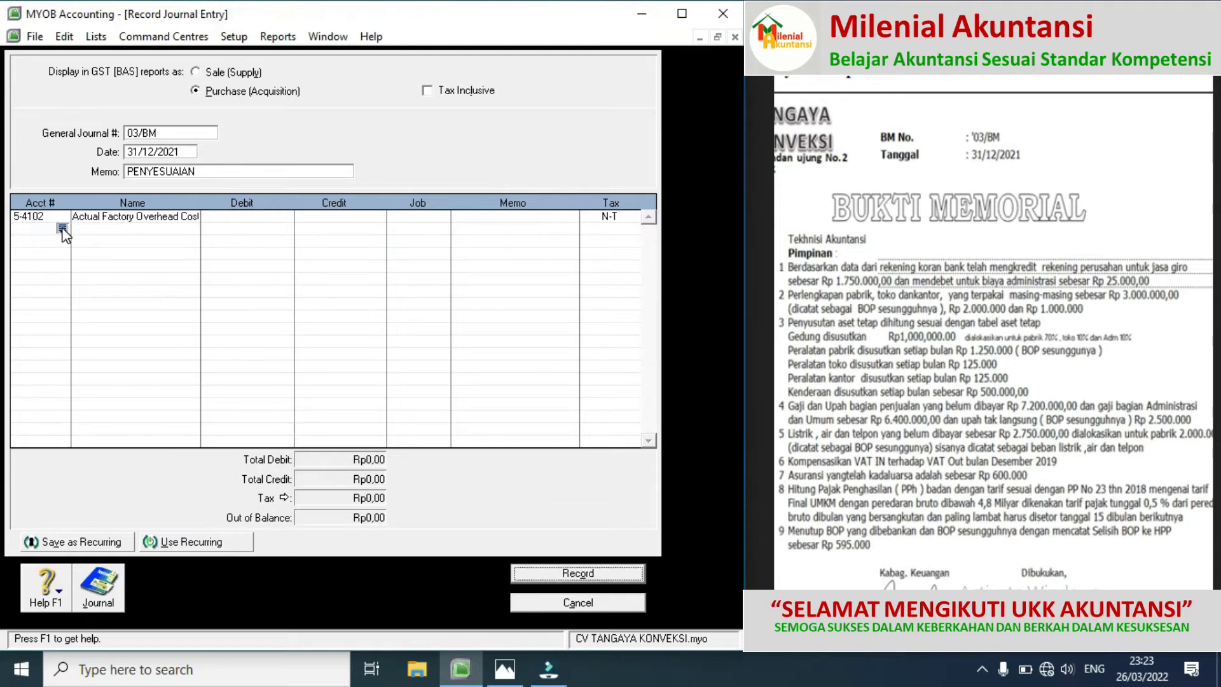
left_click(62, 229)
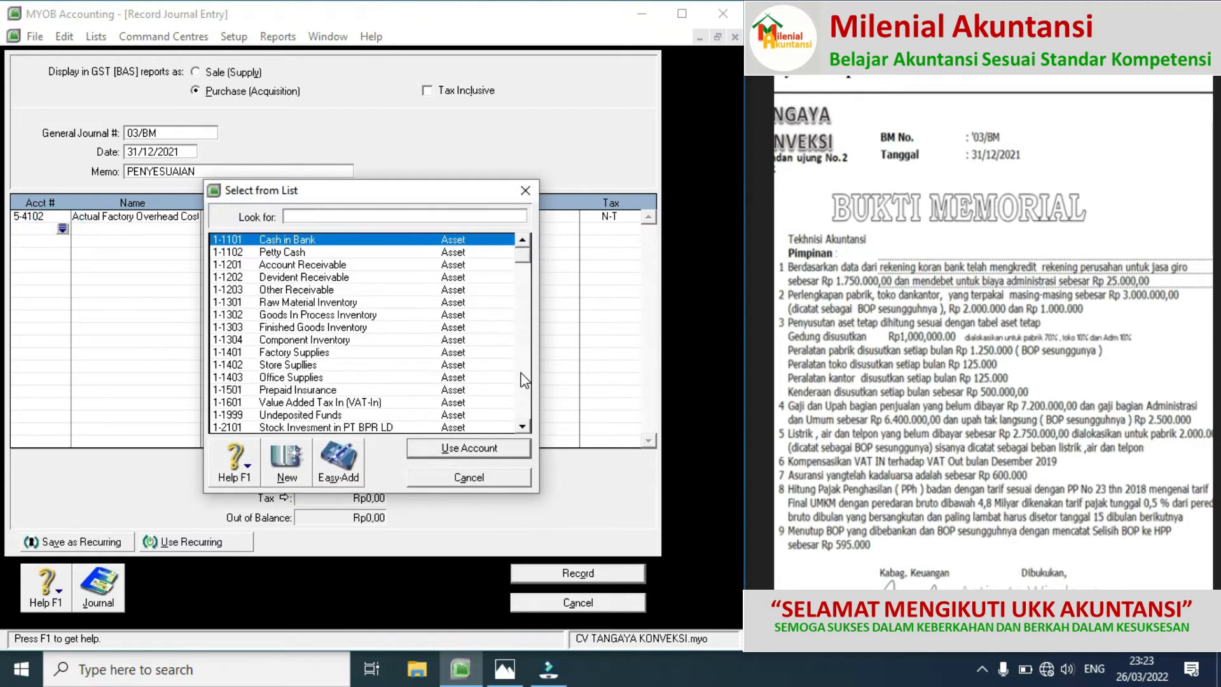
scroll(520, 375, "down", 5)
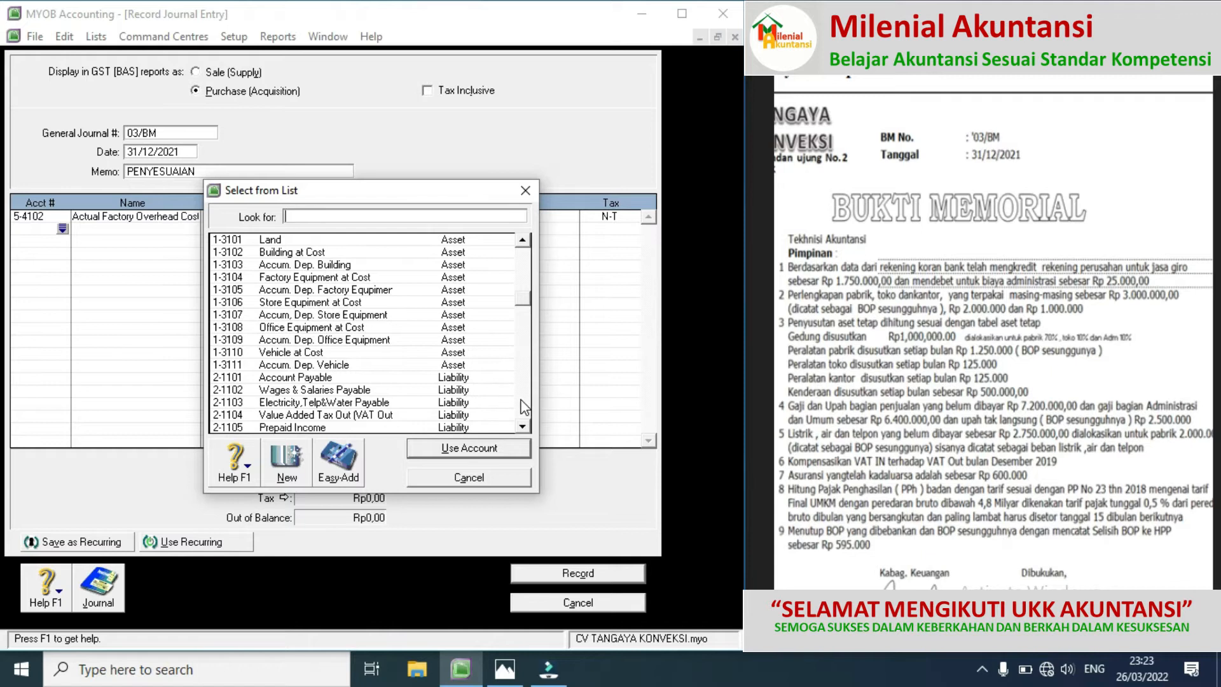
left_click(521, 400)
left_click(521, 400)
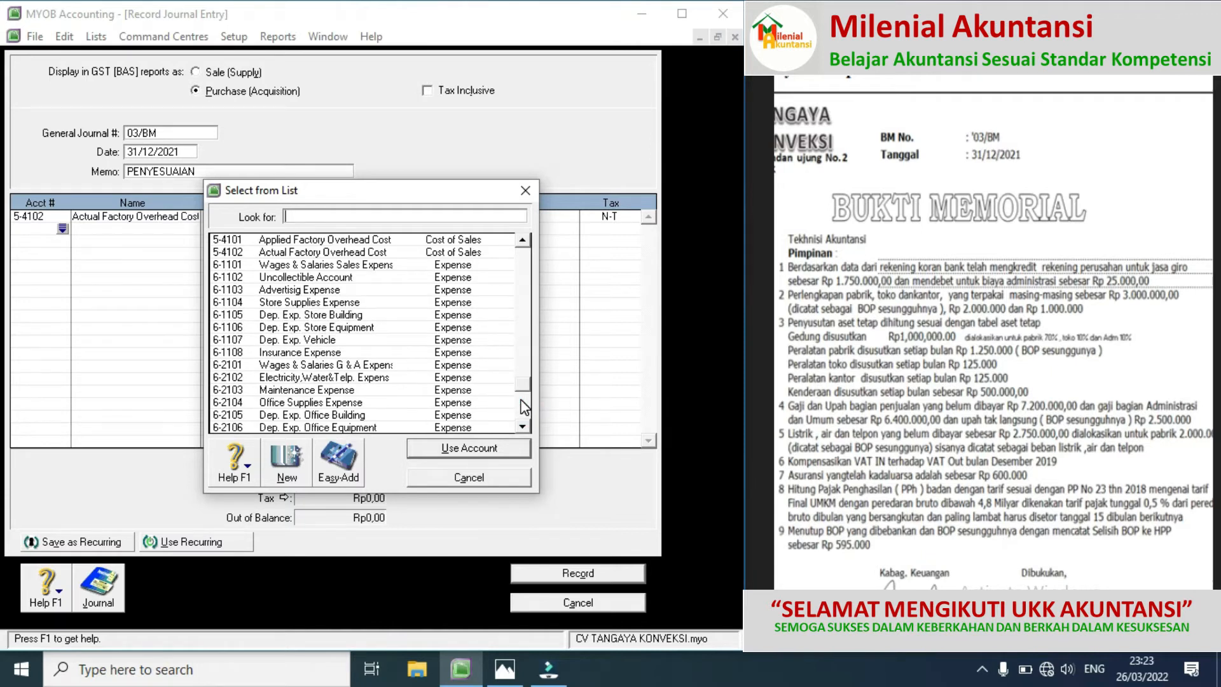
double_click(374, 378)
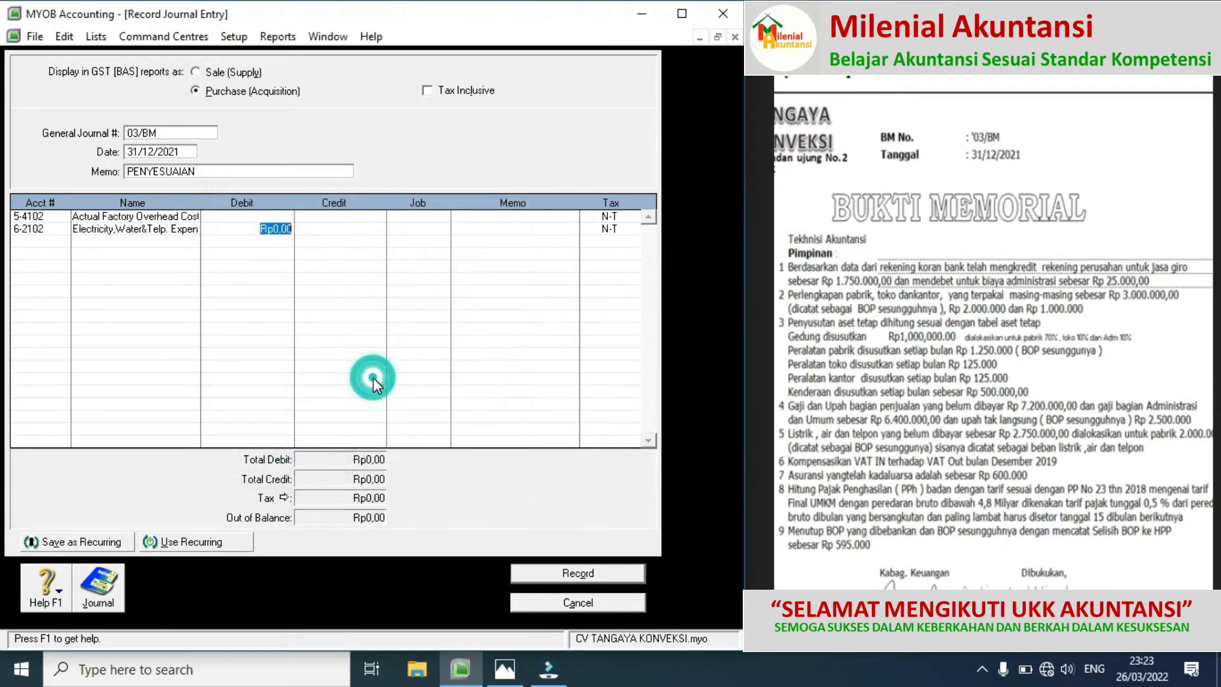
Assign account 2-1103 Electricity, Telp & Water Payable to the third line of the journal entry
left_click(49, 239)
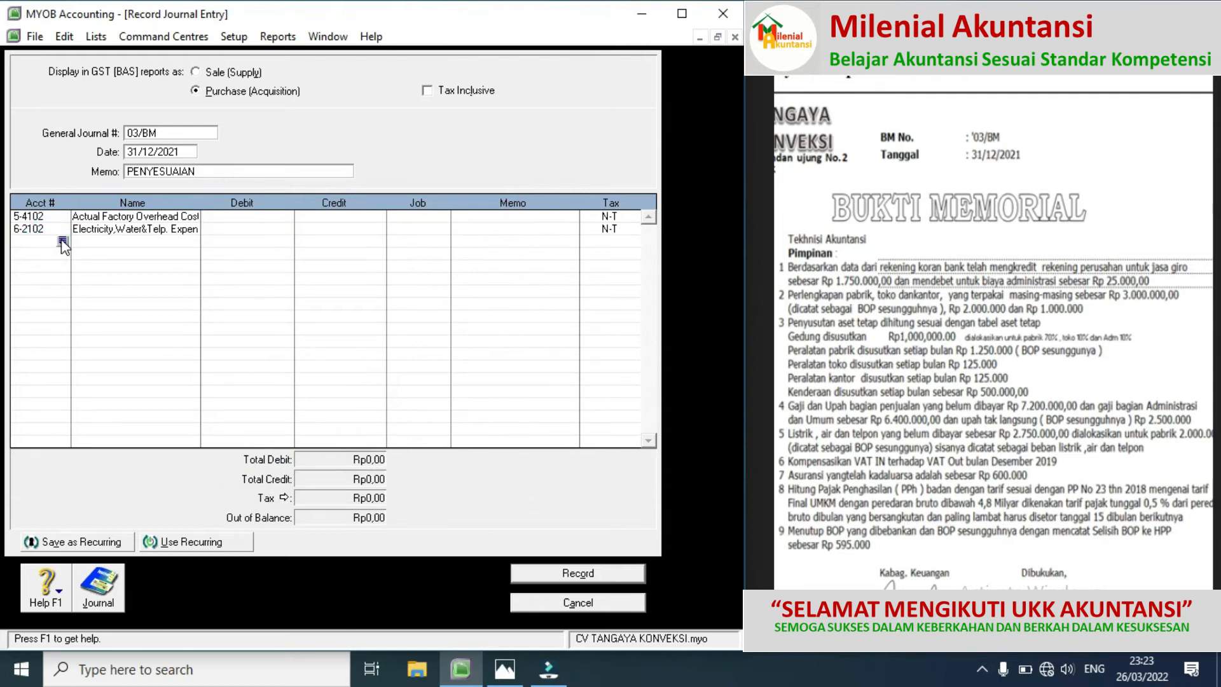
left_click(62, 242)
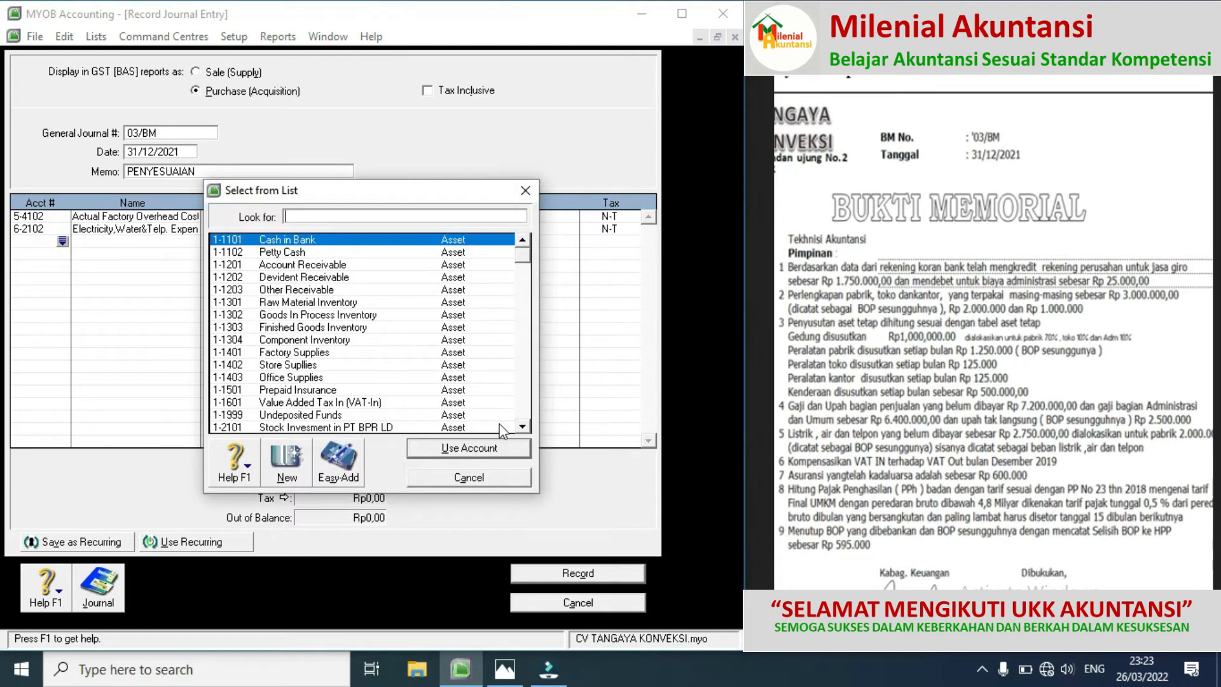
left_click_drag(523, 427, 515, 423)
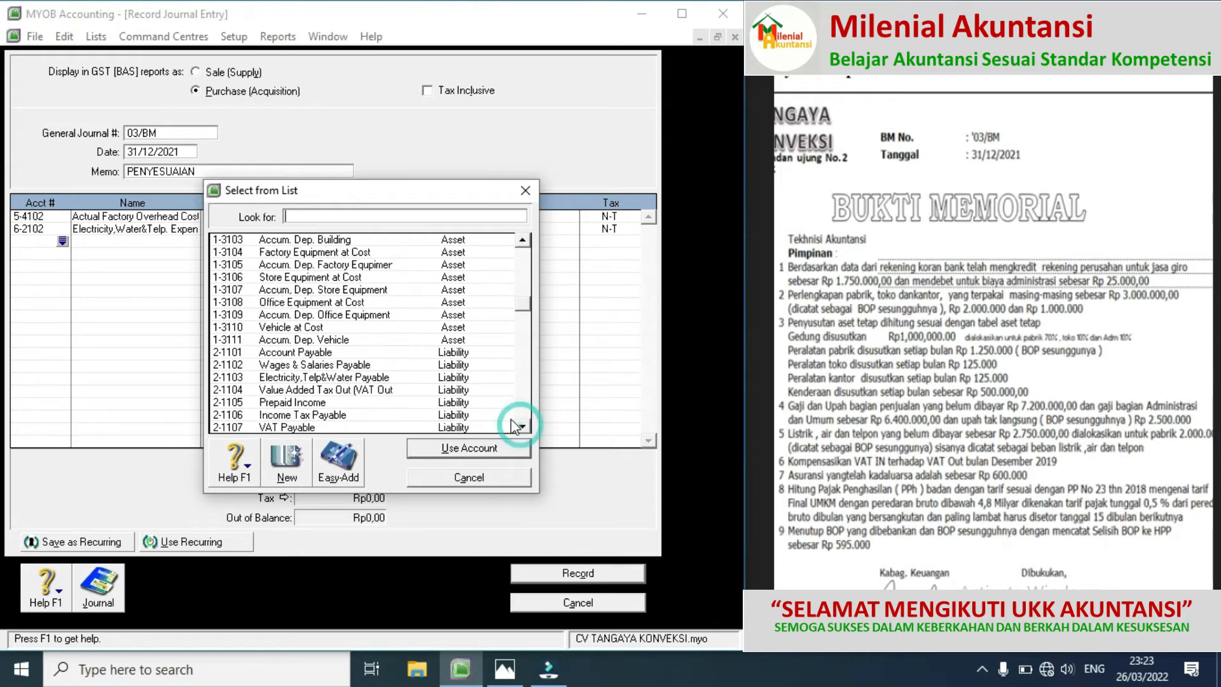
double_click(367, 379)
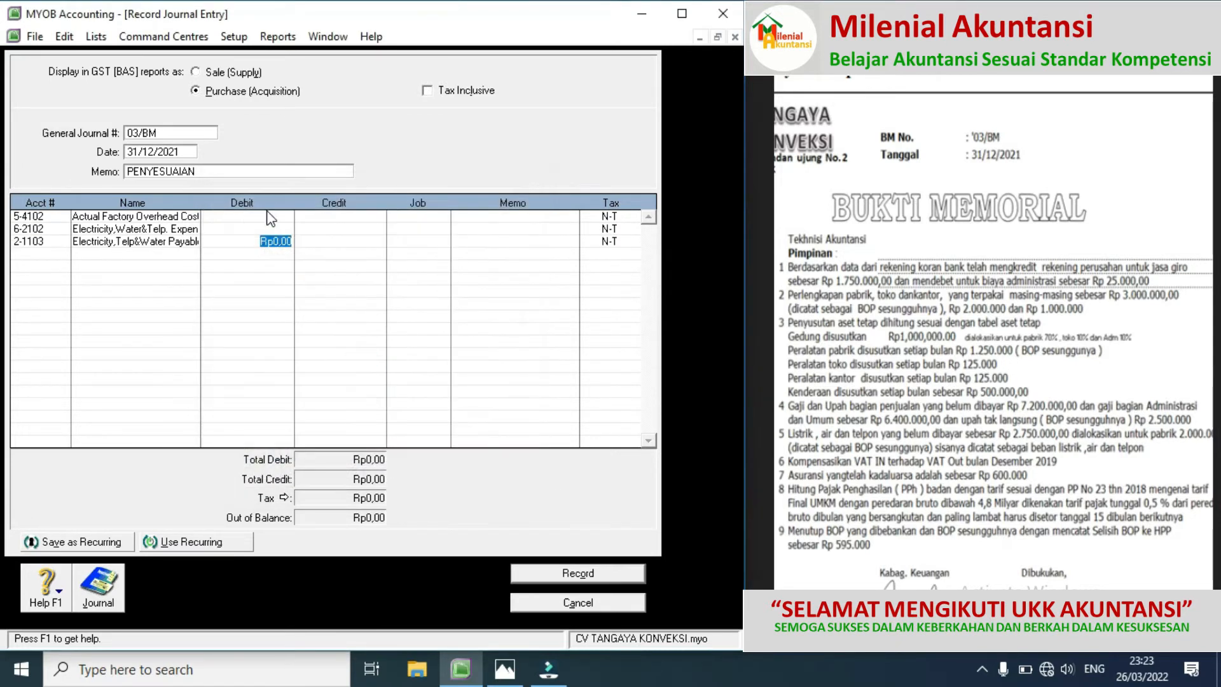
Debit Actual Factory Overhead Cost Rp2.000.000 and Electricity, Water & Telp. Expense Rp750.000
left_click(256, 217)
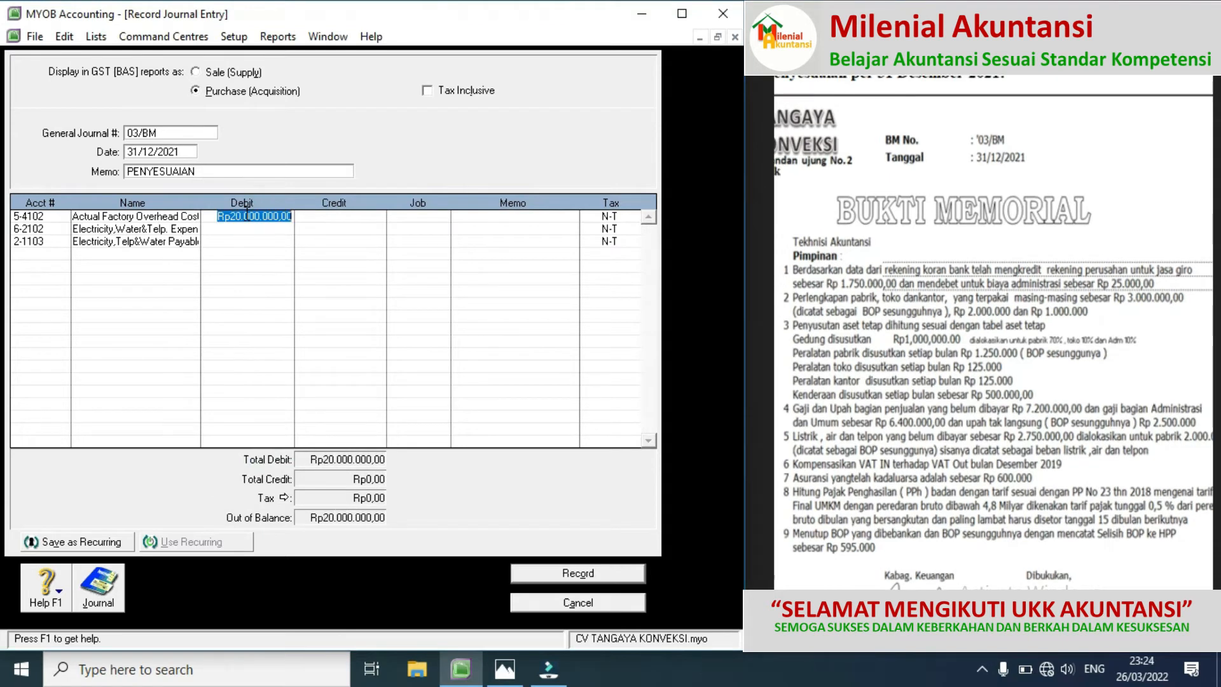
key("BackSpace")
type("2000000")
left_click(250, 229)
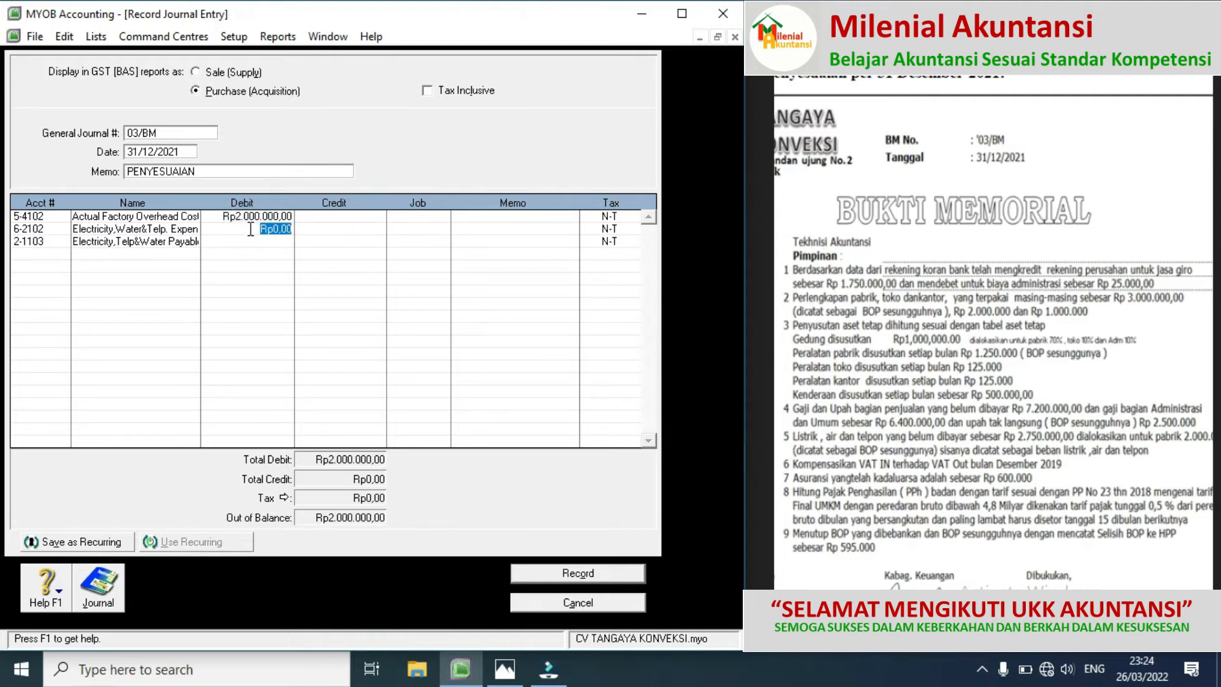
type("750000")
Credit Electricity, Telp & Water Payable Rp2.750.000 and record the utilities accrual entry
left_click(319, 241)
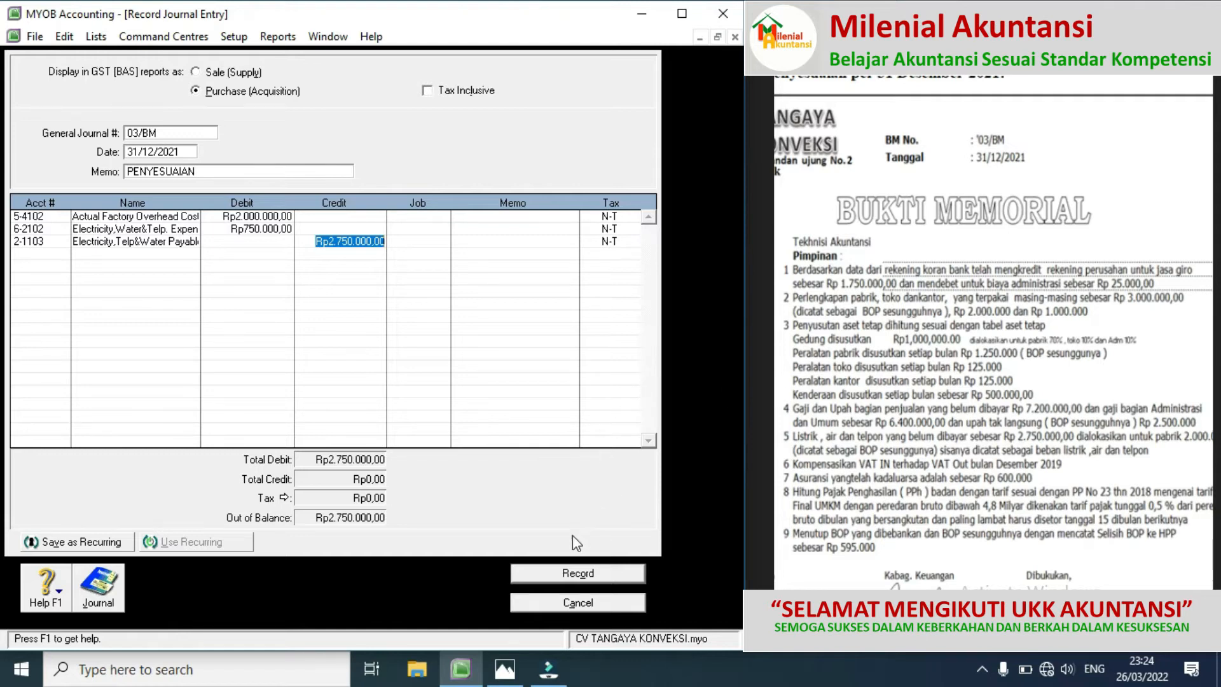
left_click(429, 242)
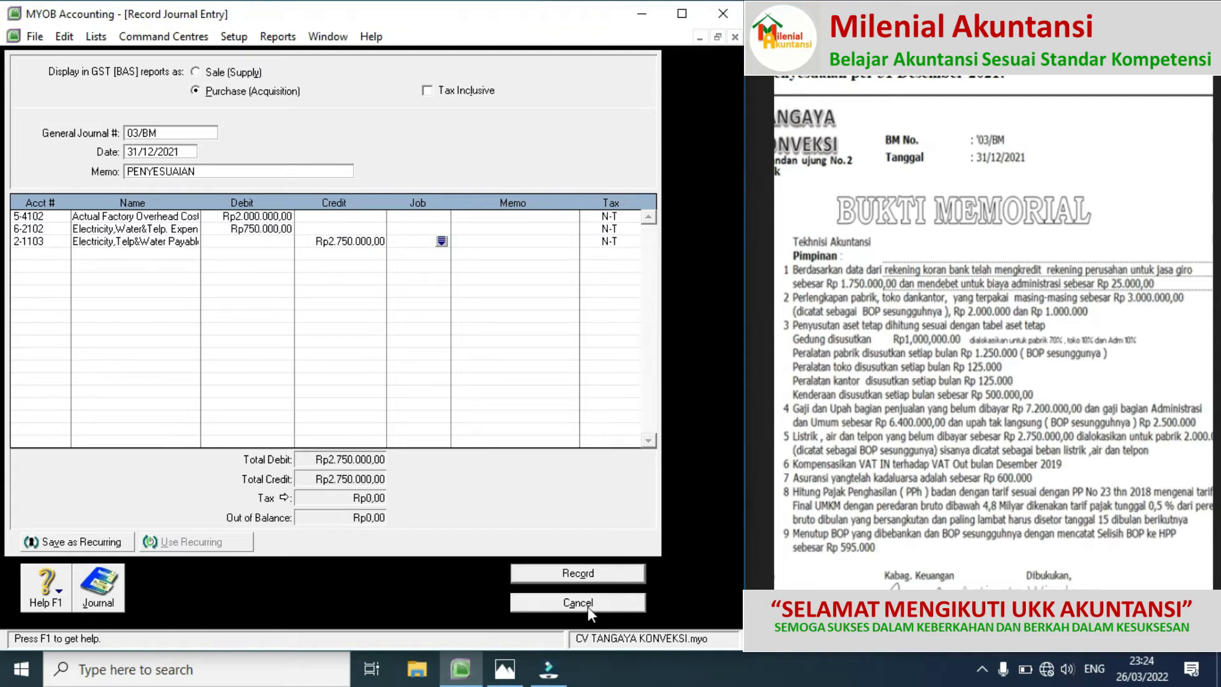
left_click(566, 574)
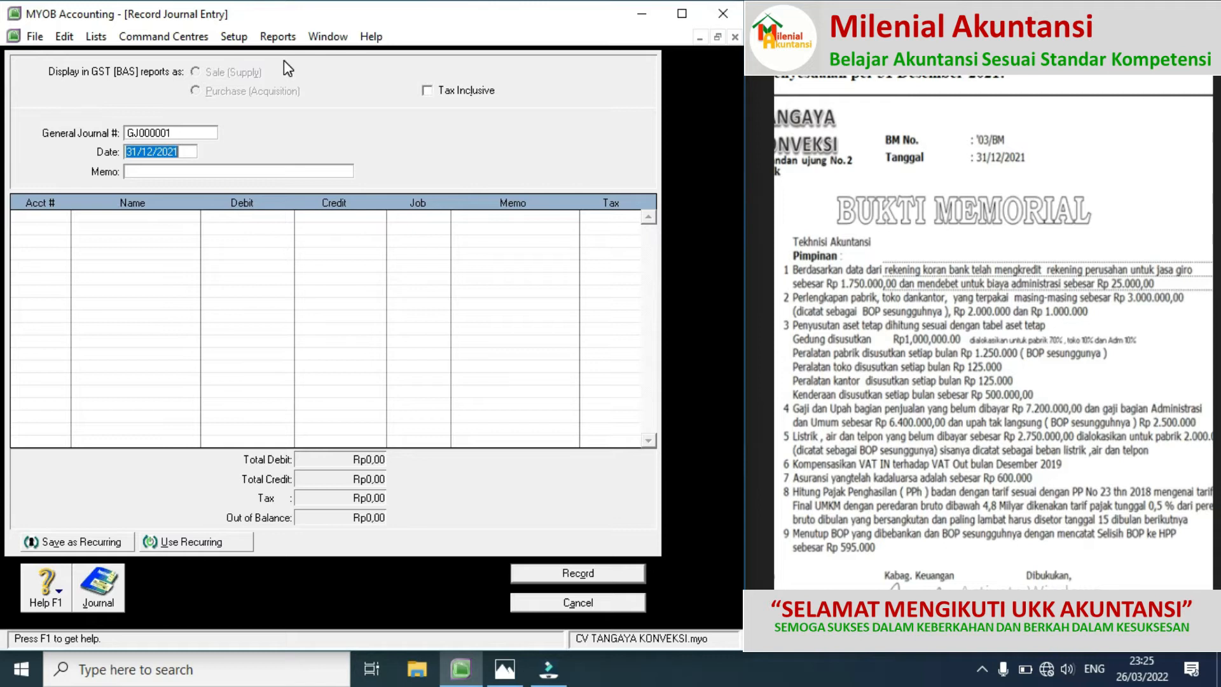
Display the Trial Balance report for December of financial year 2021
left_click(277, 37)
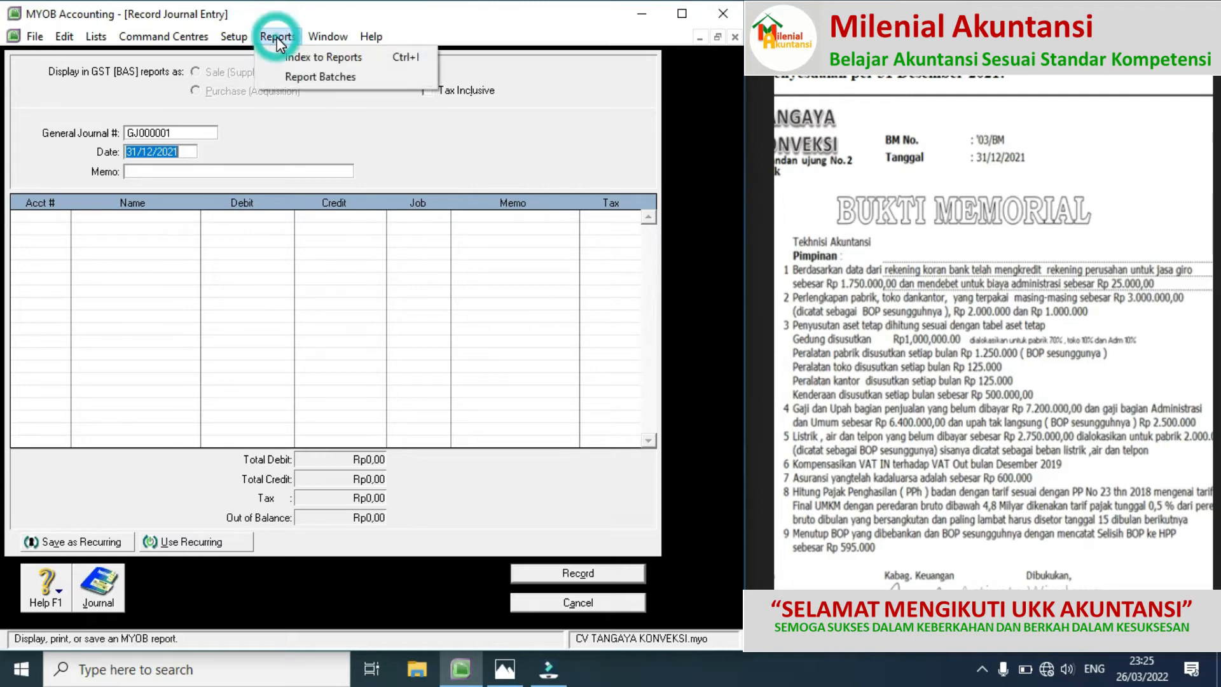
left_click(308, 58)
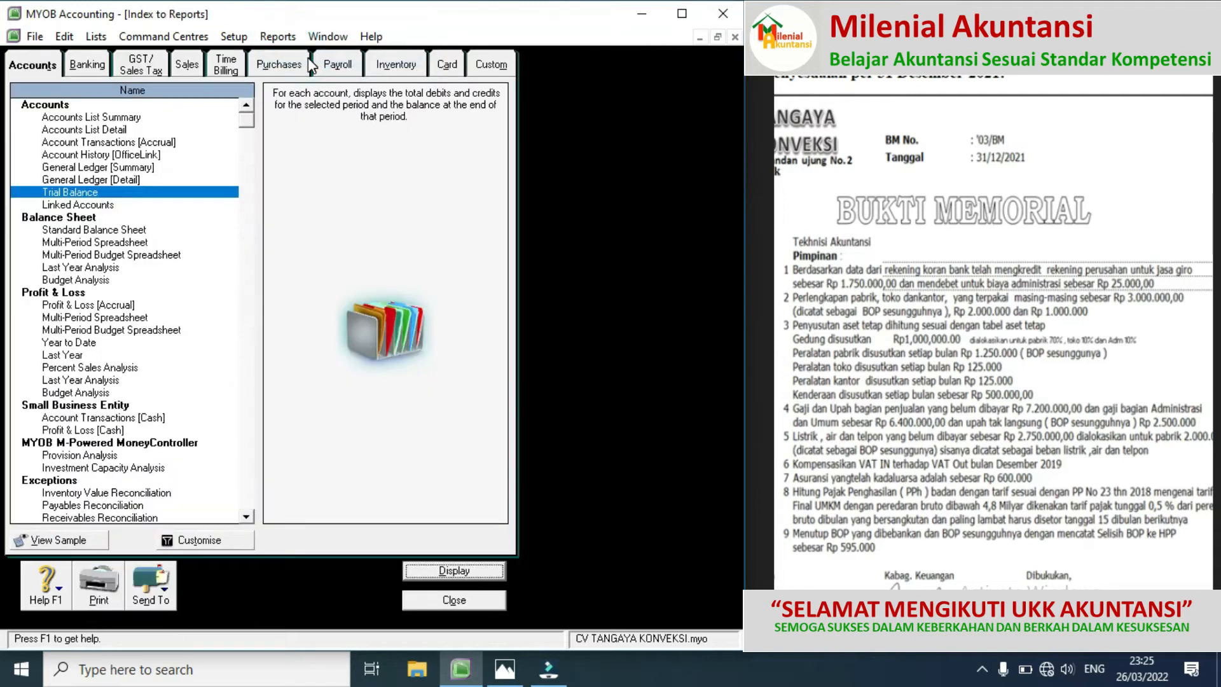
double_click(75, 194)
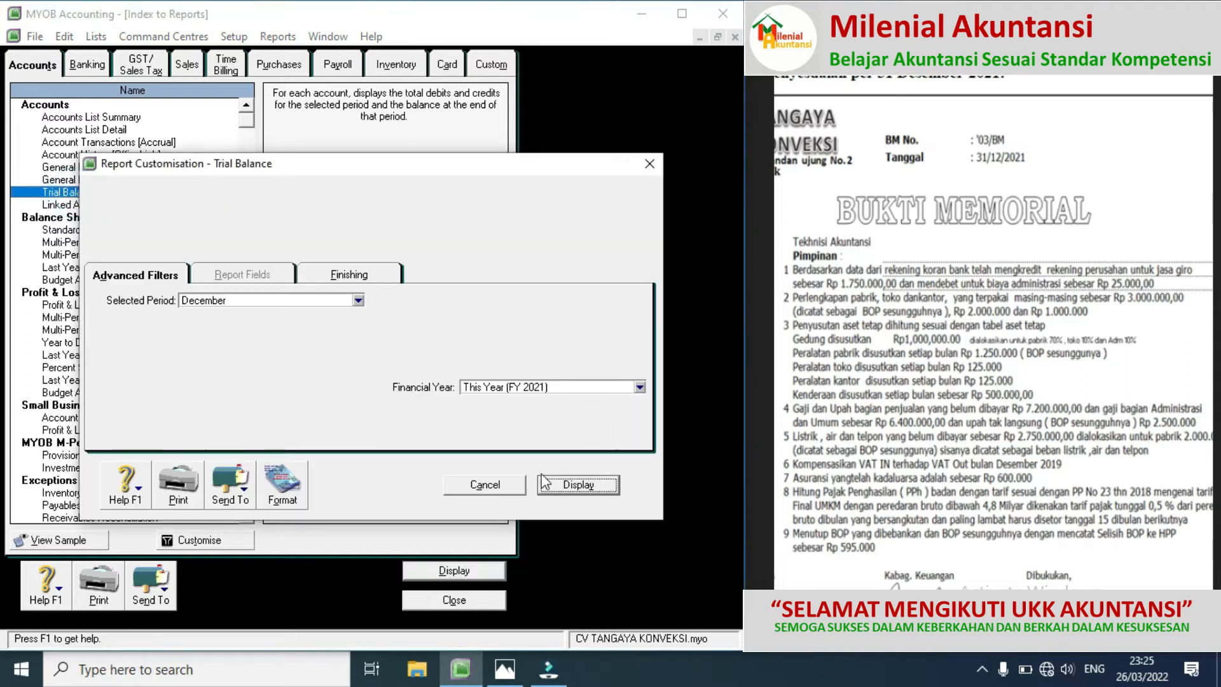
left_click(572, 484)
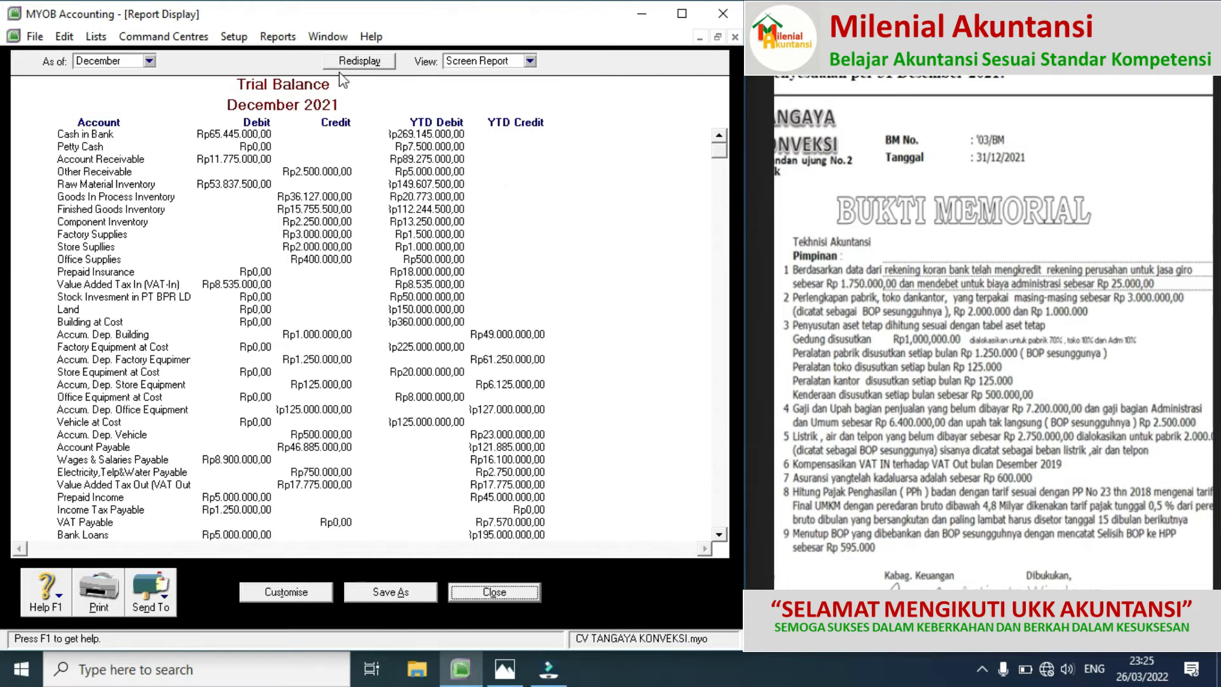
Switch the Trial Balance report to a floating window and return to the blank journal entry behind it
left_click(718, 37)
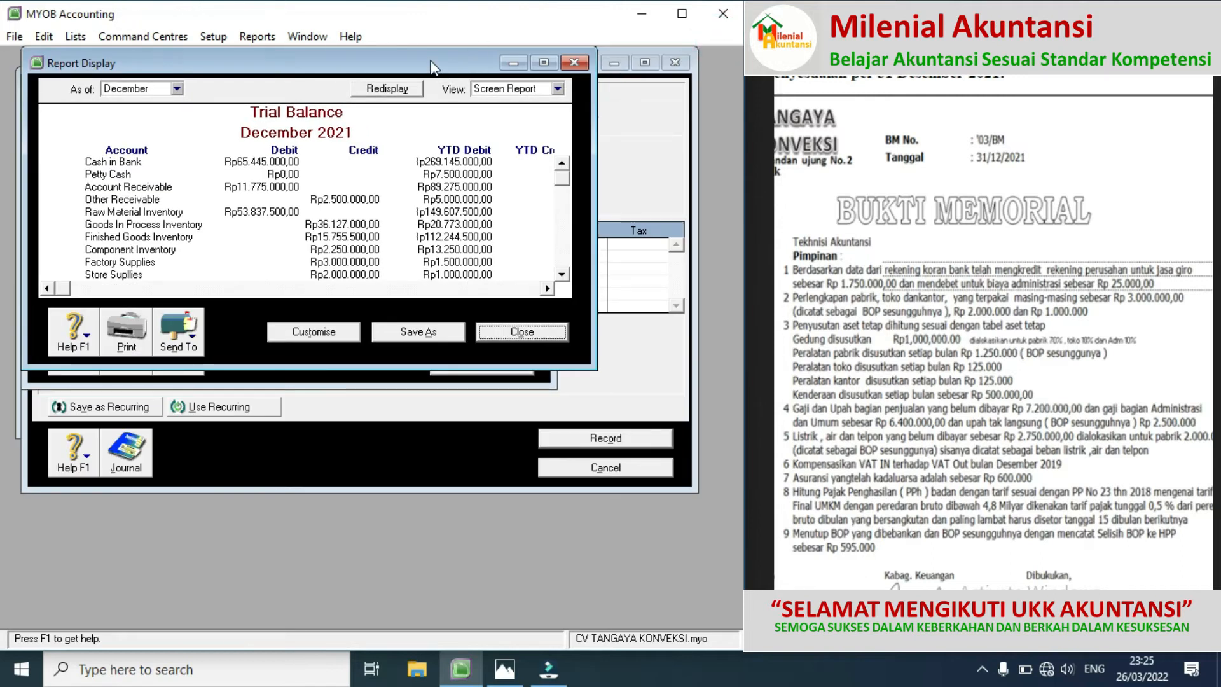
left_click_drag(436, 61, 443, 90)
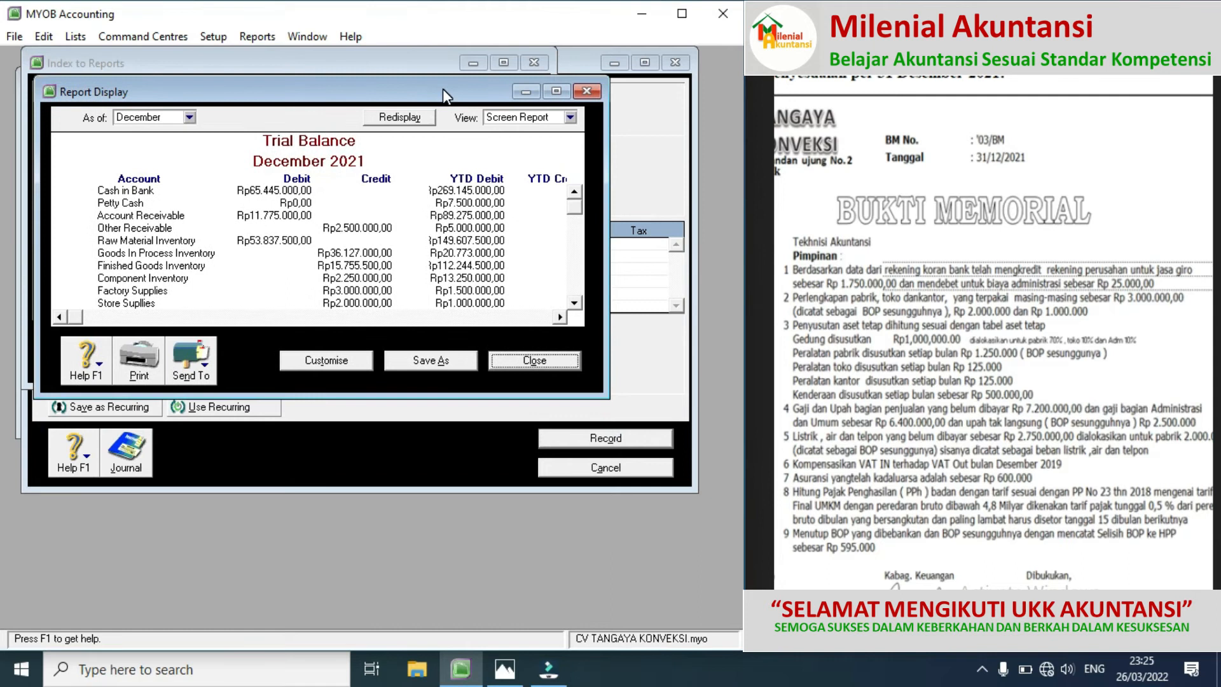
left_click(647, 178)
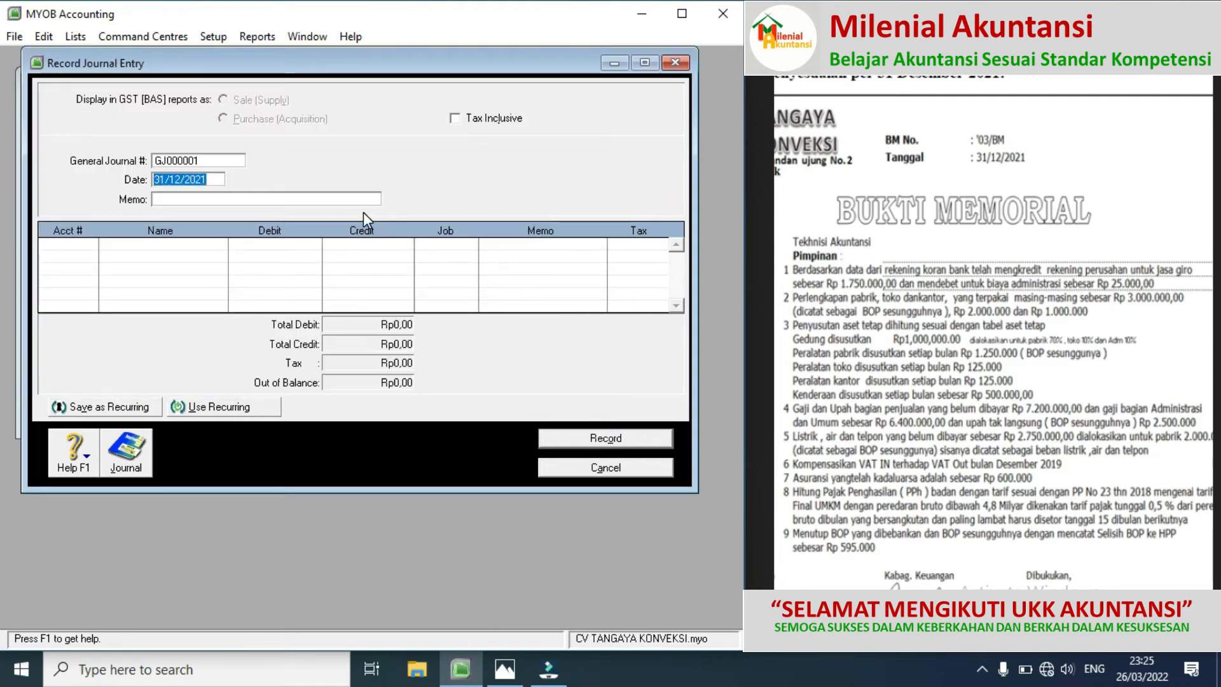
Set the new journal entry's number to 03/BM and its memo to PENYESUAIAN
left_click(206, 162)
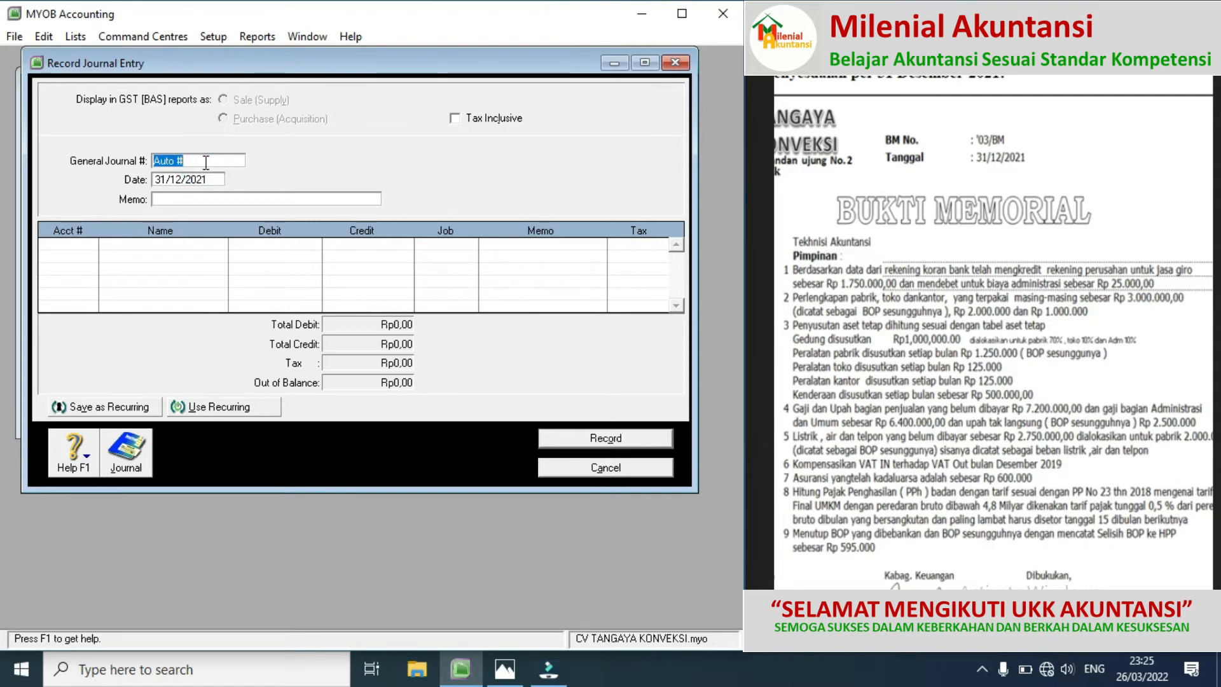
type("03/BM")
left_click(185, 199)
type("PENYESUAIAN")
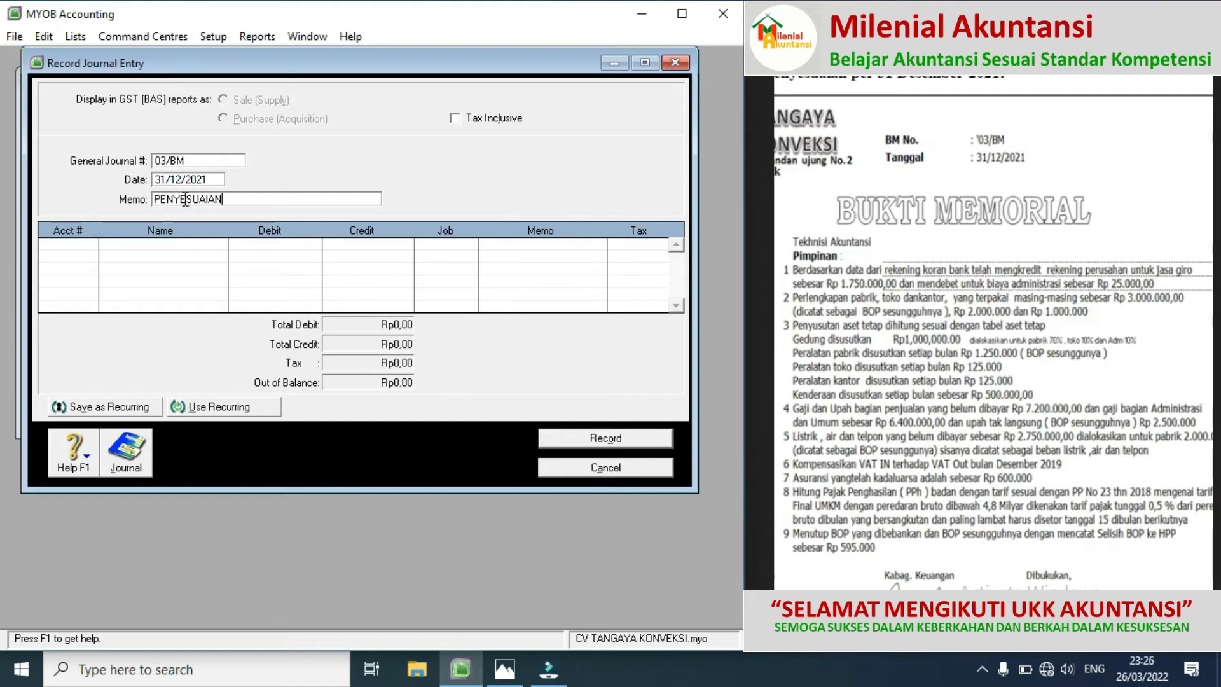
Move the journal entry window below the Trial Balance report and bring the report to the front
left_click(81, 246)
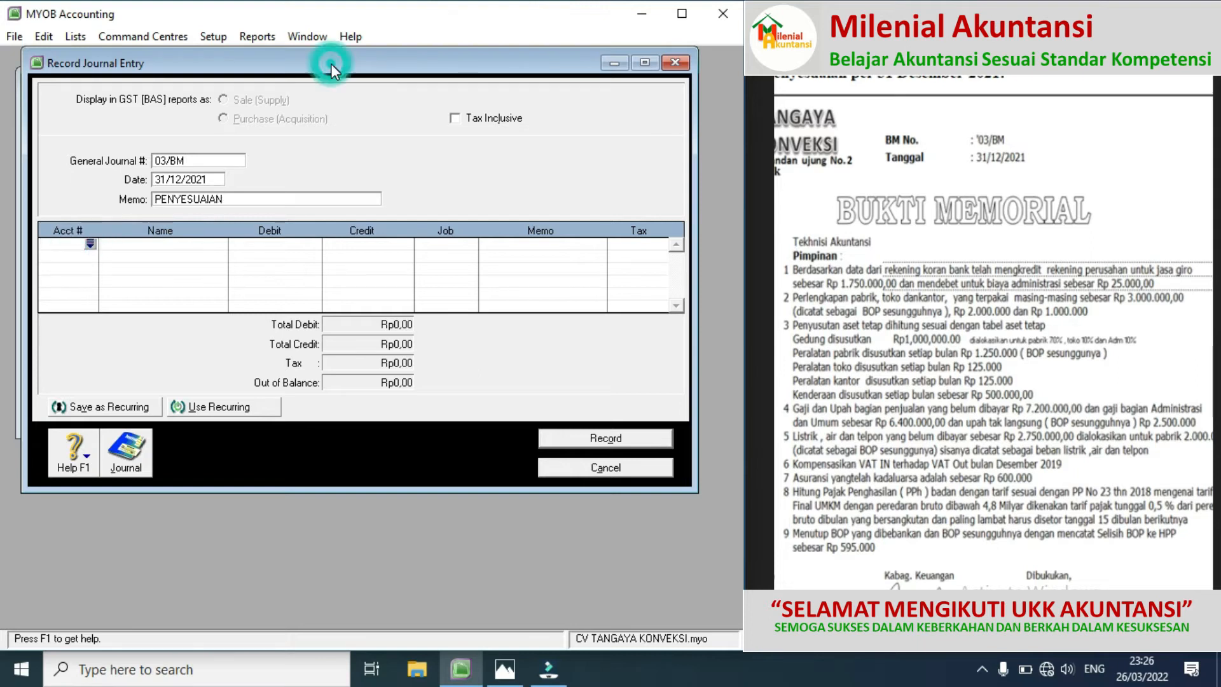
left_click_drag(330, 64, 326, 294)
left_click(488, 249)
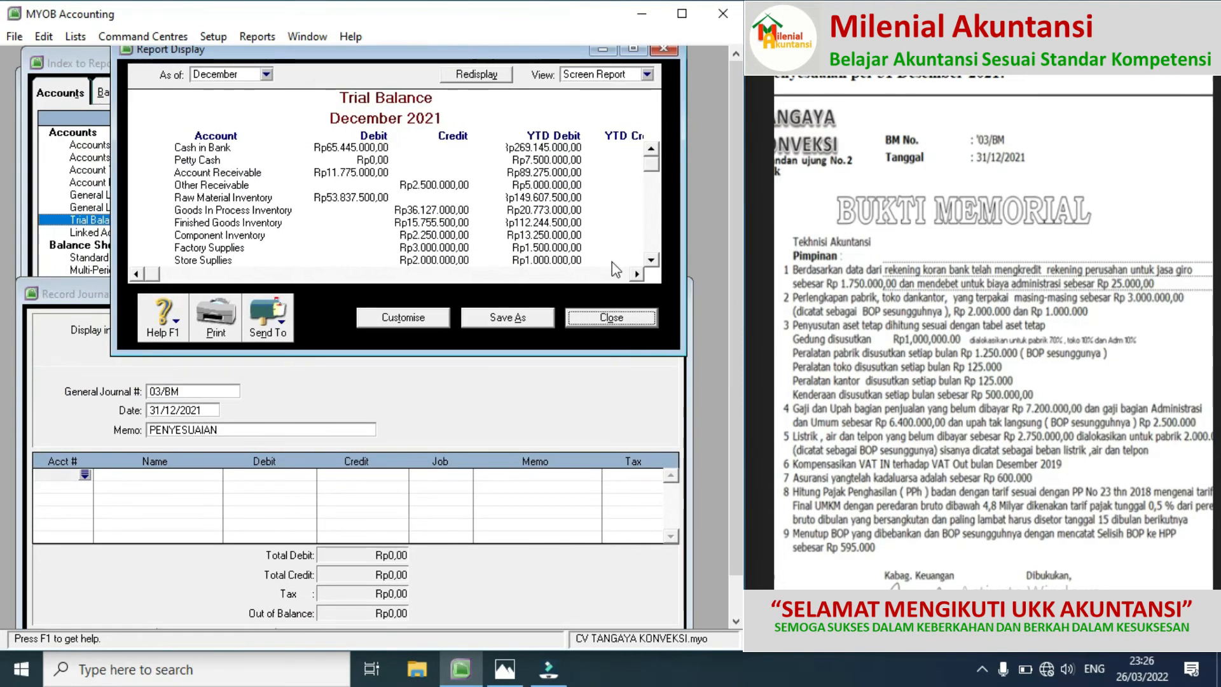
Look up the Value Added Tax In and Value Added Tax Out amounts in the December Trial Balance
left_click(651, 261)
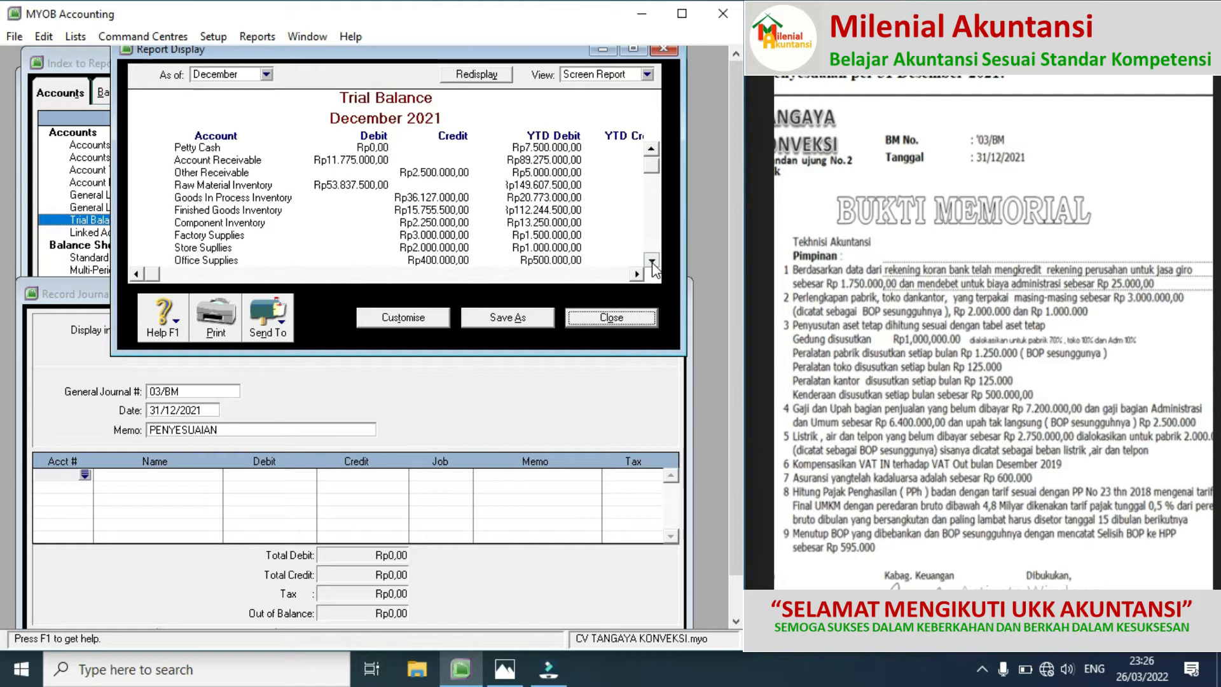
double_click(651, 260)
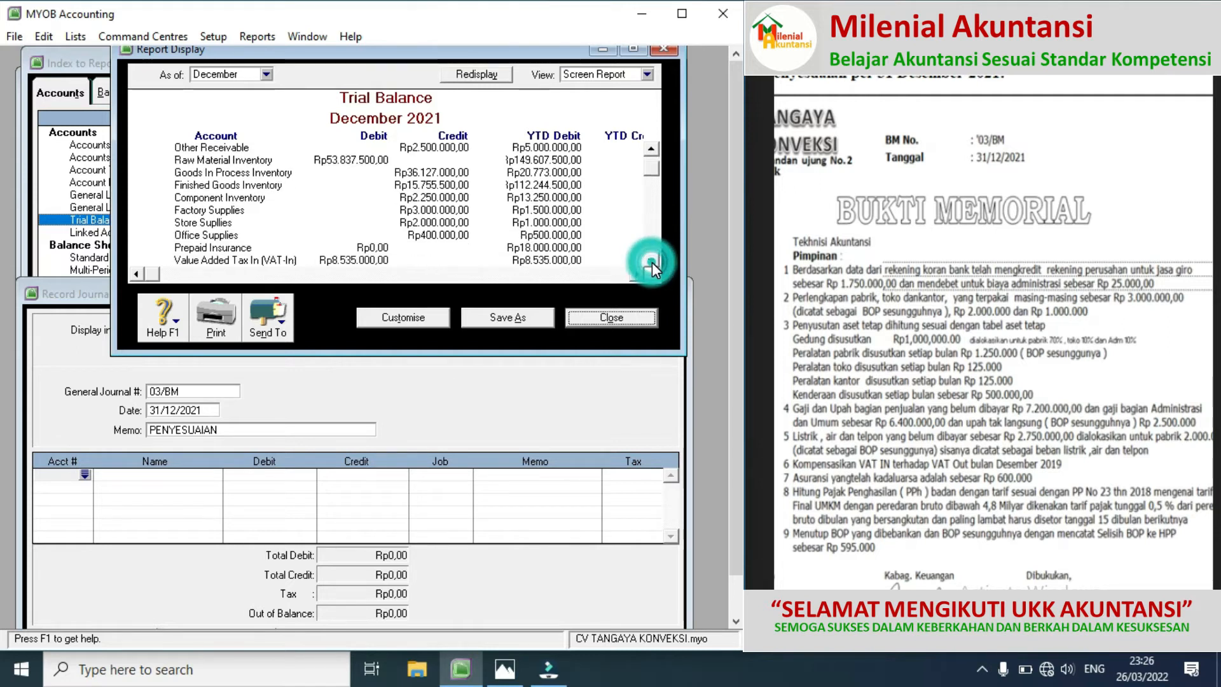
left_click(651, 260)
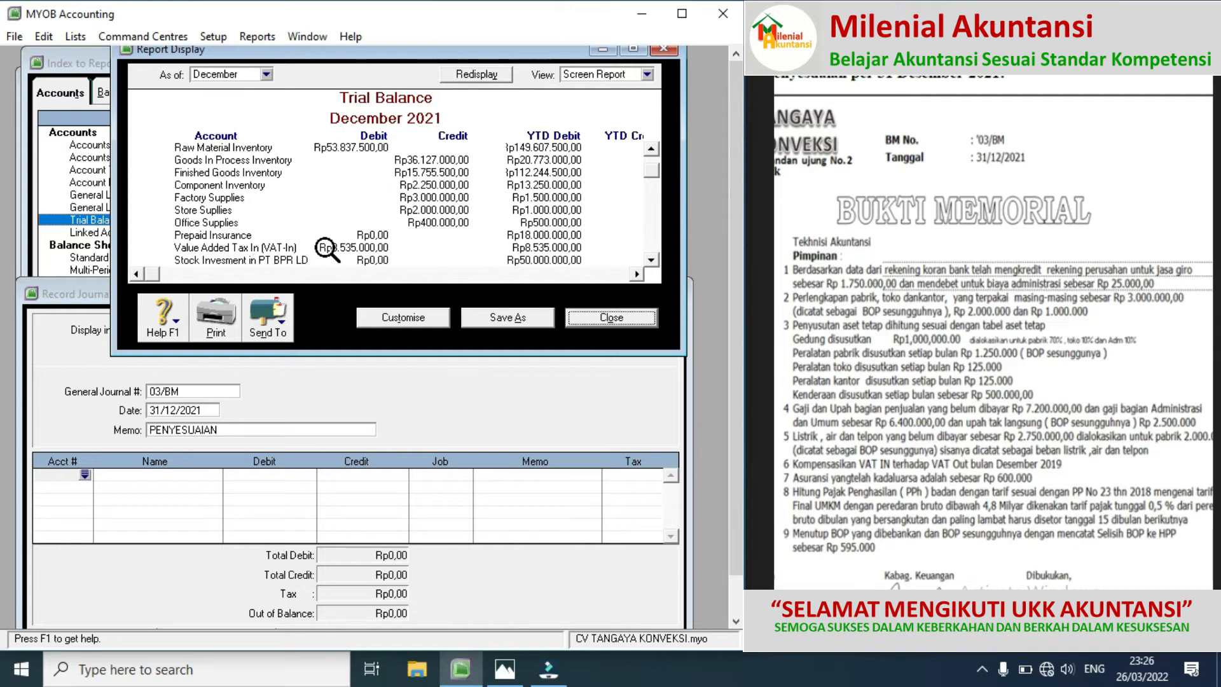
left_click(655, 260)
scroll(656, 259, "down", 4)
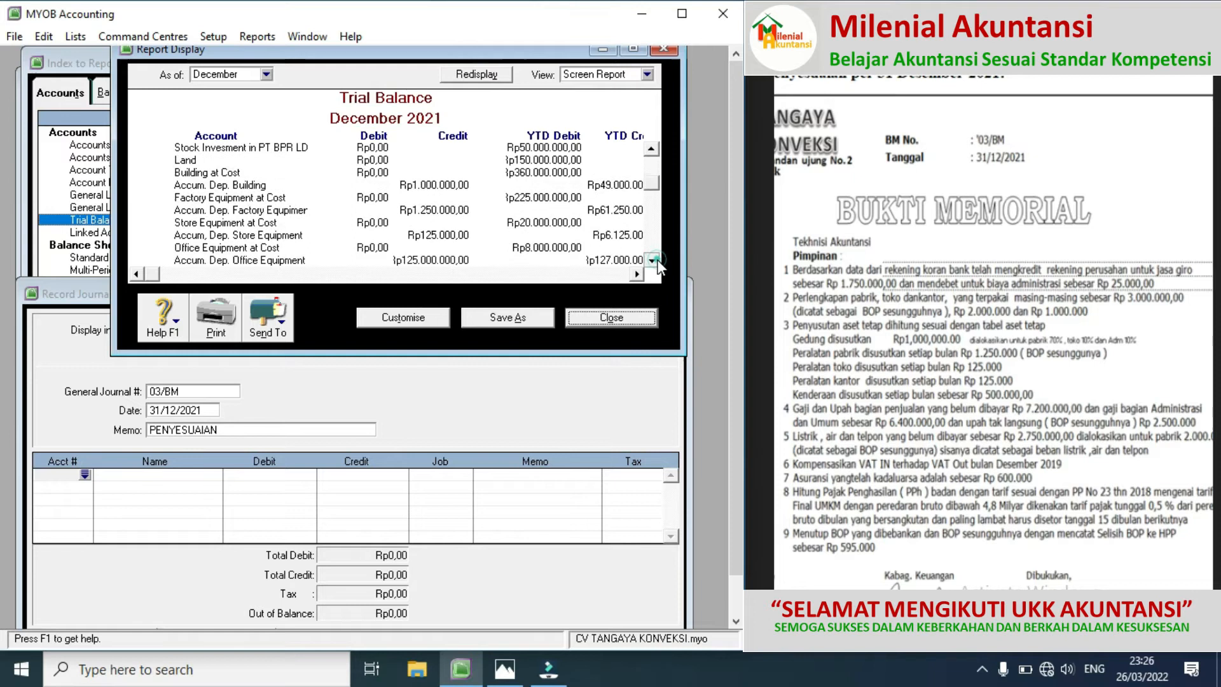
left_click(657, 260)
left_click(657, 260)
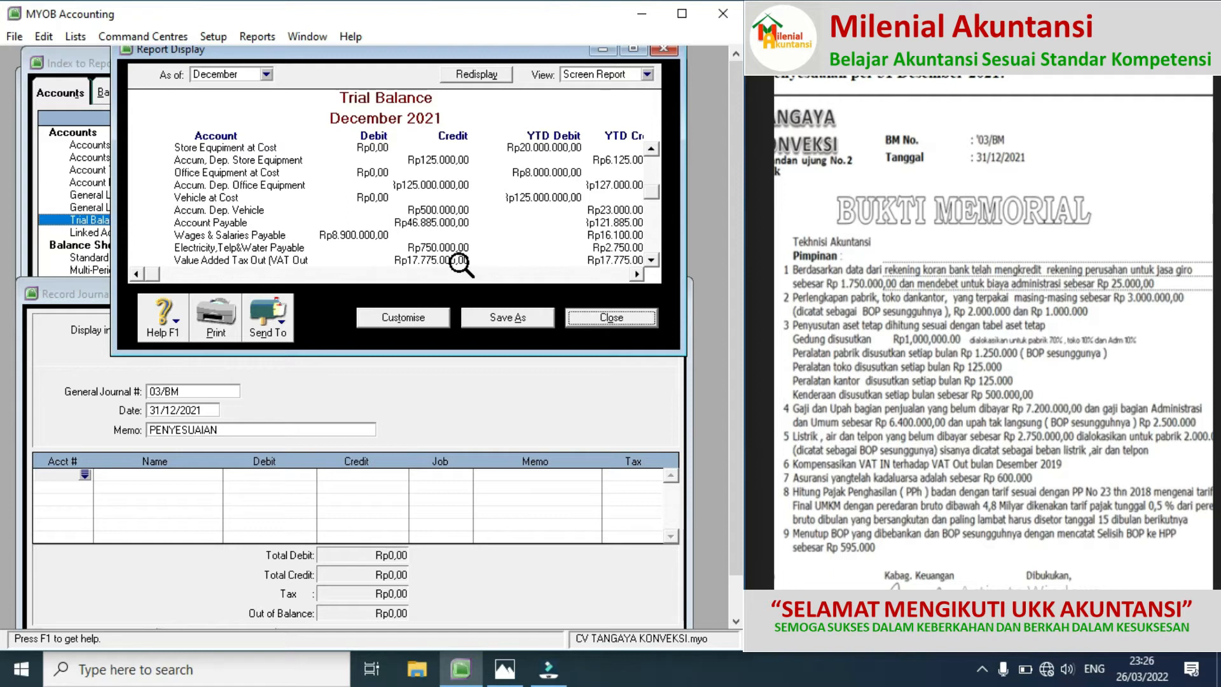
Add 2-1104 Value Added Tax Out and 1-1601 Value Added Tax In as the first two lines of the journal entry
left_click(88, 482)
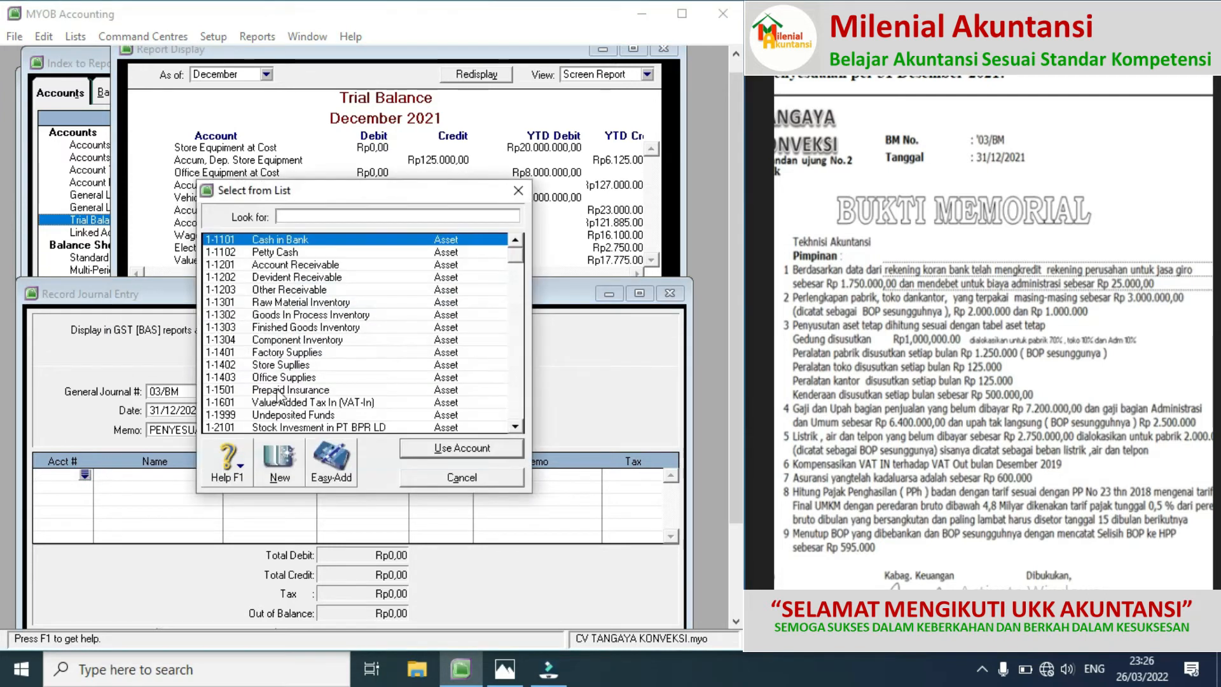
left_click(517, 277)
double_click(378, 414)
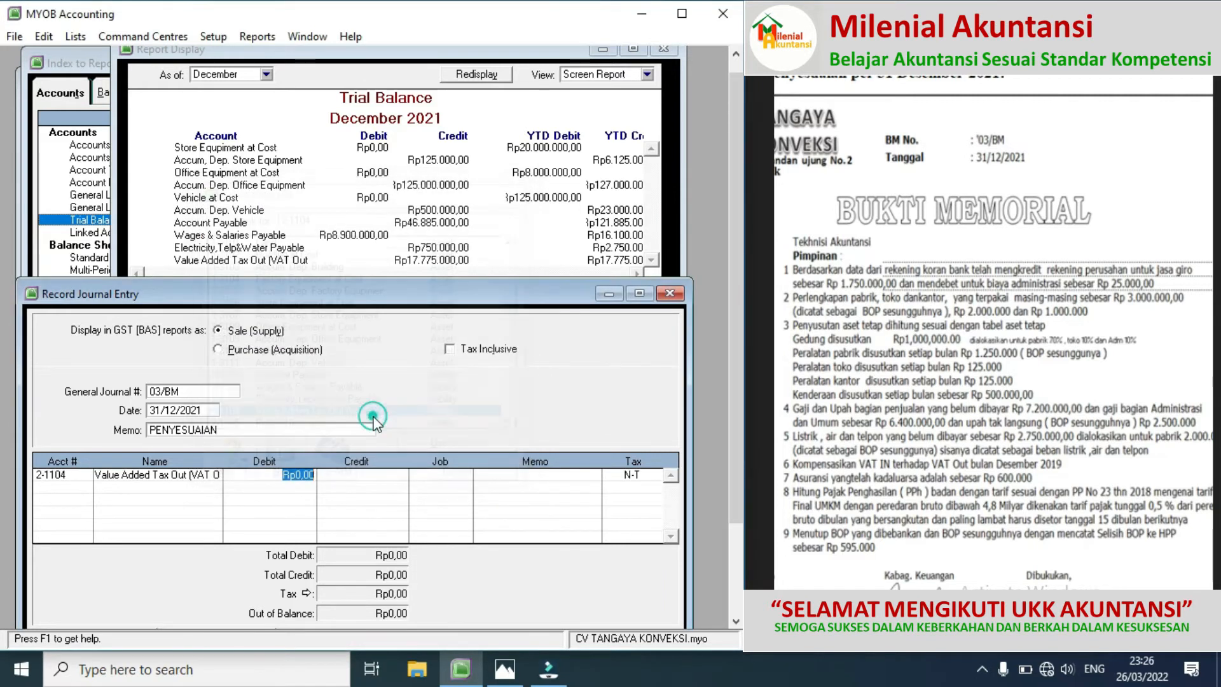
left_click(77, 489)
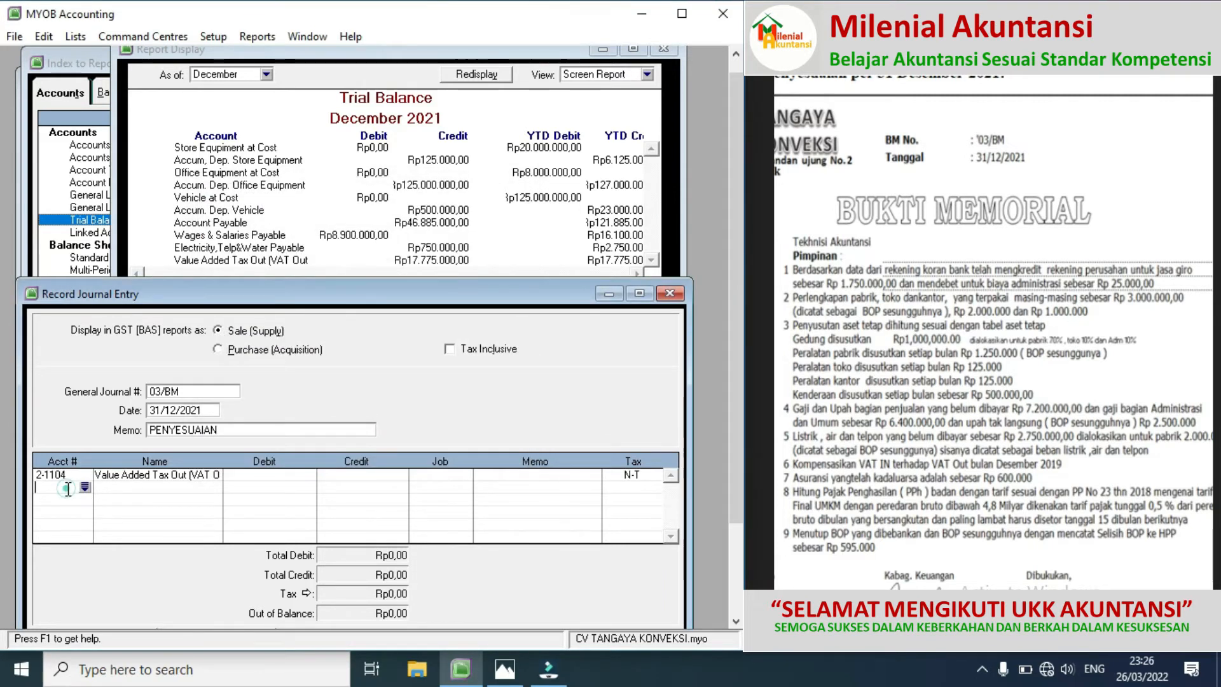
left_click(83, 487)
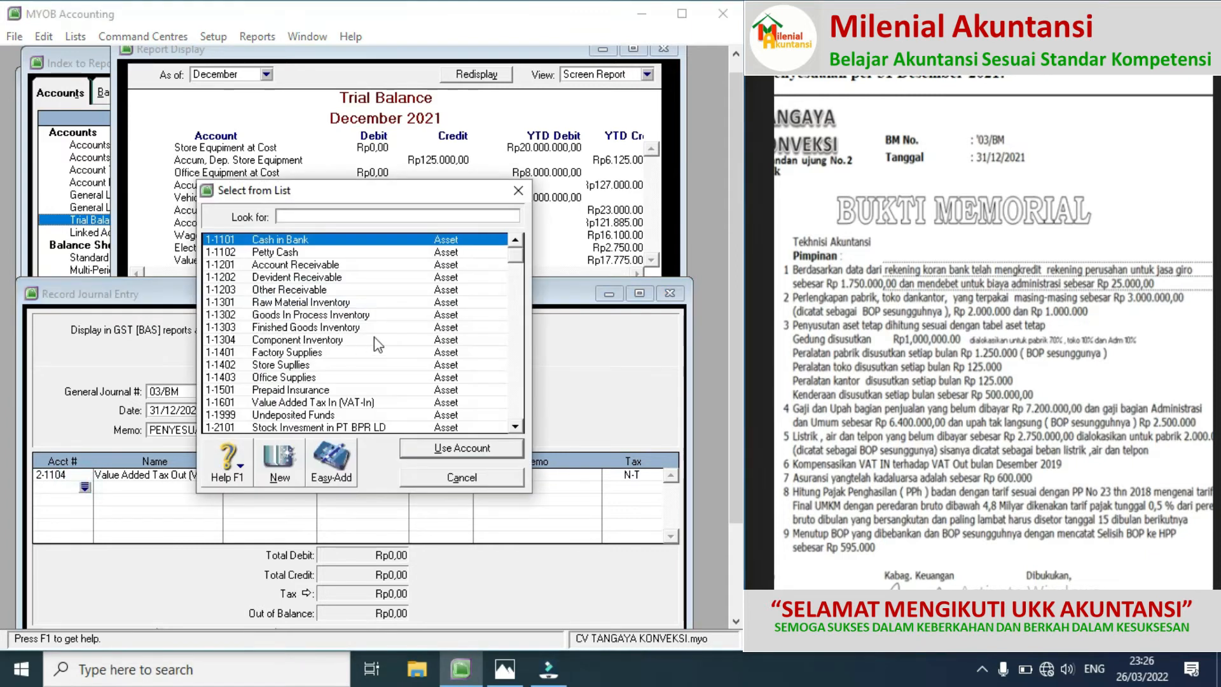
double_click(357, 401)
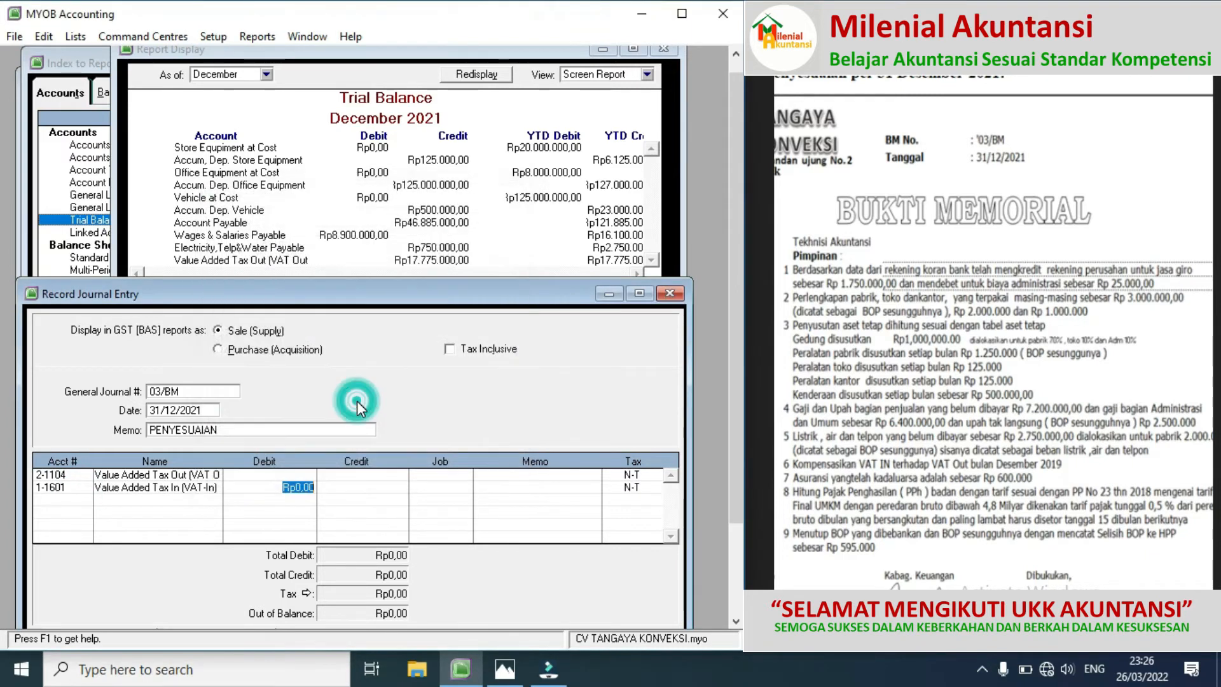
Add account 2-1107 VAT Payable as the third line of the journal entry
left_click(83, 499)
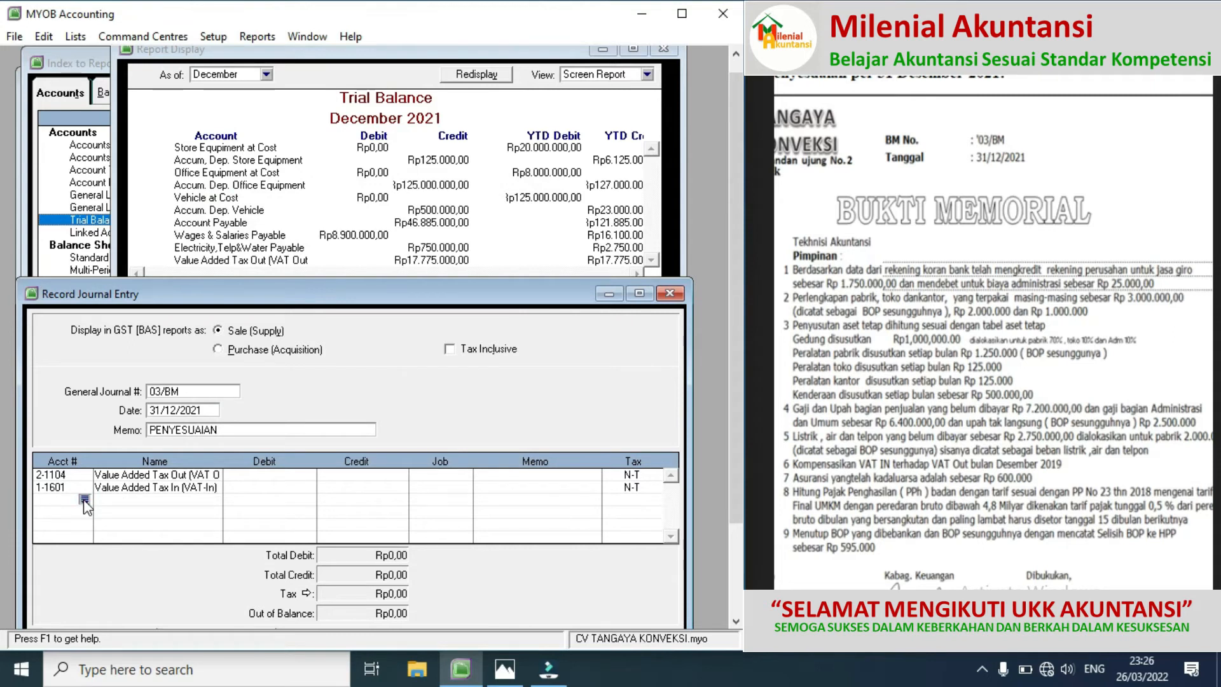
left_click(84, 498)
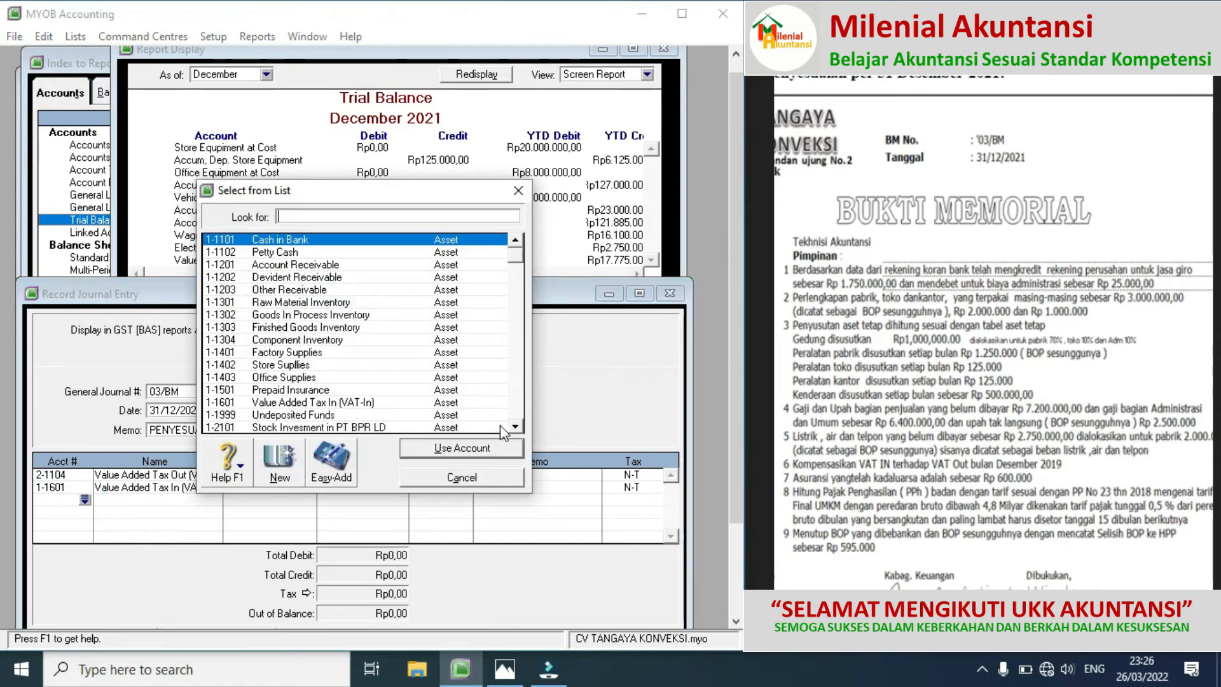
left_click(515, 427)
left_click(516, 428)
left_click(516, 427)
left_click(516, 428)
left_click(516, 426)
left_click(516, 426)
left_click(516, 426)
left_click(516, 426)
left_click(516, 426)
left_click(516, 426)
left_click(516, 425)
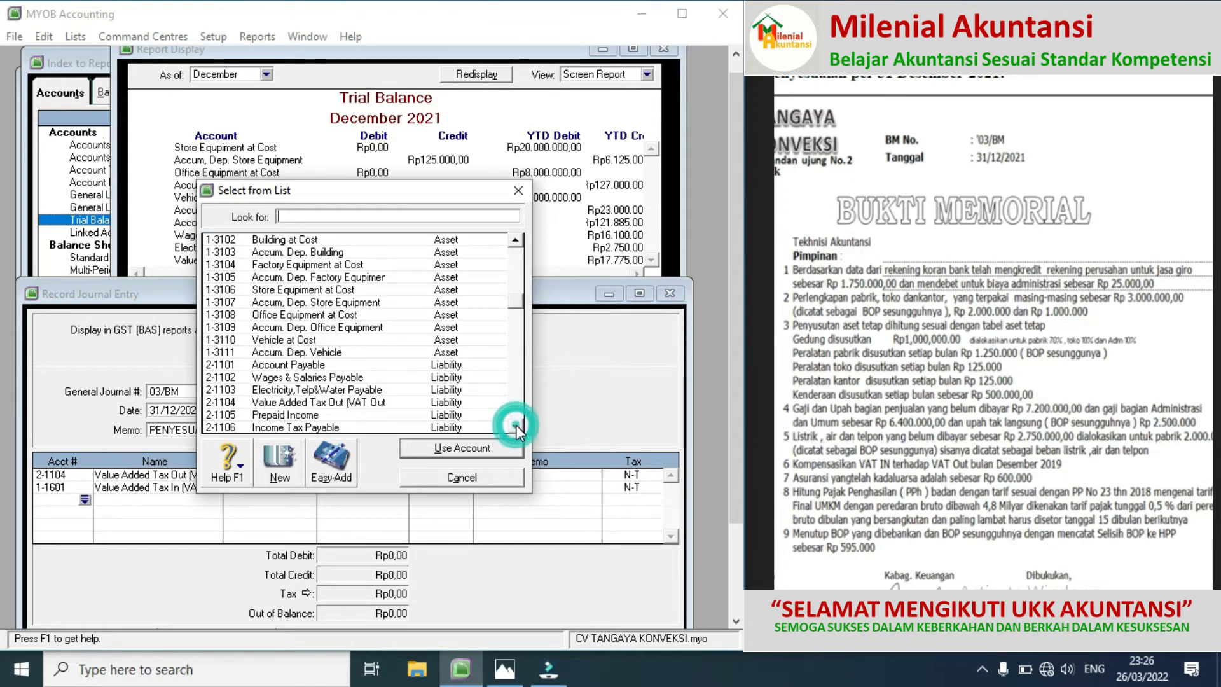
left_click(515, 427)
left_click(516, 427)
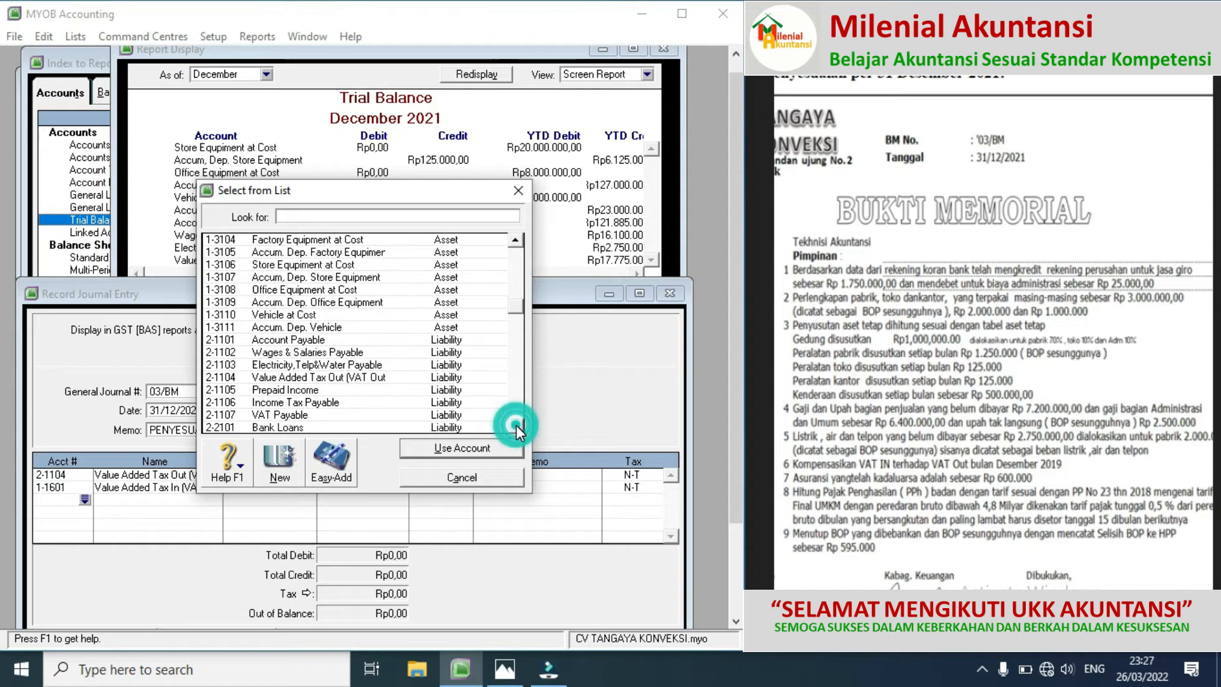
double_click(303, 416)
Debit Value Added Tax Out with Rp17.775.000
left_click(288, 475)
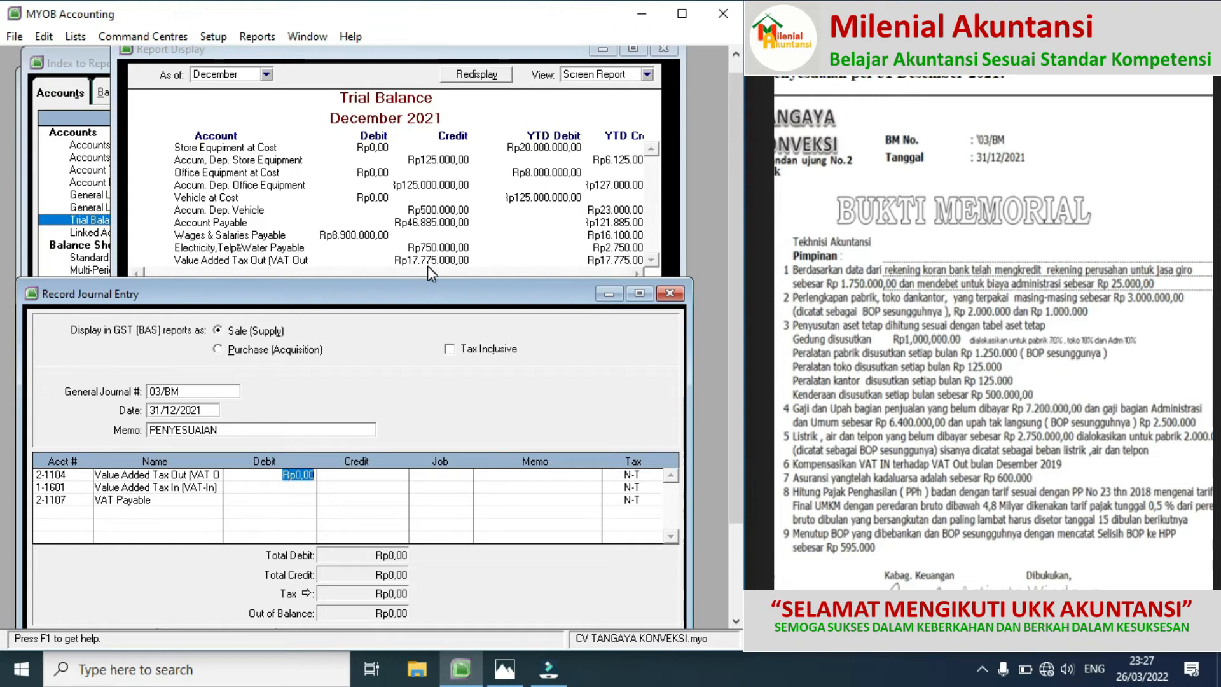
type("17")
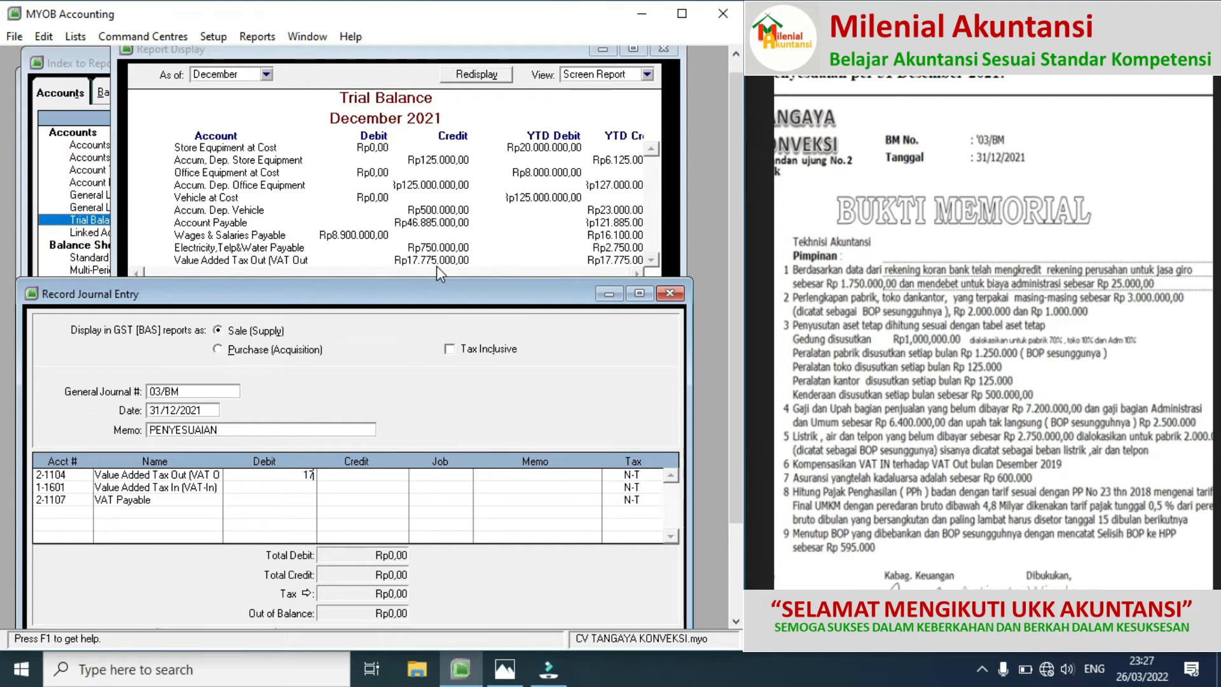
type(".775.000")
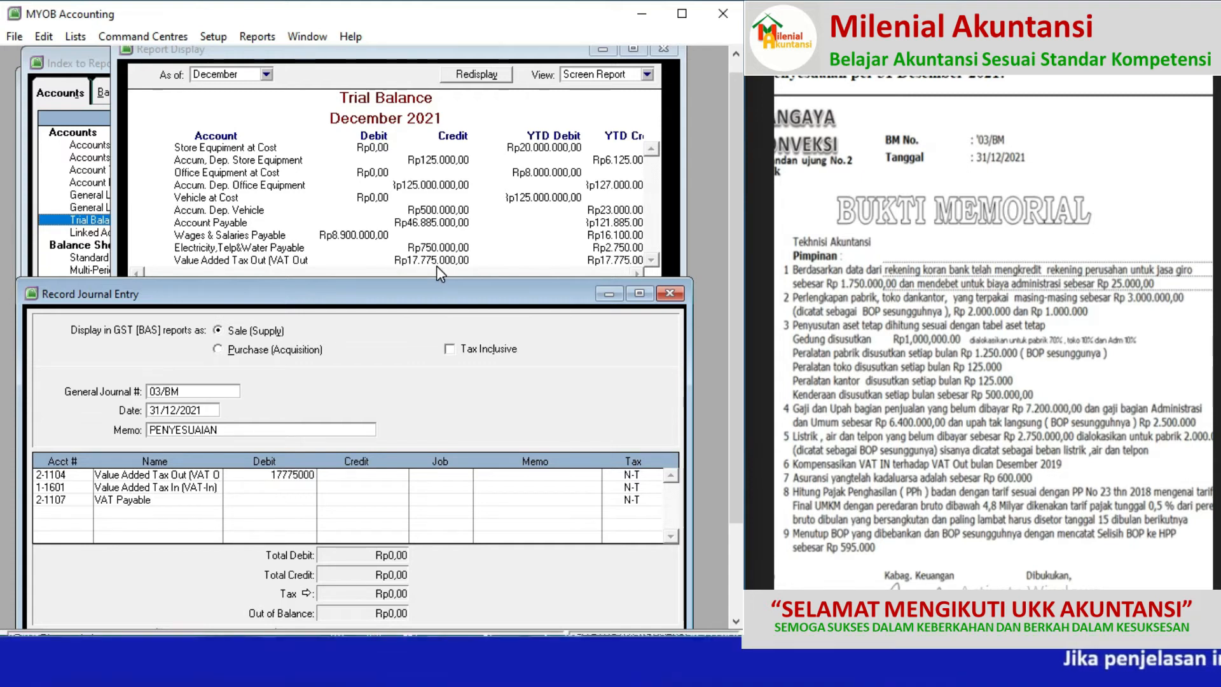
Look up the Value Added Tax In balance in the December Trial Balance and credit that account with Rp8.535.000
left_click(365, 488)
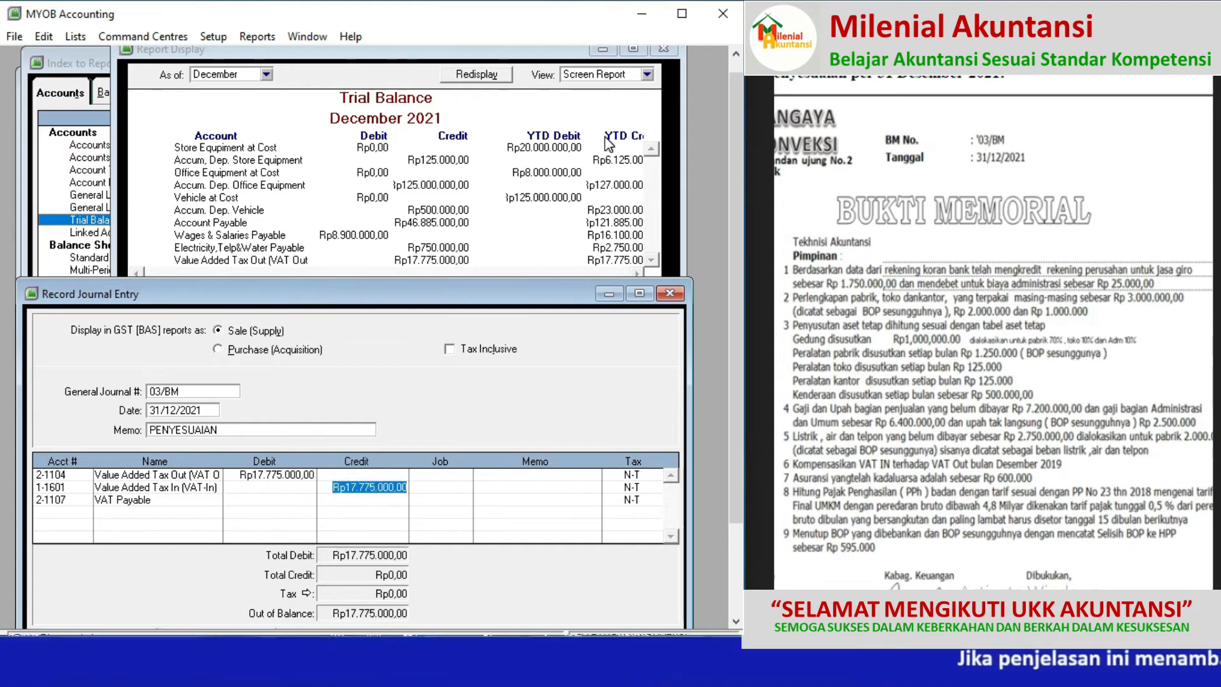
left_click(654, 156)
left_click(652, 151)
left_click(653, 152)
left_click(652, 151)
left_click(652, 151)
left_click(652, 151)
left_click(652, 151)
left_click(652, 151)
left_click(653, 152)
left_click(652, 151)
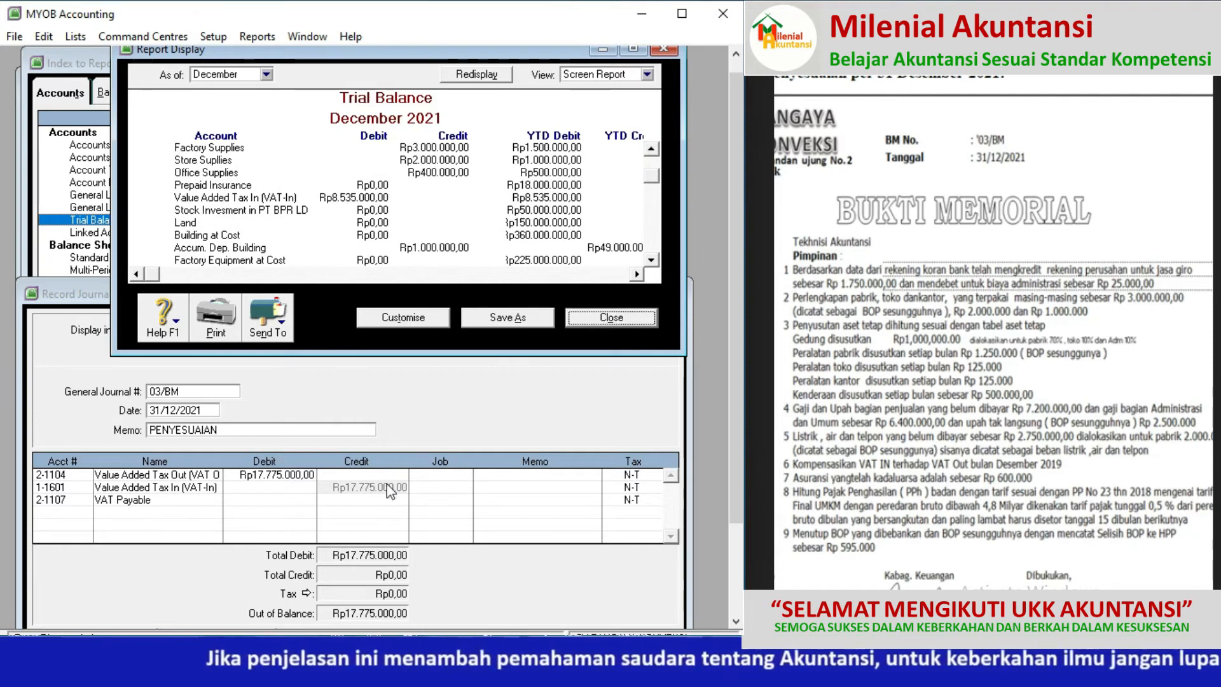
left_click(341, 487)
type("8")
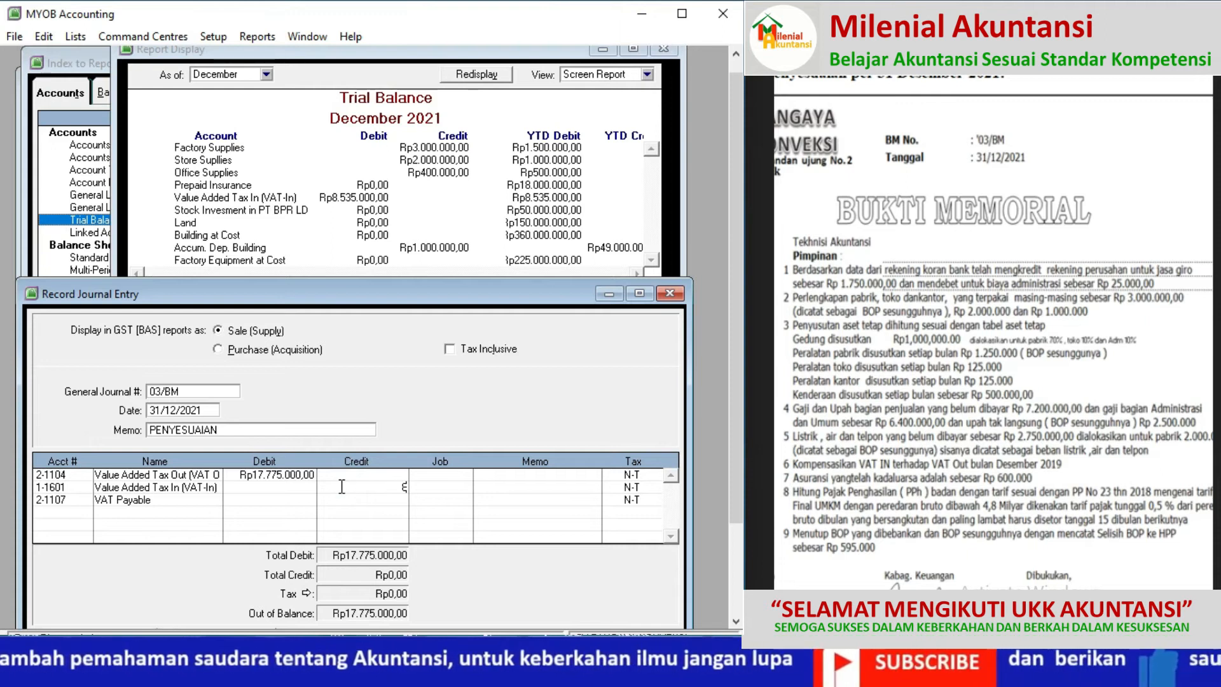
type(".535.00")
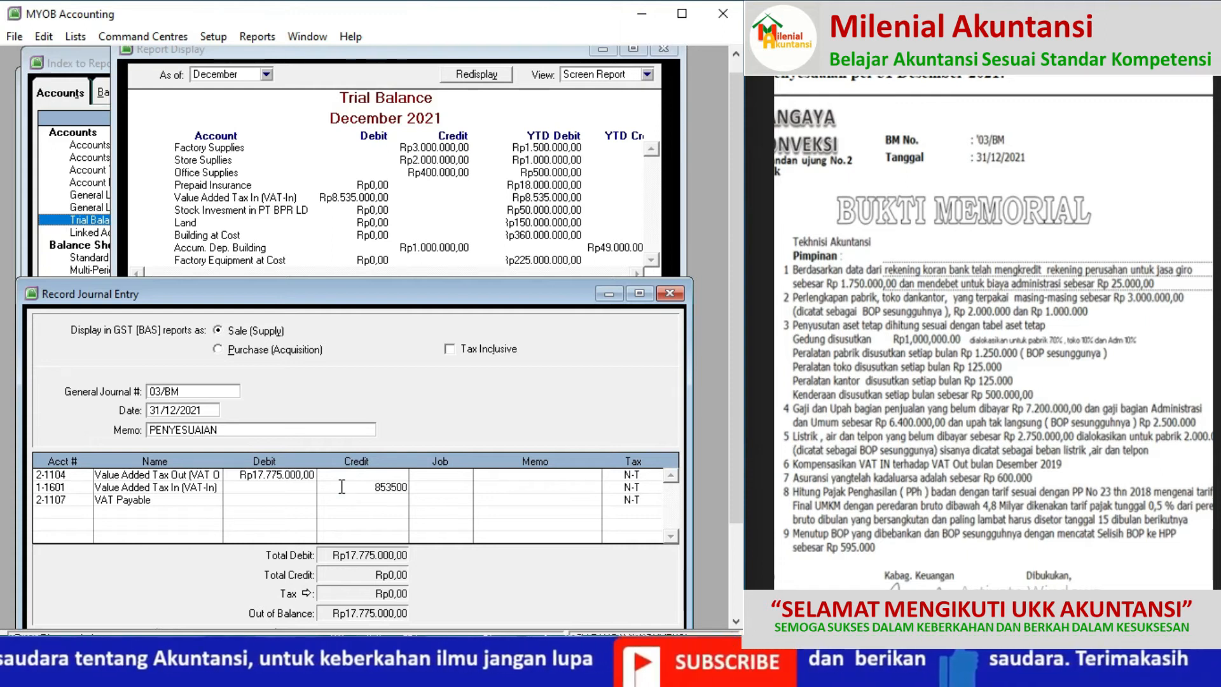
type("0")
Credit VAT Payable with the remaining Rp9.240.000 and record the VAT compensation entry
left_click(304, 501)
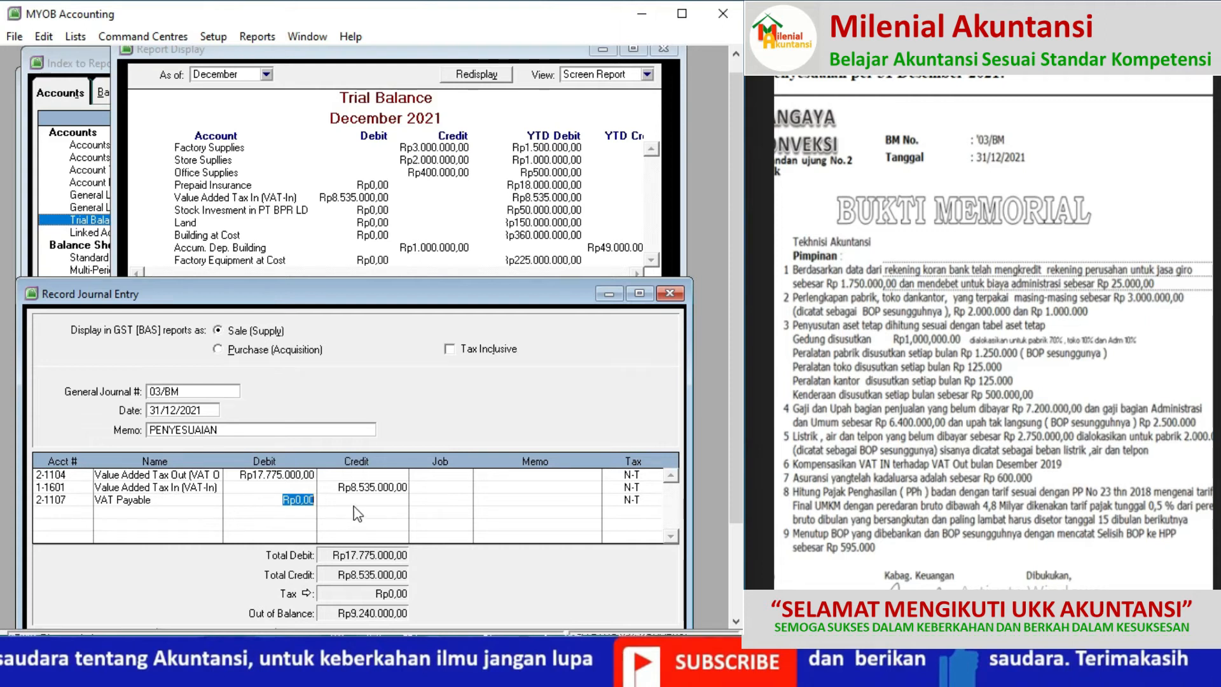
left_click(374, 501)
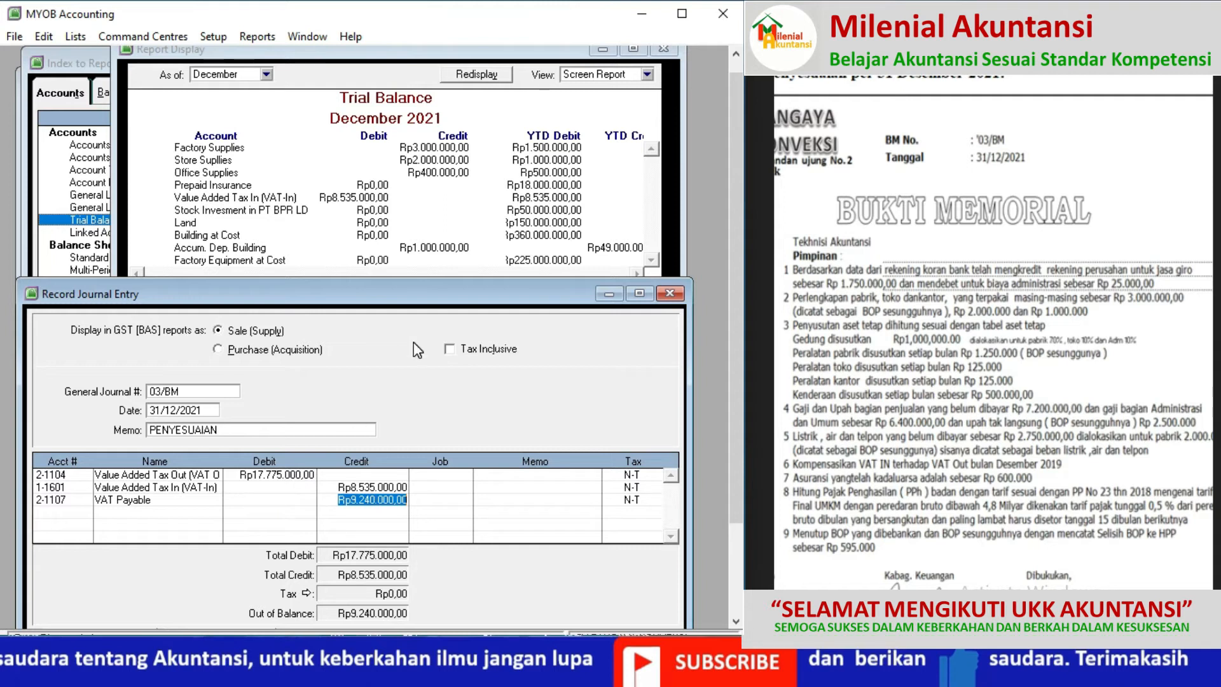
left_click_drag(356, 295, 369, 96)
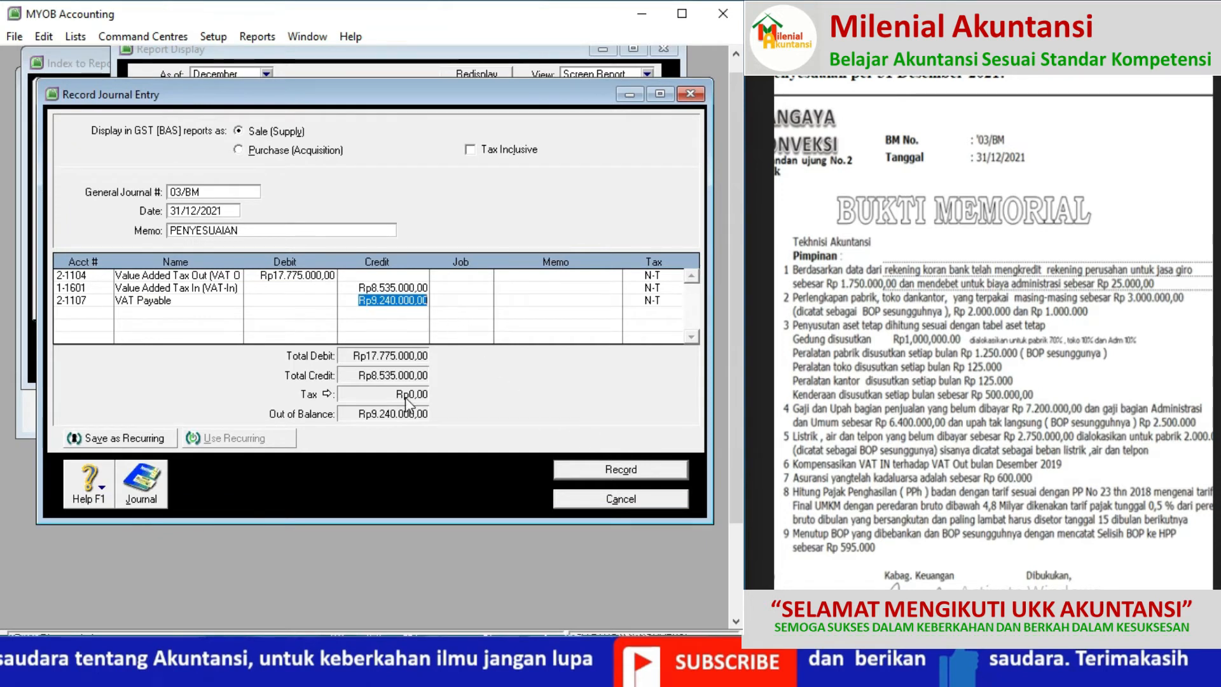
key("Tab")
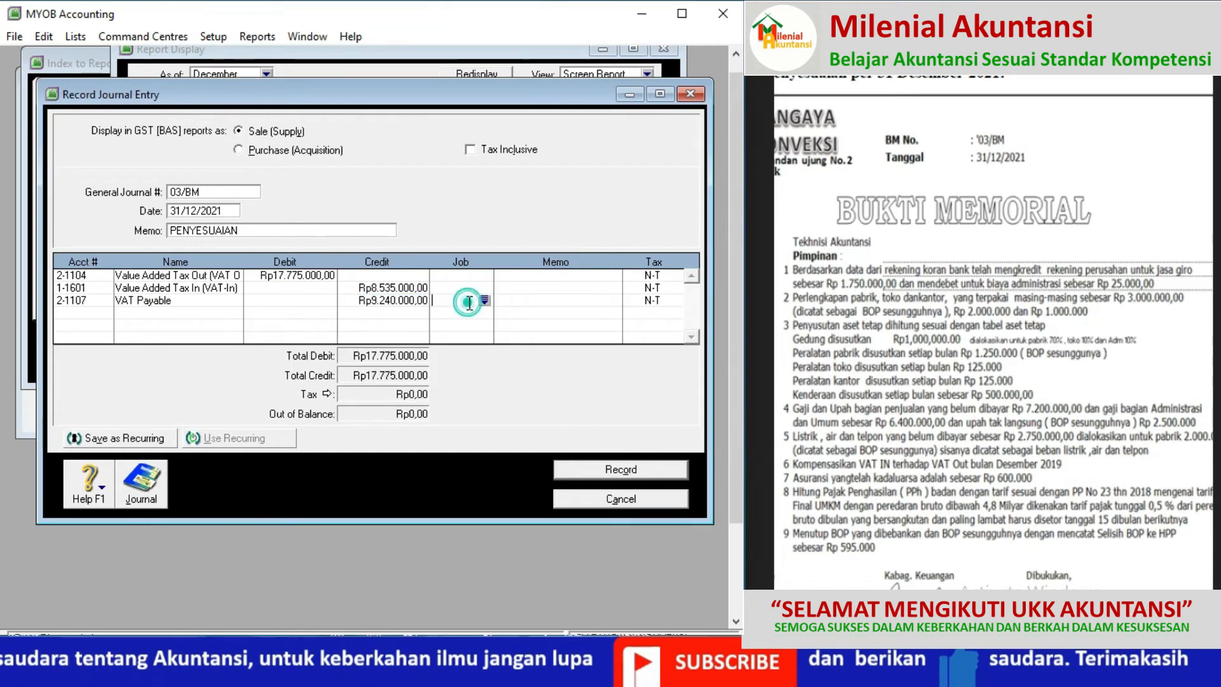
left_click(633, 470)
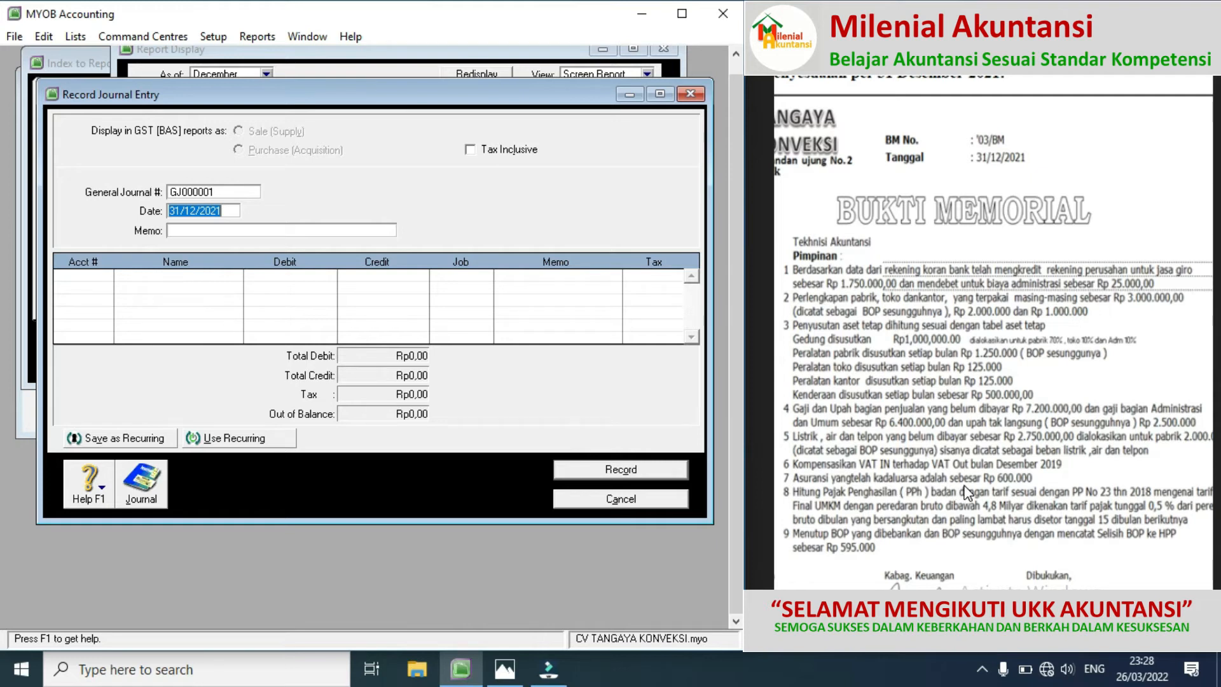
Set the new journal entry's number to 03/BM and its memo to PENYEUSIAN
left_click(223, 192)
type("03/BM")
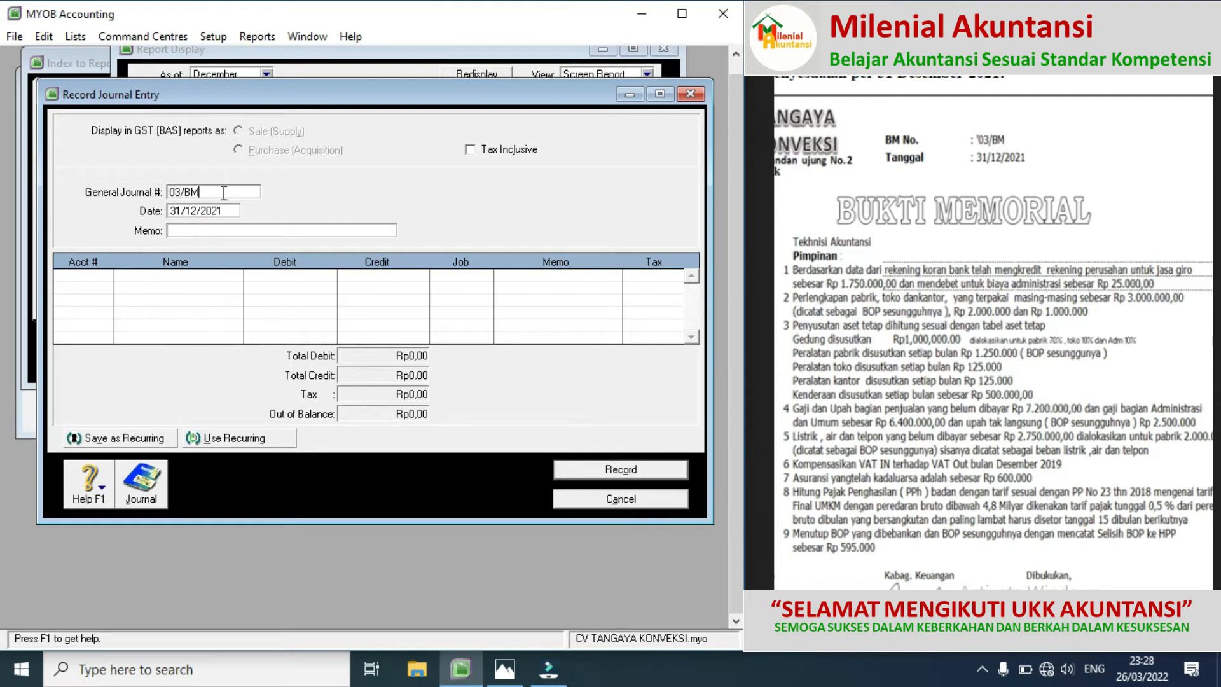
left_click(194, 231)
type("PENYEUSIAN")
Add 6-1108 Insurance Expense and 1-1501 Prepaid Insurance as the two lines of the expired insurance entry
left_click(89, 277)
left_click(105, 277)
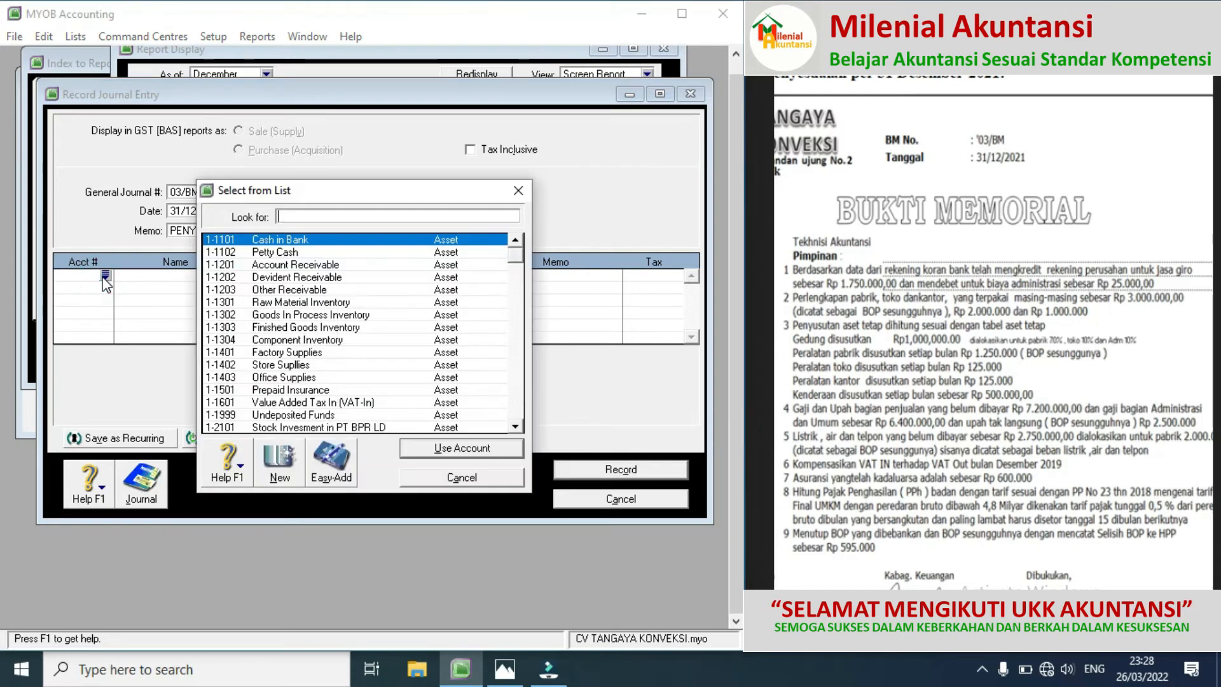
left_click(513, 368)
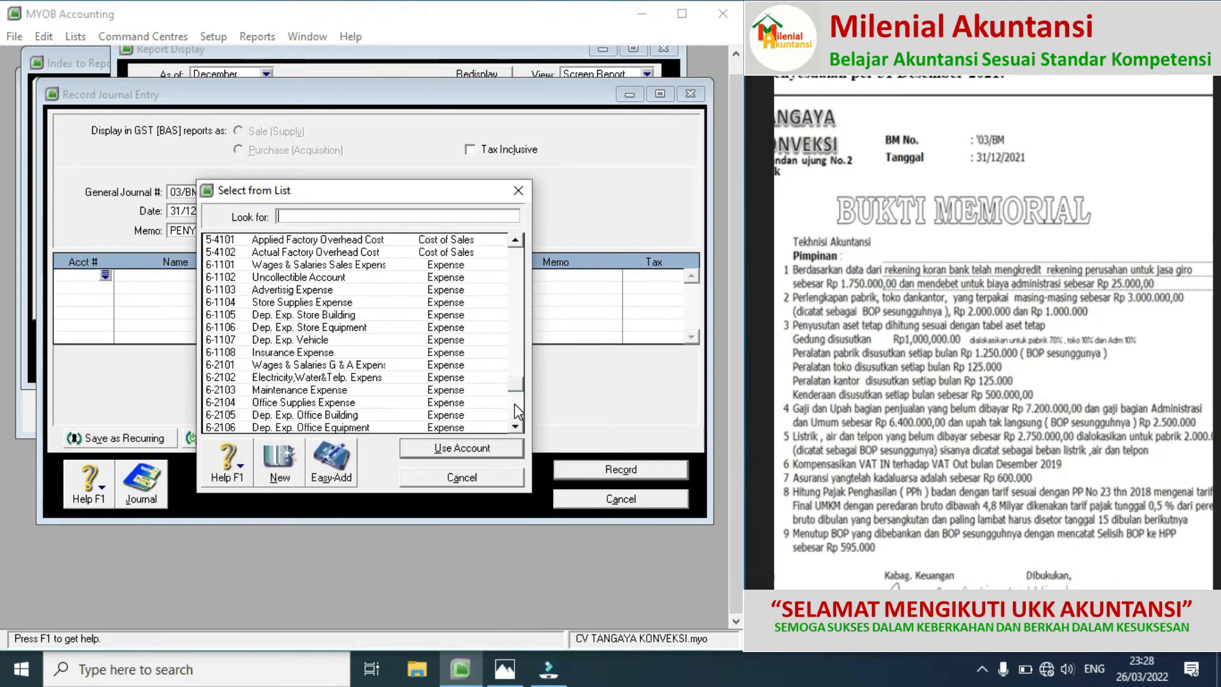
double_click(312, 352)
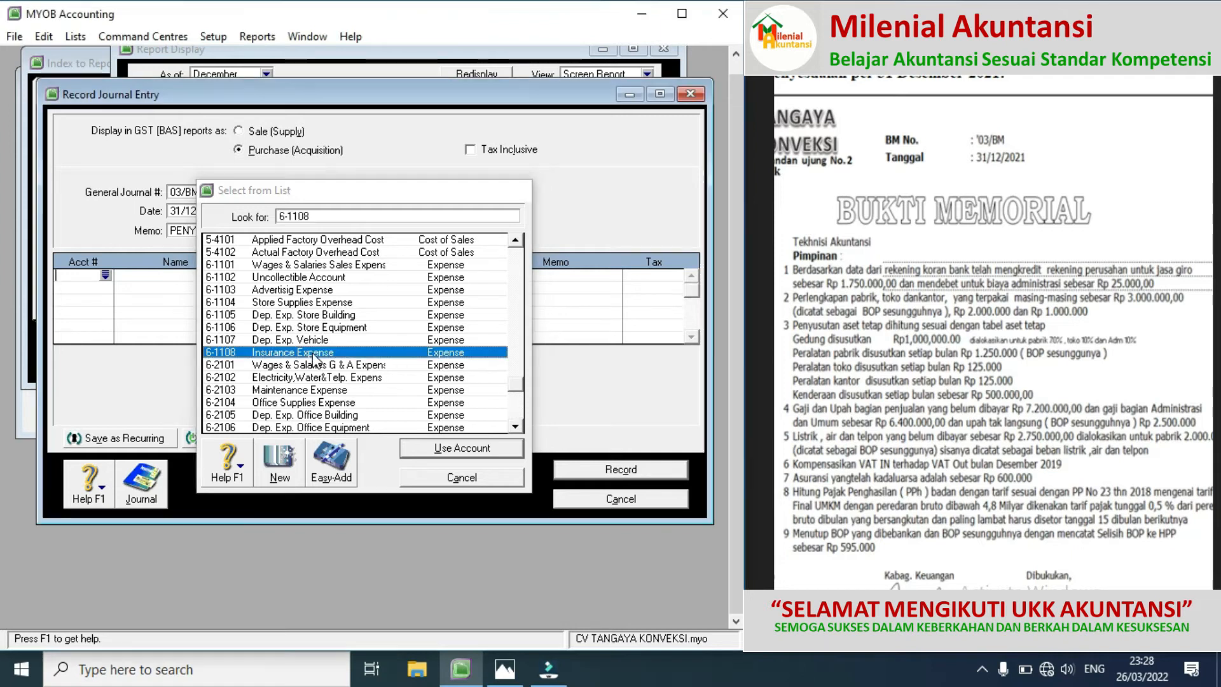
left_click(105, 290)
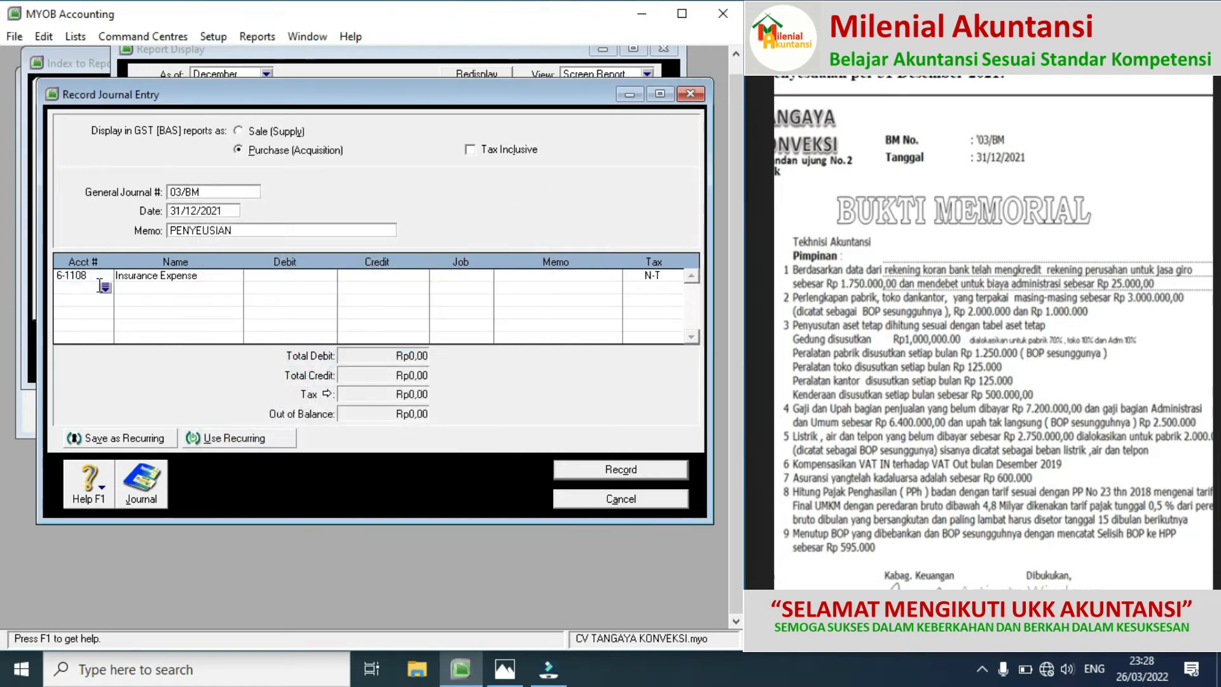
left_click(105, 288)
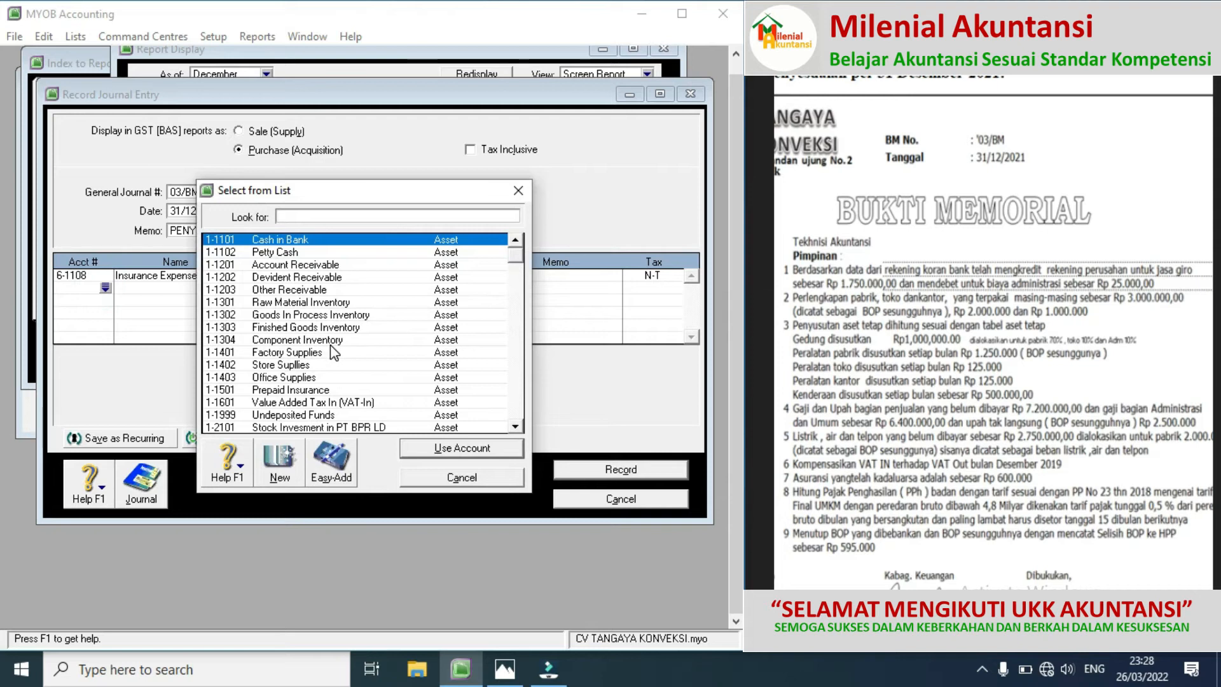
double_click(318, 389)
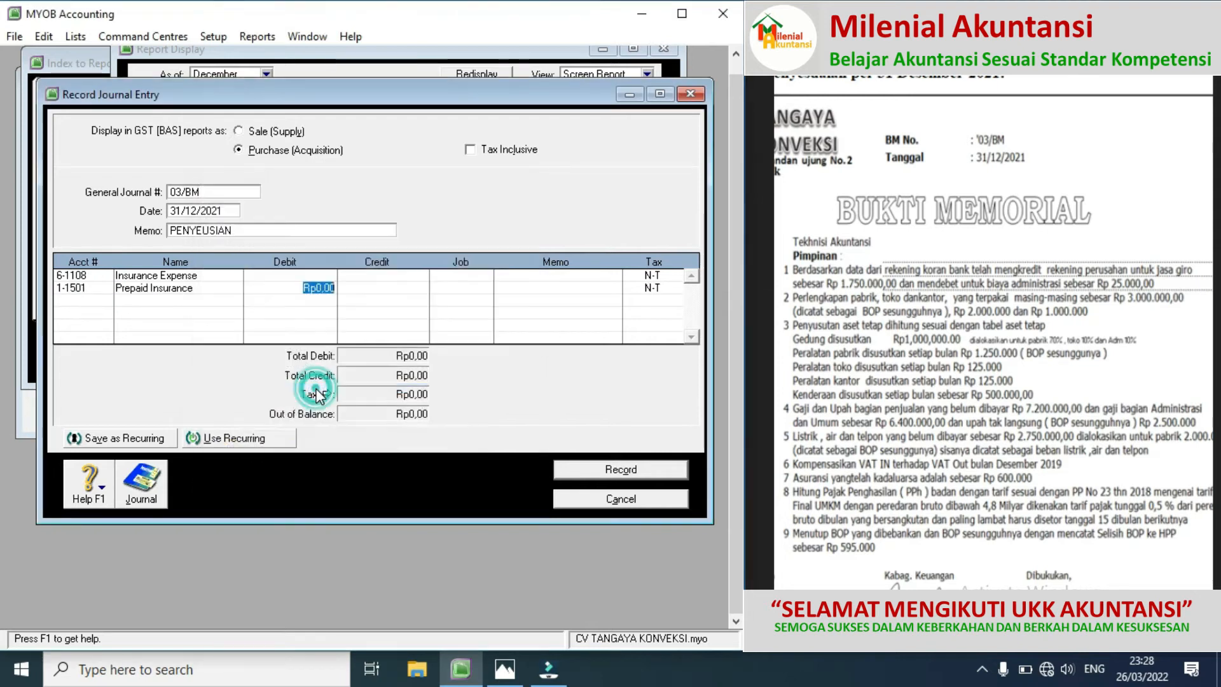
Debit Insurance Expense and credit Prepaid Insurance with Rp600.000, and record the entry
left_click(320, 275)
type("600000")
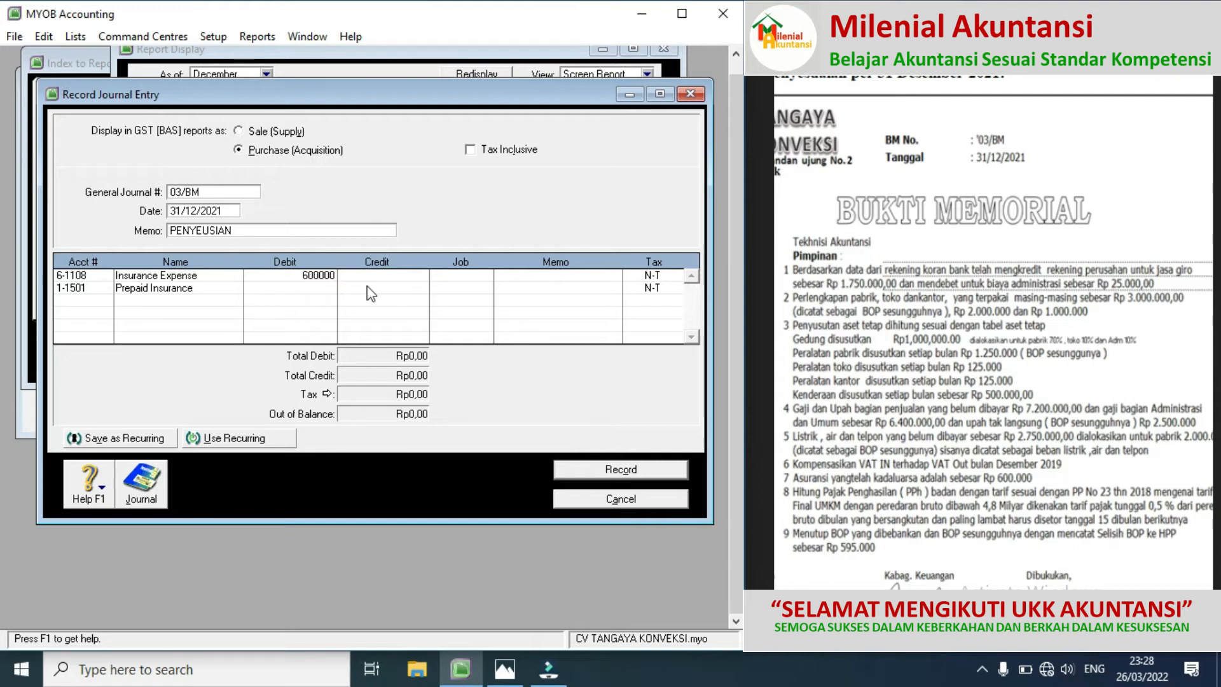
left_click(368, 288)
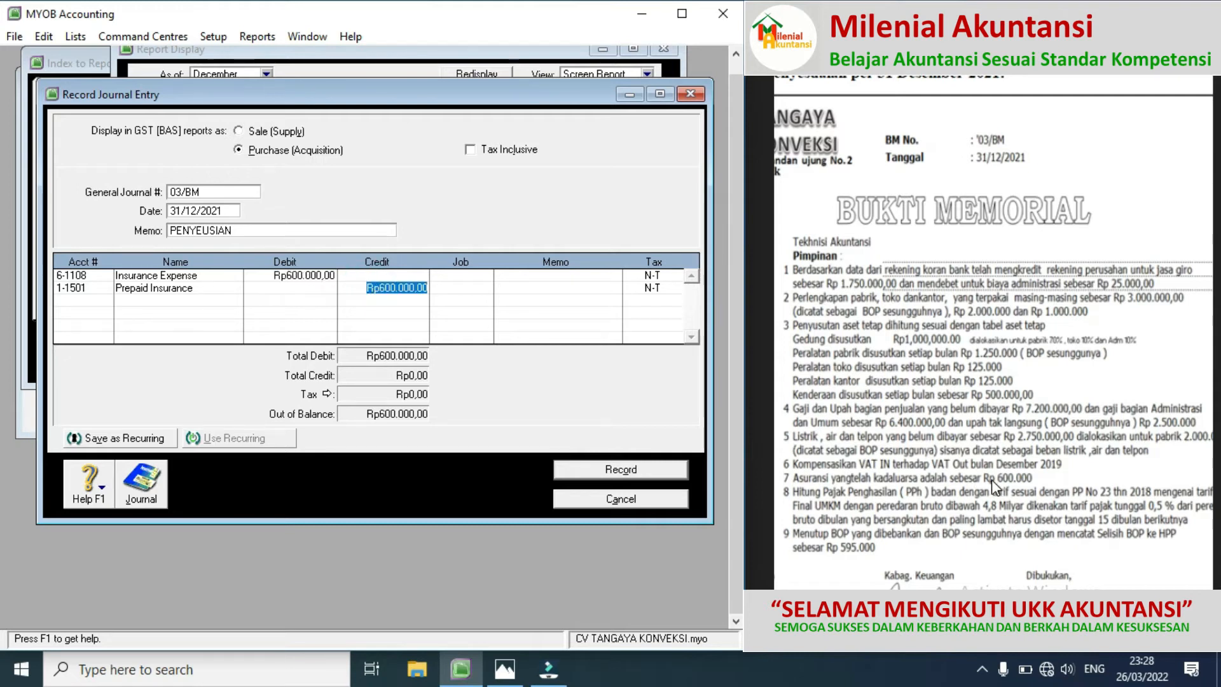
left_click(462, 287)
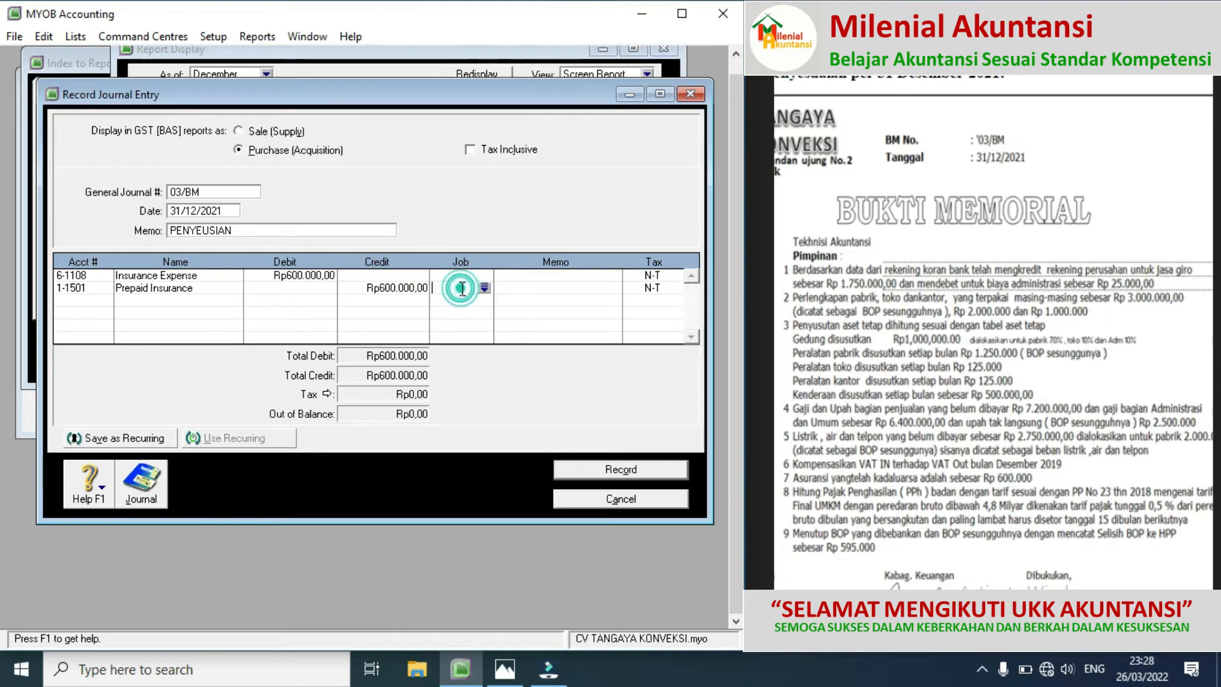
left_click(601, 469)
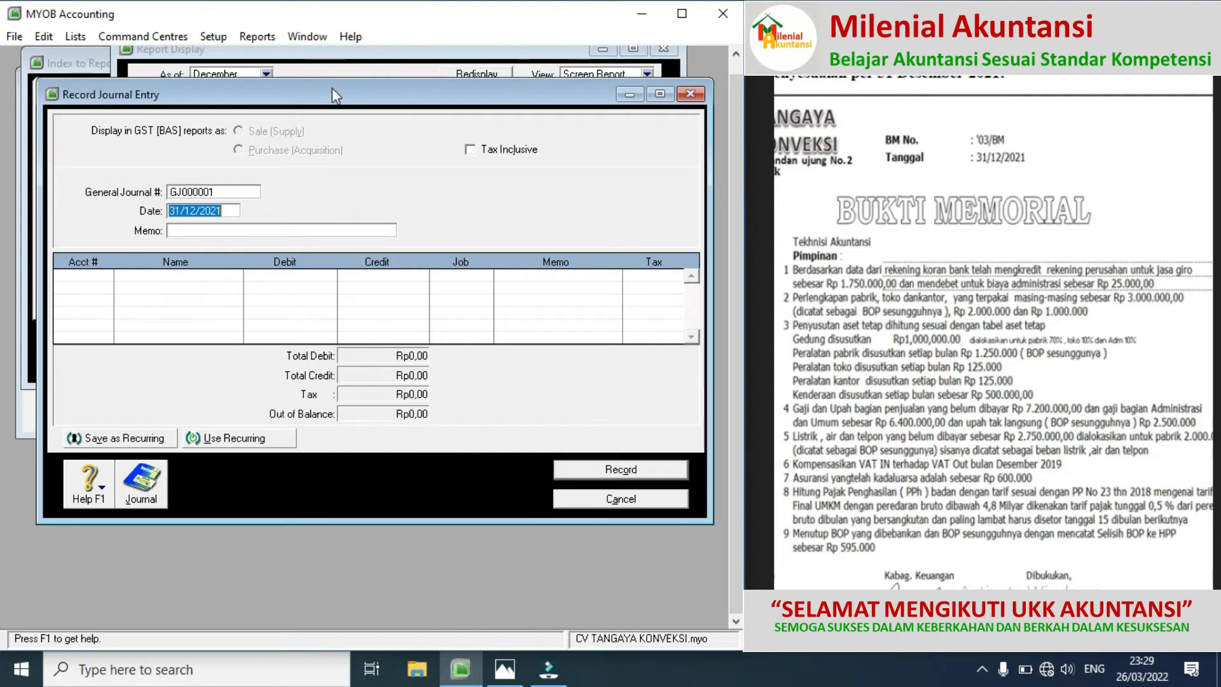
Move the blank journal entry window below the Trial Balance and look up the December sales, sales discount and sales return amounts
left_click_drag(332, 89, 322, 316)
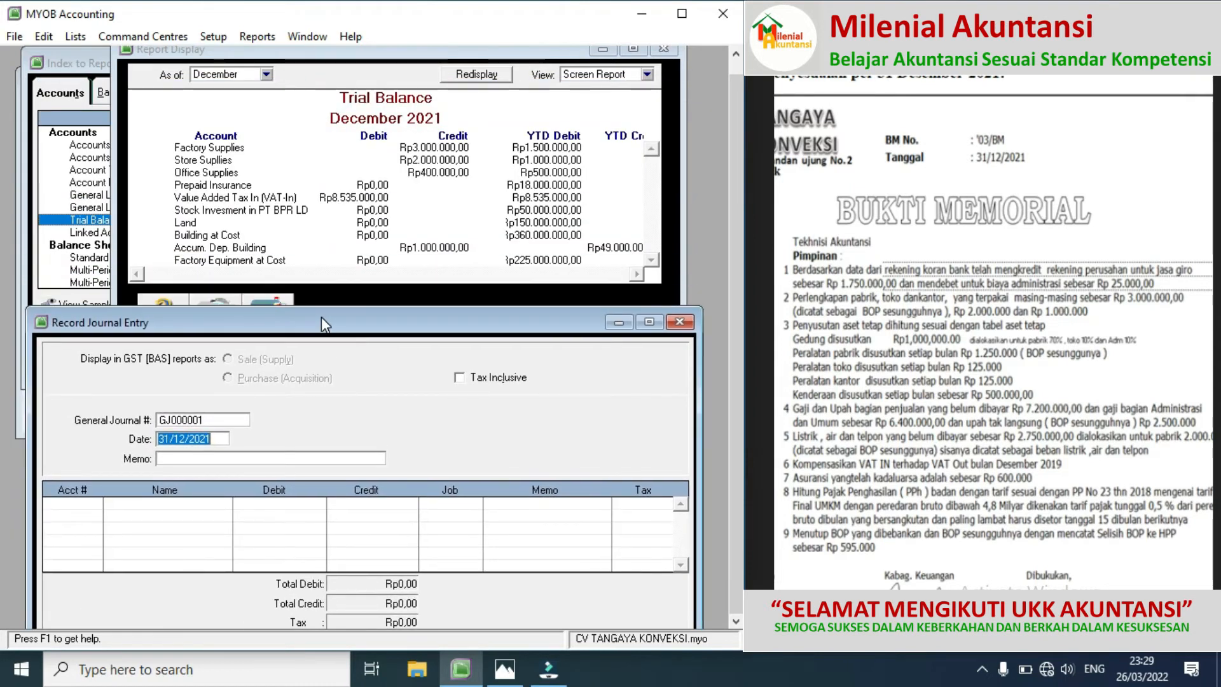
left_click(651, 261)
left_click_drag(651, 260, 653, 263)
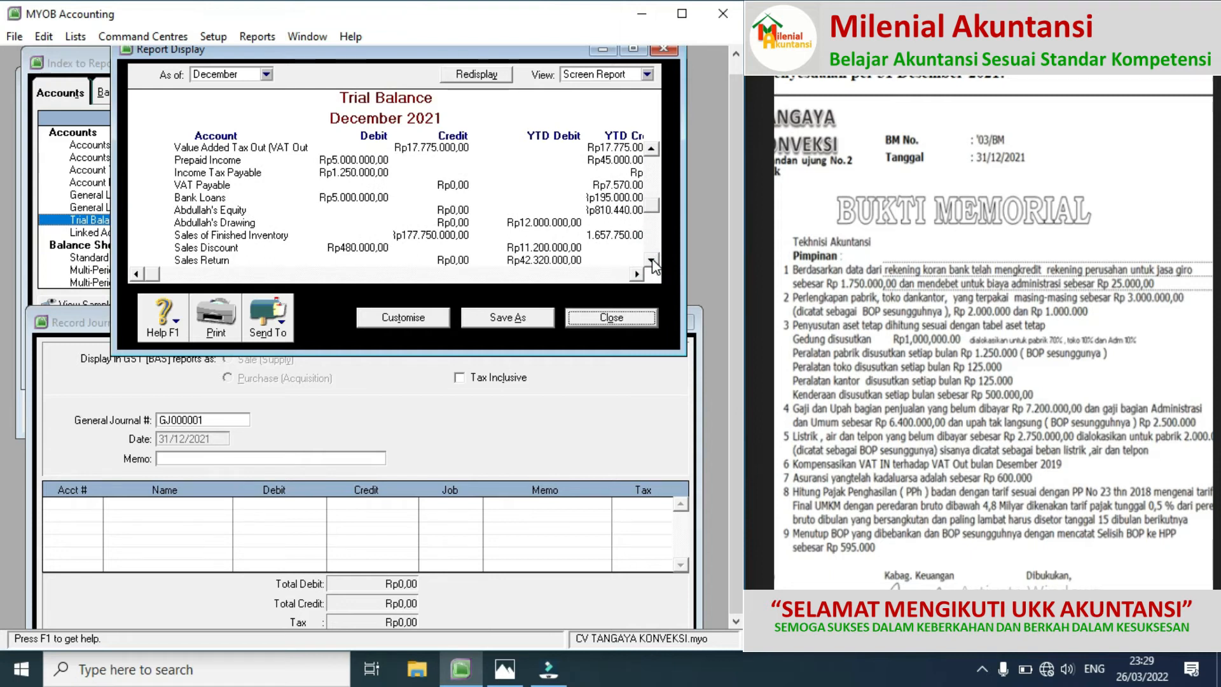
left_click(653, 262)
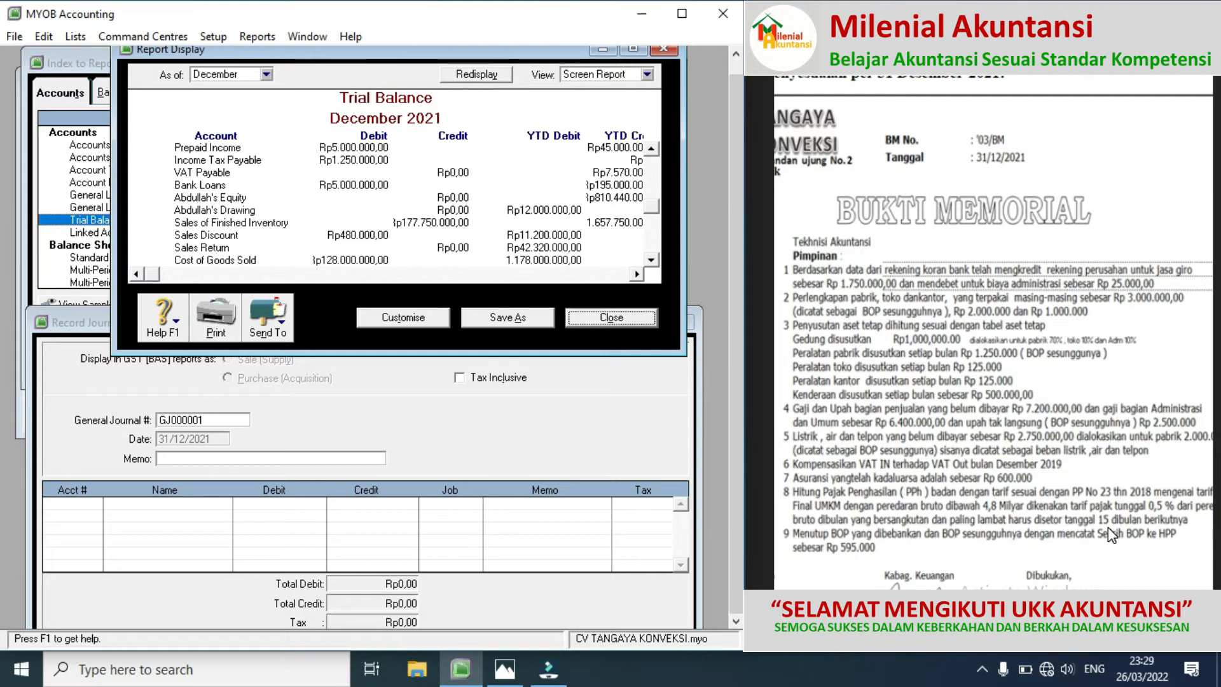
Set the income tax journal entry's number to 03/BM and its memo to PENYESUAIAN
left_click(323, 402)
left_click(217, 419)
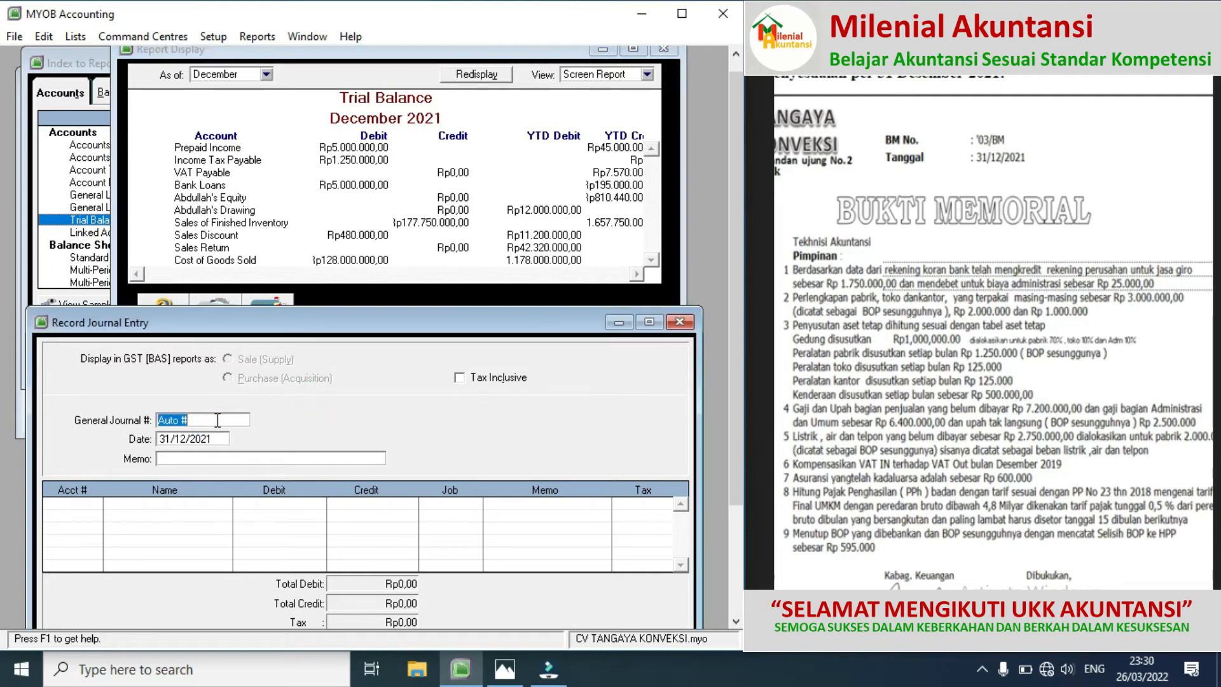
type("03/BM")
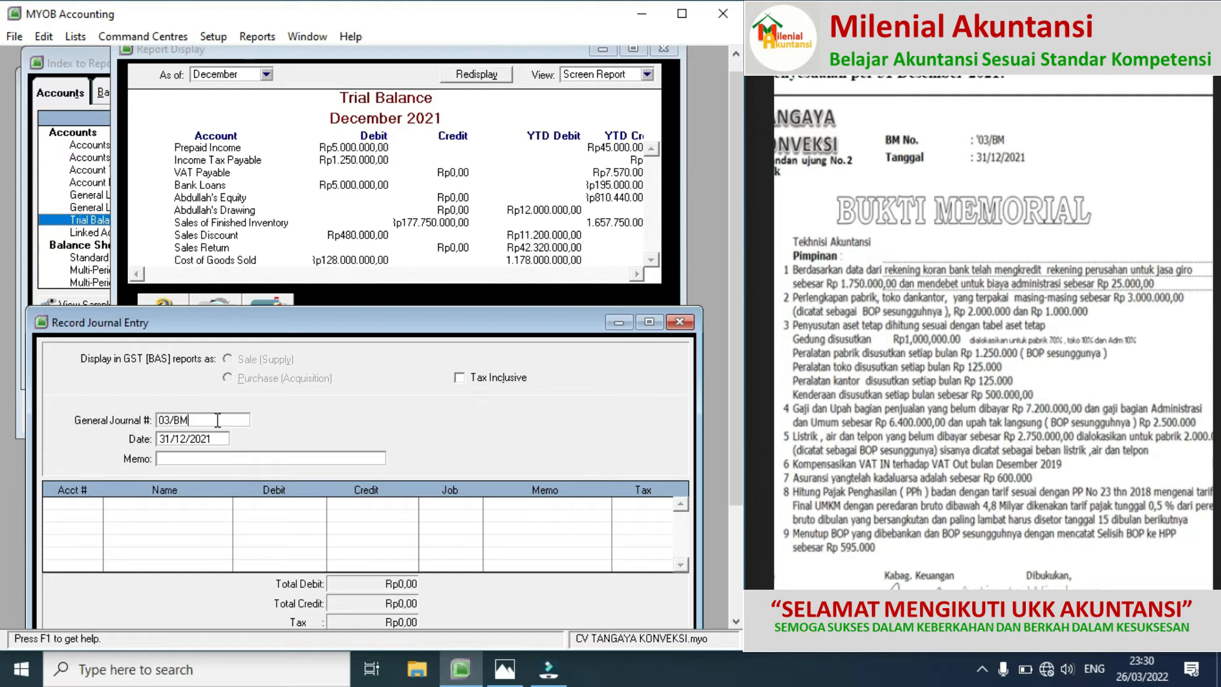
left_click(177, 457)
type("PENYESUAIAN")
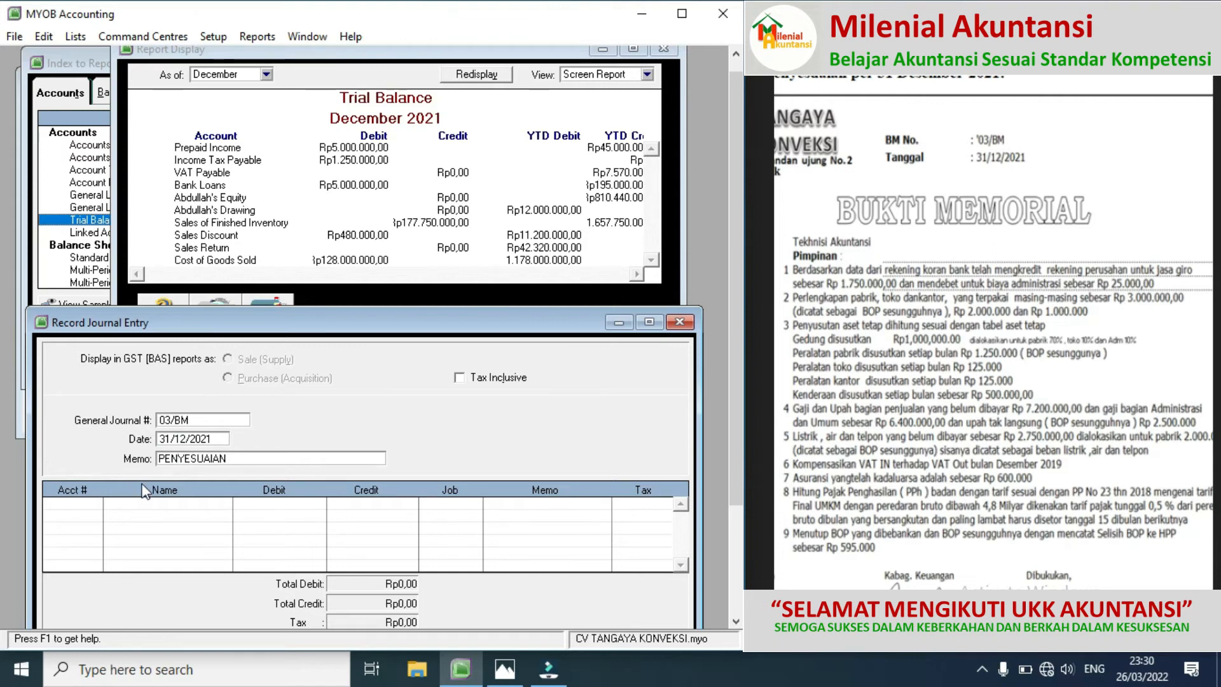
Add 9-2101 Income Tax Expenses and 2-1106 Income Tax Payable as the two lines of the income tax entry
left_click(86, 506)
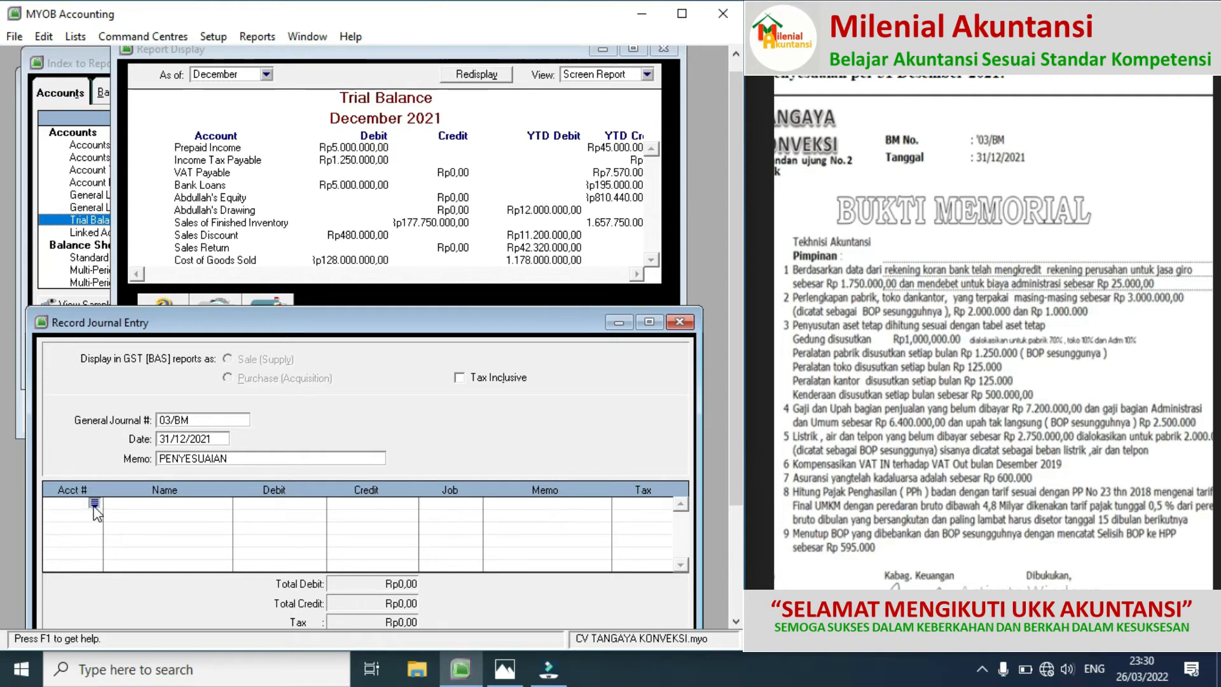
left_click(95, 503)
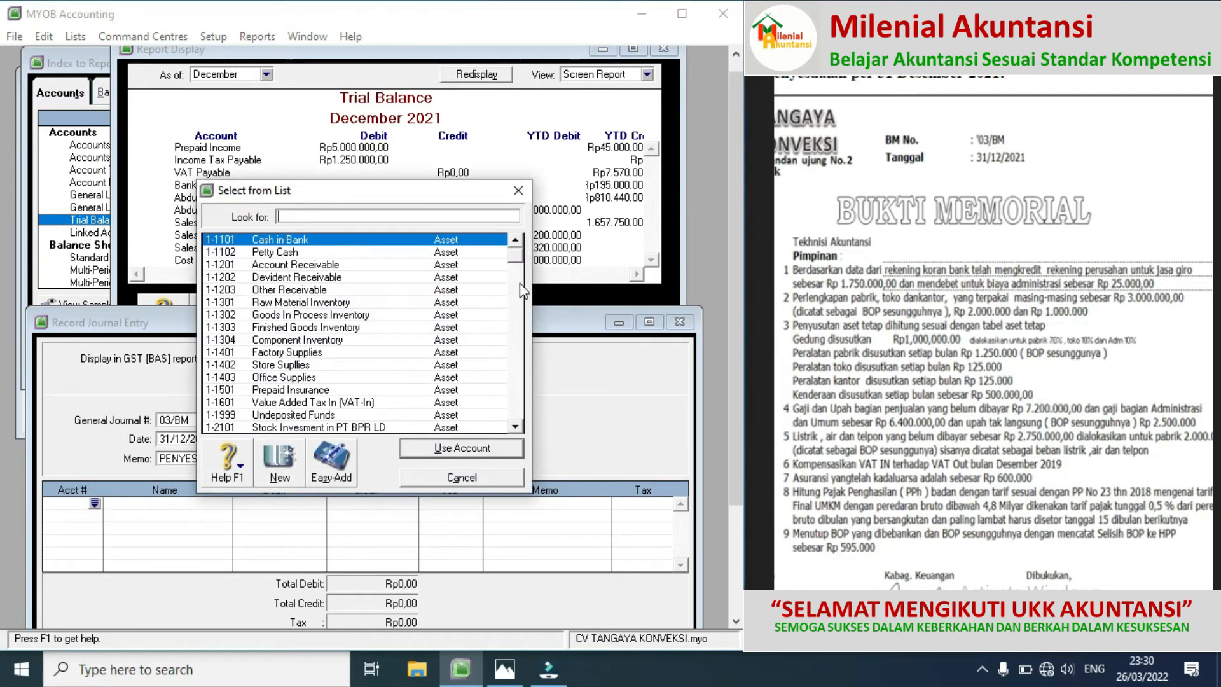
left_click_drag(515, 260, 518, 415)
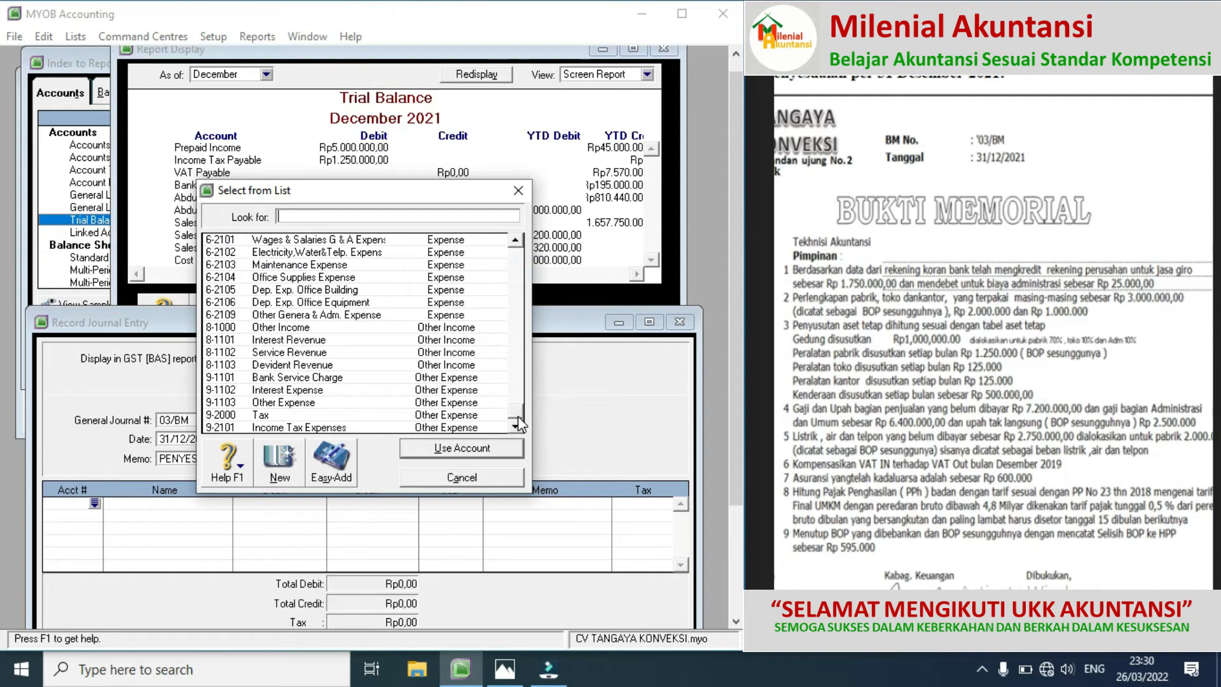
double_click(325, 430)
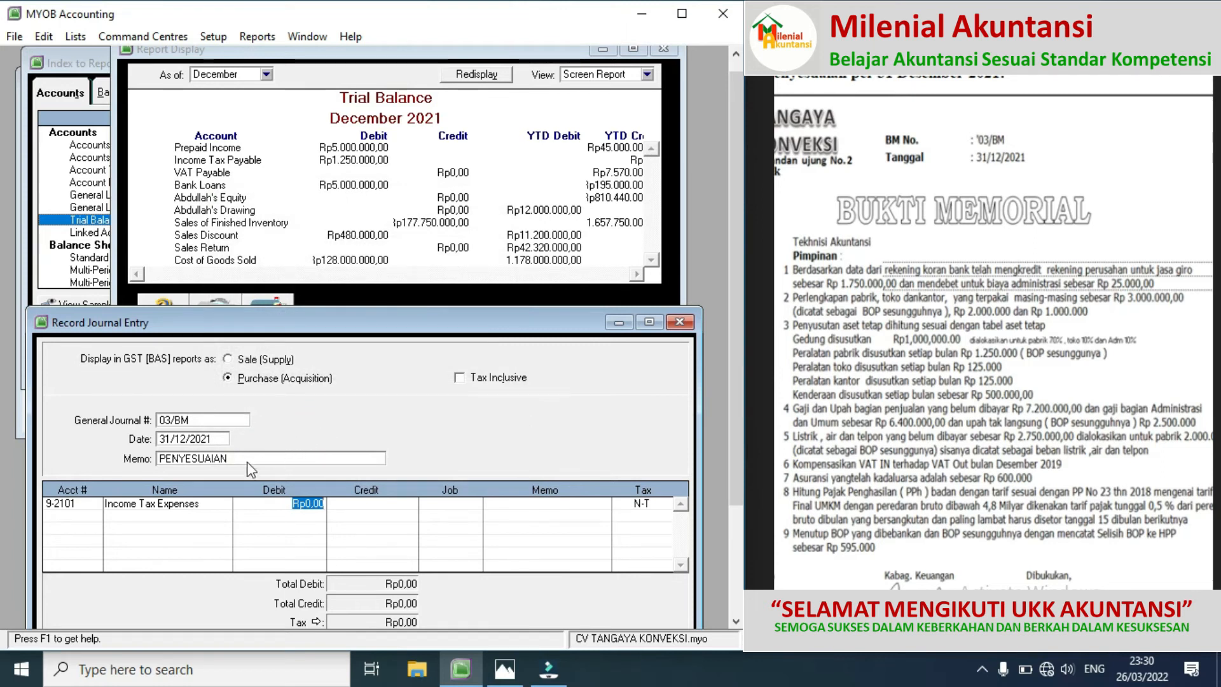
left_click(85, 525)
left_click(94, 515)
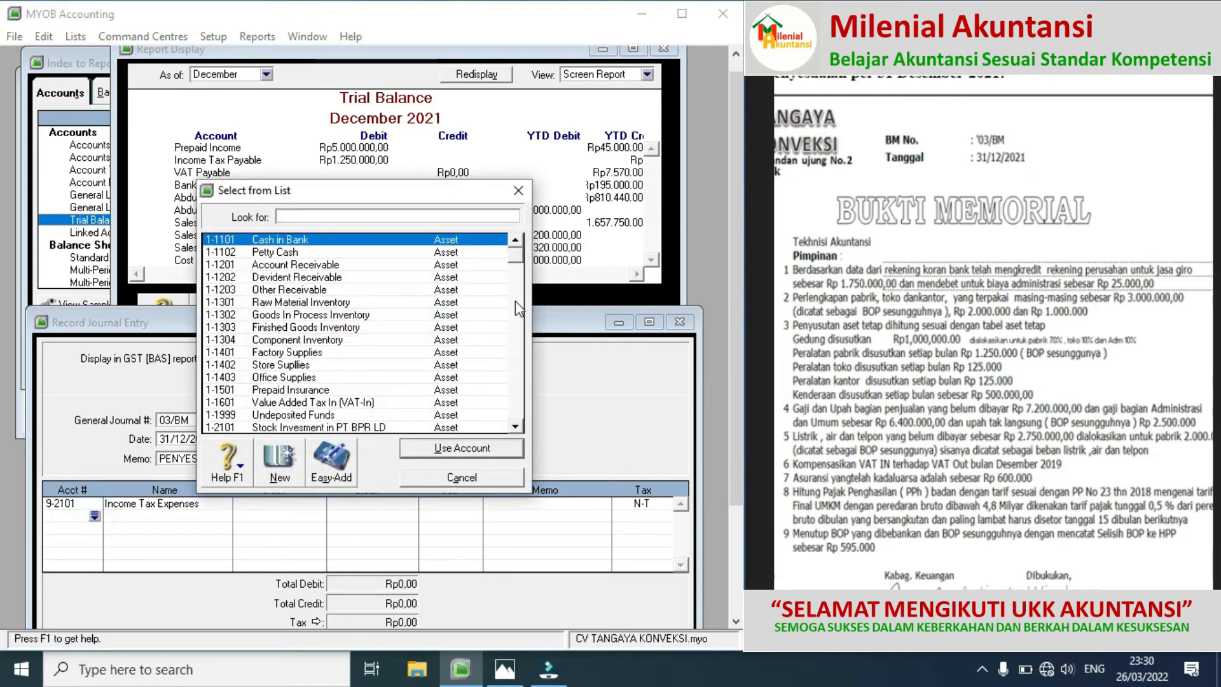
left_click(518, 294)
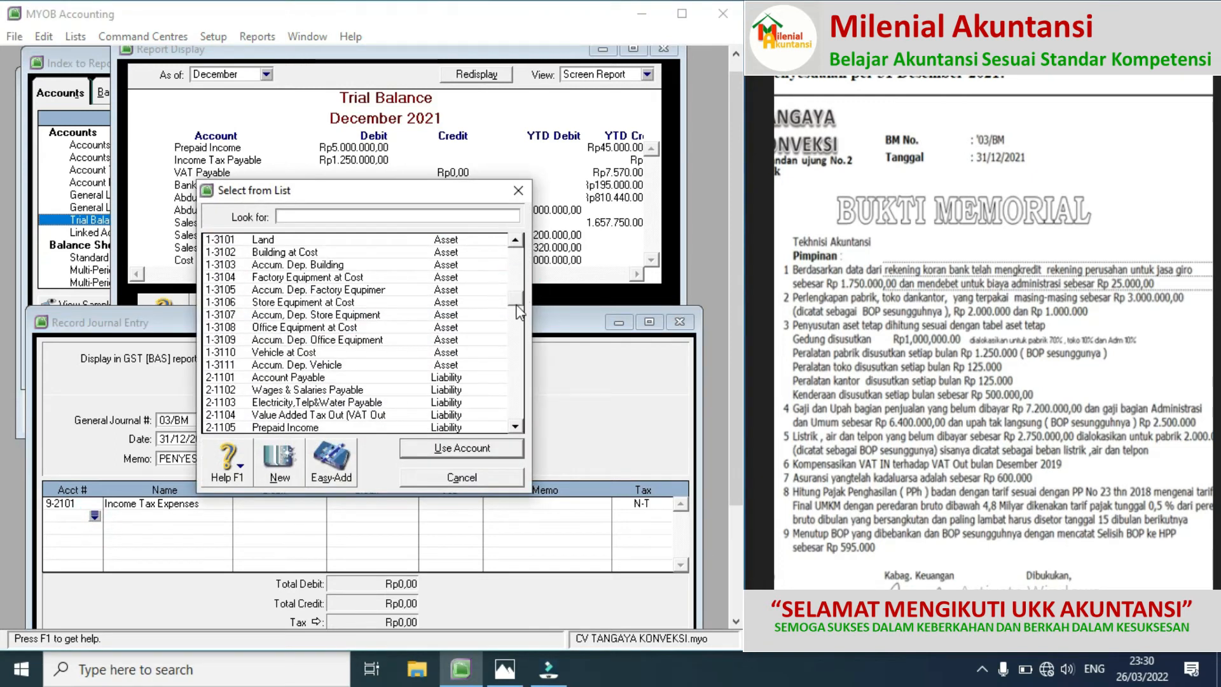
left_click(516, 301)
left_click_drag(515, 302, 516, 308)
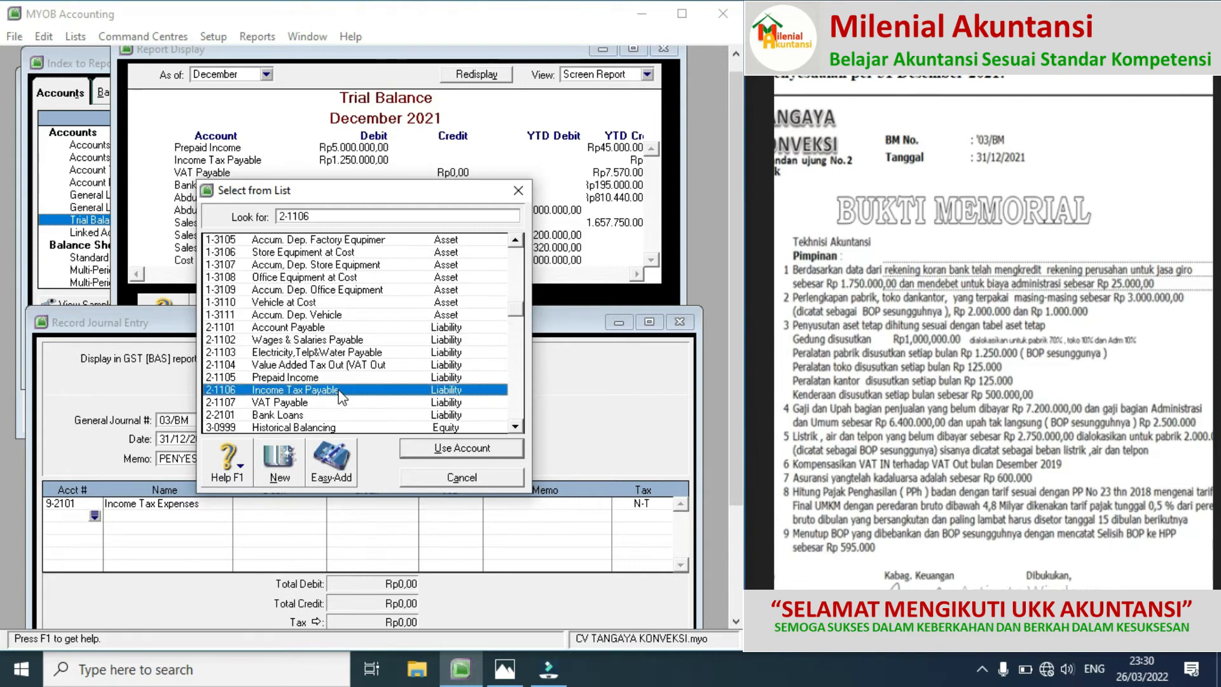
double_click(340, 396)
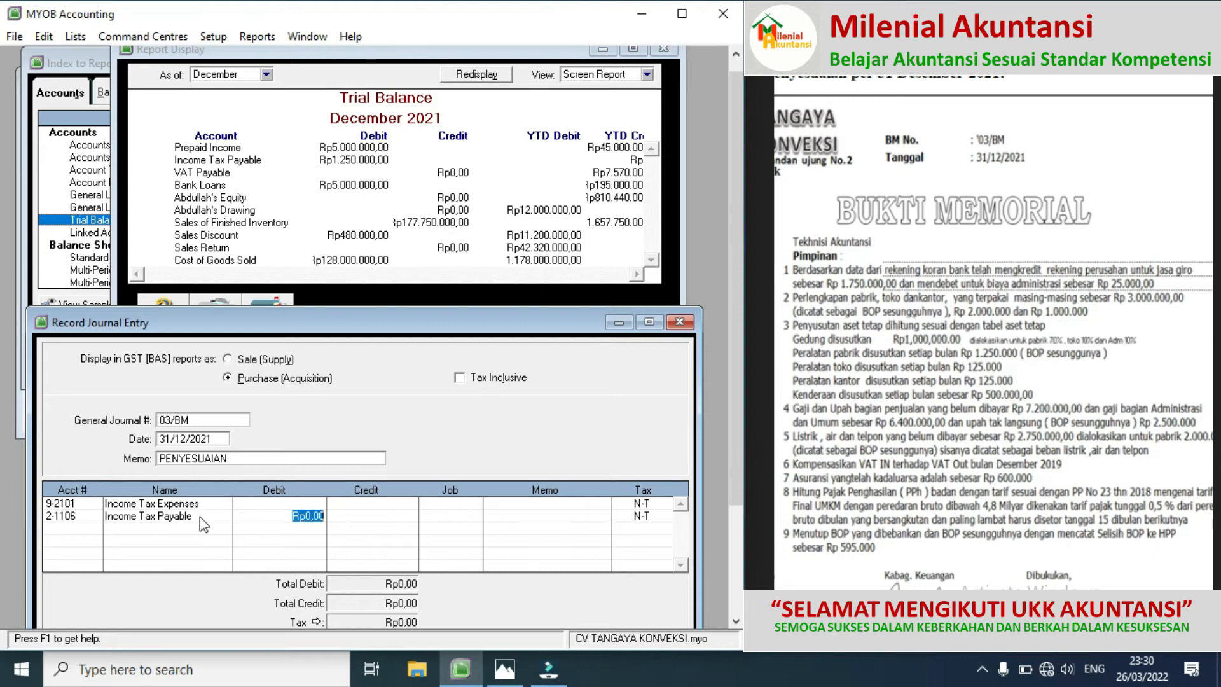
Switch to Calculator and compute the final income tax as 177.750.000 × 0,5%
left_click(21, 679)
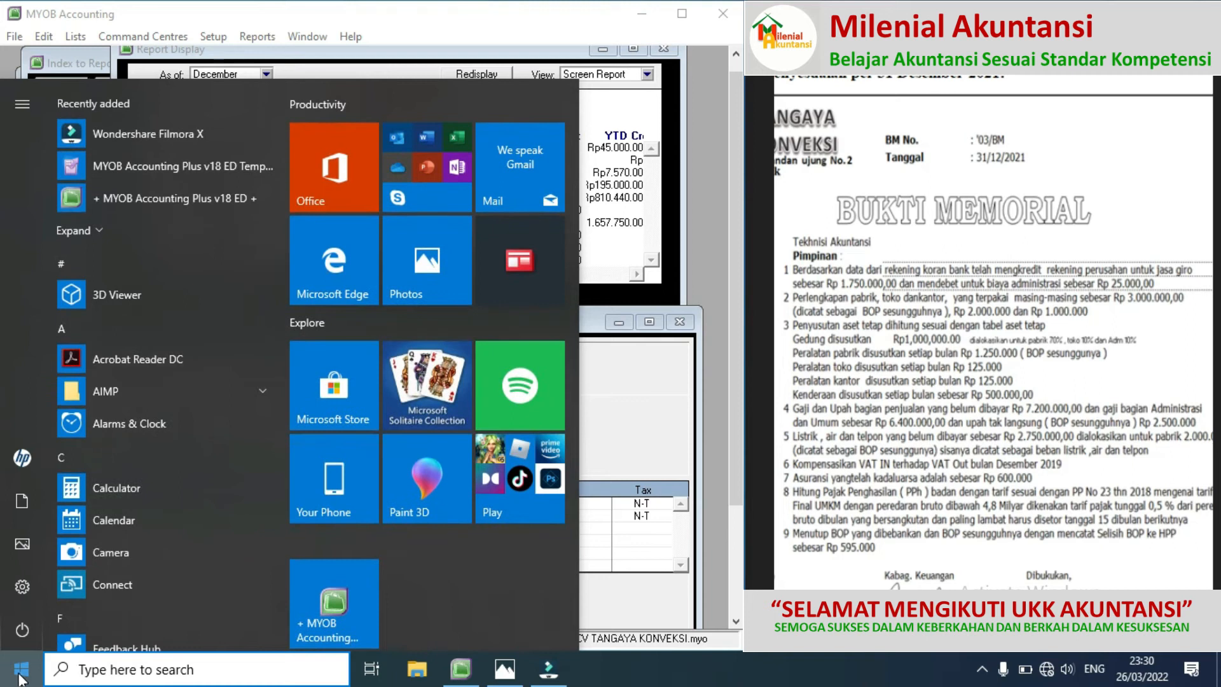
left_click(115, 488)
left_click(80, 432)
double_click(82, 344)
left_click(83, 344)
left_click(150, 383)
double_click(156, 480)
double_click(156, 480)
left_click(291, 327)
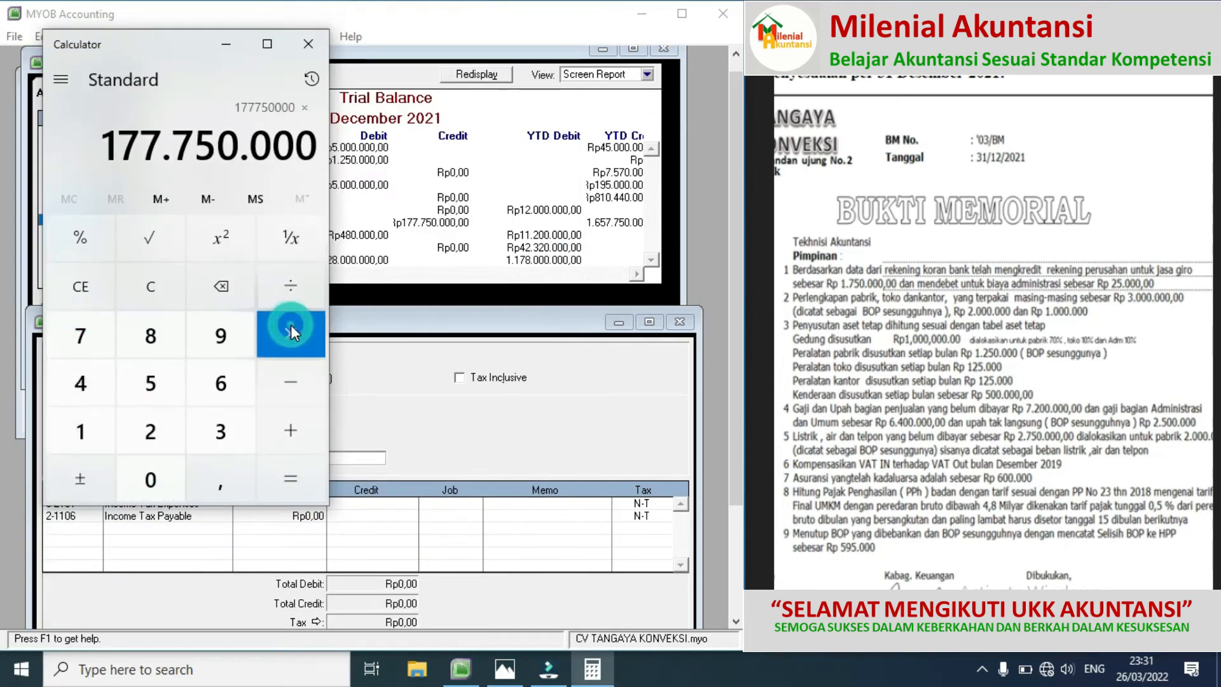
left_click(156, 480)
left_click(205, 478)
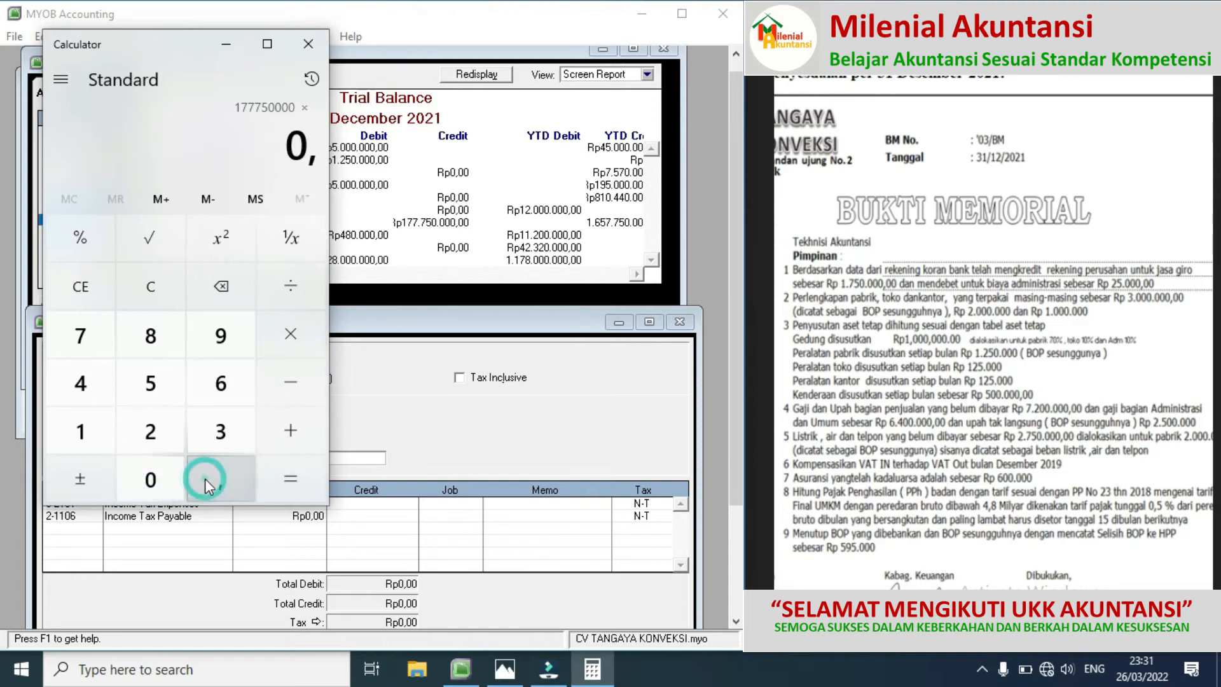
left_click(153, 382)
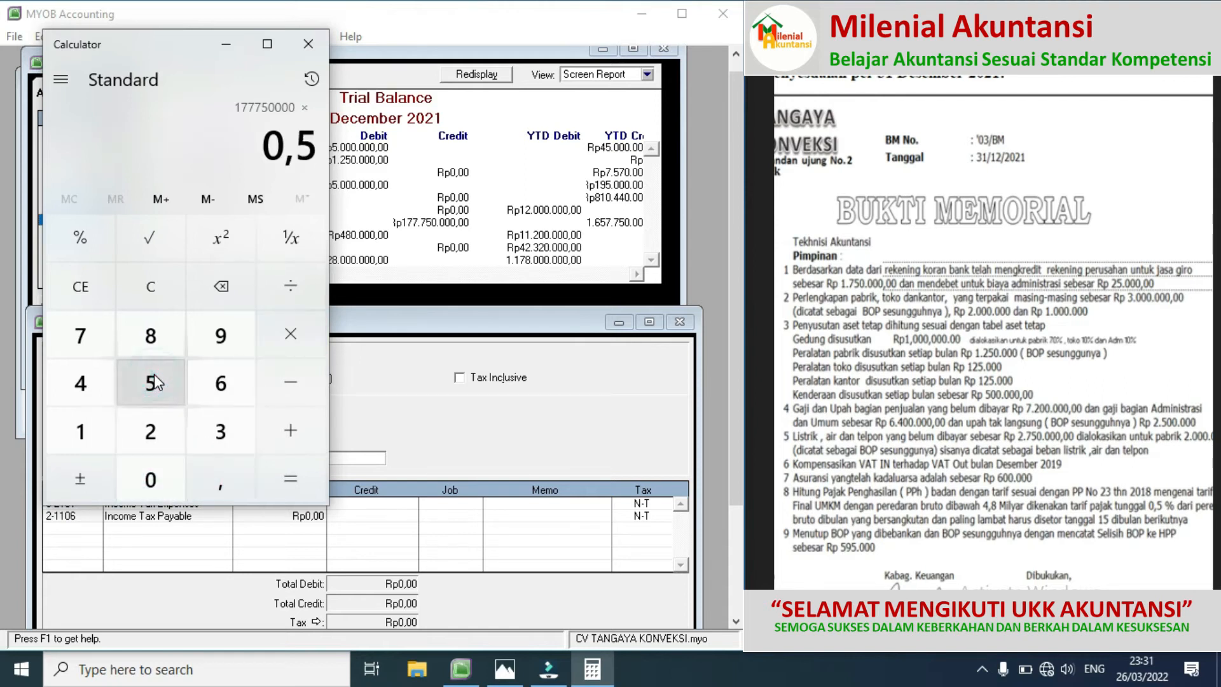
left_click(90, 244)
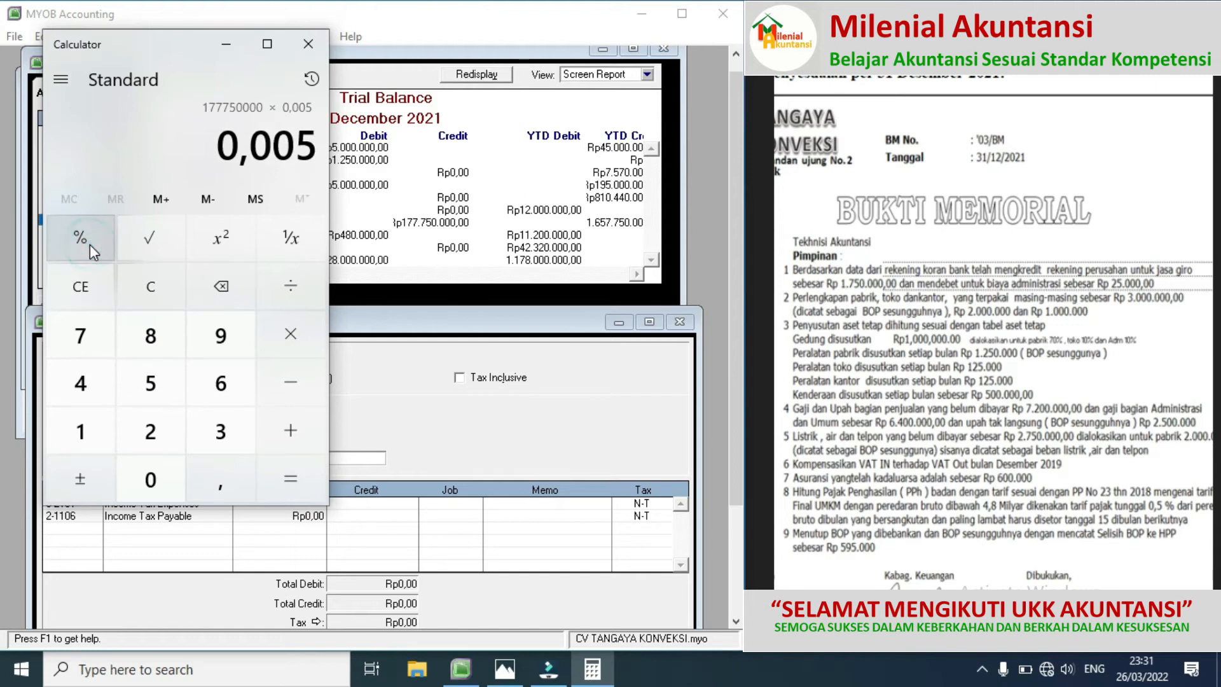
left_click(301, 477)
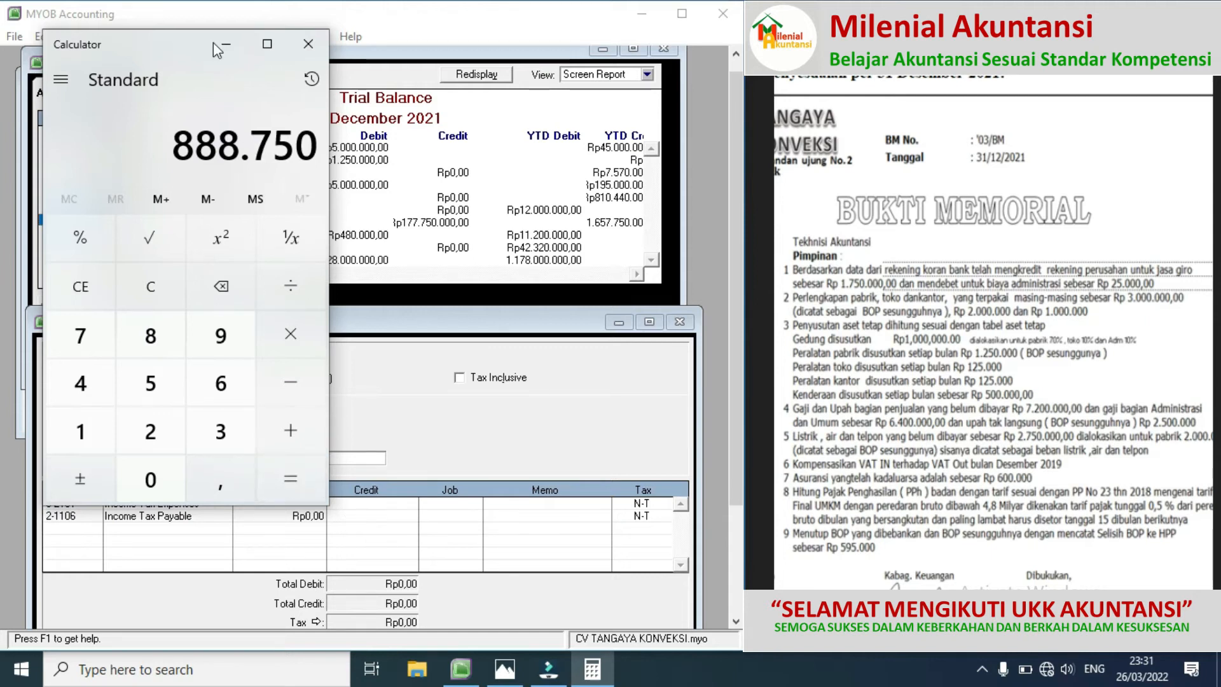
Debit Income Tax Expenses and credit Income Tax Payable with Rp888.750, close Calculator, and record the entry
left_click(175, 37)
left_click_drag(175, 37, 175, 9)
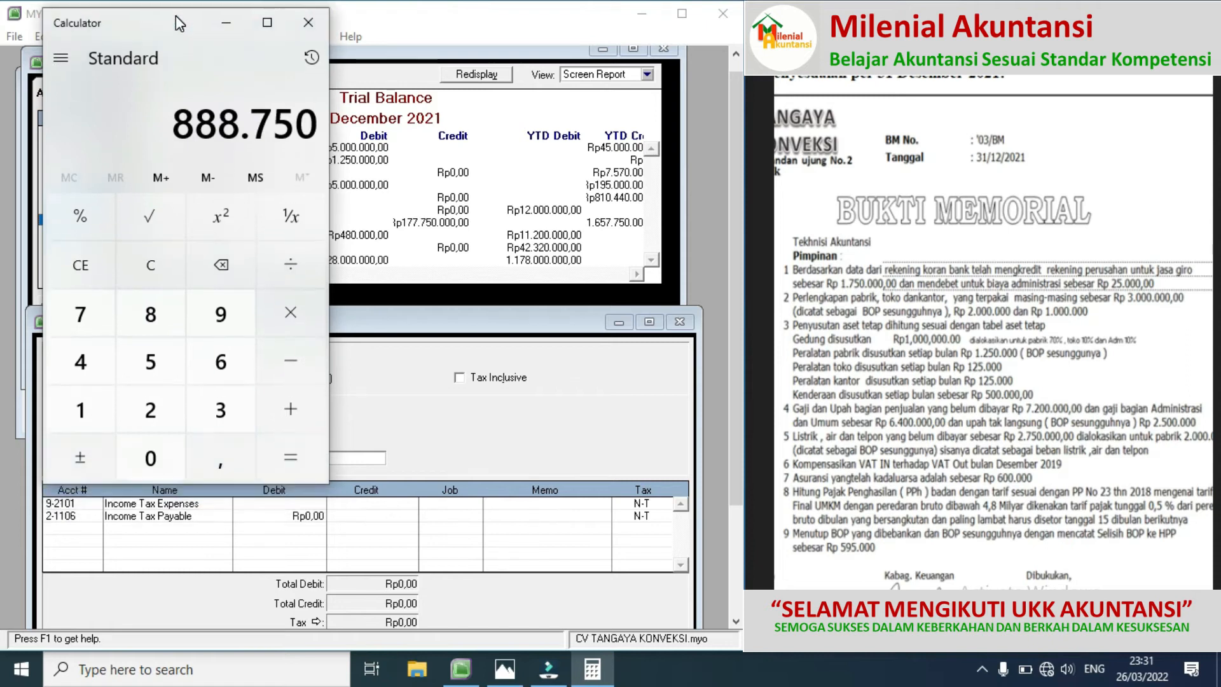
left_click(273, 509)
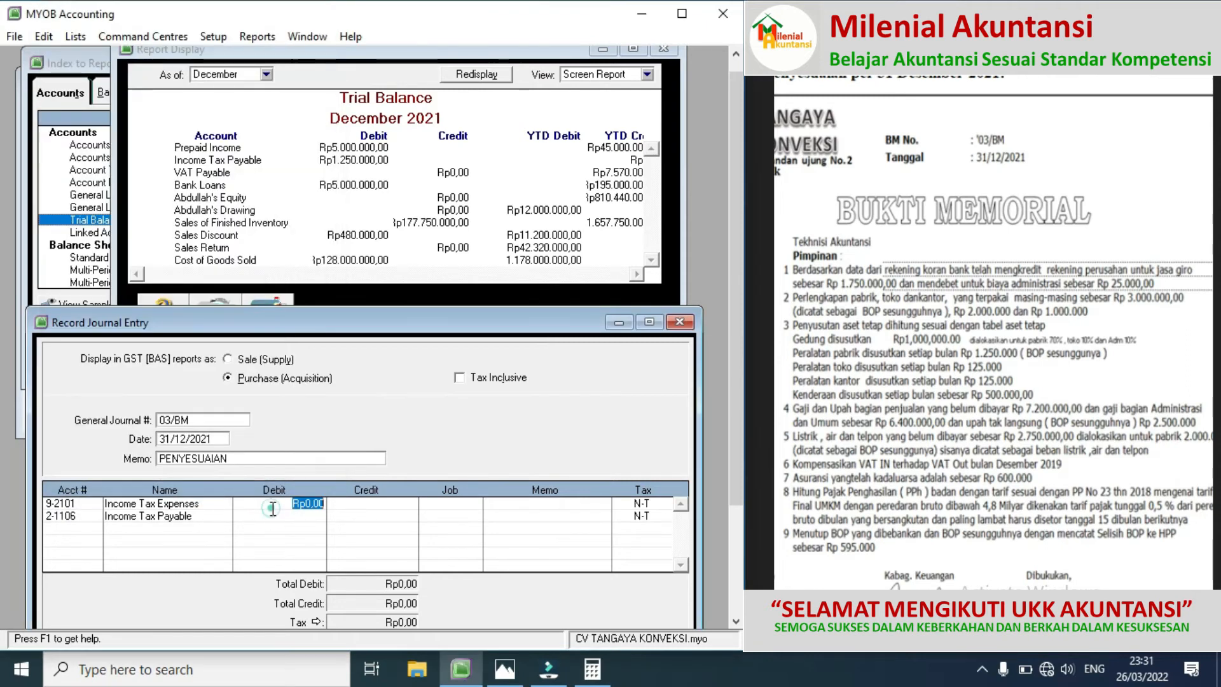
type("888750")
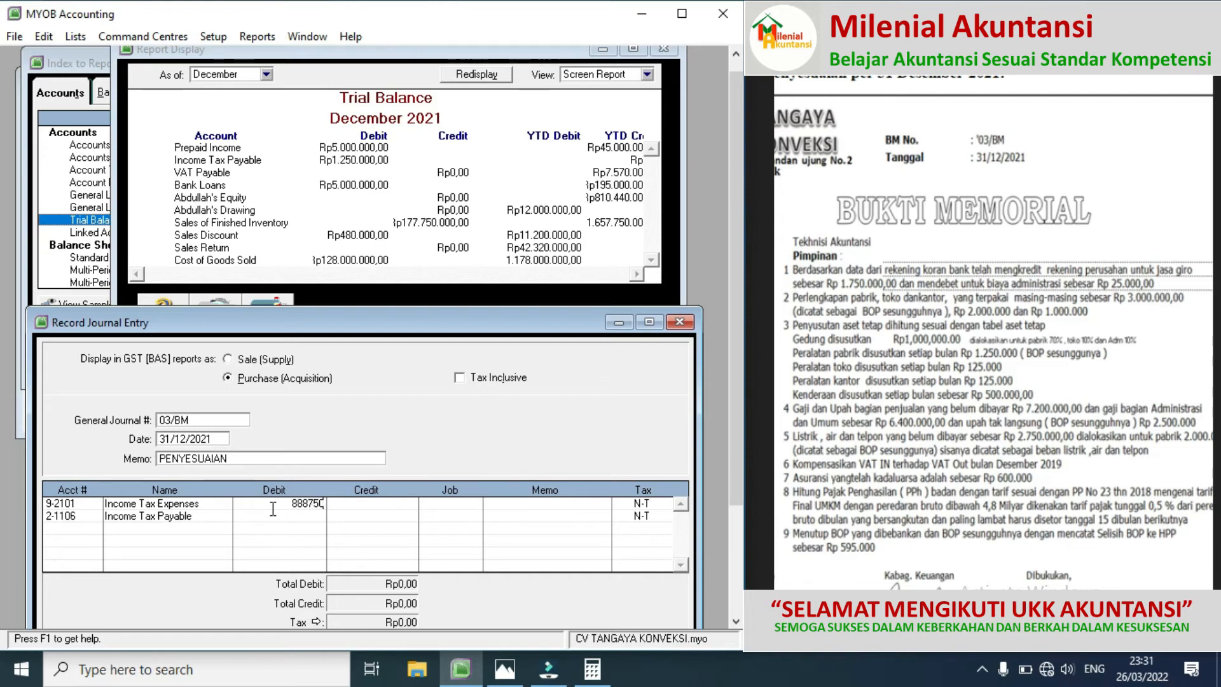
left_click(388, 517)
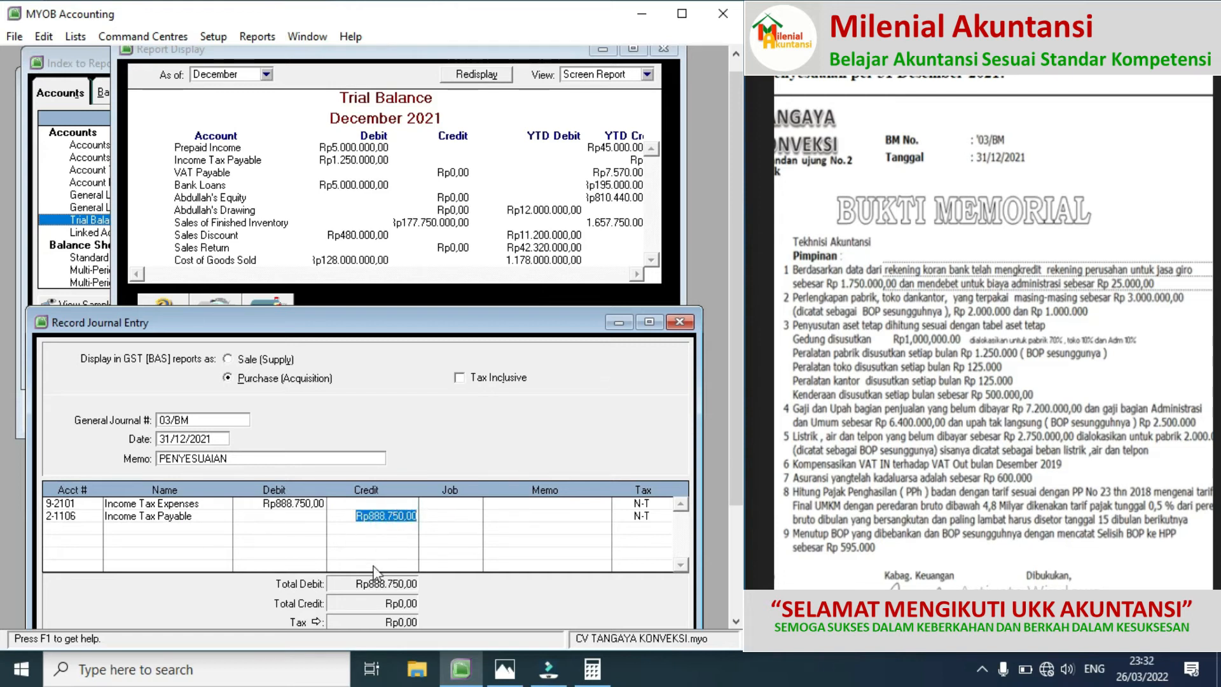
left_click(592, 668)
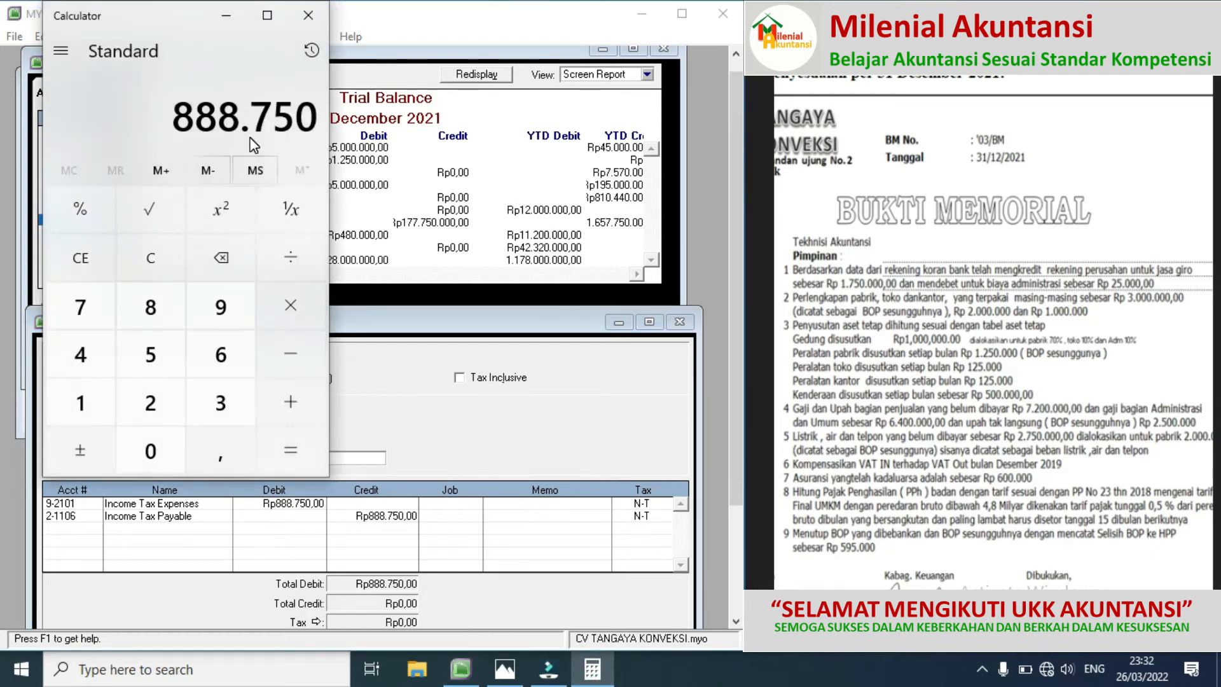
left_click(309, 15)
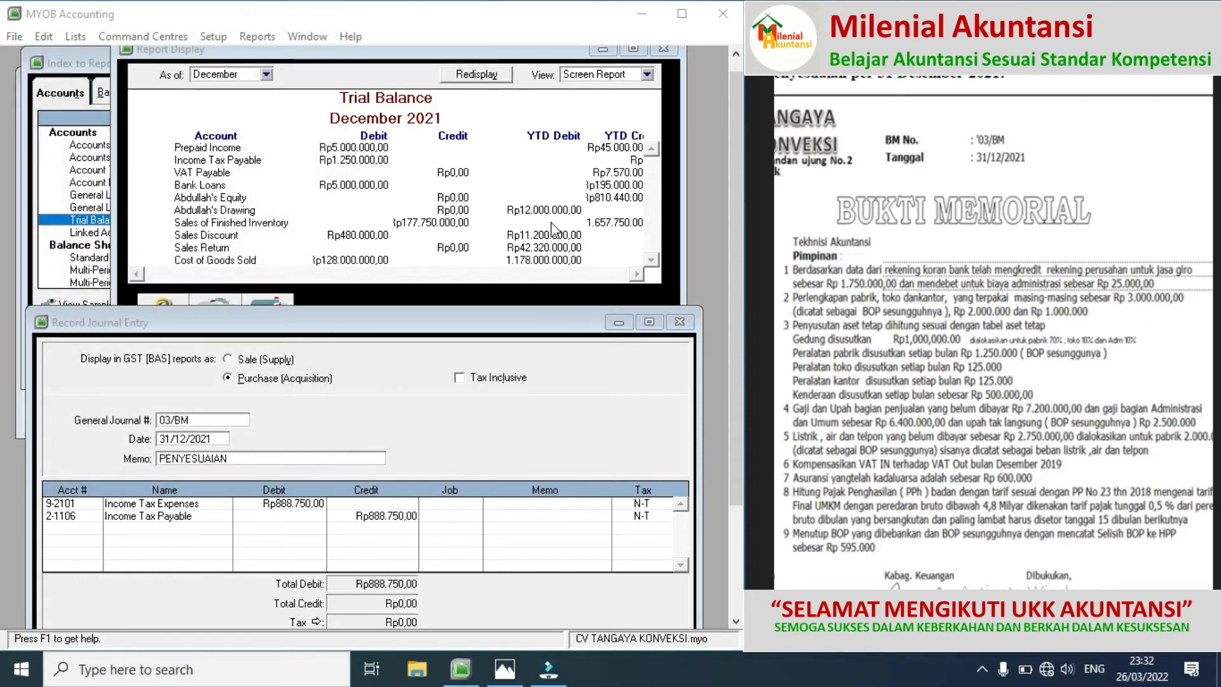
left_click_drag(506, 317, 504, 197)
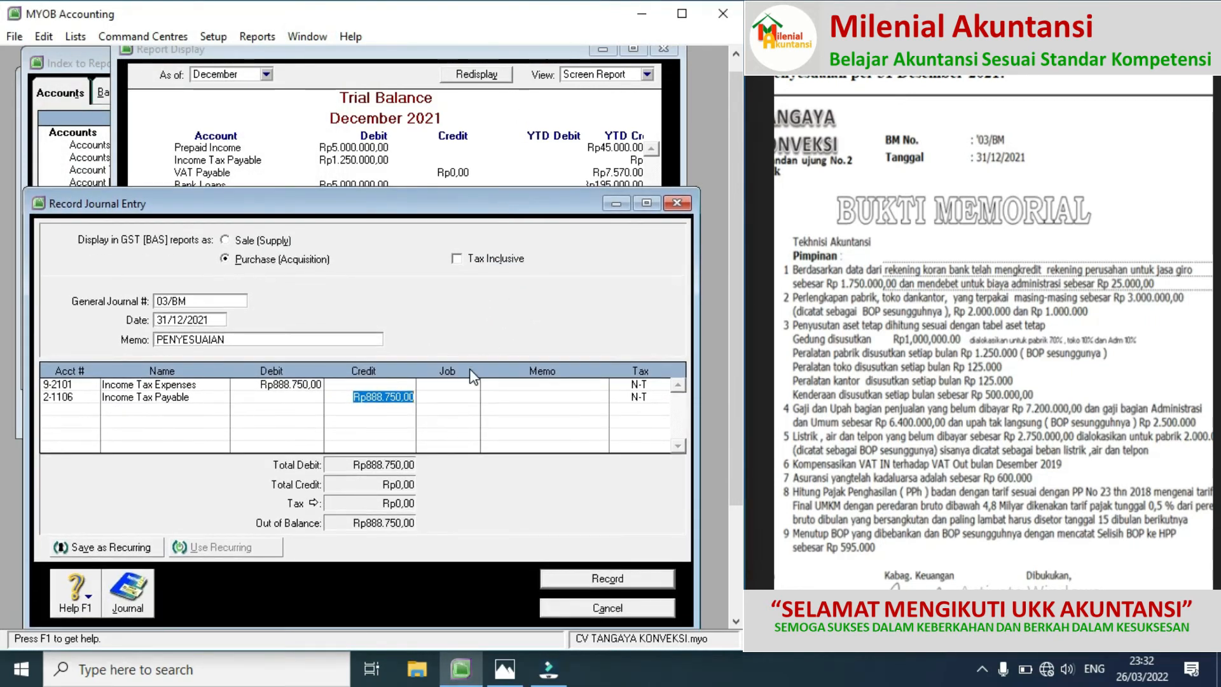
left_click(452, 395)
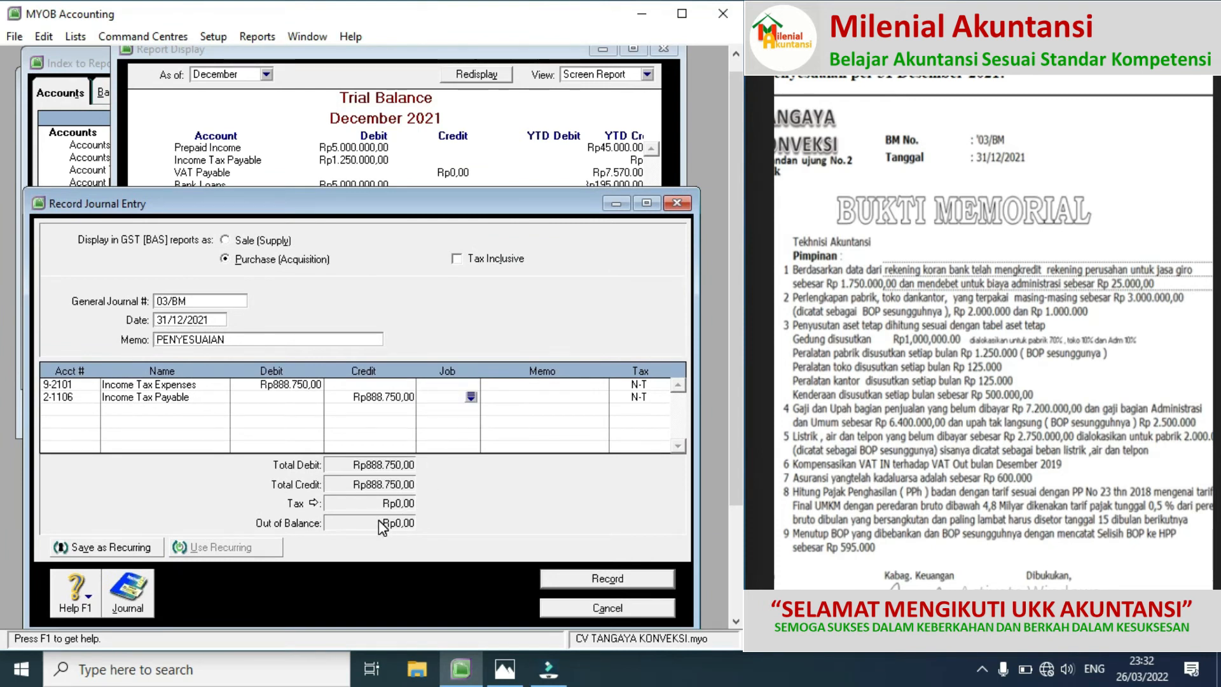
left_click(568, 575)
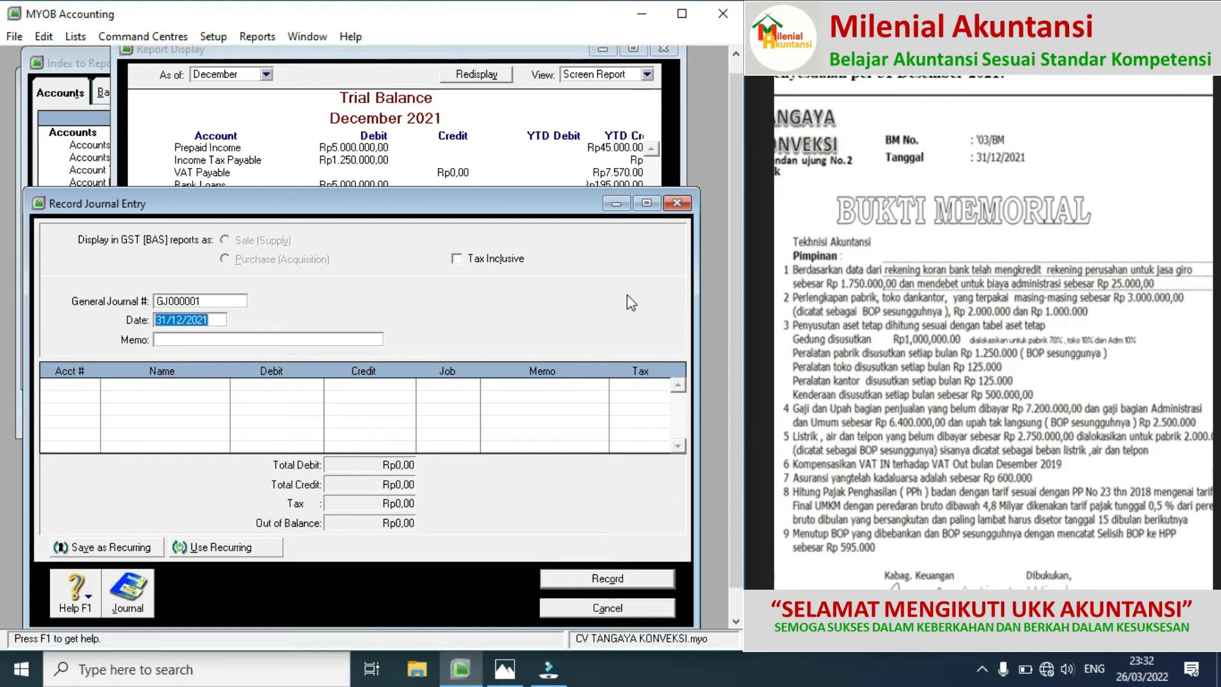
Move the blank journal entry window below the Trial Balance and look up the applied and actual factory overhead costs
left_click_drag(484, 211, 507, 307)
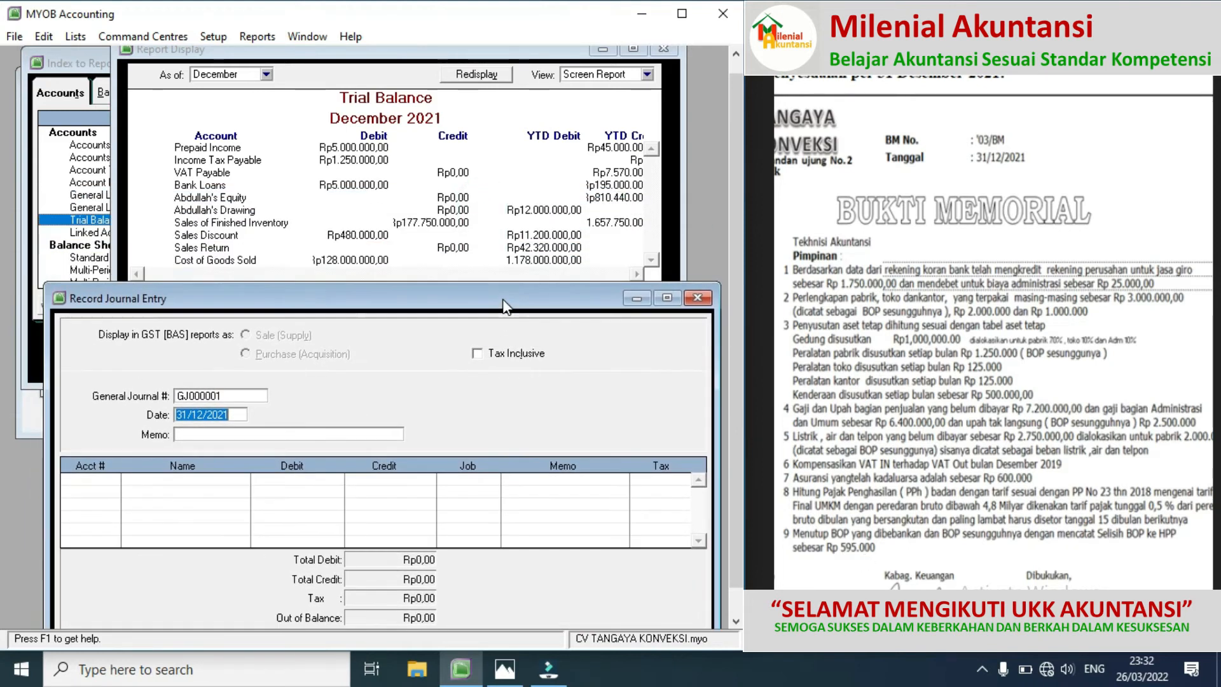
left_click(654, 260)
left_click(653, 259)
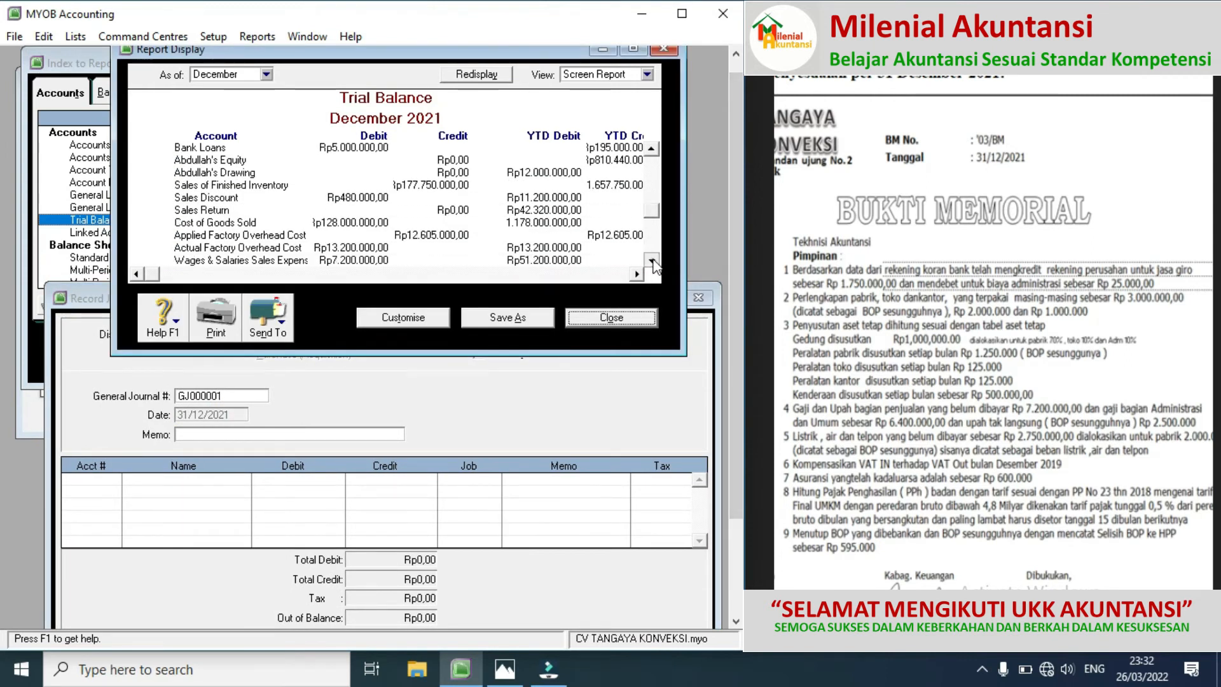
left_click(654, 260)
left_click(653, 260)
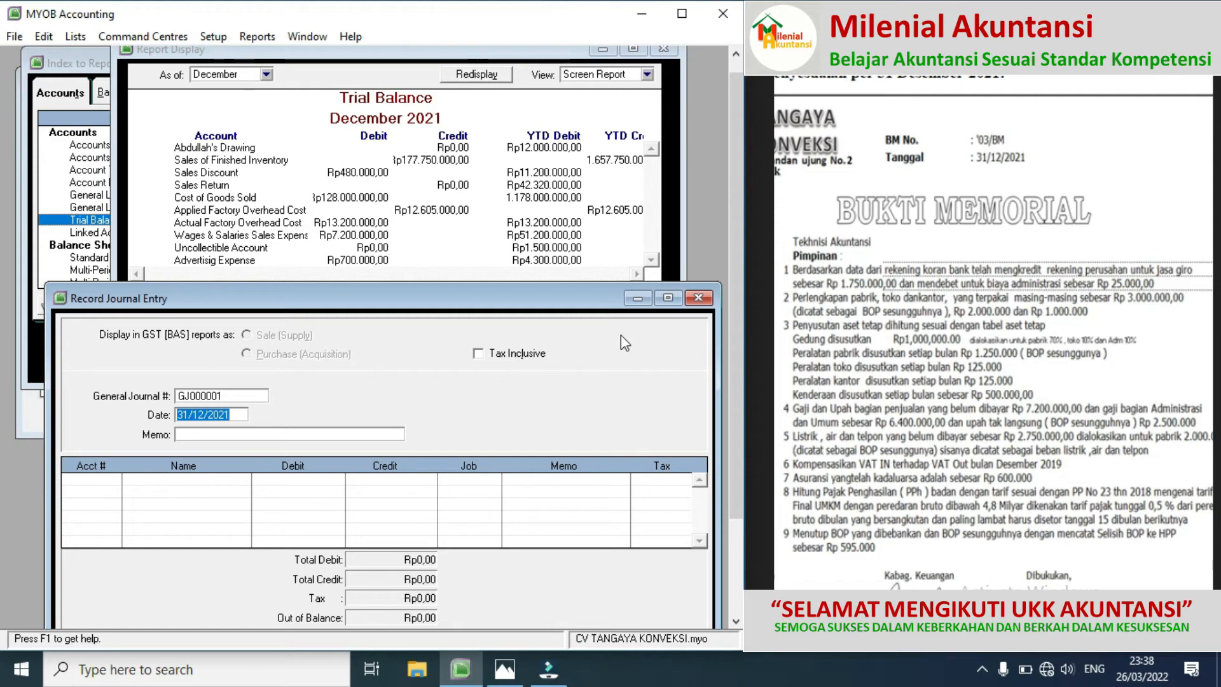
Set the factory overhead closing entry's number to 03/BM and its memo to PENYESUAIAN
left_click(229, 395)
type("0")
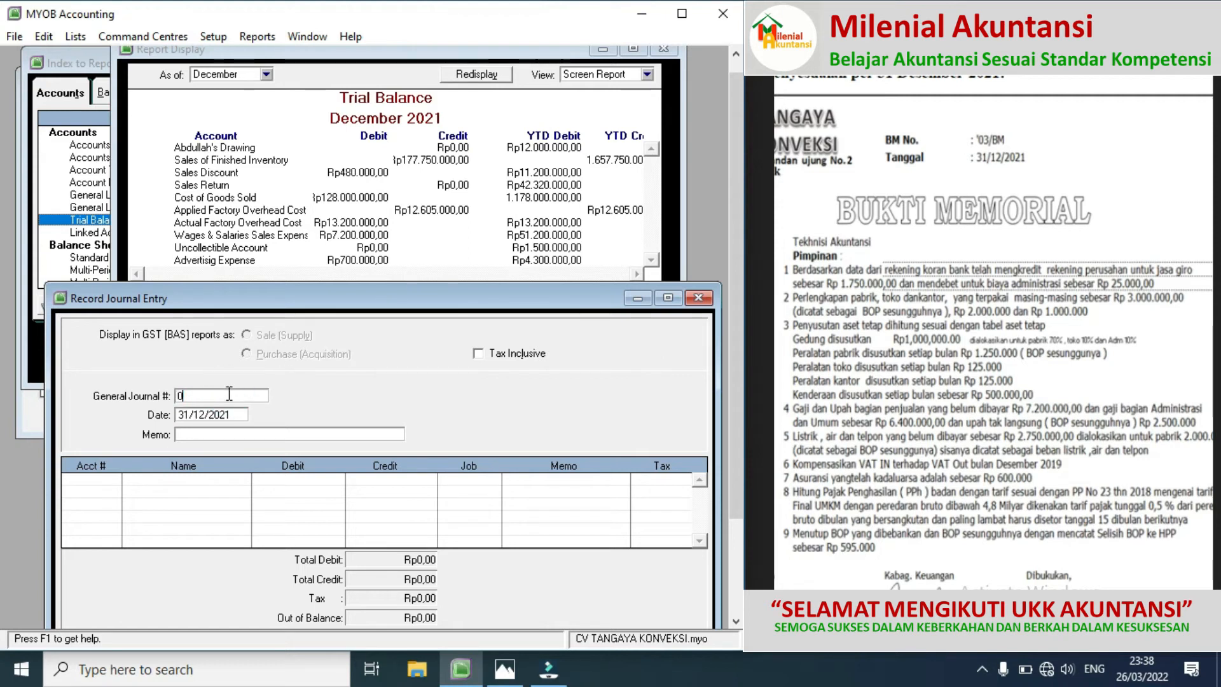
type("3/BM")
left_click(196, 436)
type("P")
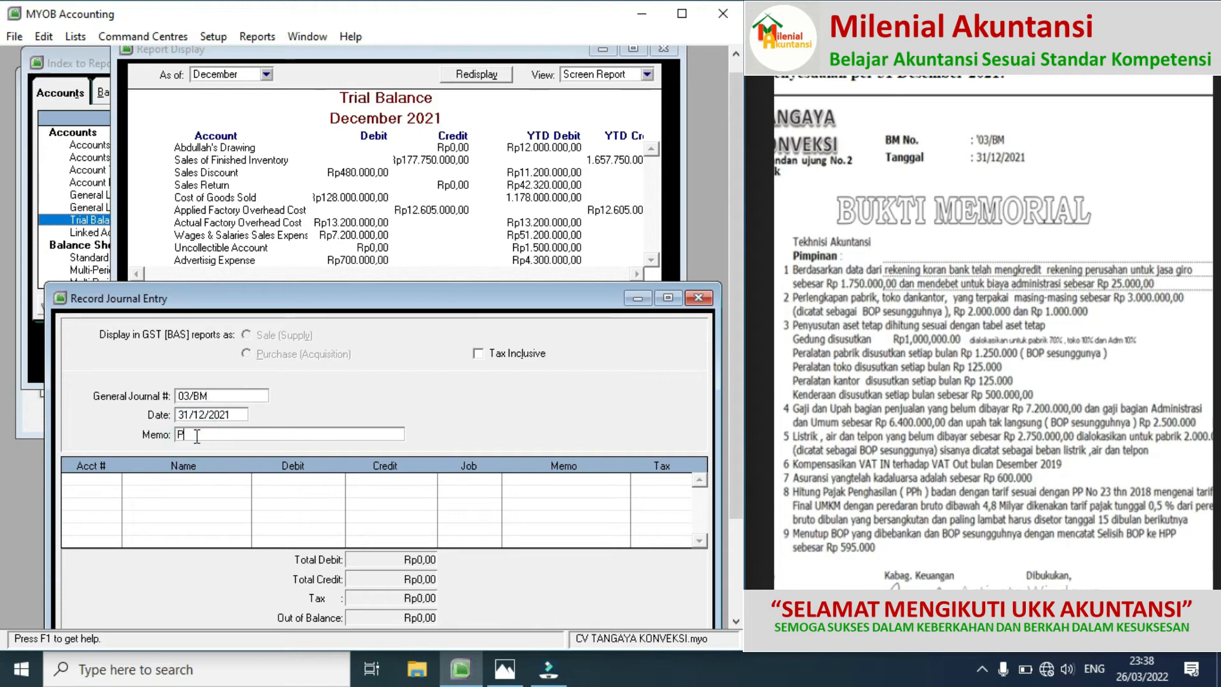
type("ENYEUSIA")
type("UAIAN")
Select Applied Factory Overhead Cost (5-4101) as the account on the journal entry's first line
left_click(94, 482)
left_click(114, 479)
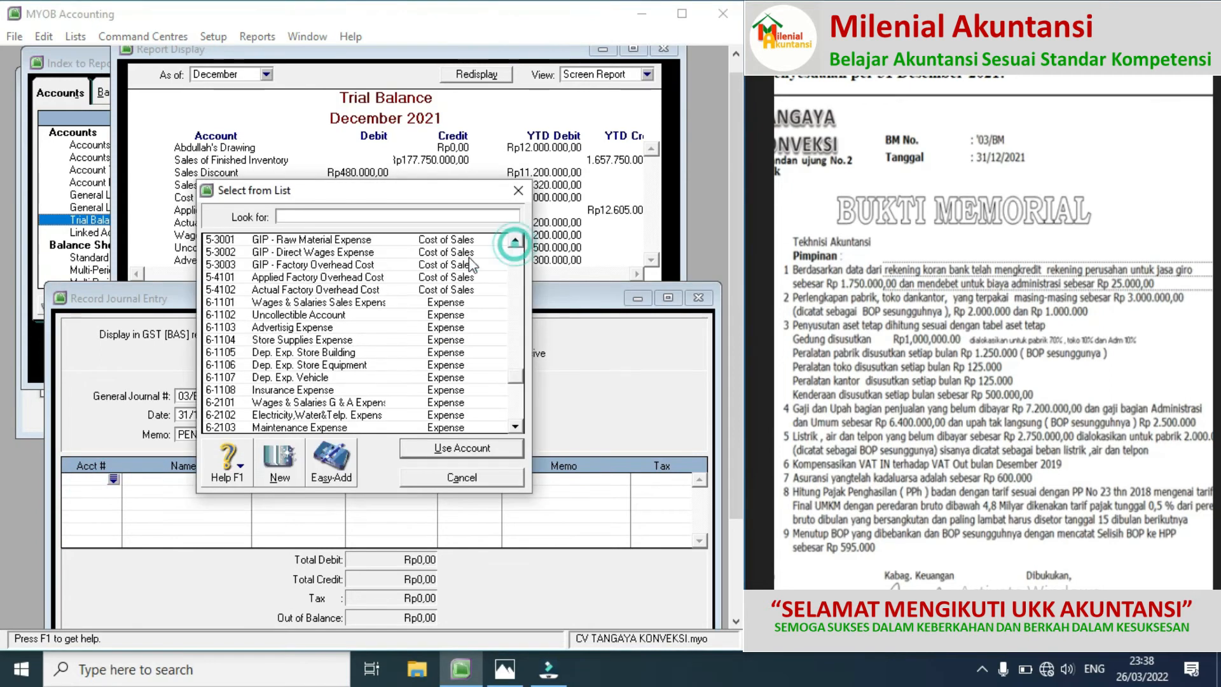
double_click(356, 277)
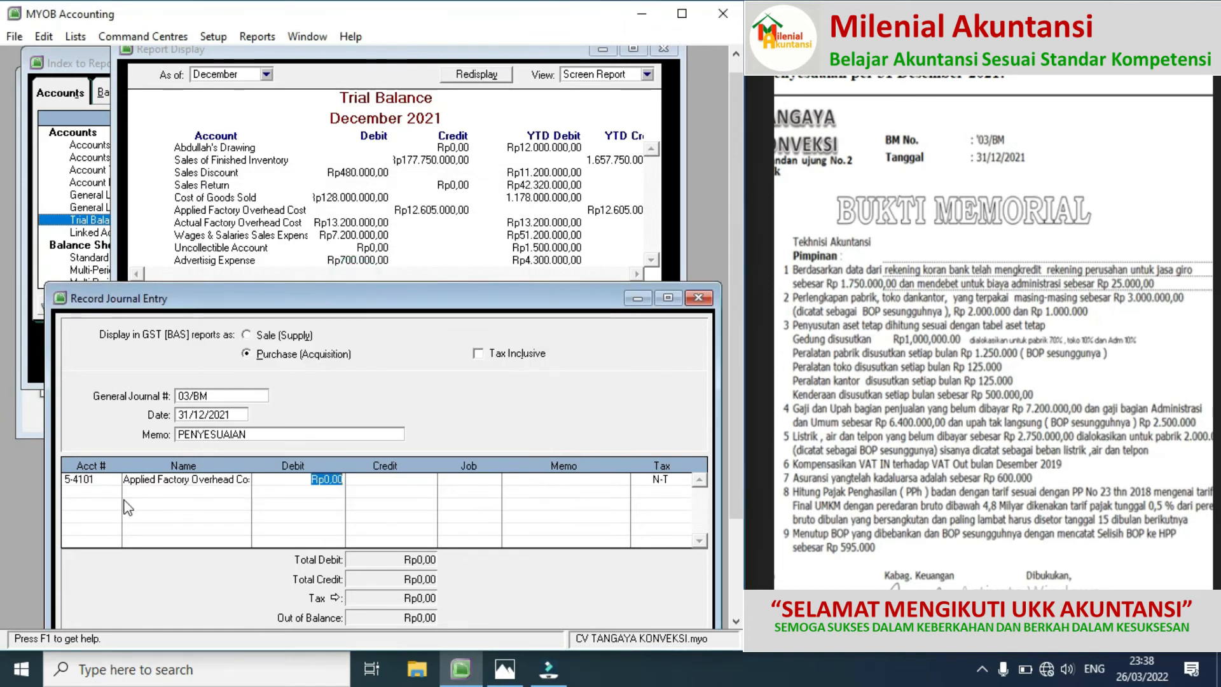
Select Cost of Goods Sold (5-1101) as the account on the journal entry's second line
left_click(106, 502)
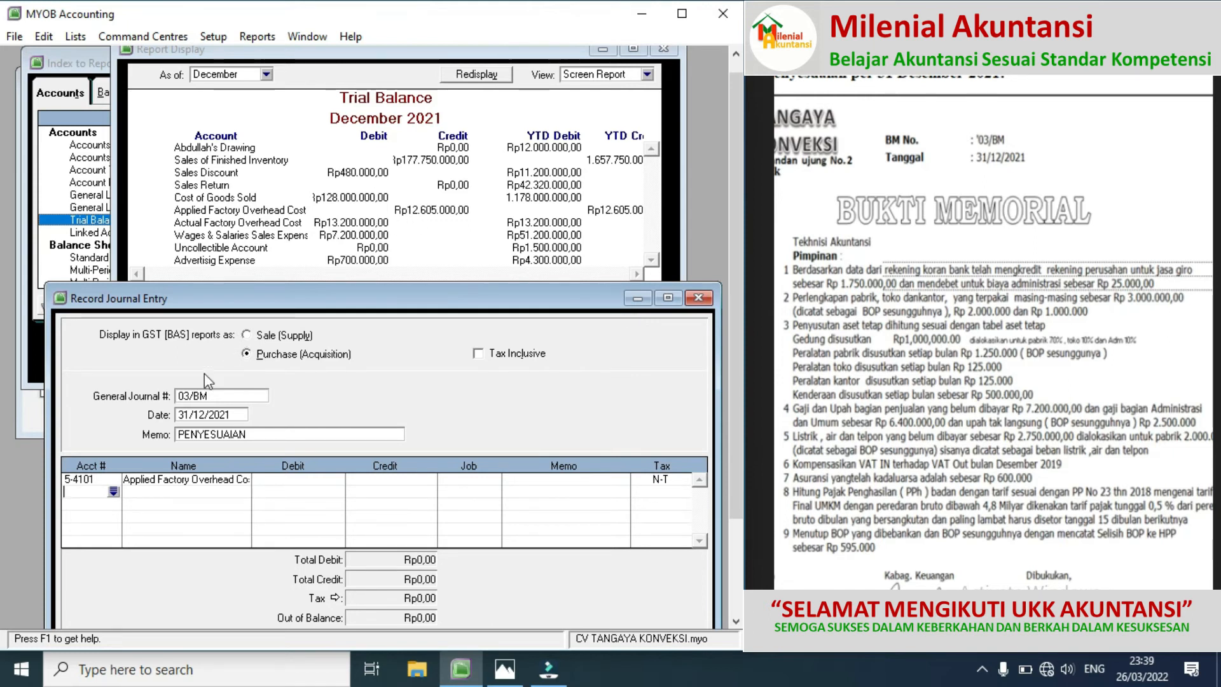
left_click(112, 491)
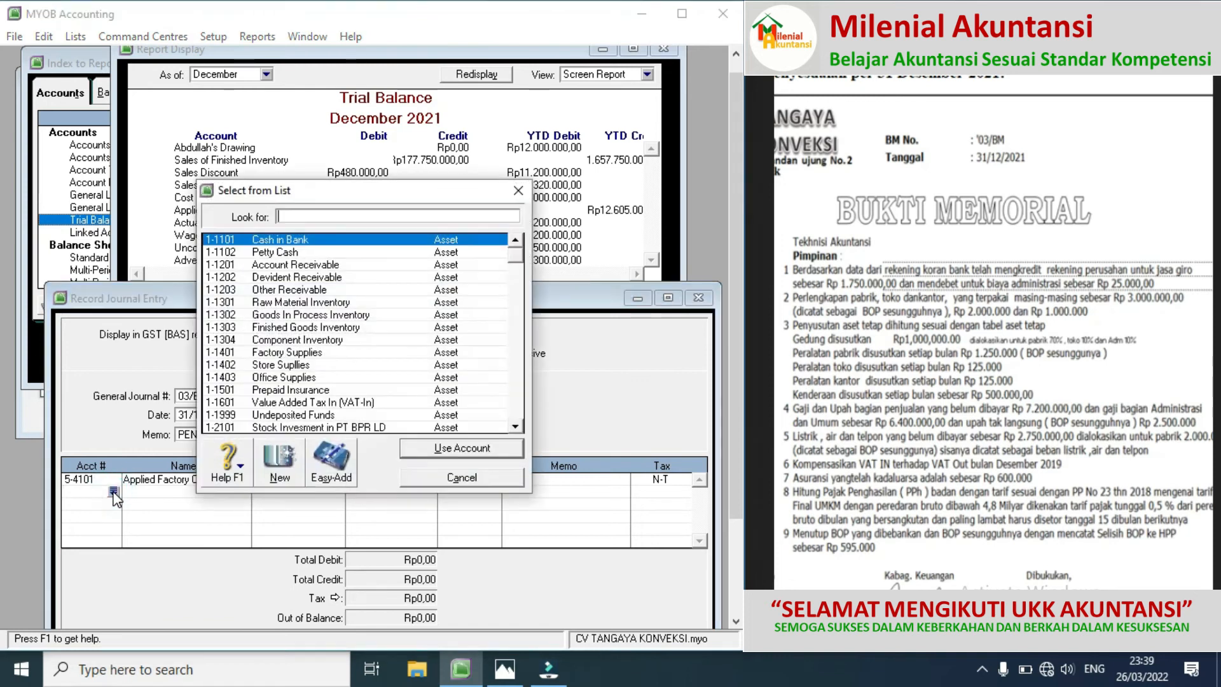
left_click(517, 383)
left_click(518, 389)
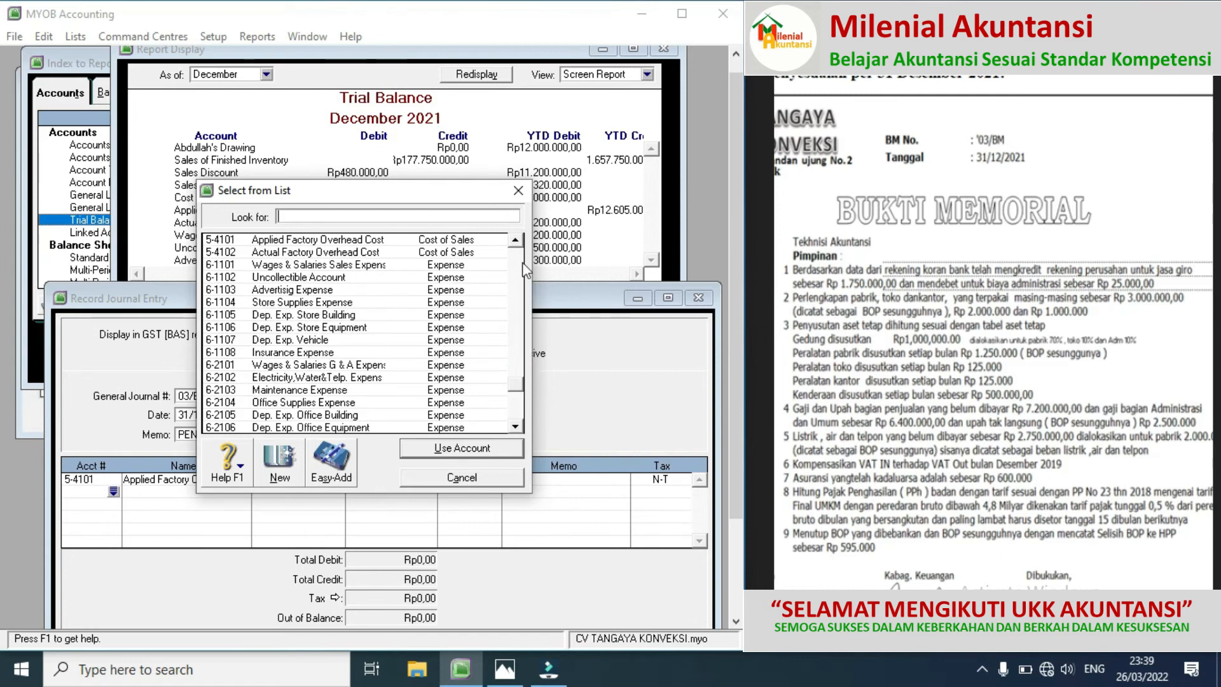
left_click(516, 244)
left_click(516, 244)
left_click(516, 245)
left_click(516, 244)
left_click(516, 244)
left_click(515, 244)
left_click(516, 244)
left_click(516, 244)
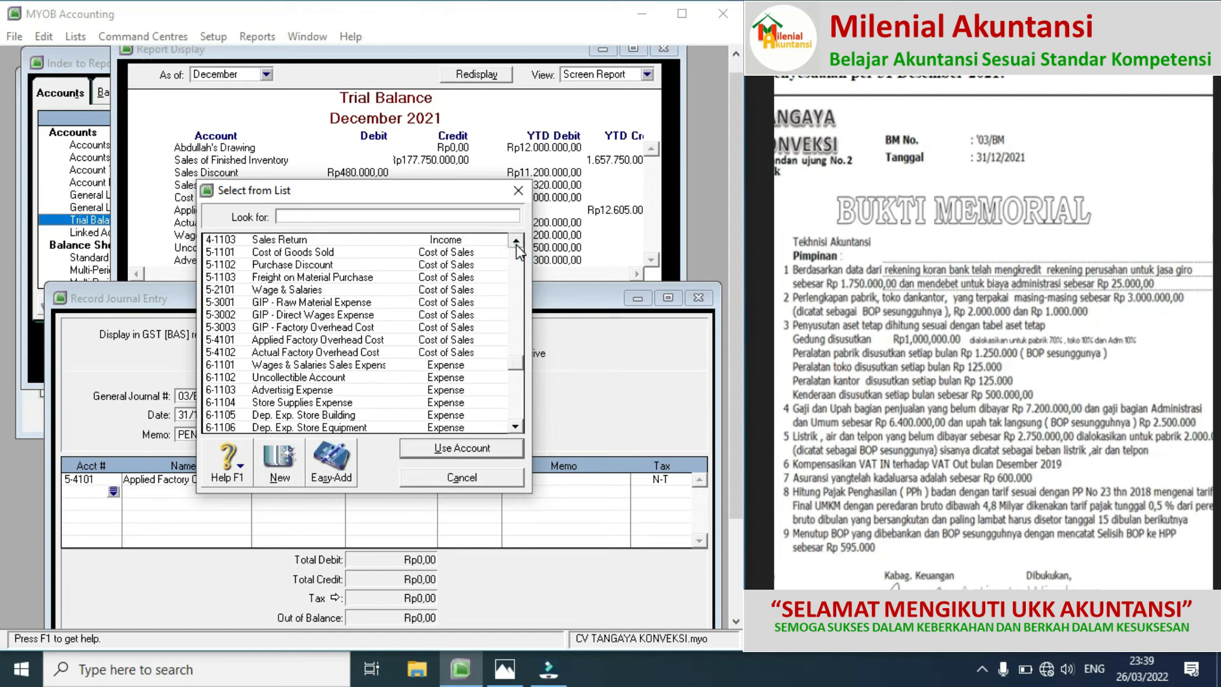
double_click(332, 254)
Select Actual Factory Overhead Cost (5-4102) as the account on the journal entry's third line
left_click(93, 503)
left_click(113, 503)
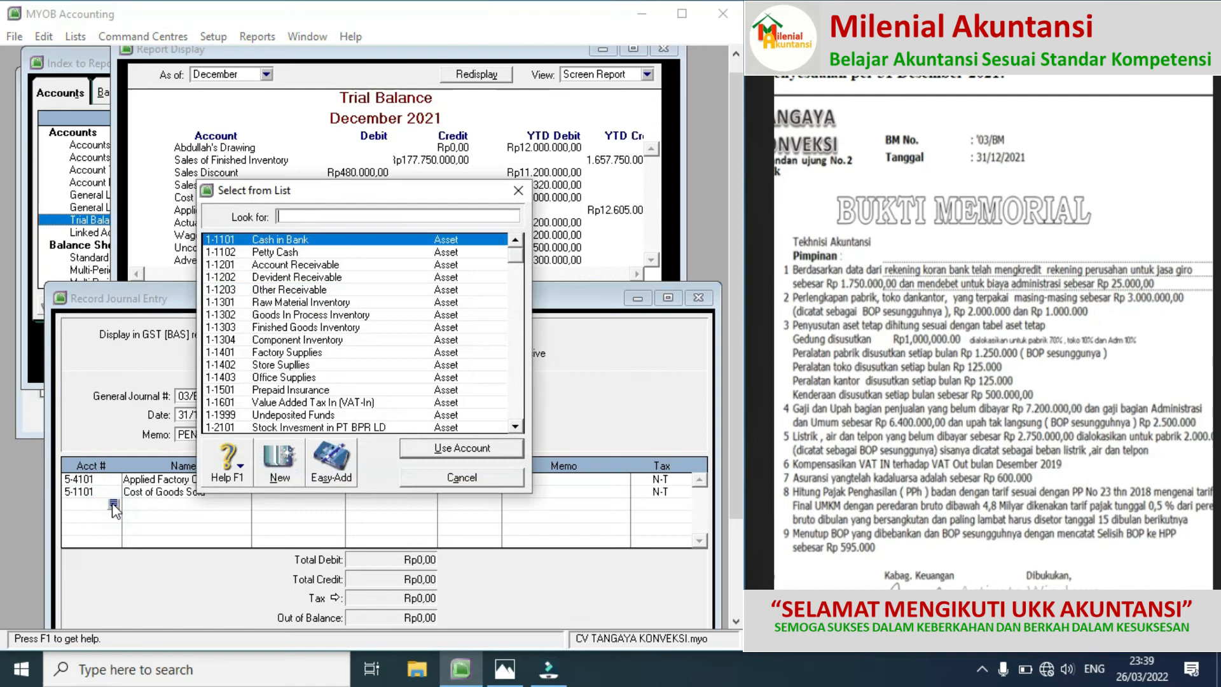
left_click(519, 368)
left_click(518, 375)
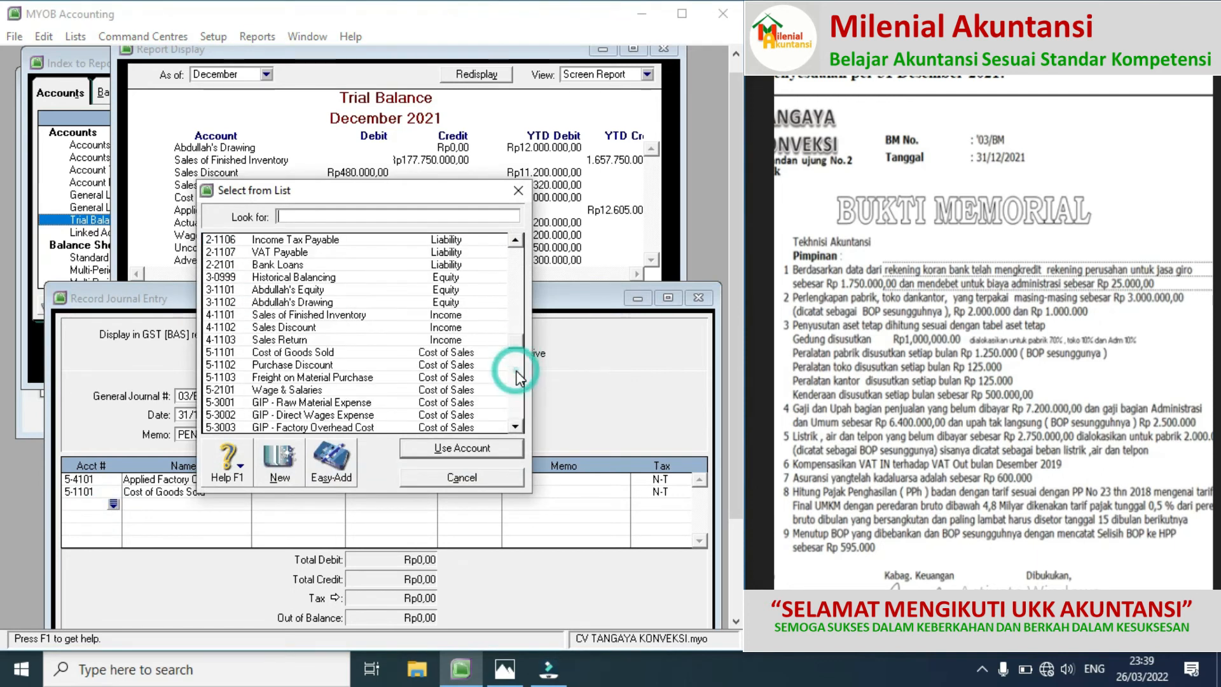
scroll(513, 422, "down", 1)
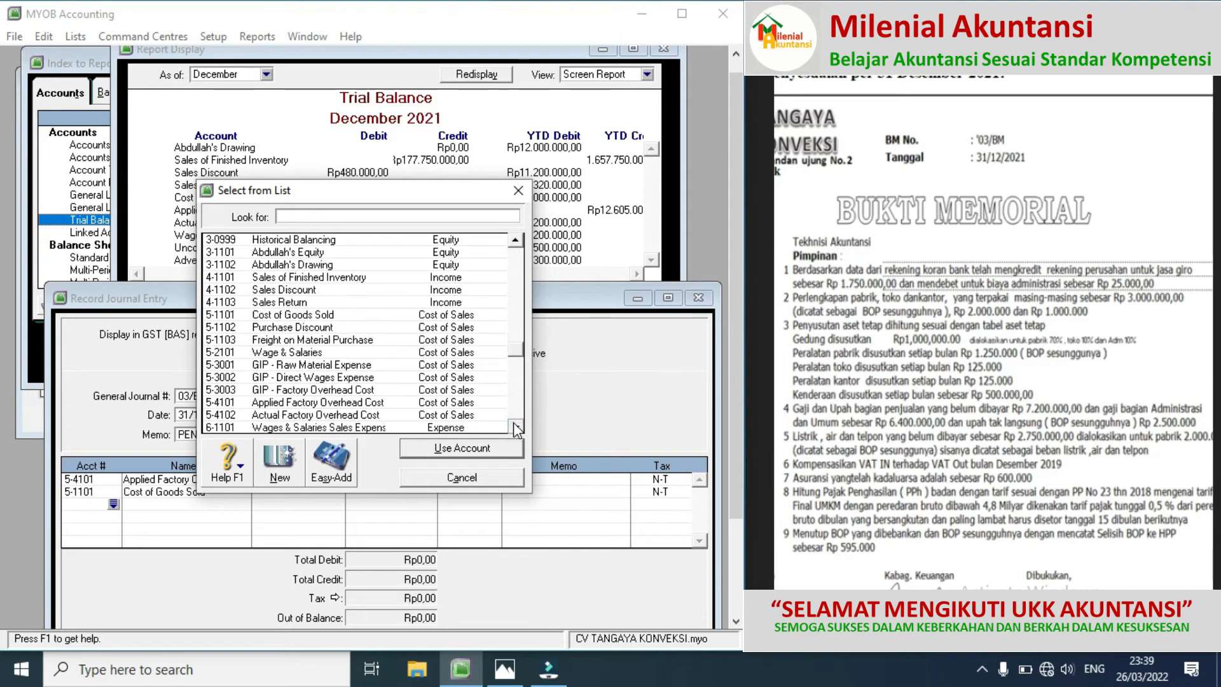
double_click(513, 422)
double_click(368, 390)
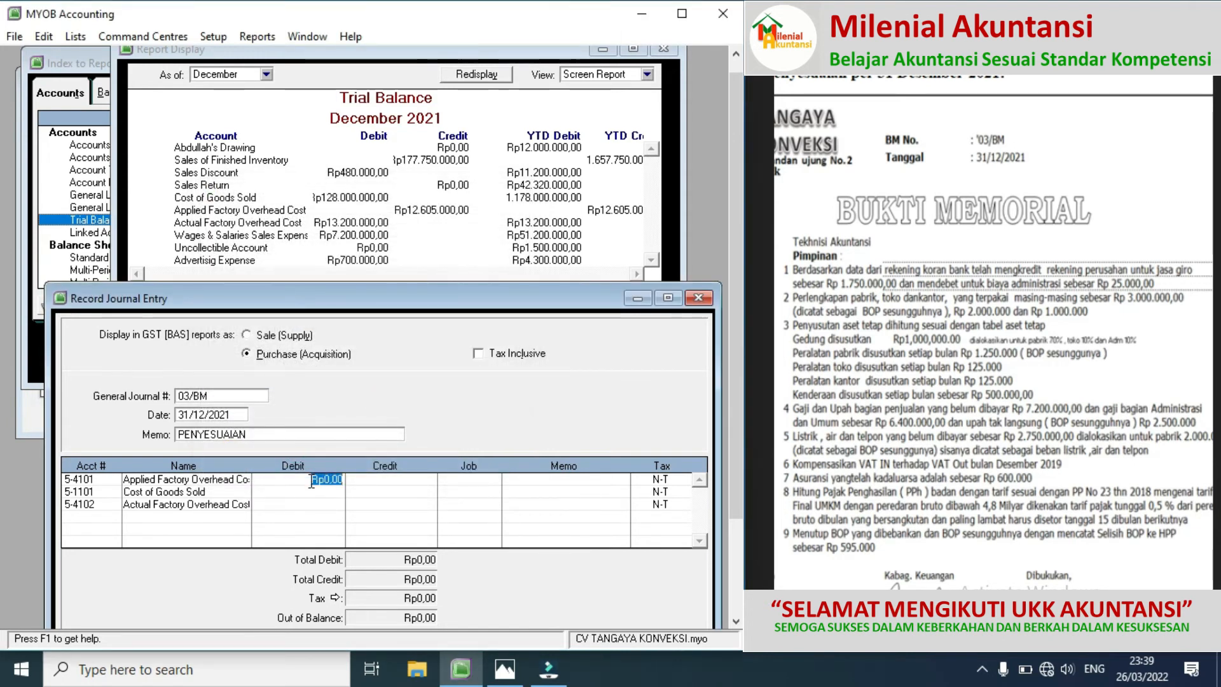
Debit Applied Factory Overhead Cost Rp12.605.000 and Cost of Goods Sold Rp595.000, and credit Actual Factory Overhead Cost Rp13.200.000
type("12605000")
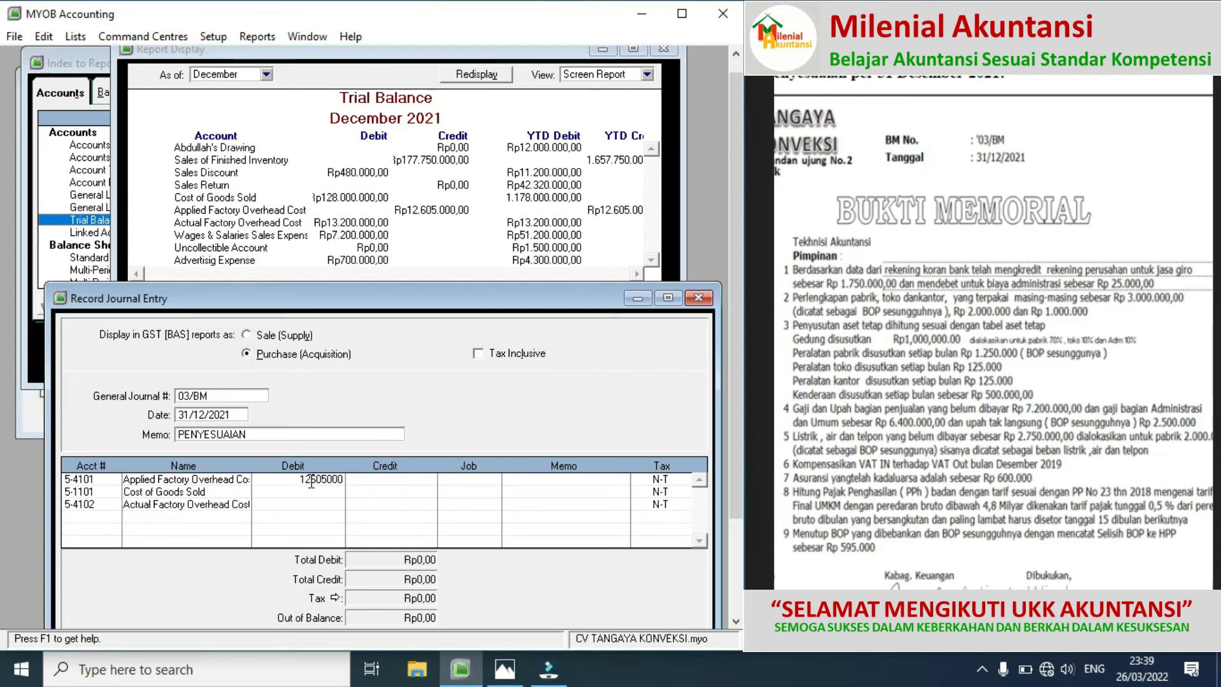
left_click(302, 494)
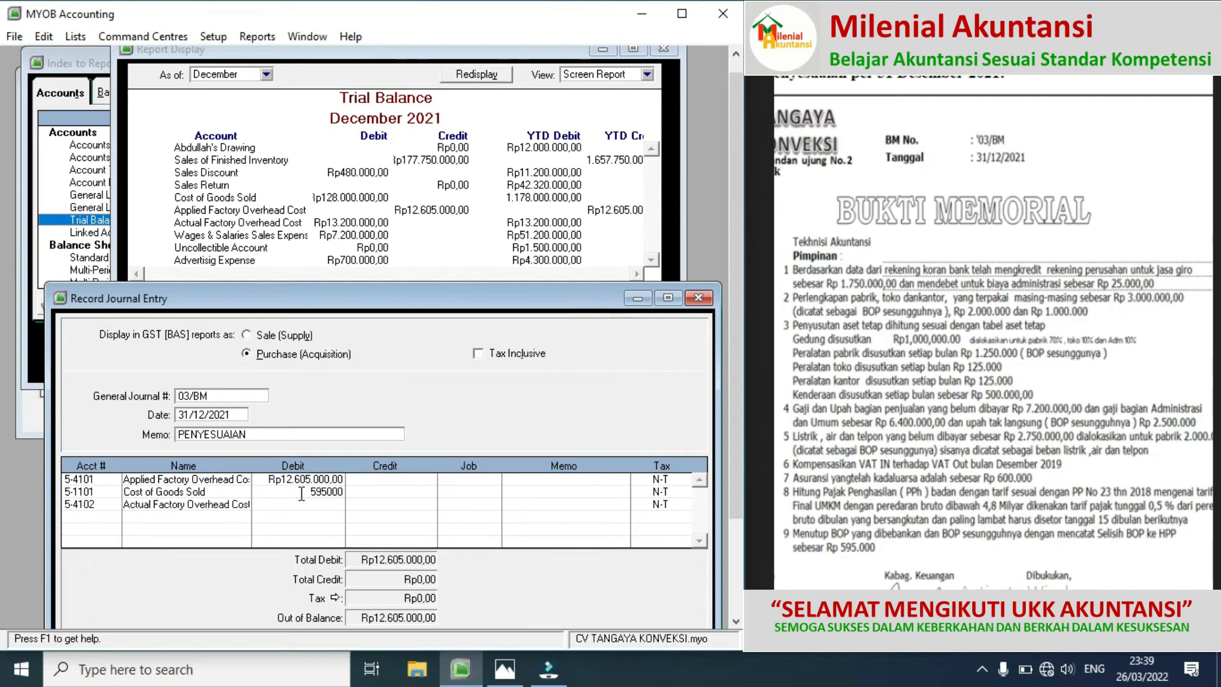
left_click(359, 504)
type("12")
type("2000000,00")
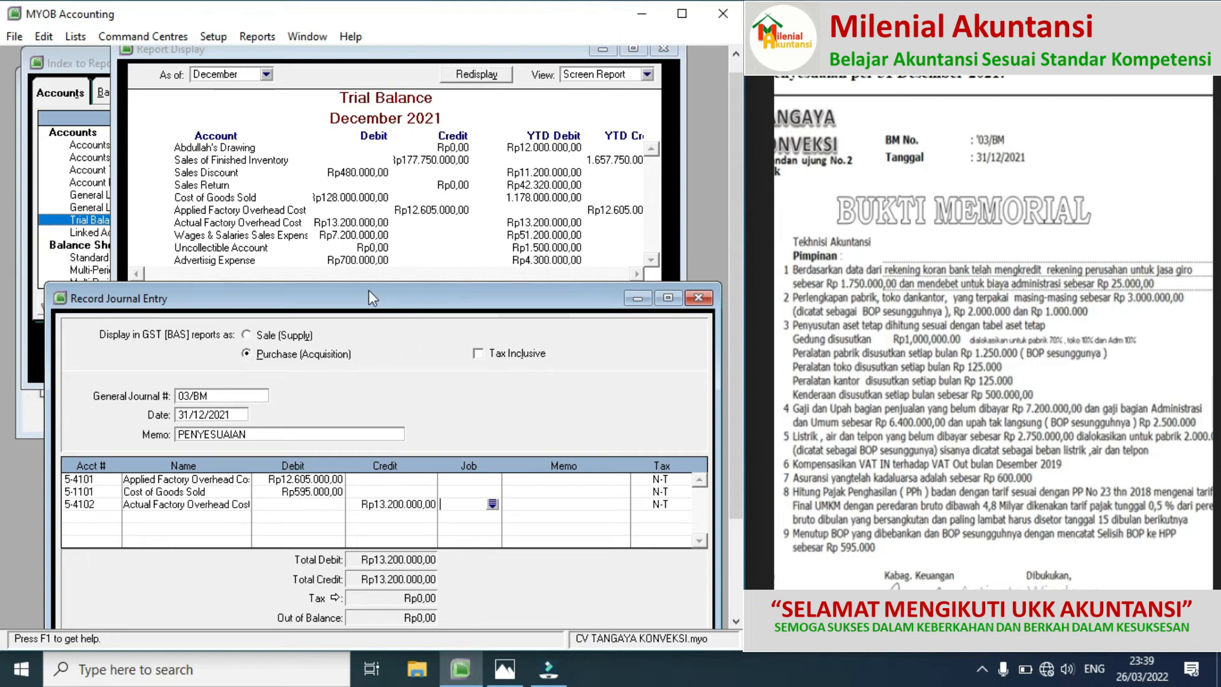
Record the factory overhead closing entry and close the blank journal entry window
left_click_drag(365, 291, 331, 183)
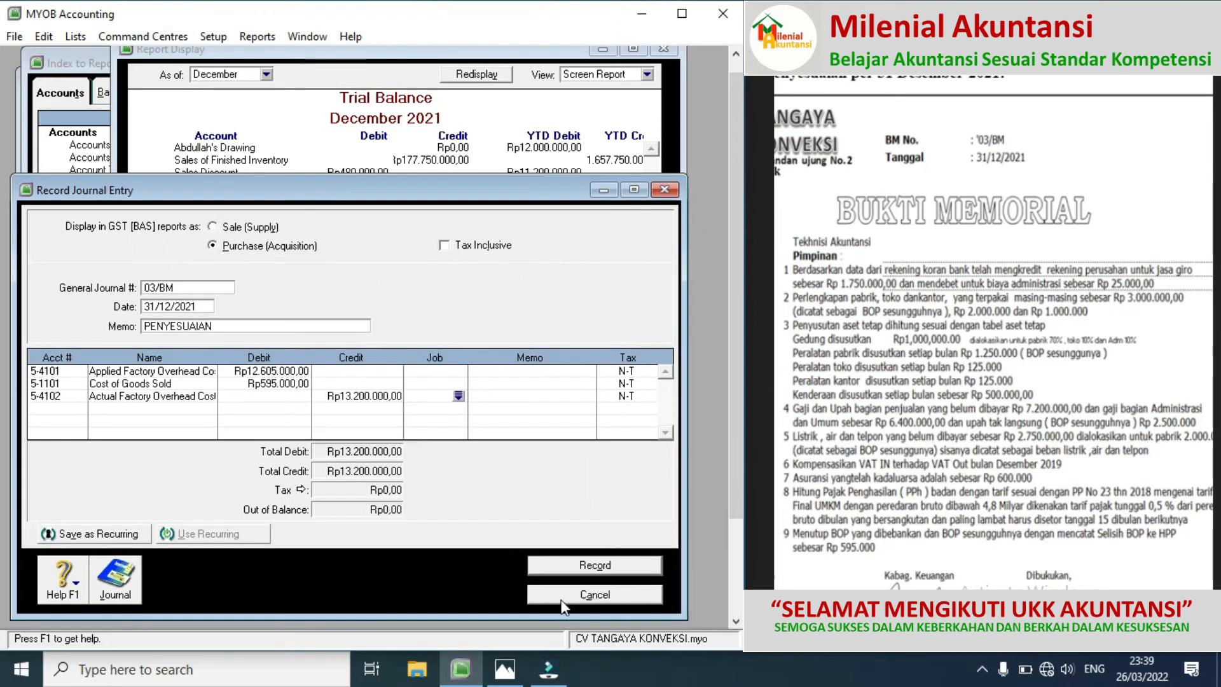
left_click(607, 567)
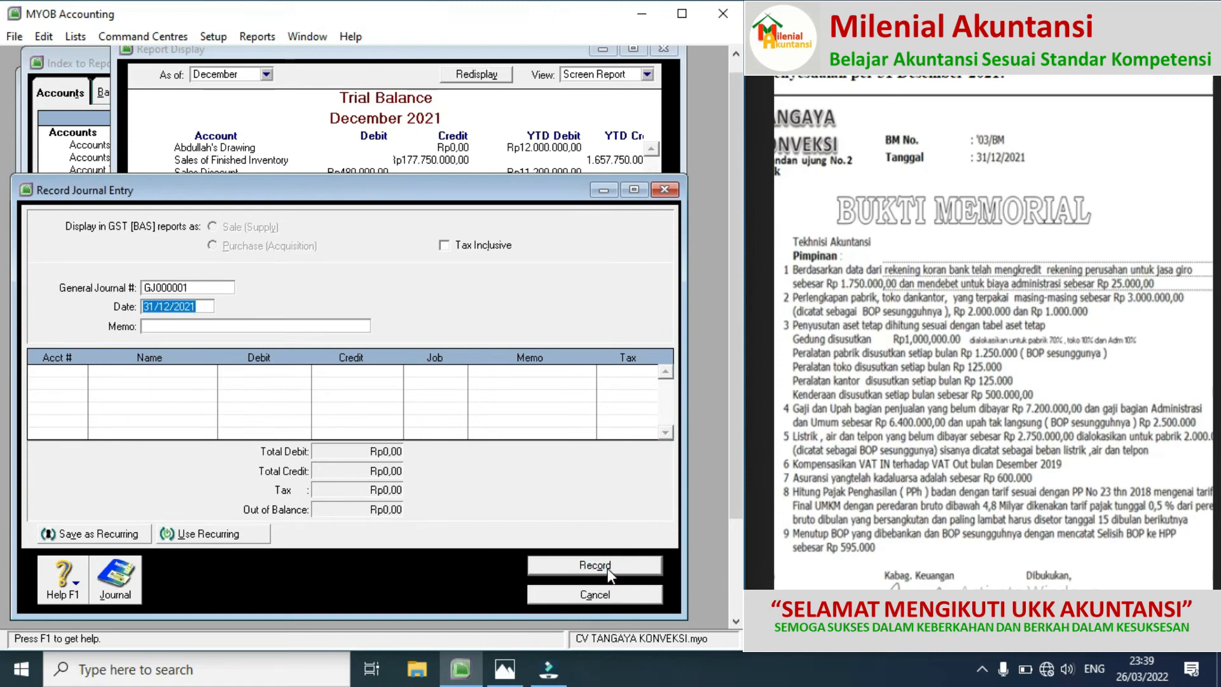
left_click(589, 594)
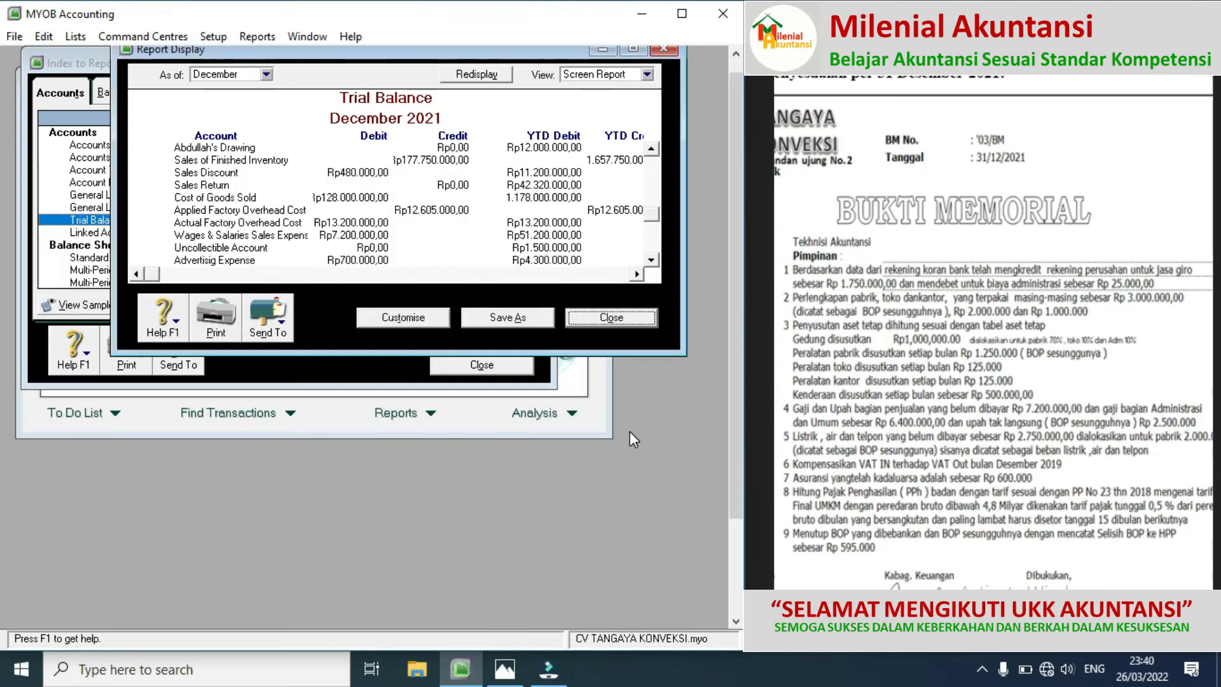
Close the old Trial Balance, display the updated December 2021 report maximised, and review it from start to end
left_click(665, 49)
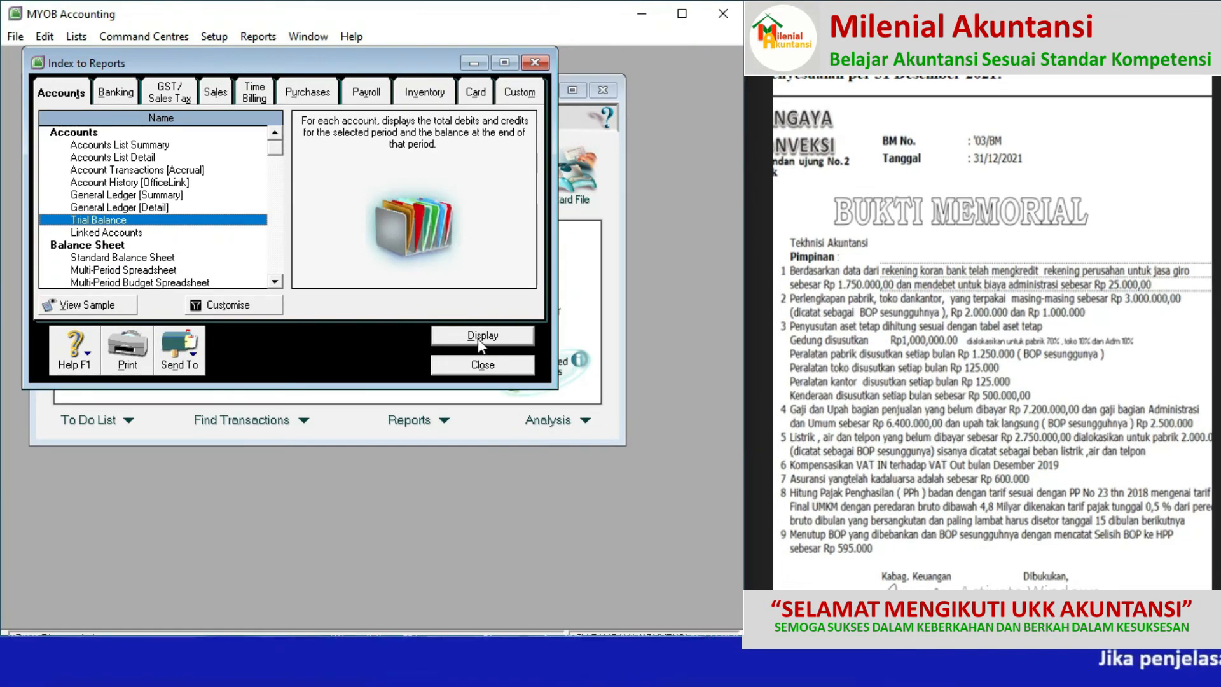
double_click(123, 226)
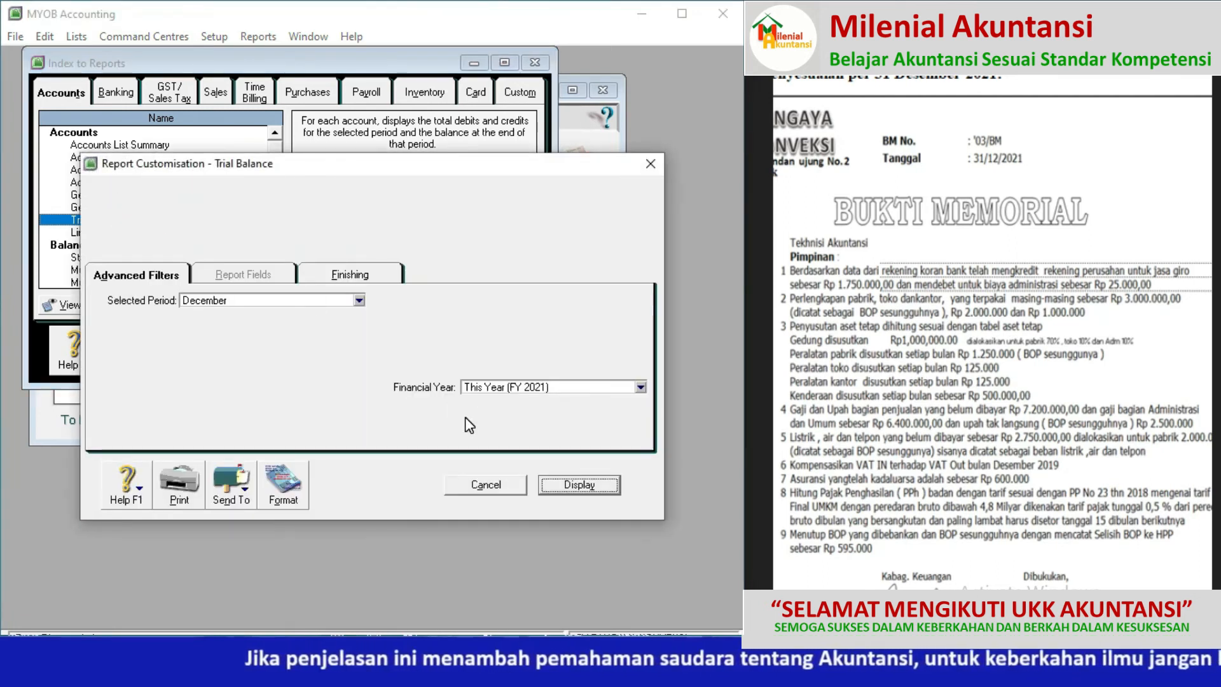
left_click(579, 484)
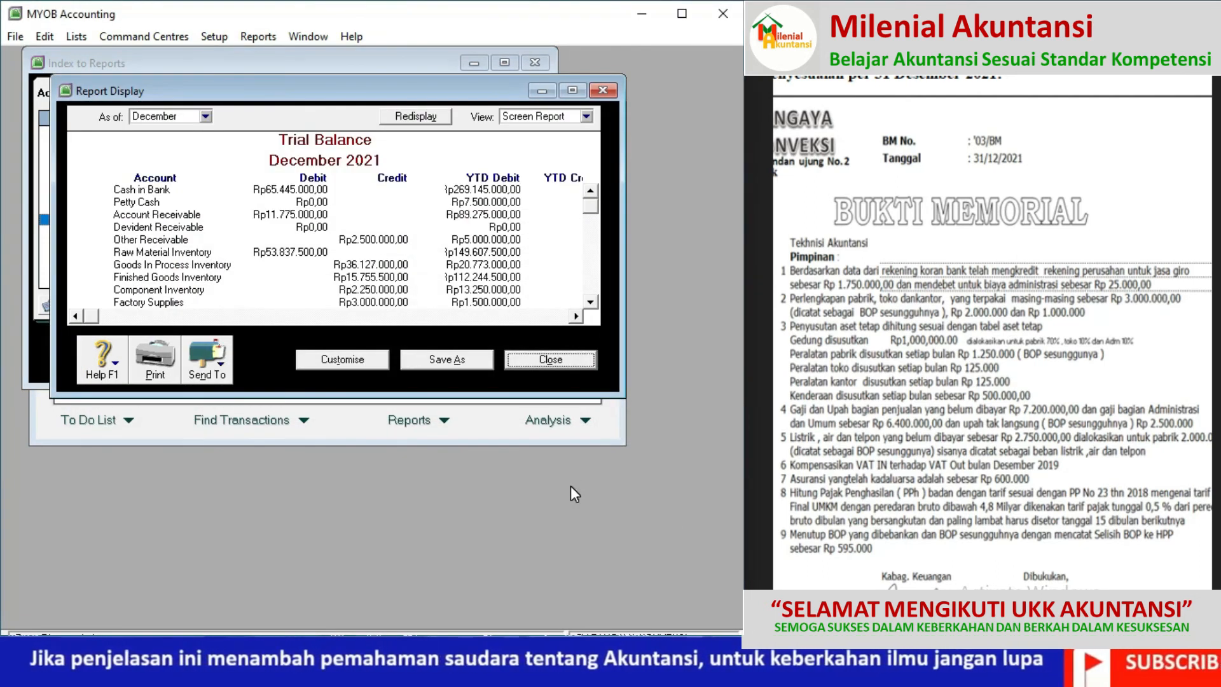
left_click(573, 91)
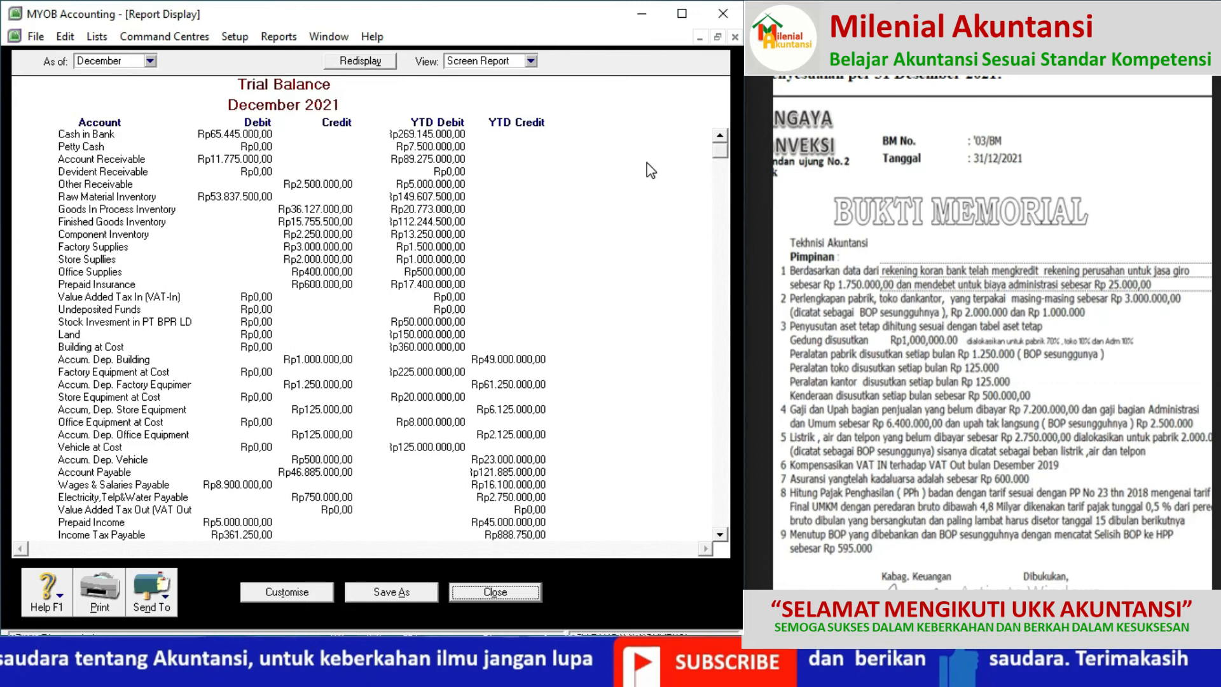
left_click_drag(721, 152, 717, 531)
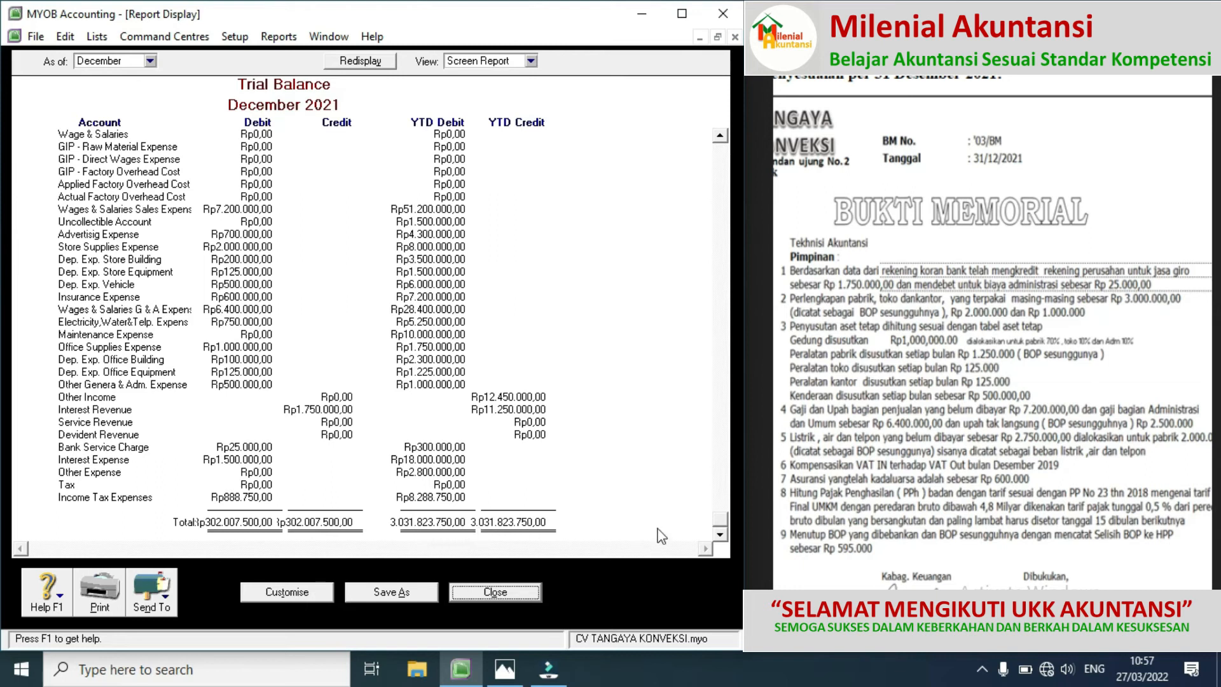
left_click_drag(719, 522, 723, 141)
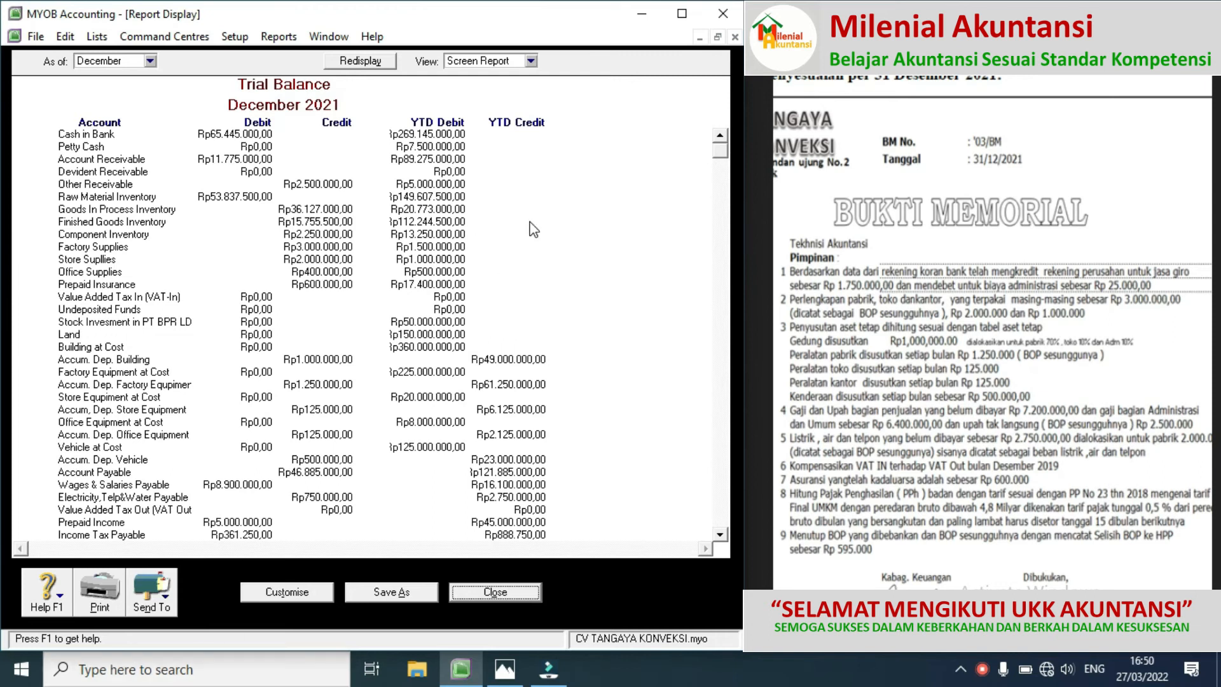
Open Snipping Tool and capture the upper part of the December 2021 Trial Balance, from Cash in Bank to Income Tax Payable
key("super")
type("snip")
key("Return")
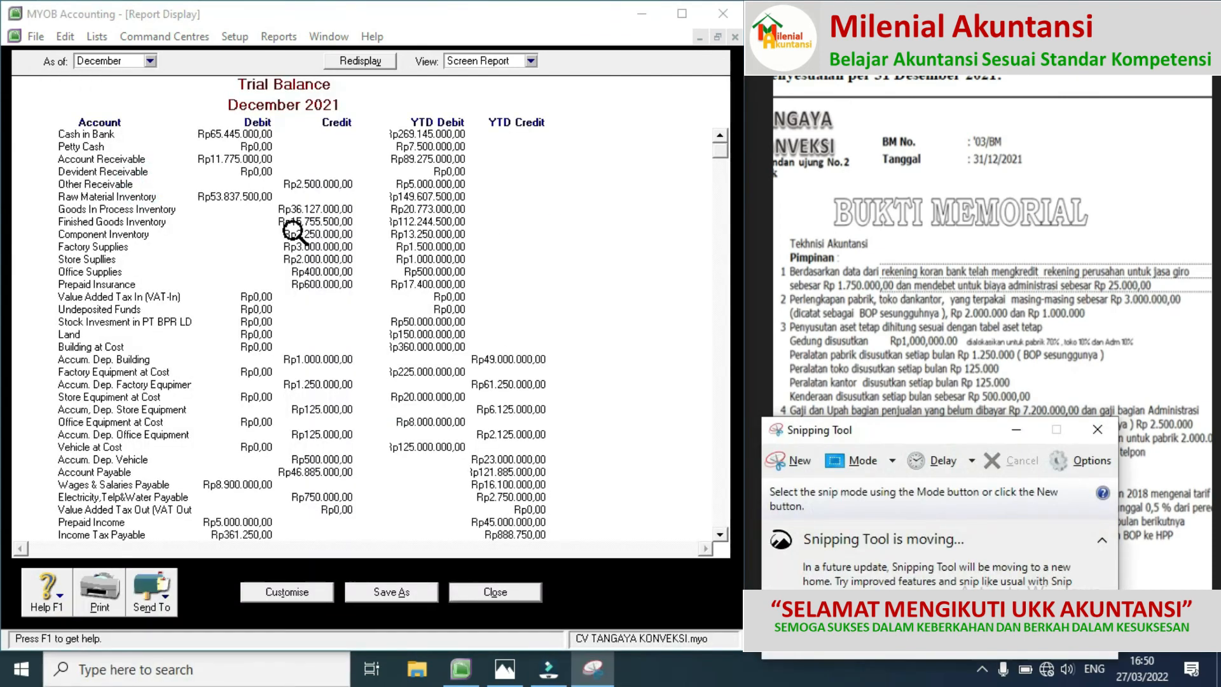
left_click(792, 461)
left_click_drag(37, 73, 578, 554)
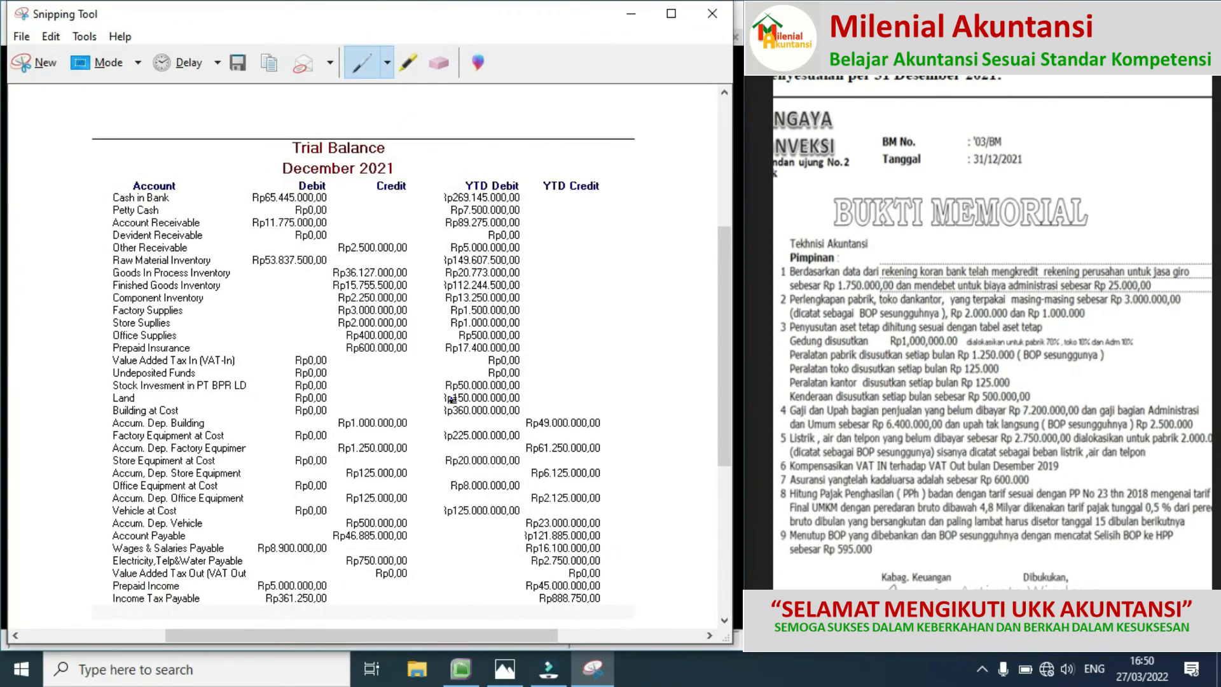
Place the Trial Balance snip beside the accounting window and shrink it so both can be compared
left_click_drag(431, 20, 918, 33)
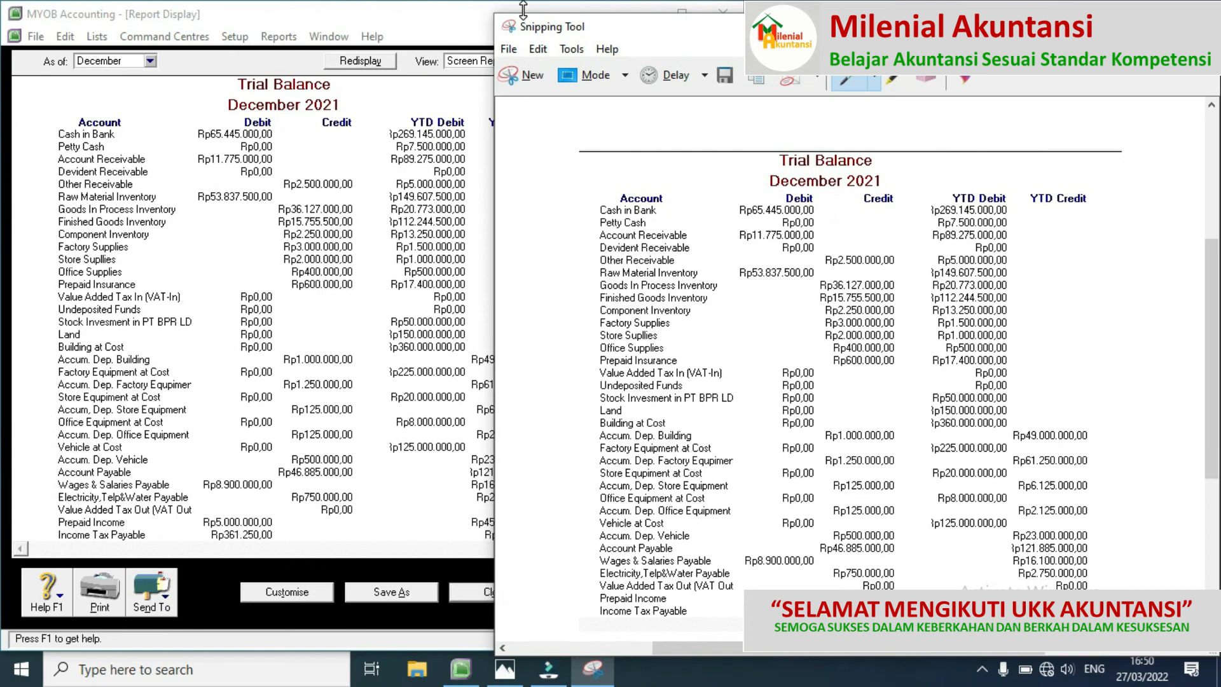
left_click_drag(497, 16, 709, 150)
left_click_drag(820, 160, 827, 51)
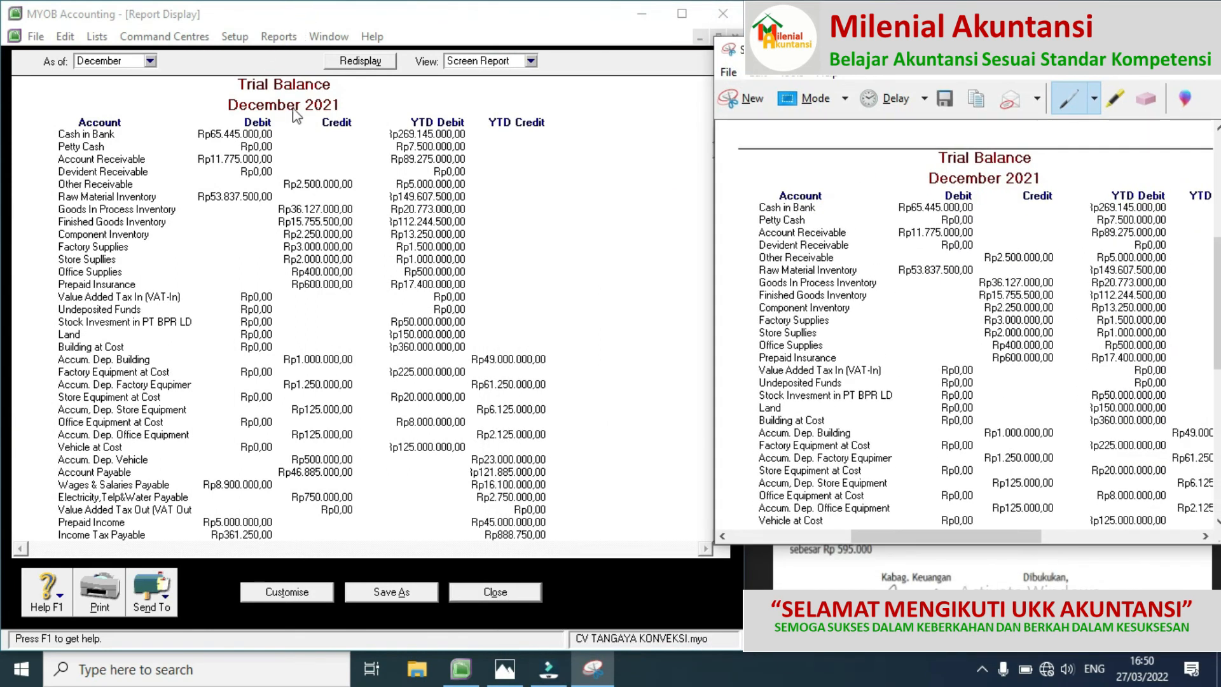
Switch back to MYOB Accounting and open the Items List Summary inventory report's customisation
left_click(279, 37)
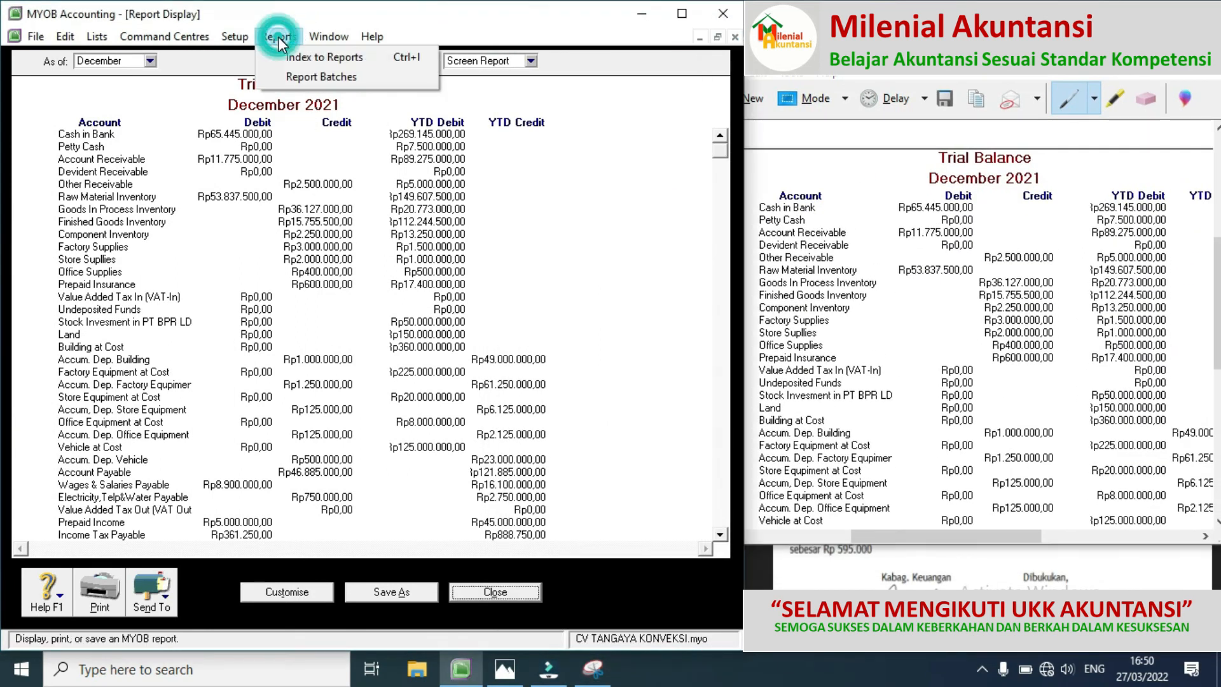
left_click(300, 58)
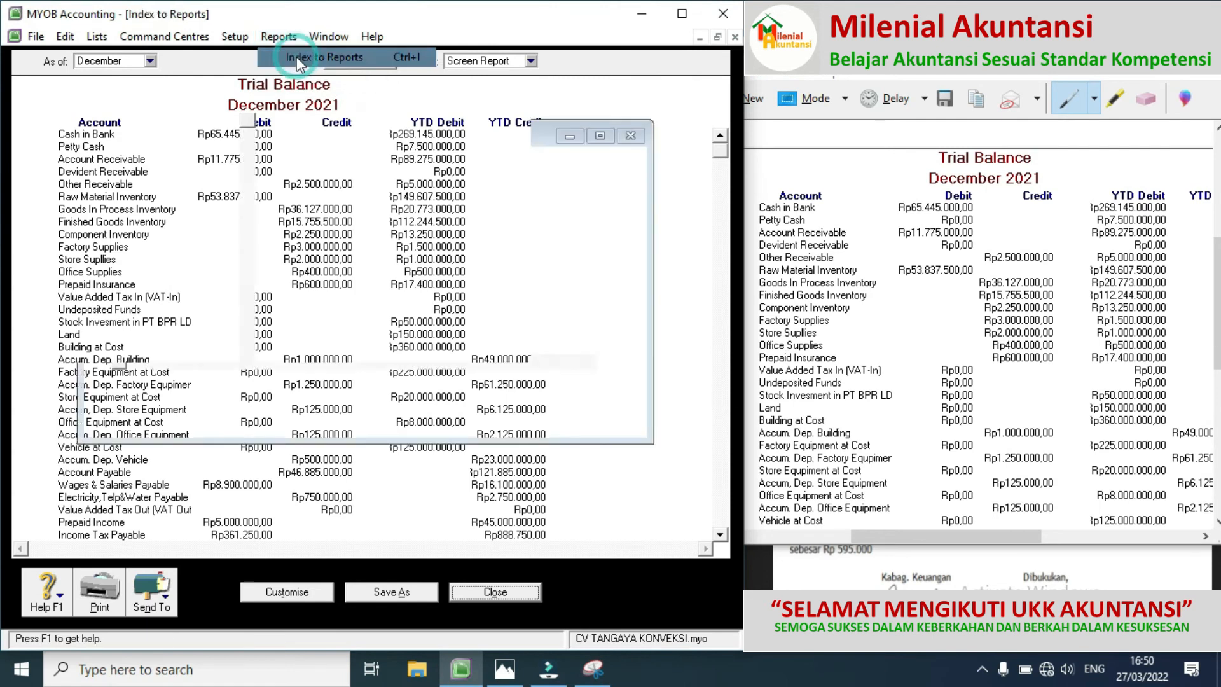
left_click(399, 69)
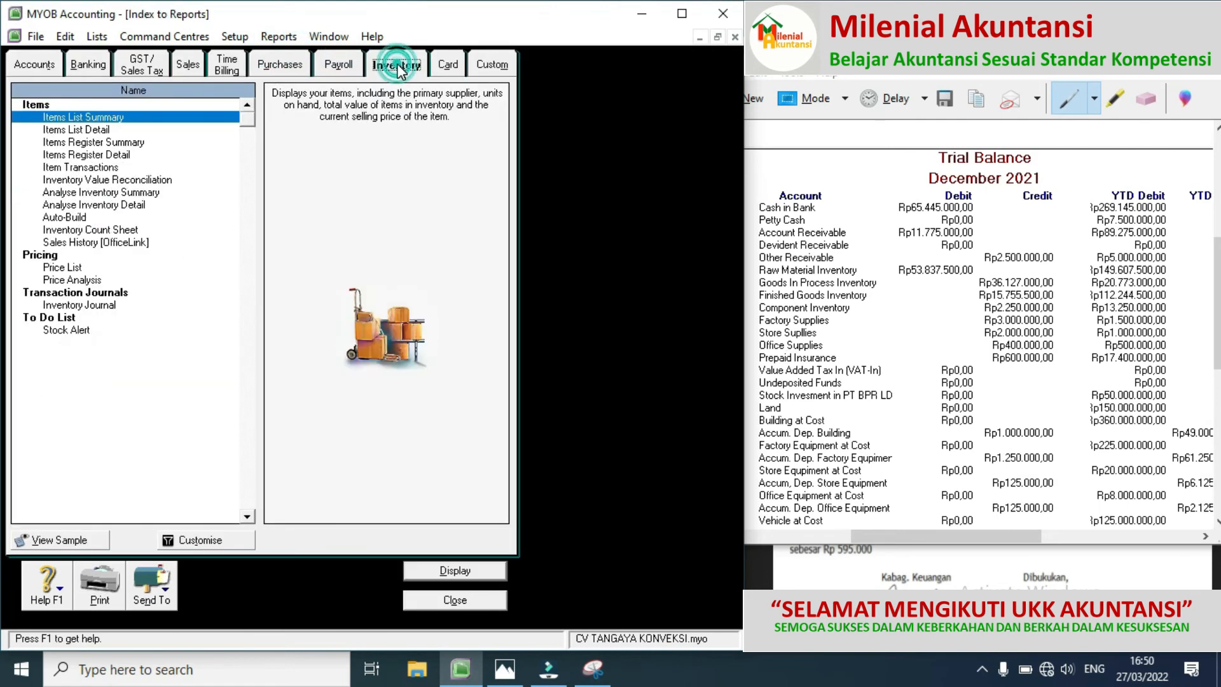
double_click(118, 117)
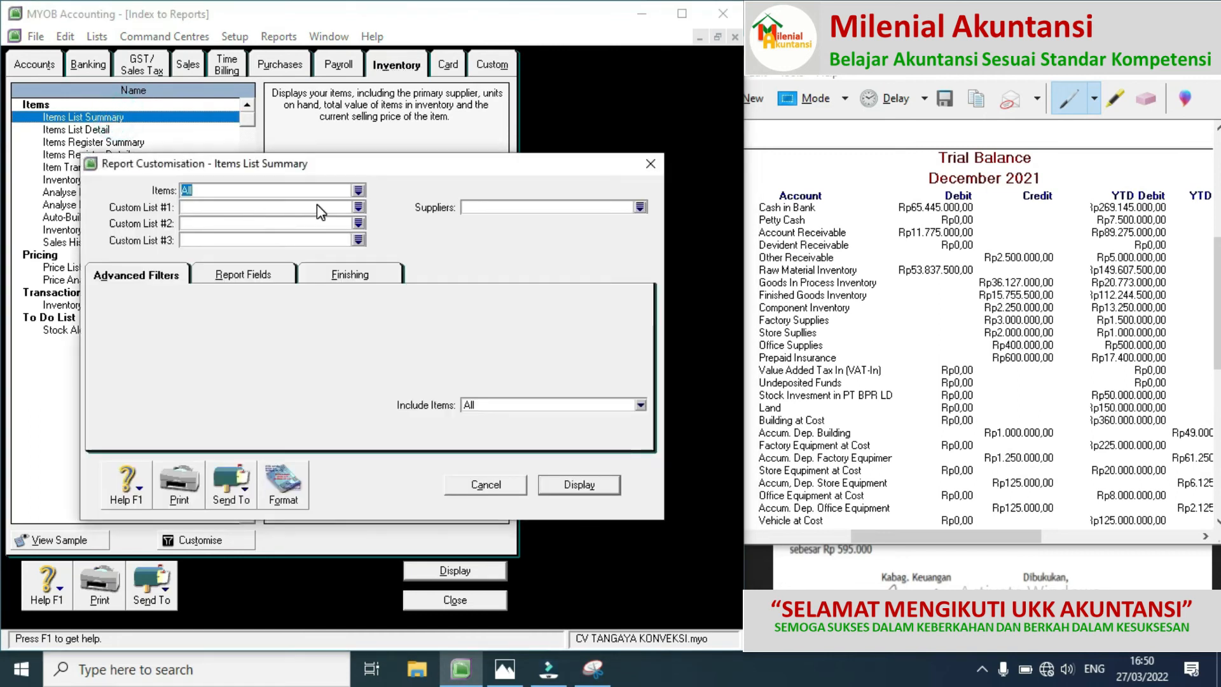
Exclude the order items TK-017 through TK-022 from the Items List Summary and display the report
left_click(358, 190)
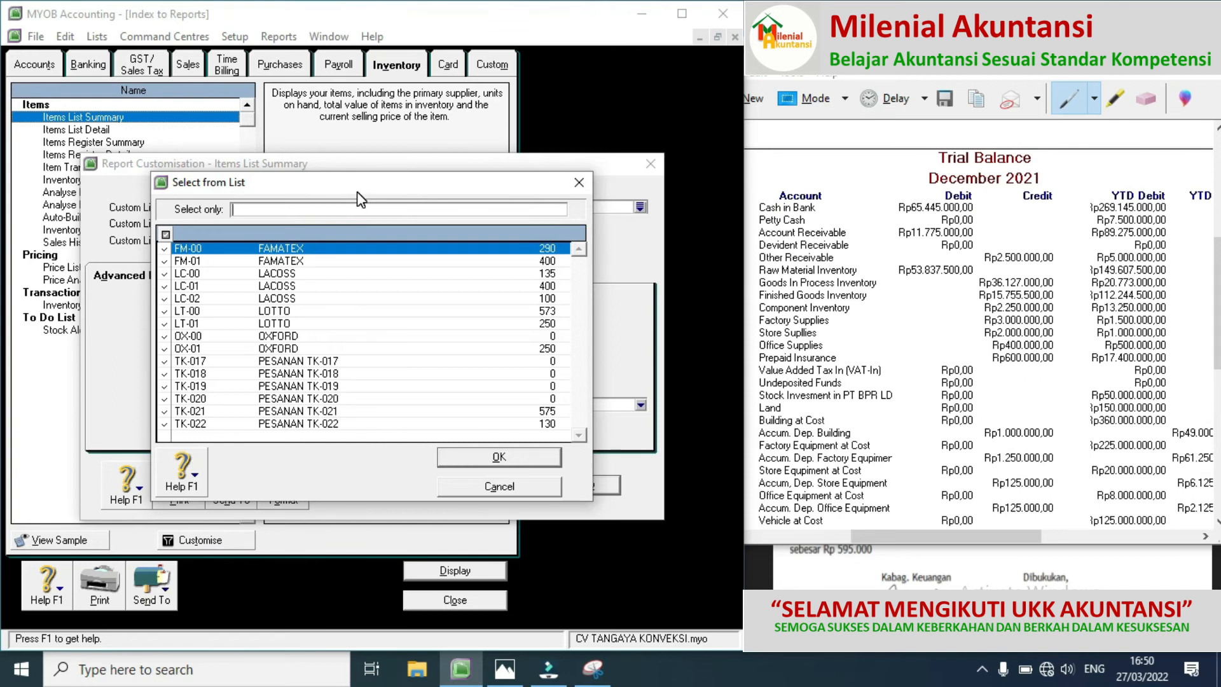
left_click(163, 361)
left_click(164, 374)
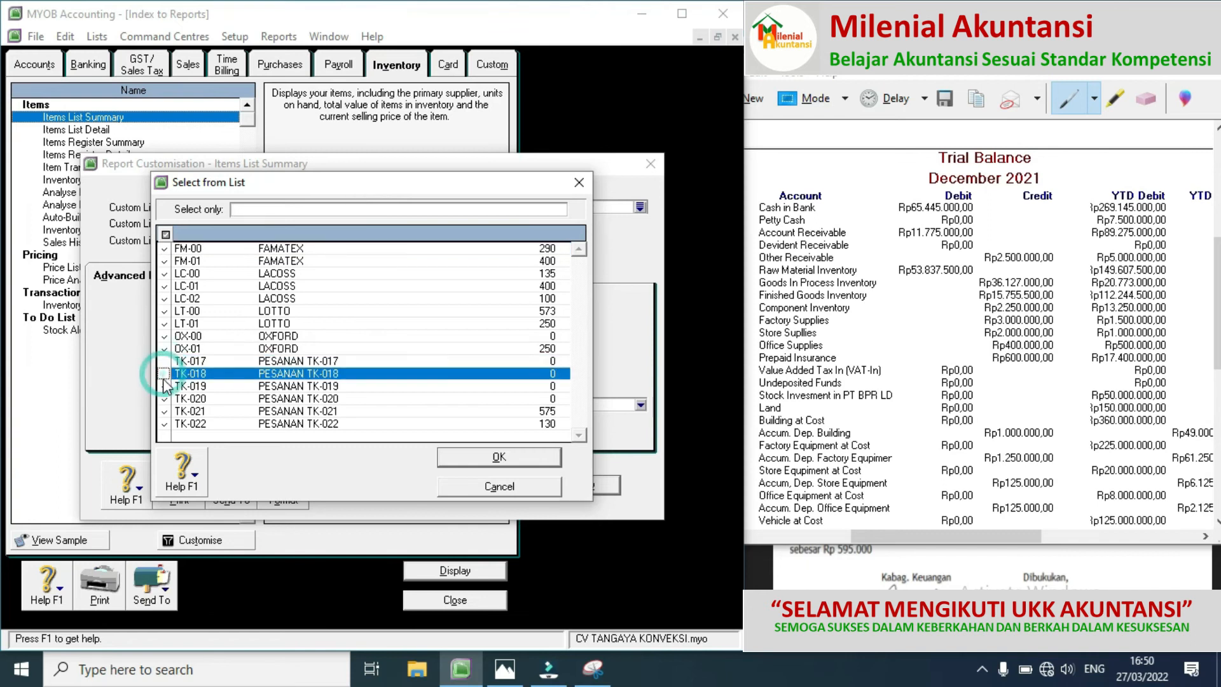
left_click(164, 386)
left_click(164, 399)
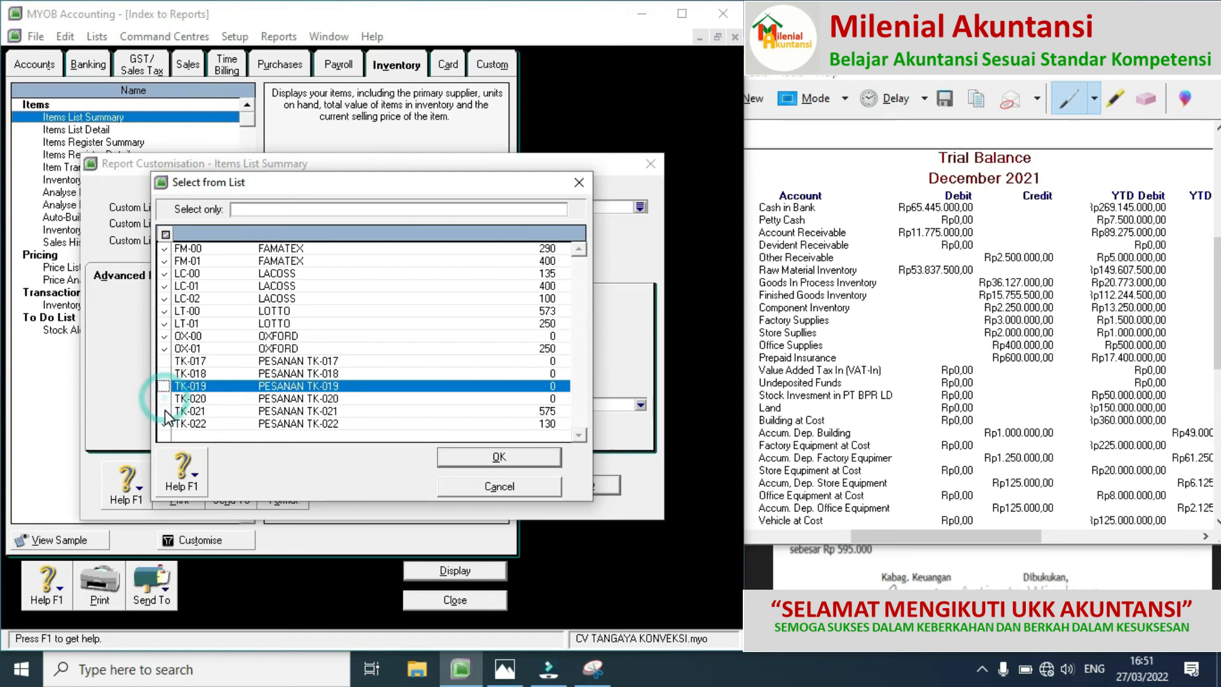
left_click(164, 411)
left_click(164, 424)
left_click(505, 459)
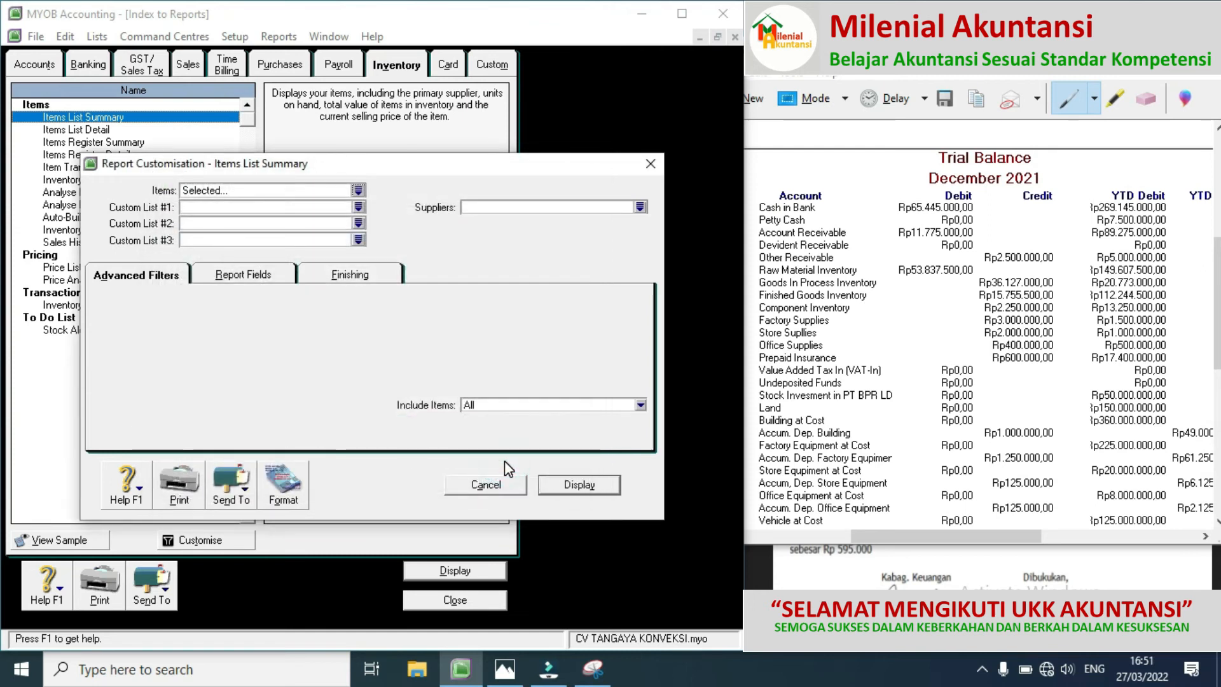
left_click(563, 485)
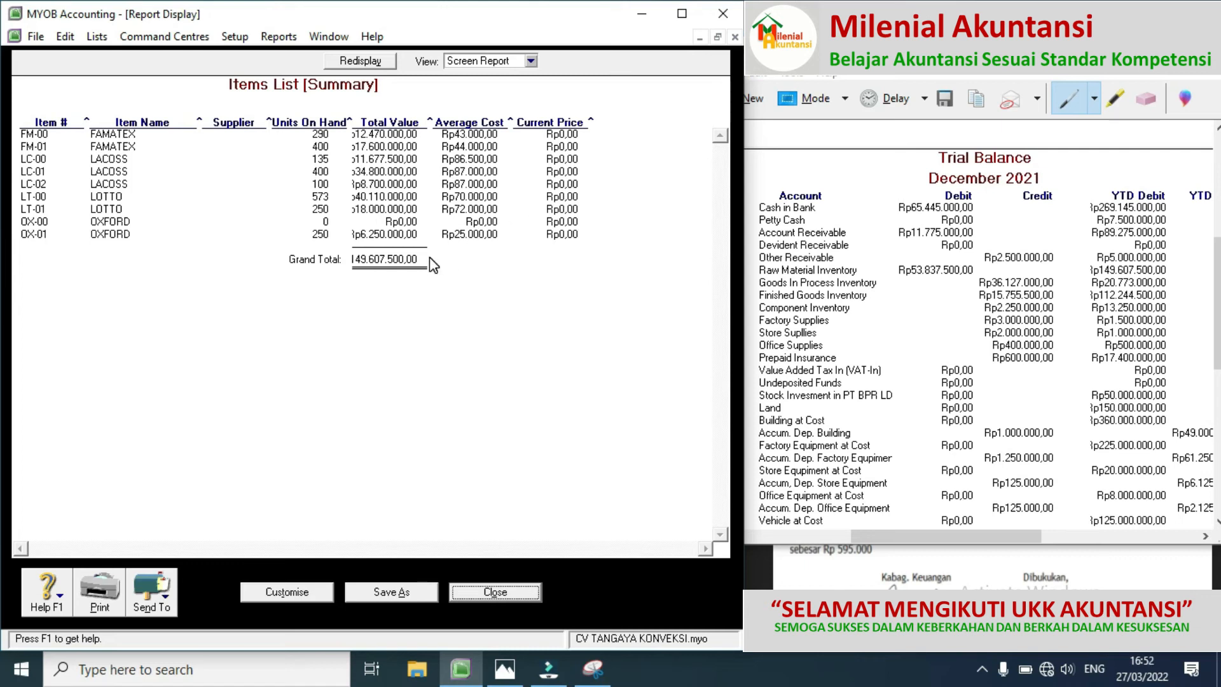
Restrict the Items List Summary to the order items TK-017 through TK-022, excluding fabric items FM-00 through OX-01, and display the report
left_click(1093, 276)
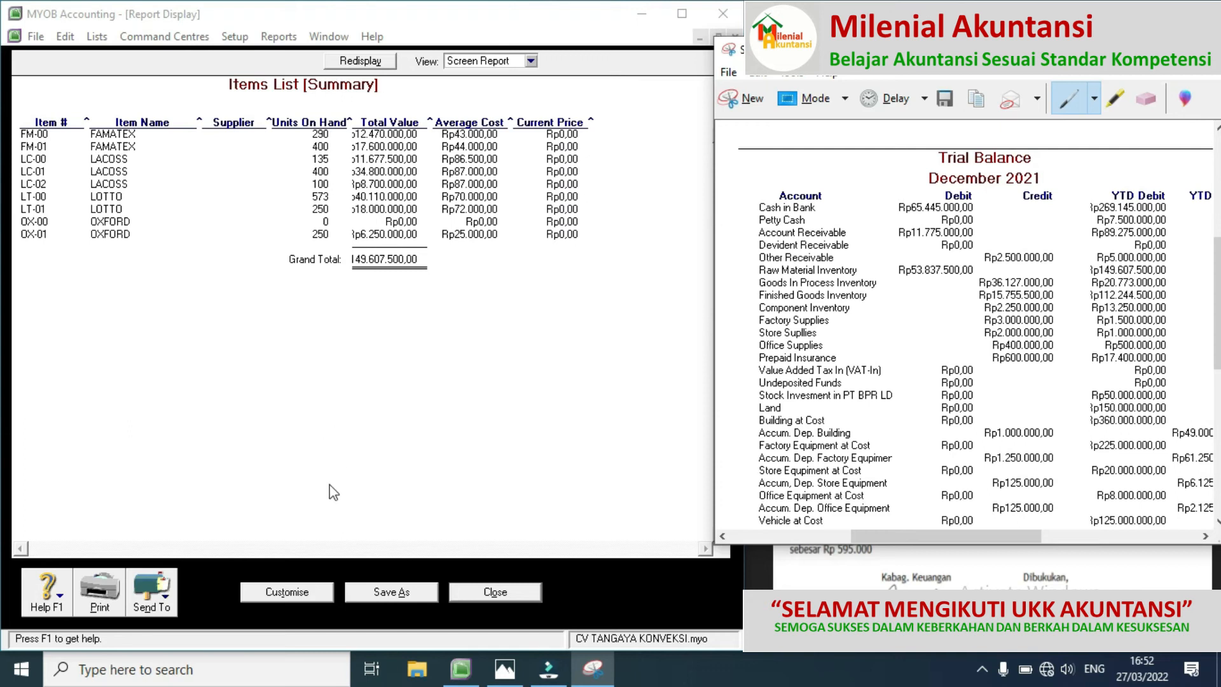
left_click(287, 591)
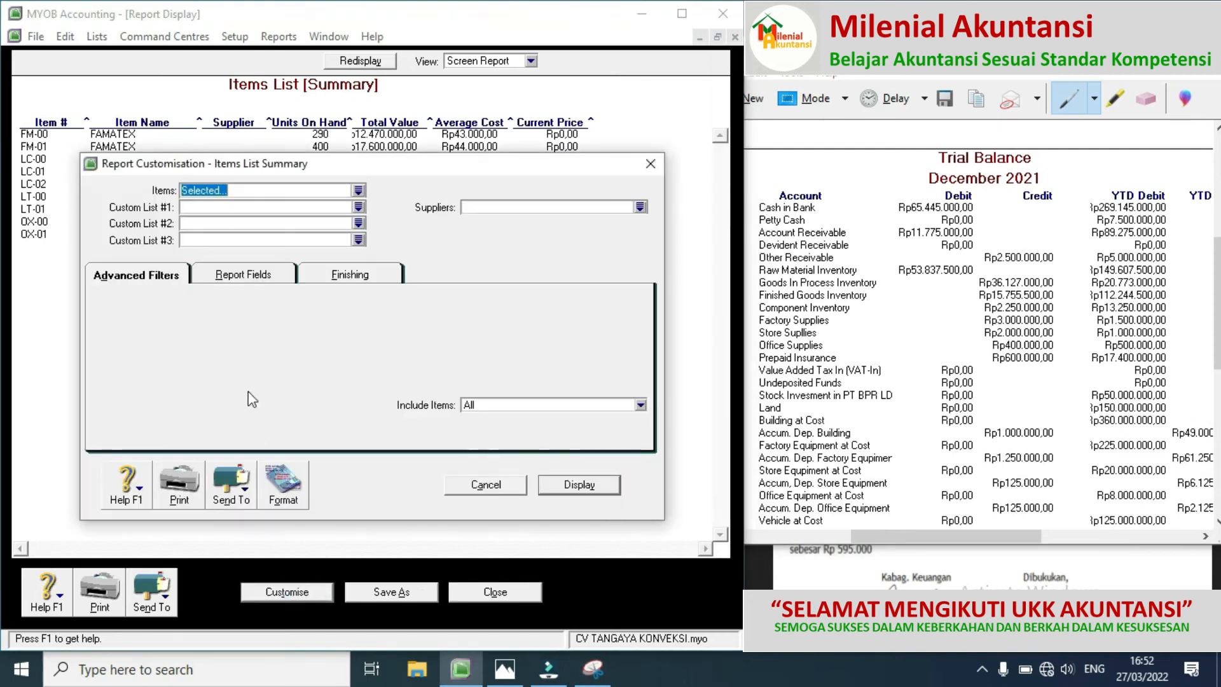
left_click(359, 190)
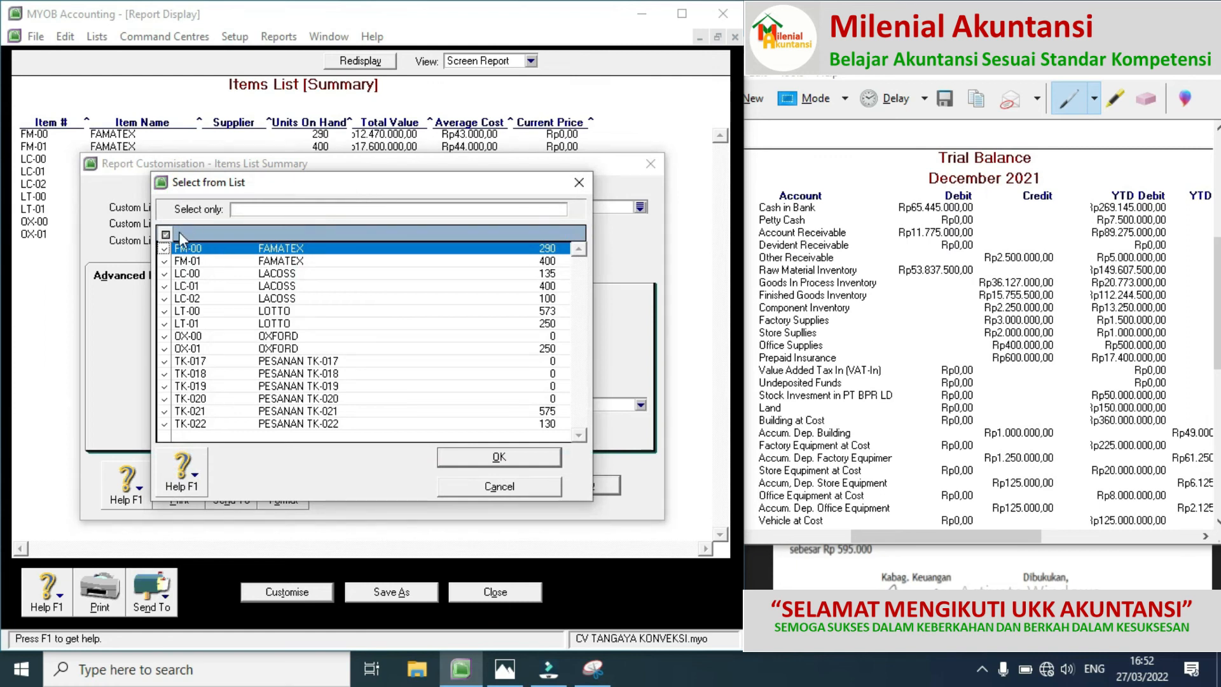
left_click(165, 249)
left_click(164, 262)
left_click(164, 277)
left_click(164, 285)
left_click(164, 311)
left_click(164, 298)
left_click(164, 323)
left_click(164, 336)
left_click(164, 349)
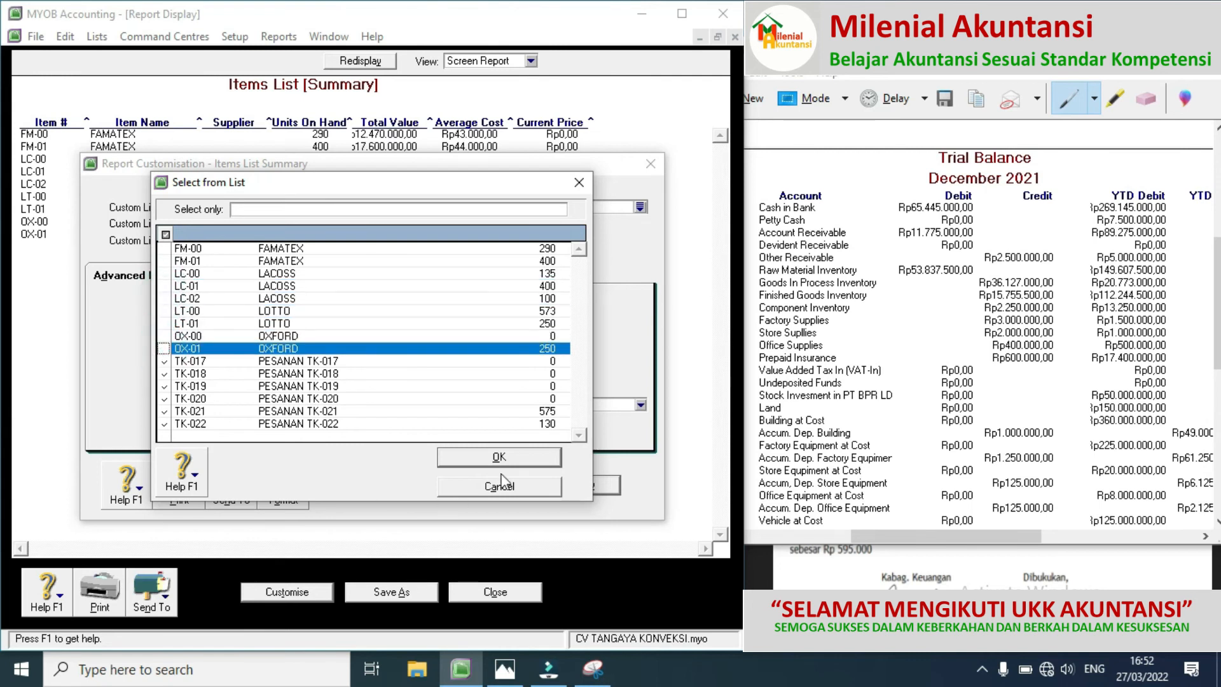
left_click(504, 458)
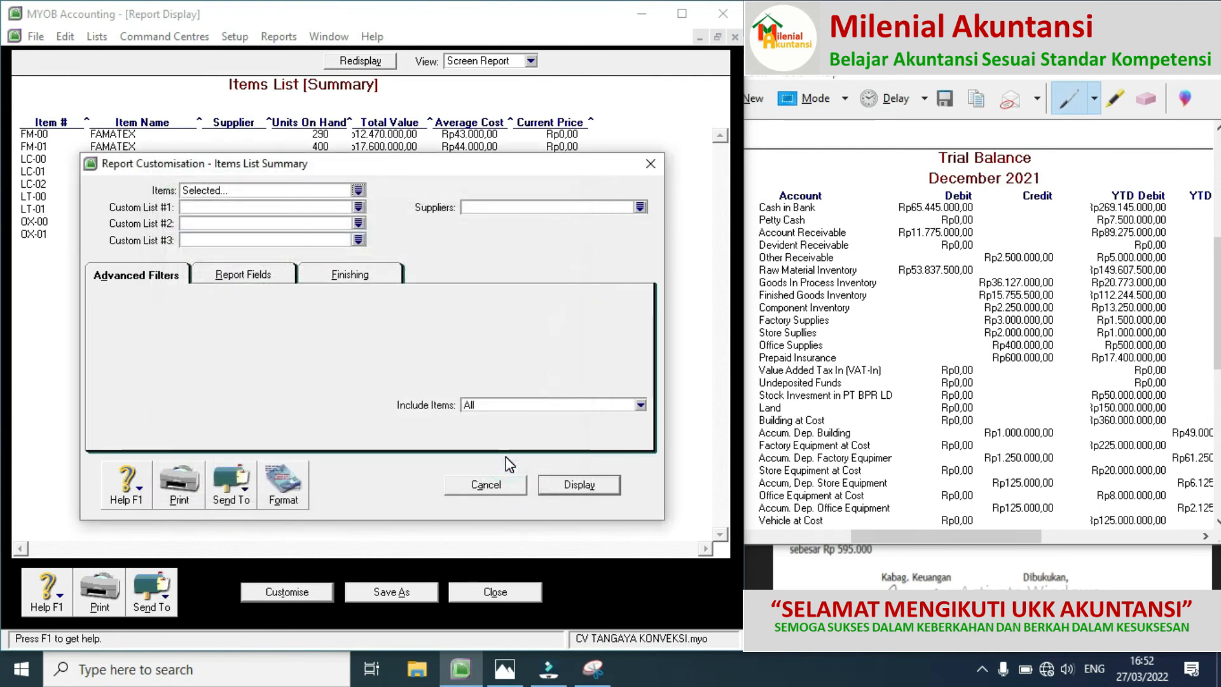
left_click(566, 486)
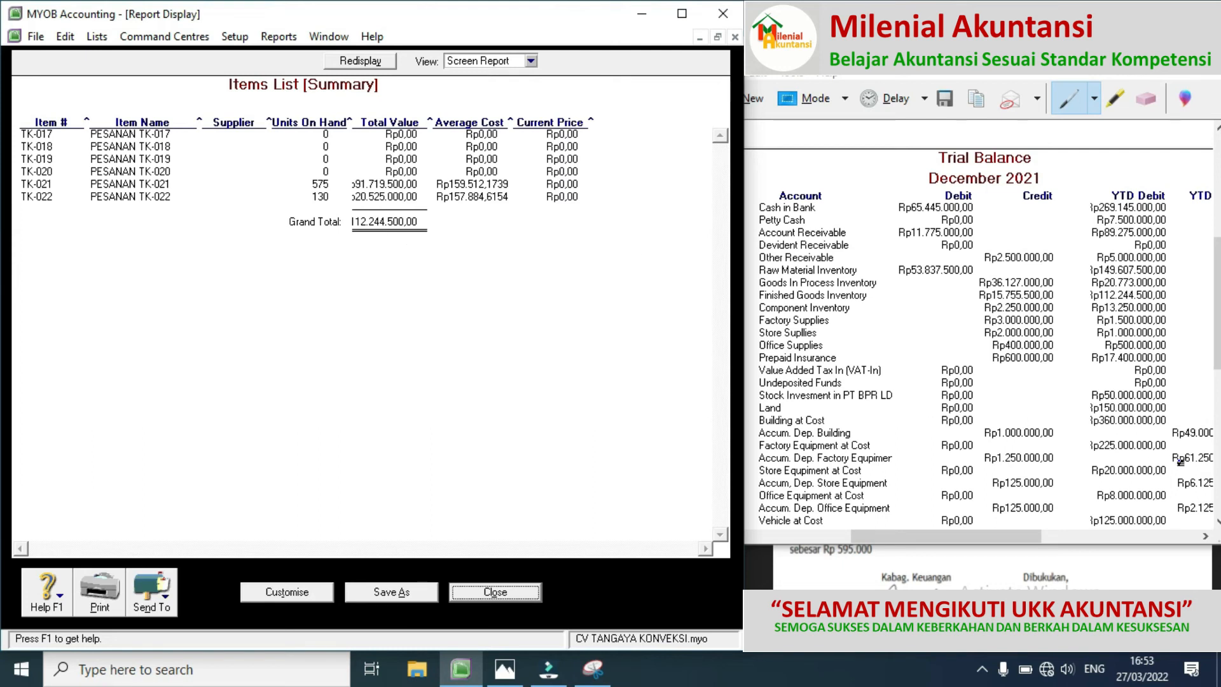
Check the order items' total against Finished Goods Inventory in the snip, and close both the report and the snip without saving
left_click(1166, 297)
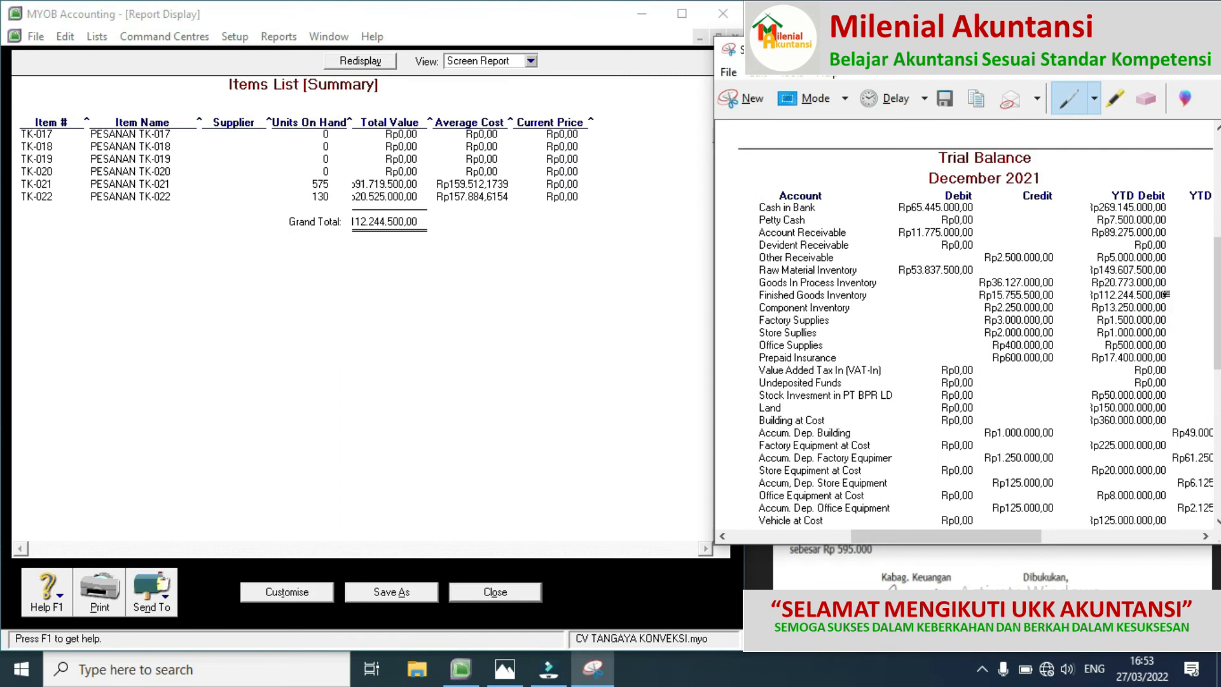
left_click(494, 591)
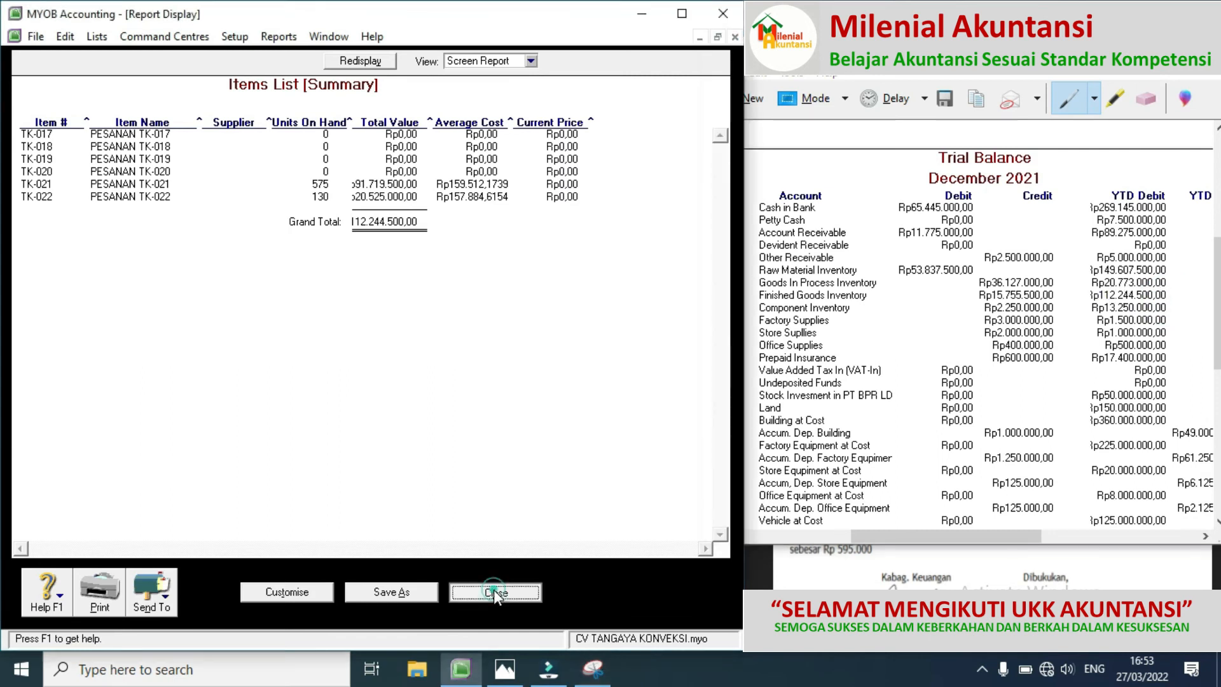
left_click(1204, 52)
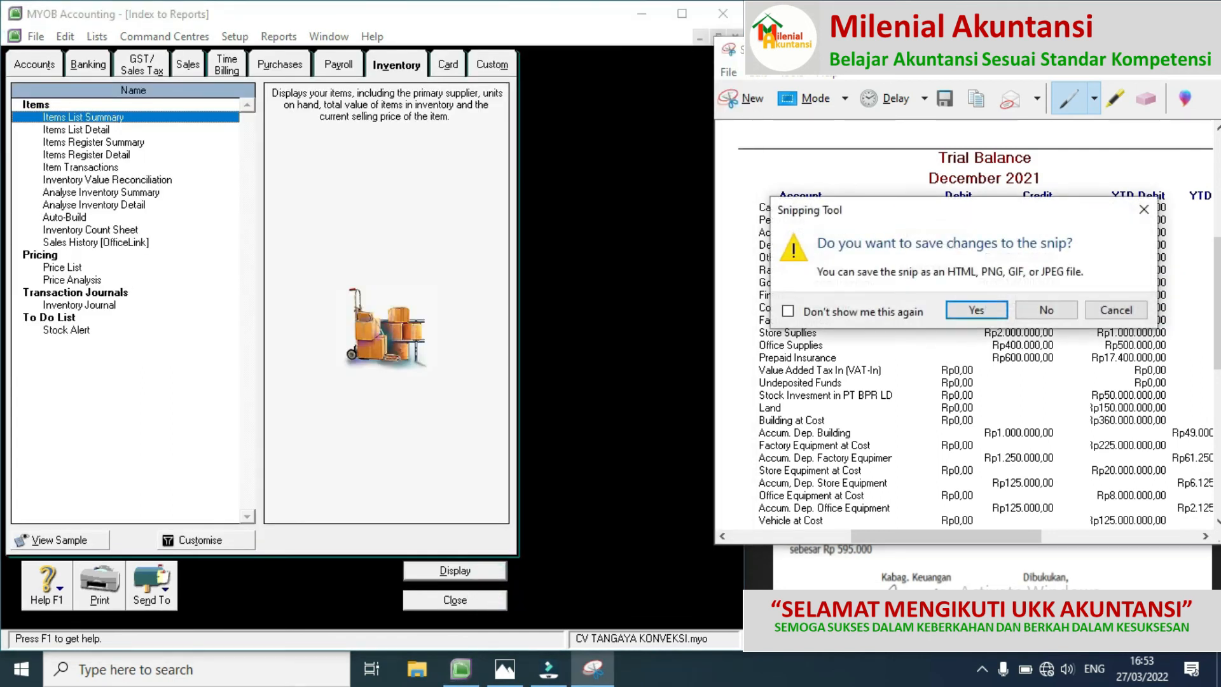
left_click(1046, 307)
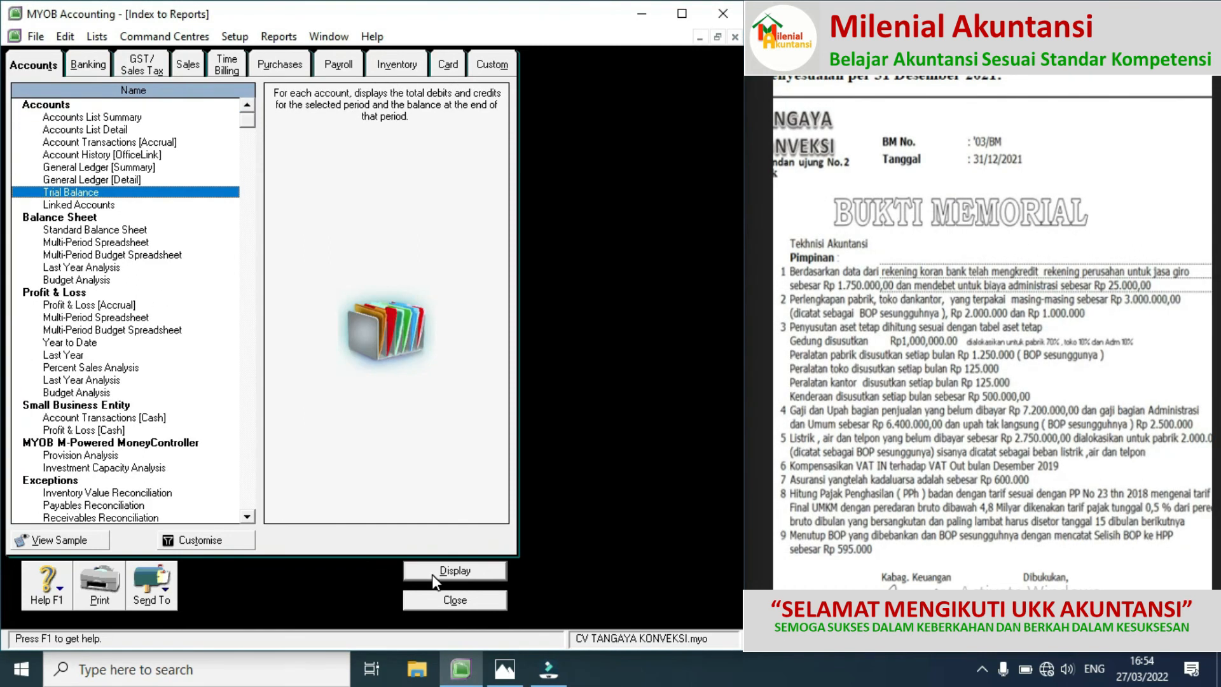
View the December 2021 Trial Balance, and display the Profit & Loss [Accrual] report for 01/12/2021 to 31/12/2021 in its place
left_click(432, 575)
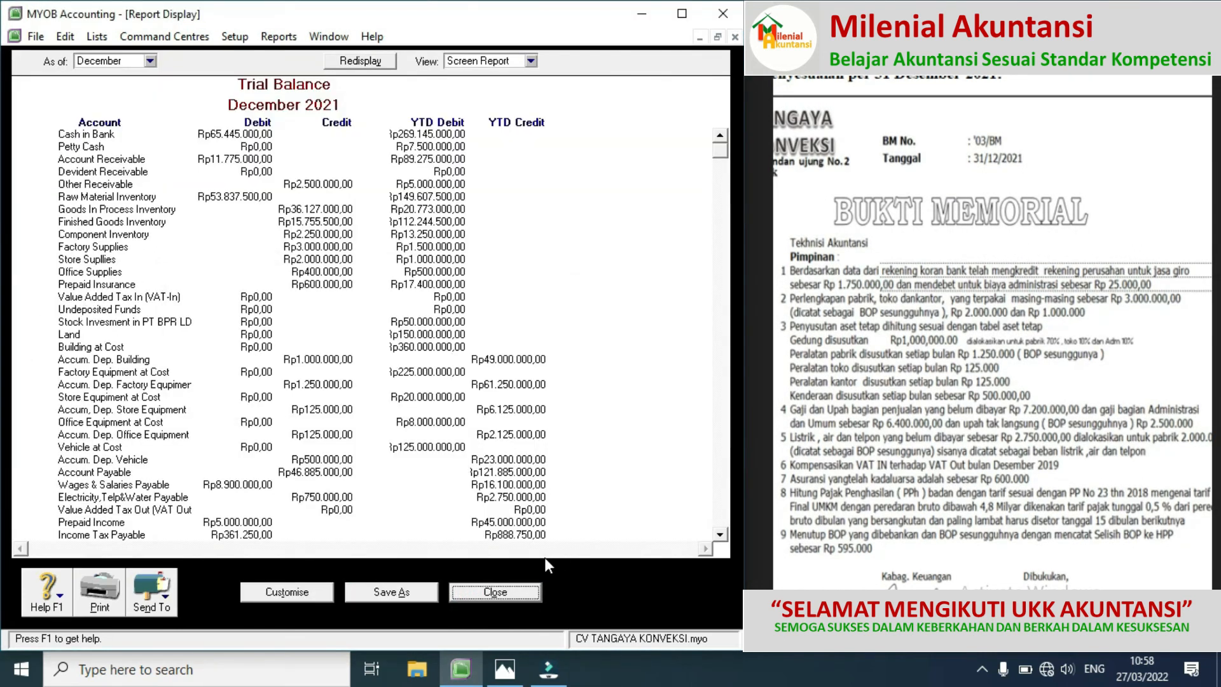
left_click(495, 593)
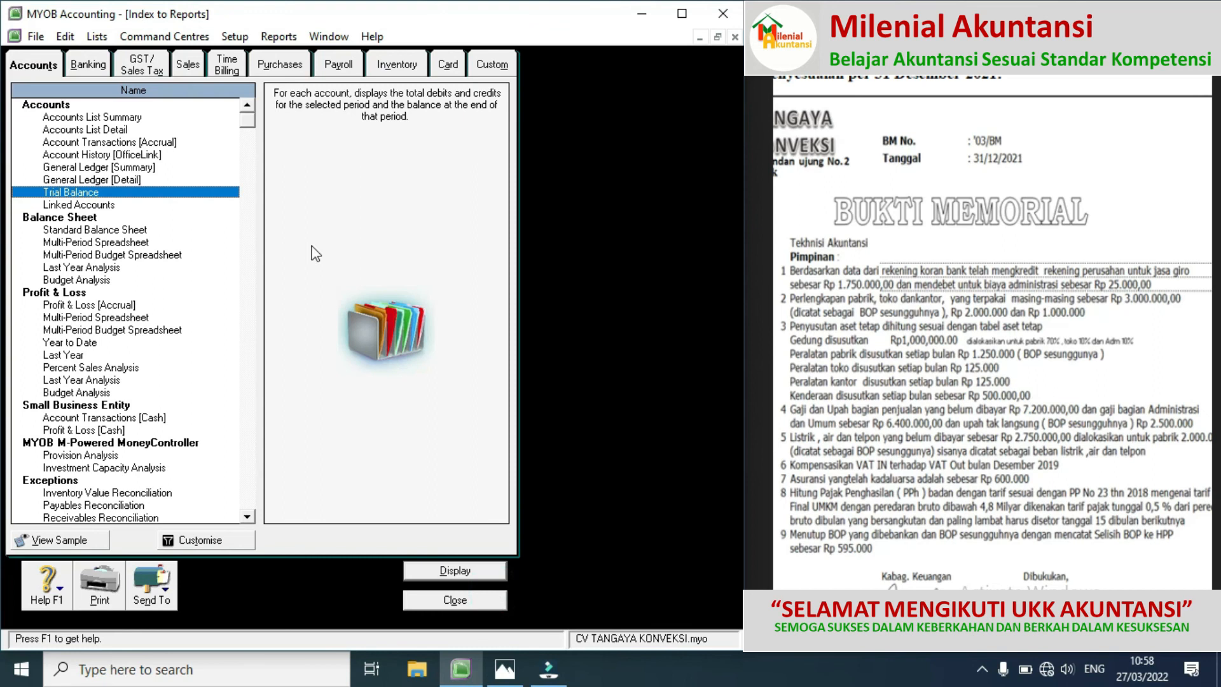
double_click(116, 305)
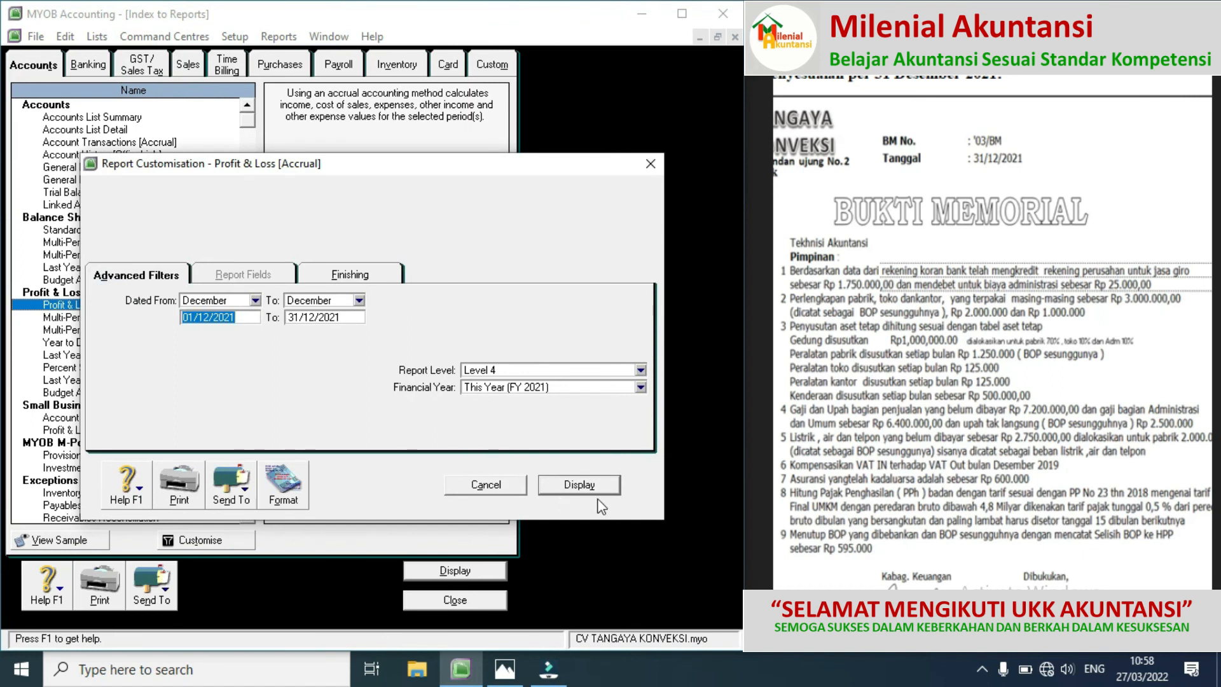
left_click(570, 485)
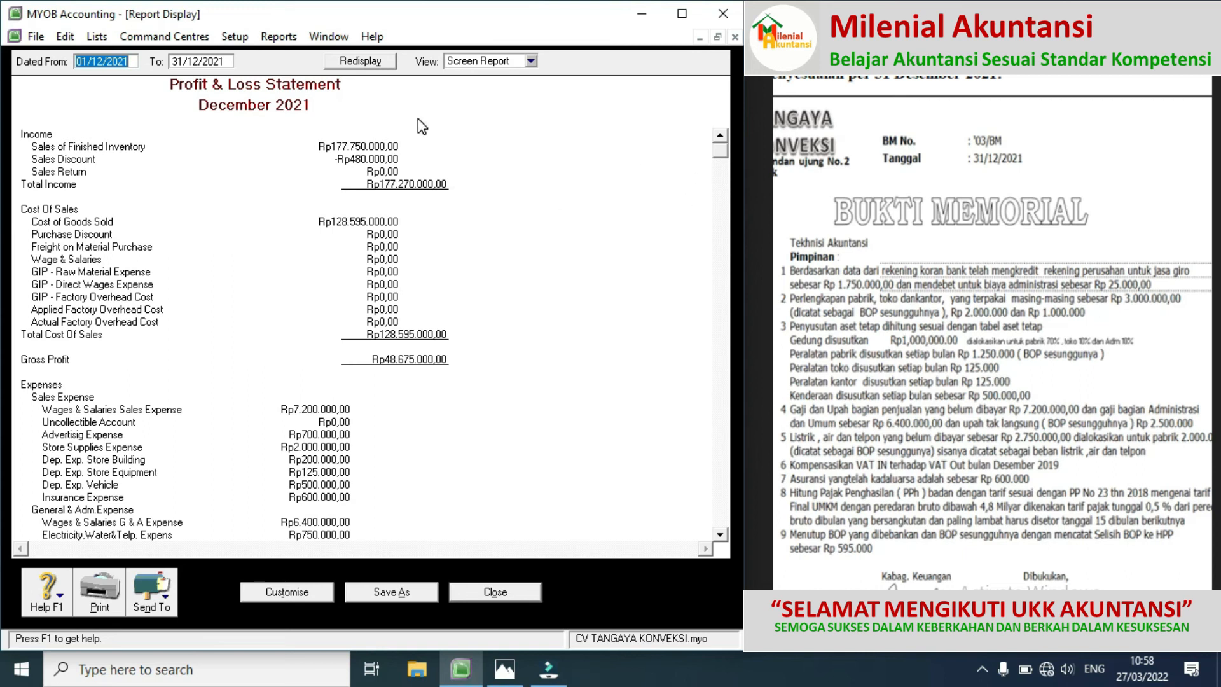
Change the Profit & Loss Statement's start date to 01/11/2021 and review it from Income down to Net Profit
left_click(103, 56)
key("BackSpace")
type("1")
left_click(224, 63)
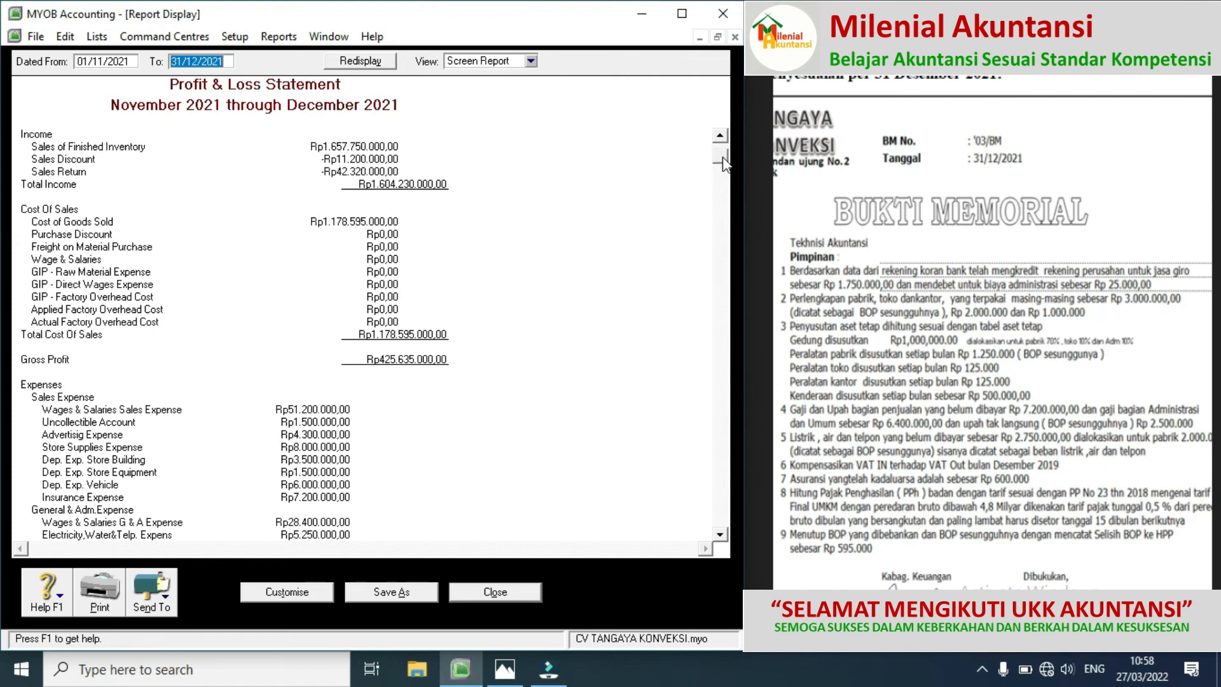
left_click_drag(723, 180, 722, 217)
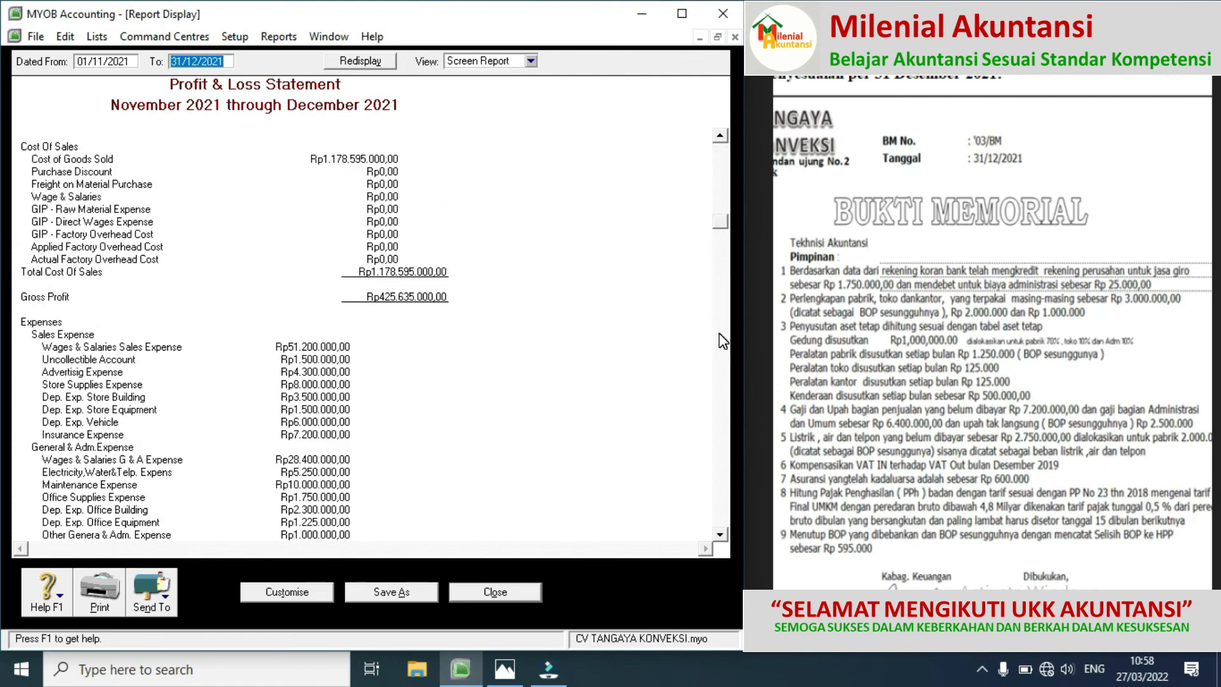
left_click(719, 333)
left_click(718, 454)
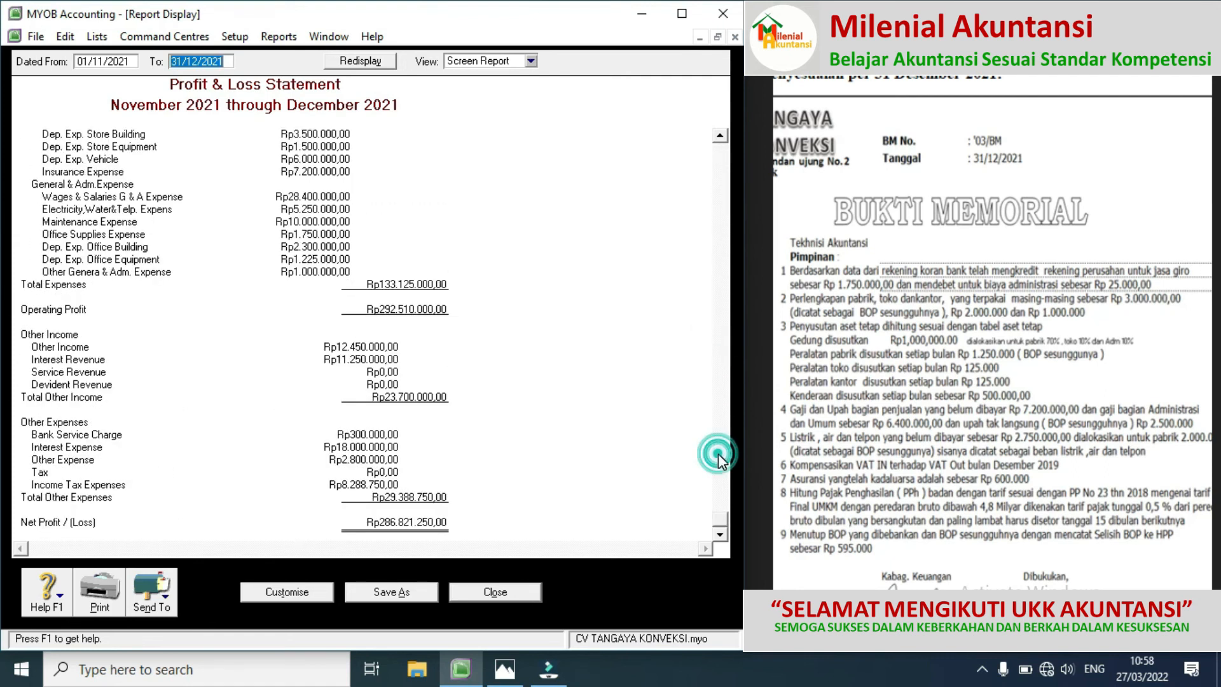
left_click(616, 522)
left_click(718, 163)
left_click(718, 162)
left_click(719, 163)
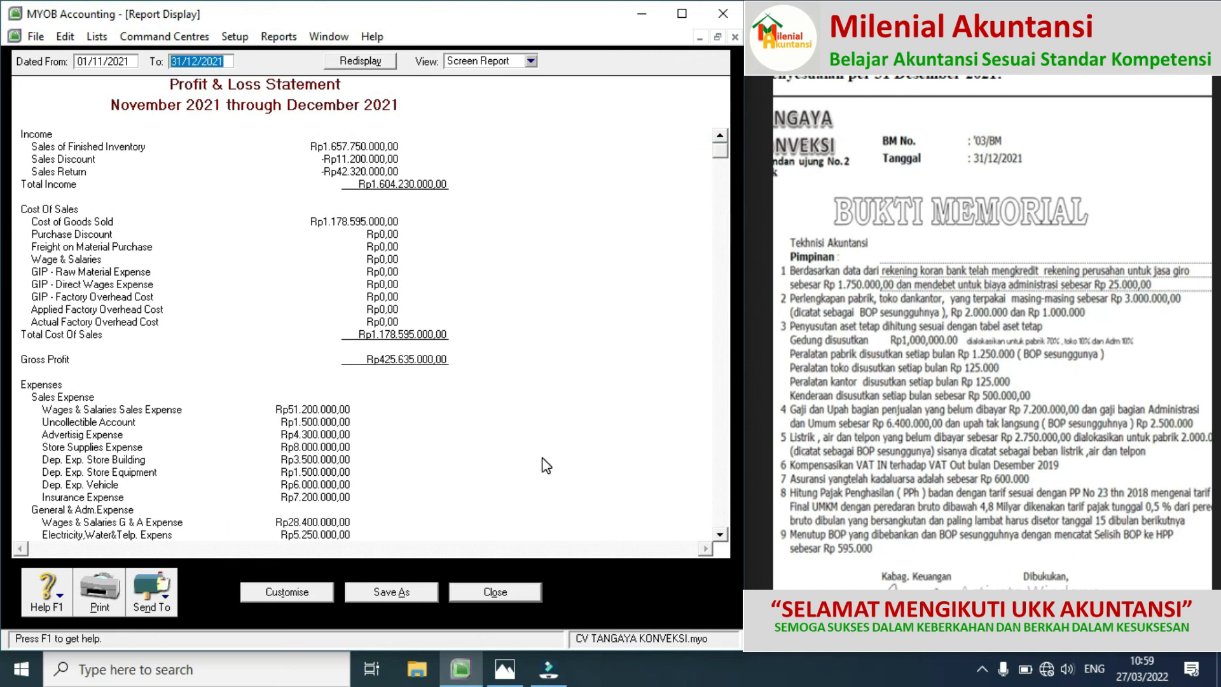
Close the Profit & Loss Statement and display the Statement of Cash Flow from the banking reports
left_click(496, 592)
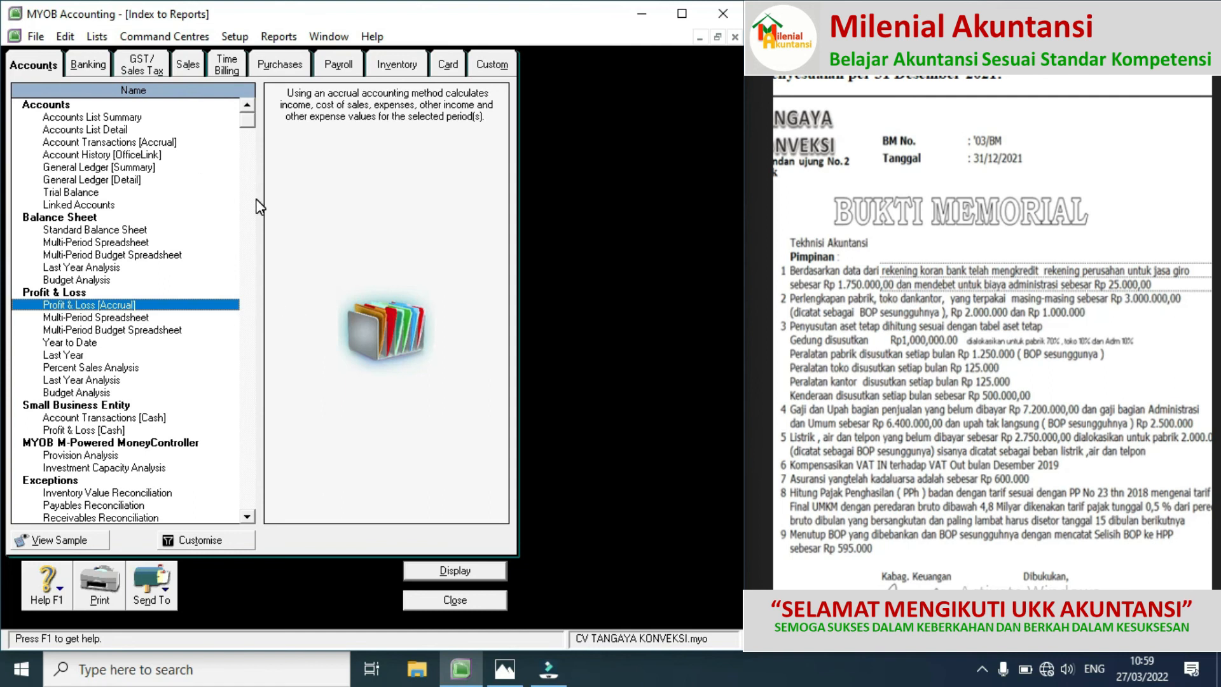
left_click(87, 65)
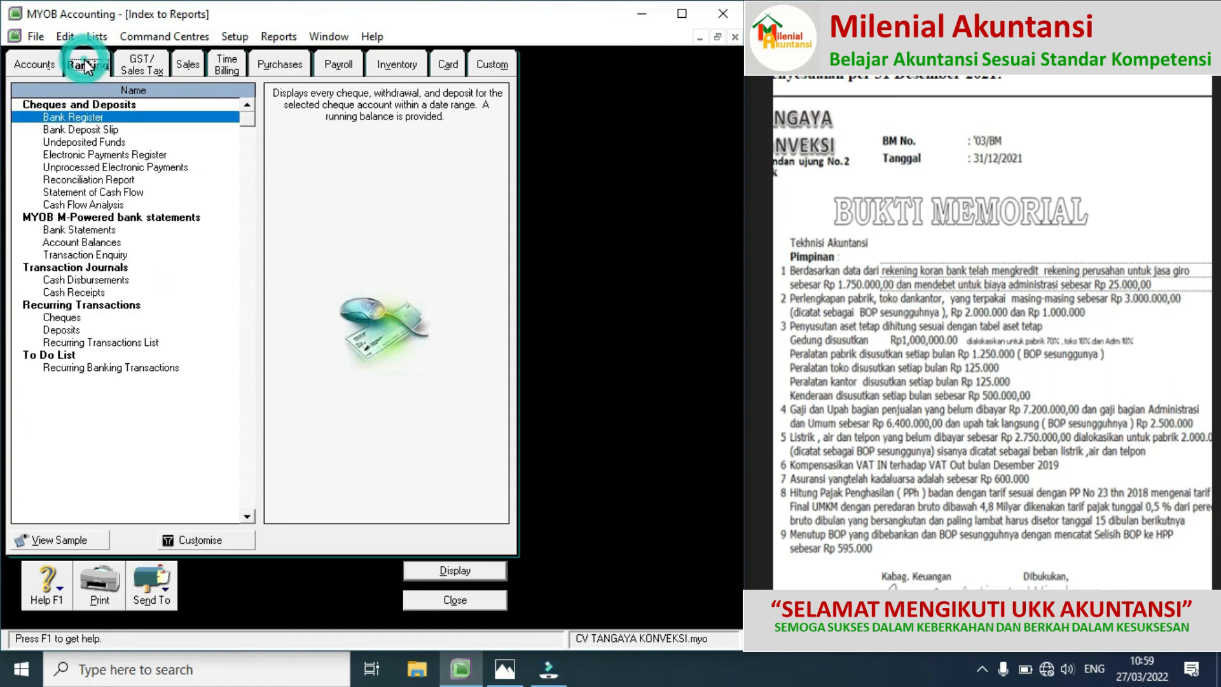
left_click(131, 193)
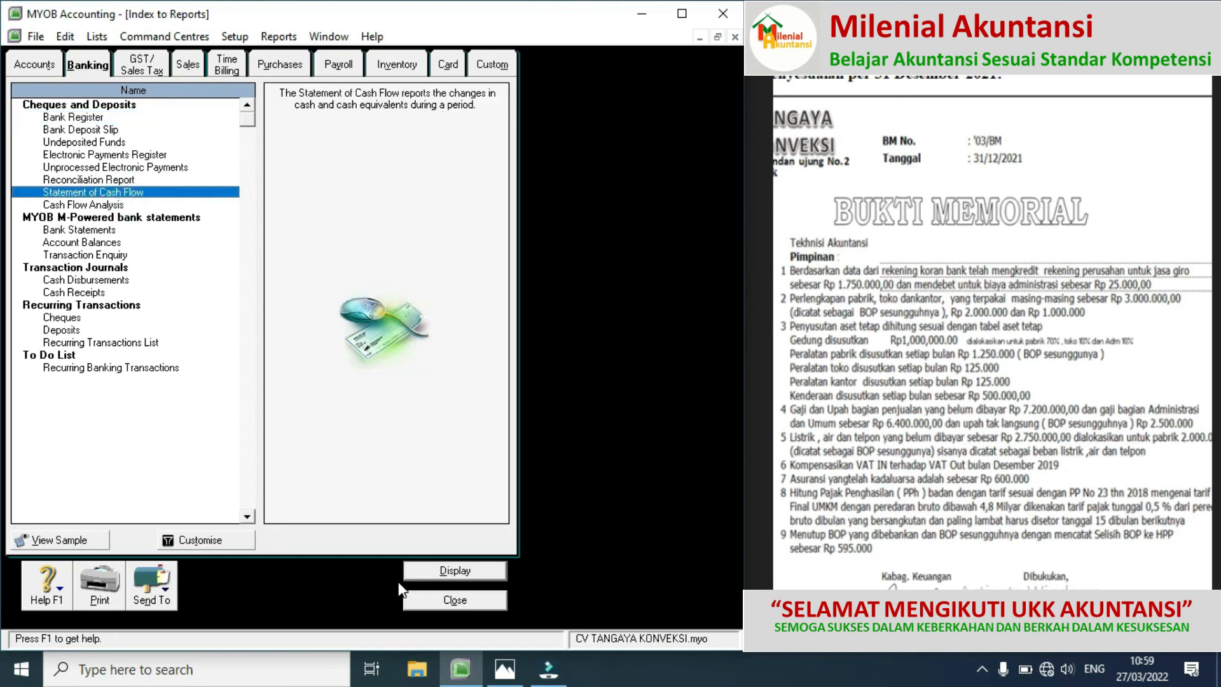
left_click(436, 576)
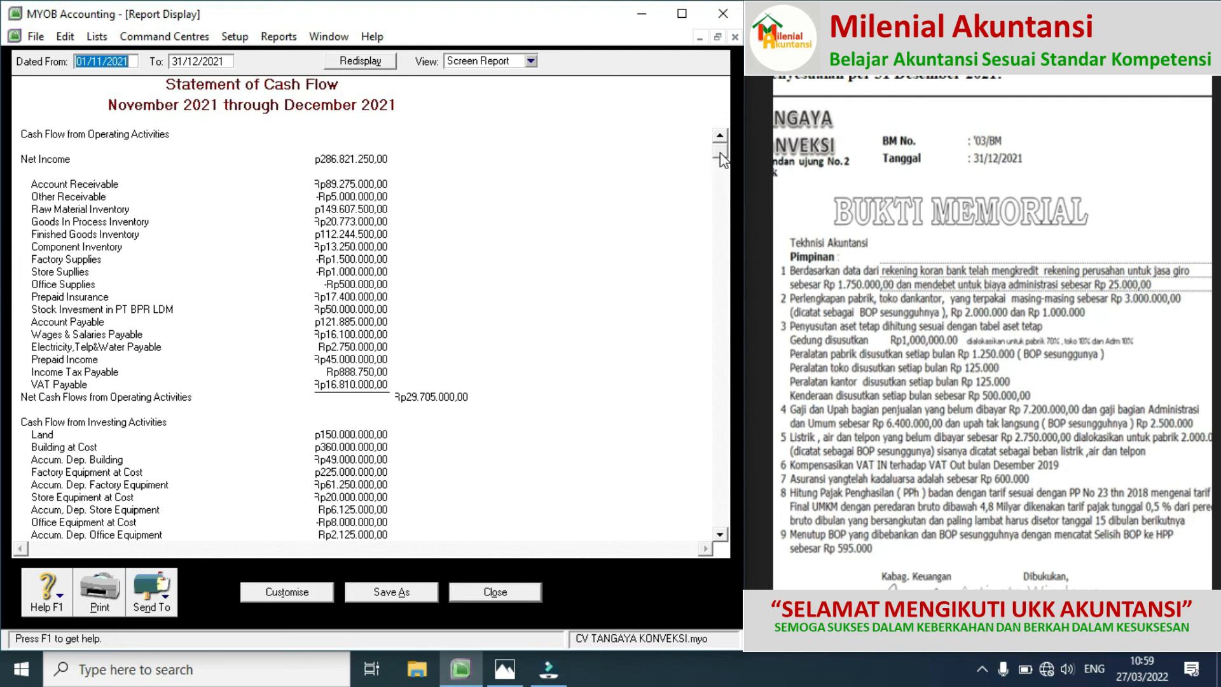
mouse_move(719, 156)
left_mouse_down()
mouse_move(712, 533)
mouse_move(722, 155)
left_mouse_up()
Set the Statement of Cash Flow's start date to 01/12/2021 and review it down to the cash at the end of the period
left_click(103, 62)
key("BackSpace")
type("2")
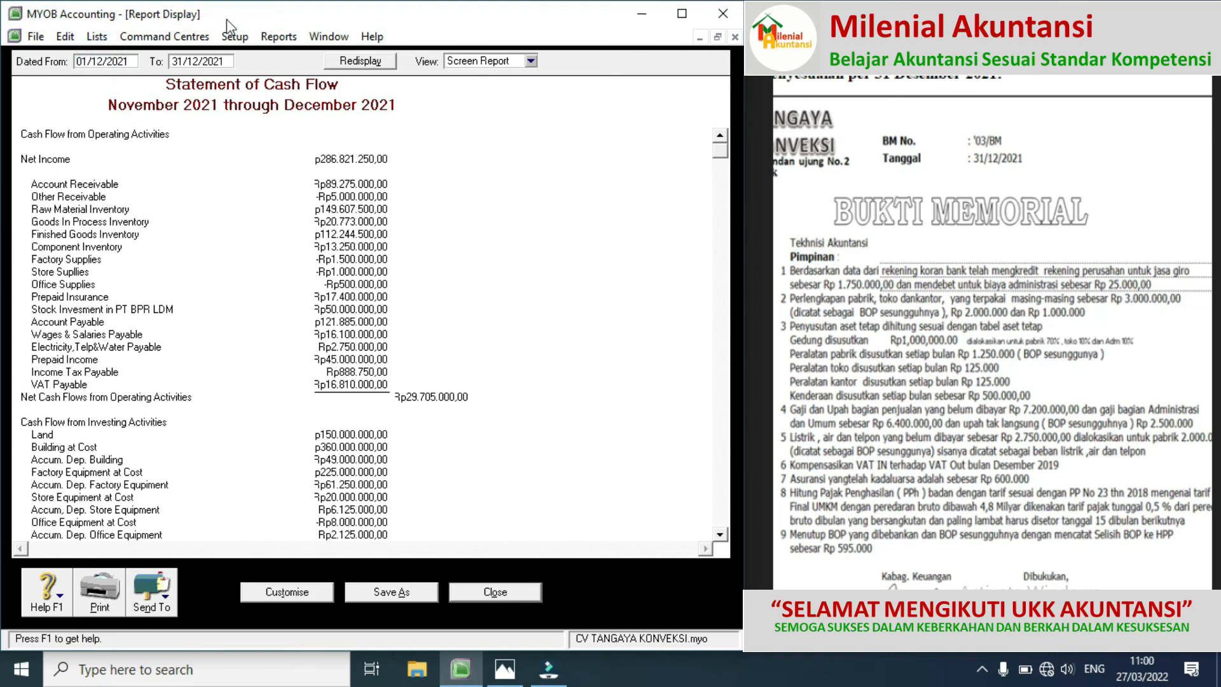
left_click(219, 66)
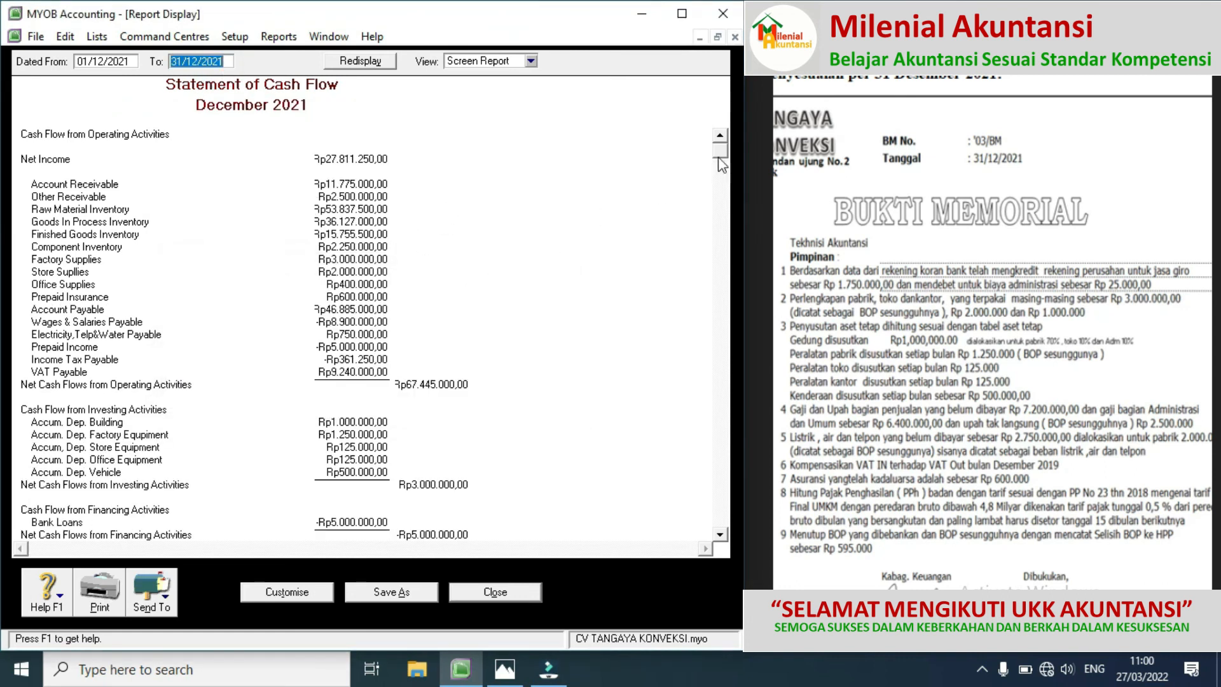
left_click_drag(720, 160, 713, 520)
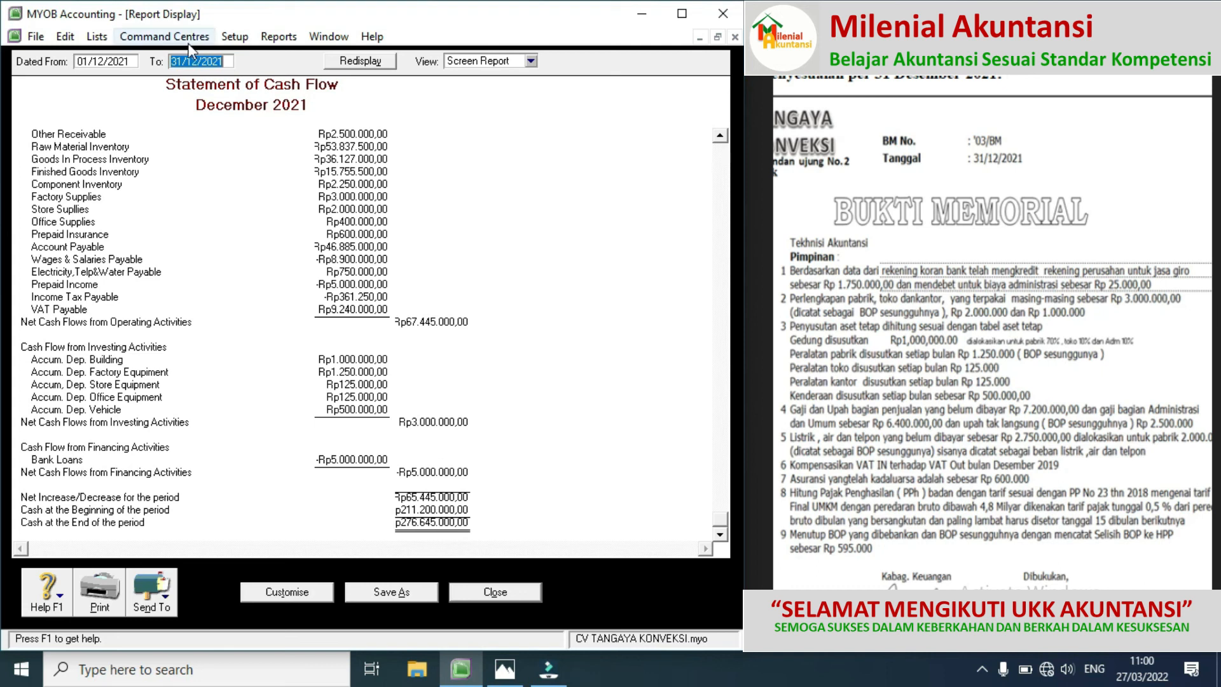
Return to the report index, display the Trial Balance for December of FY 2021, review its balances and close it
left_click(262, 41)
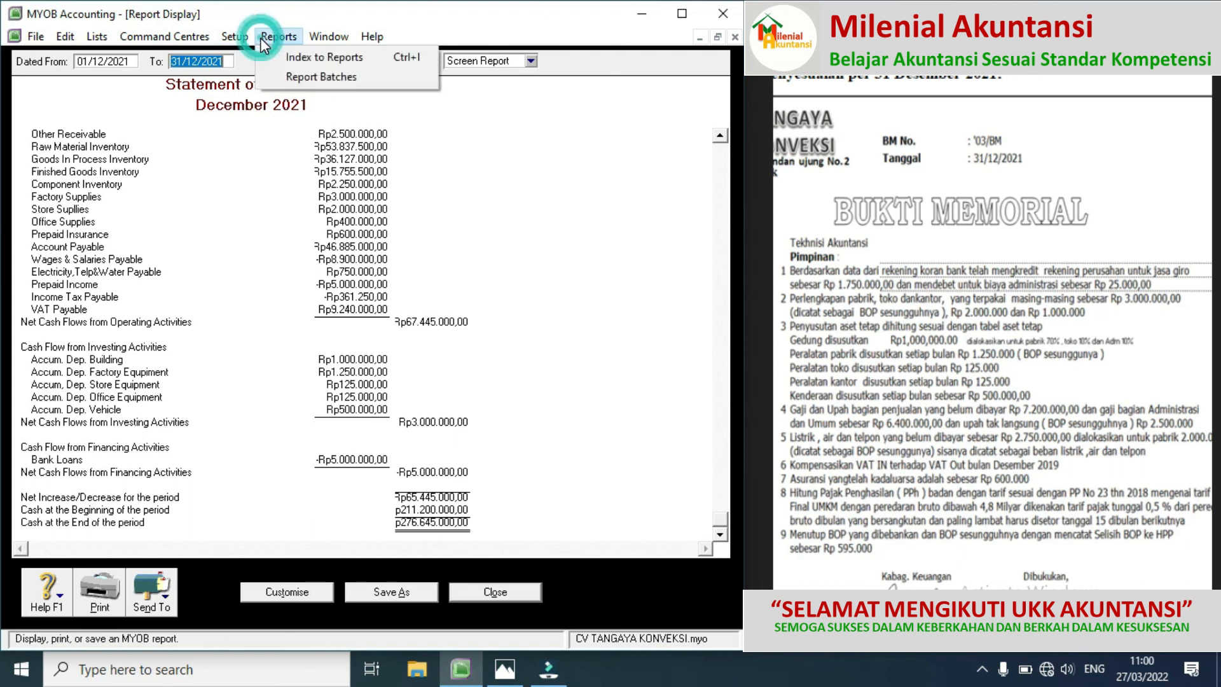
left_click(295, 57)
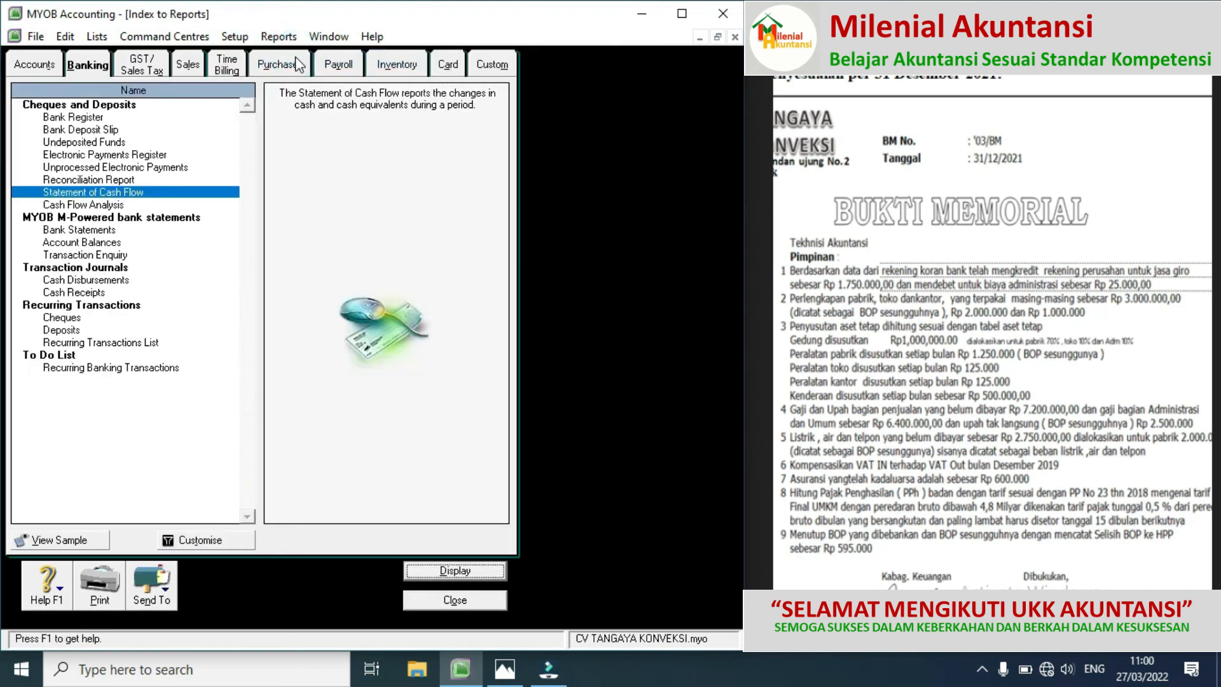
left_click(38, 68)
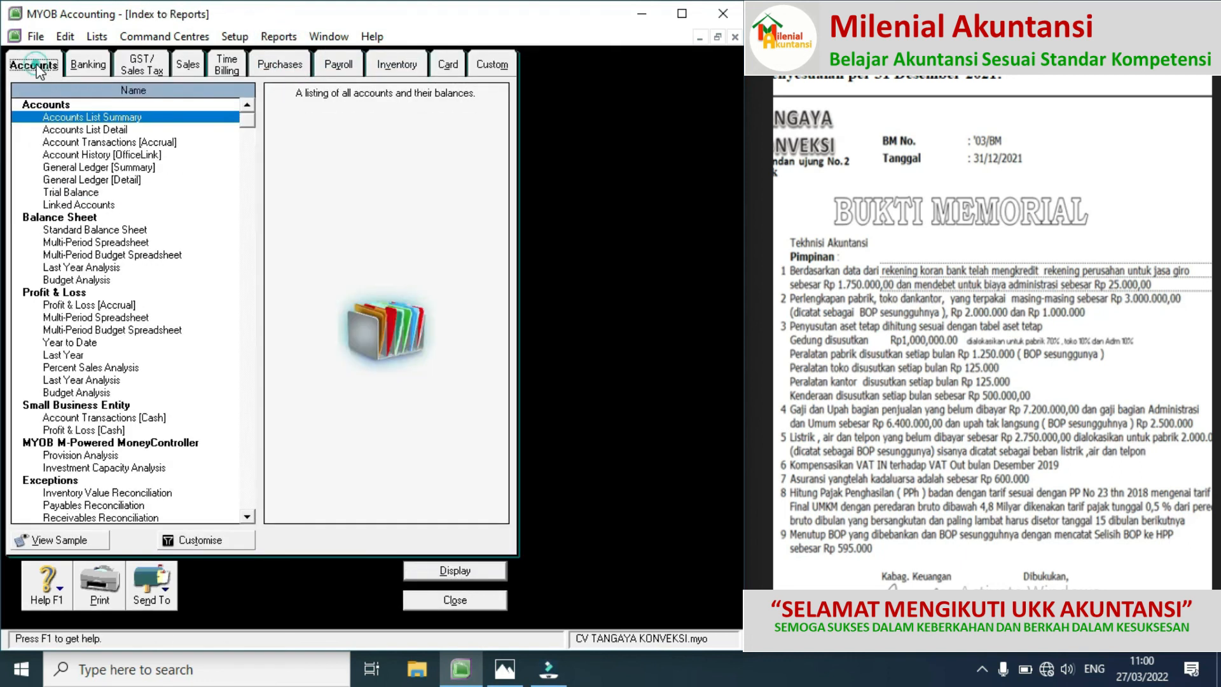
left_click(79, 194)
double_click(79, 194)
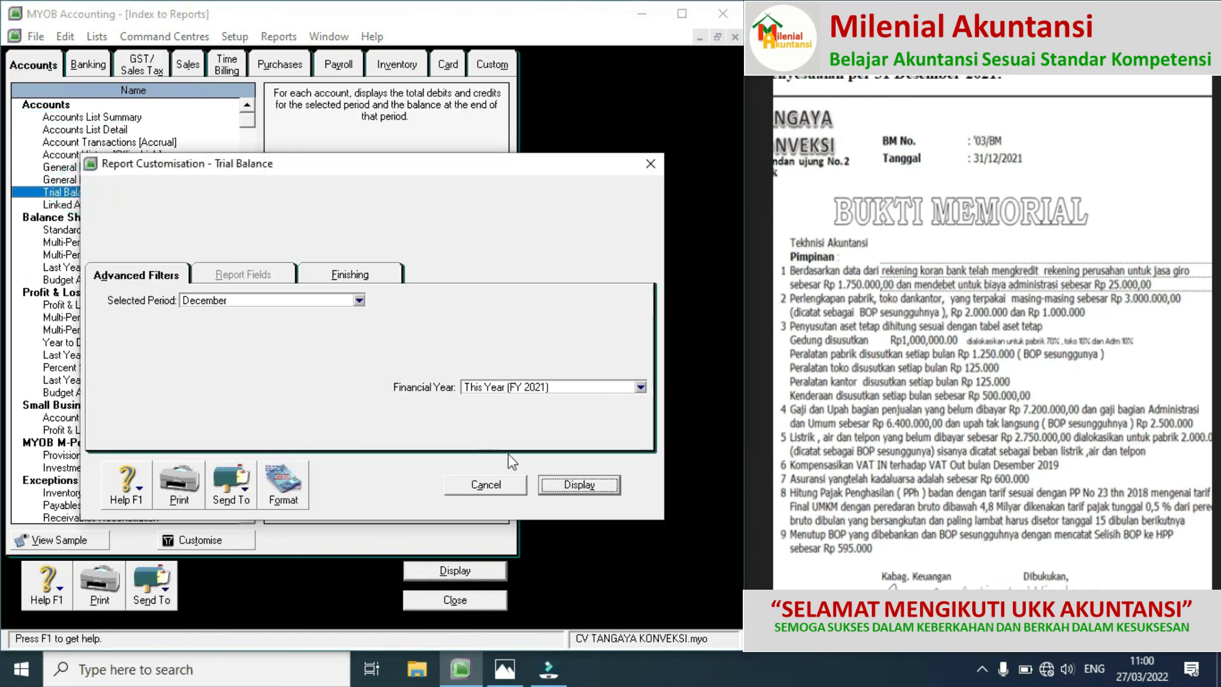
left_click(552, 486)
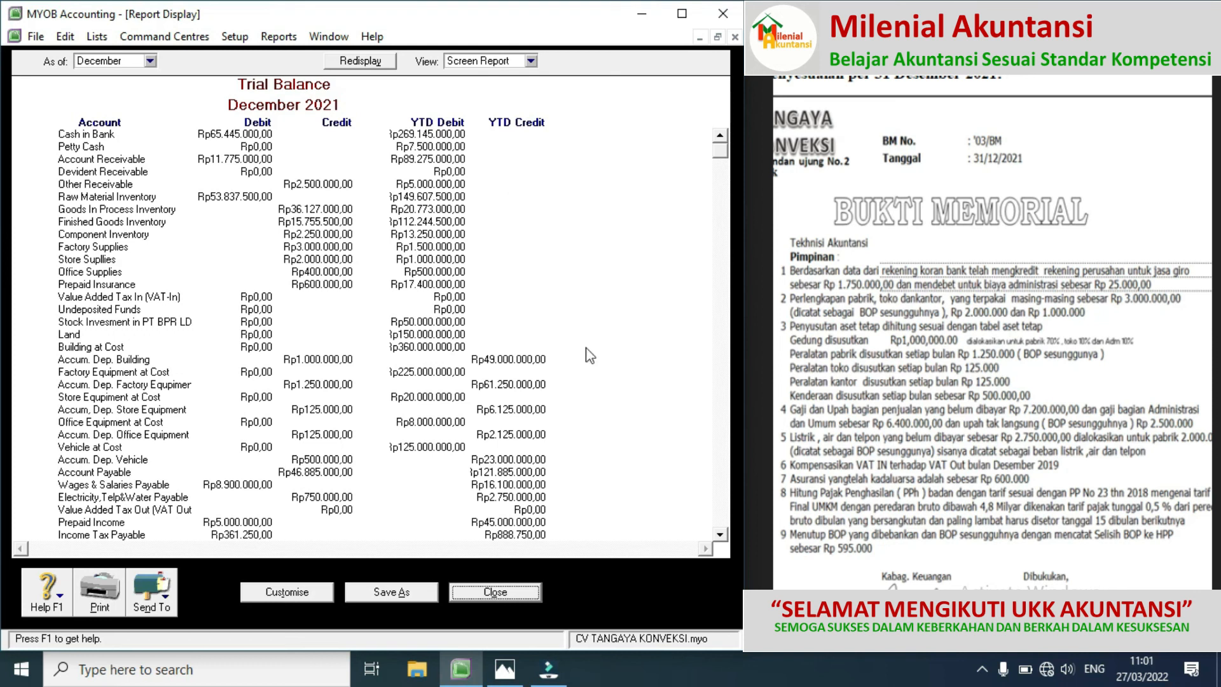
left_click(508, 594)
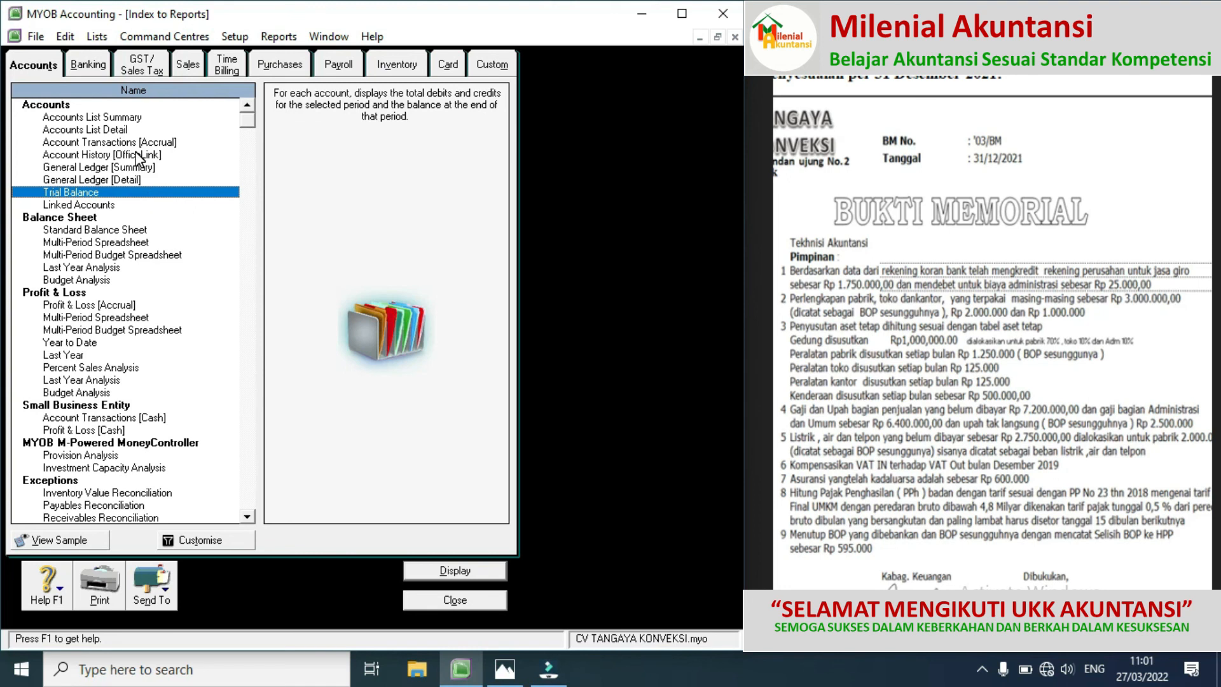
Display the Standard Balance Sheet as of 31/12/2021, and open its print options and cancel them
double_click(109, 230)
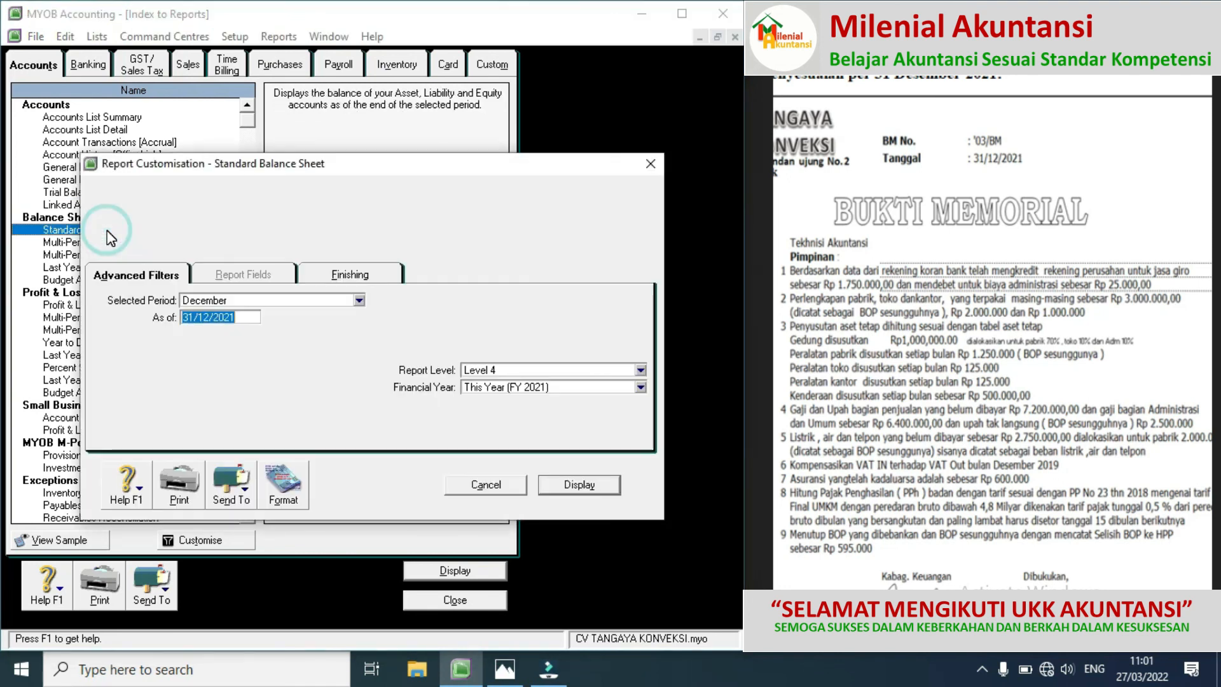
left_click(567, 490)
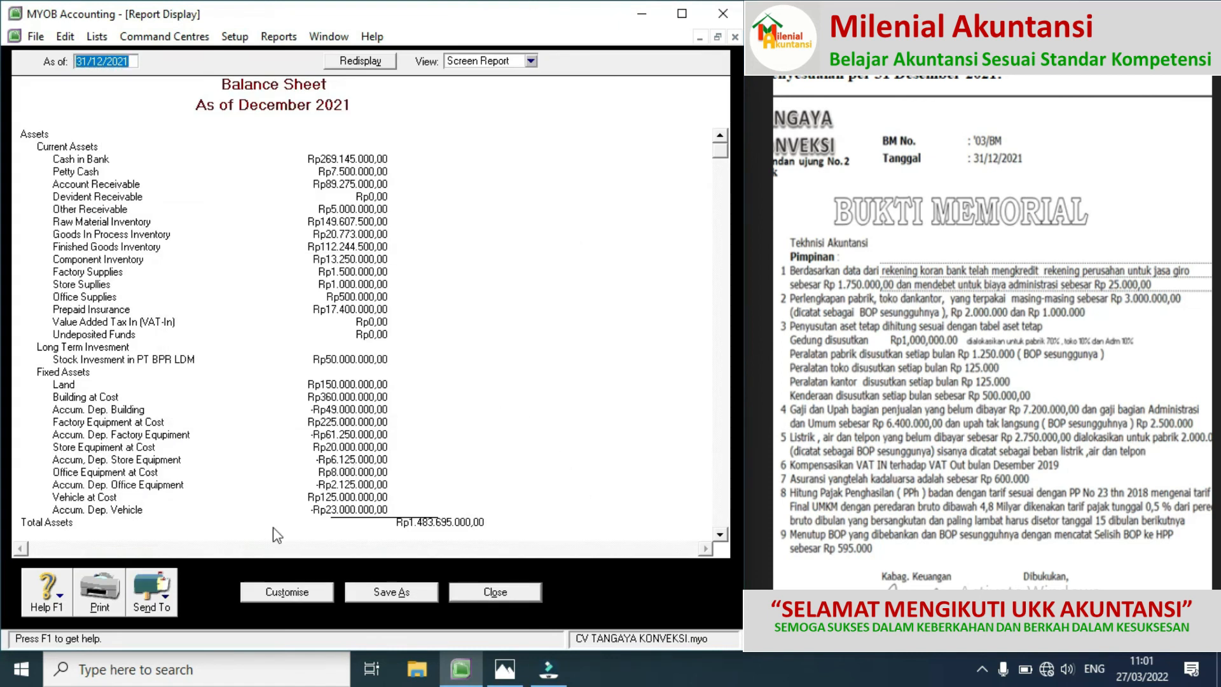
left_click(119, 595)
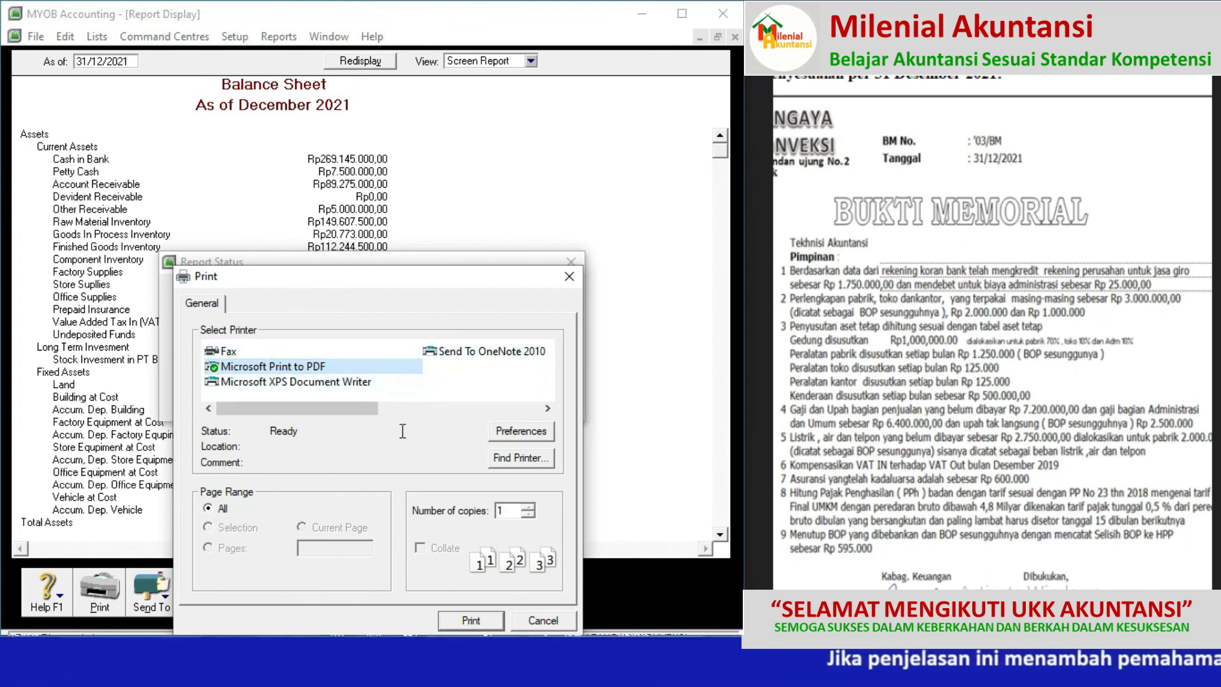
left_click(530, 621)
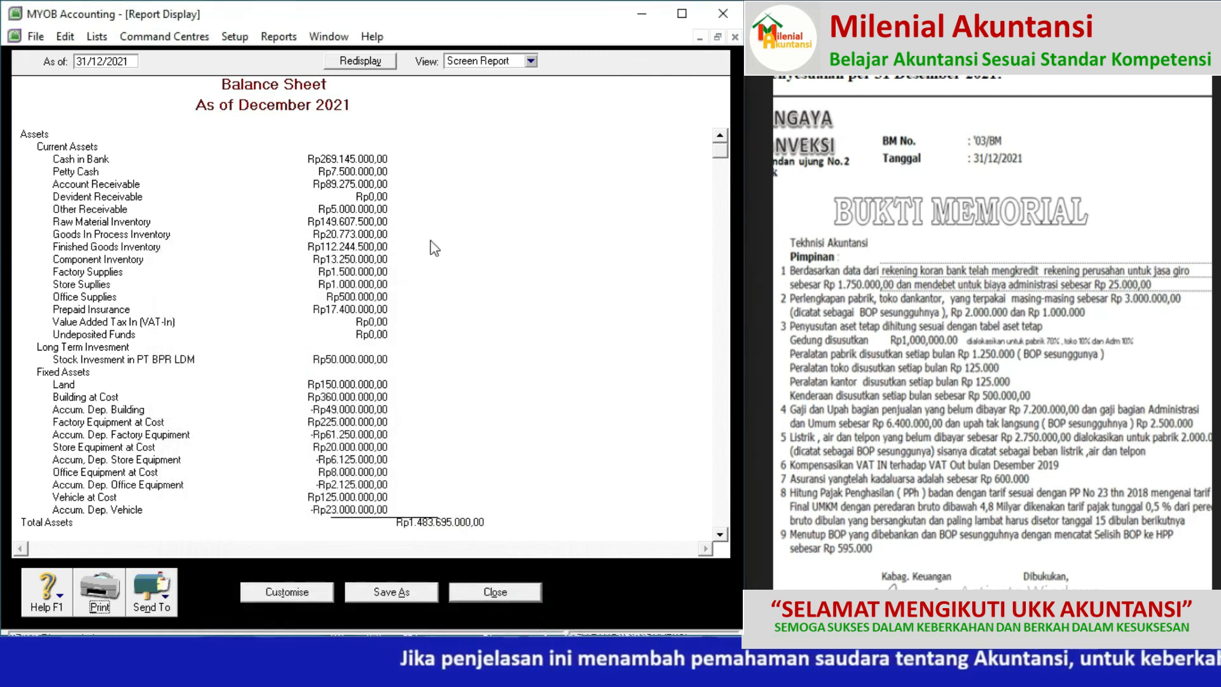
Back up only the company file and M-Powered Services Centre, without error checking, as MYOB0327 in the Backup folder
left_click(36, 37)
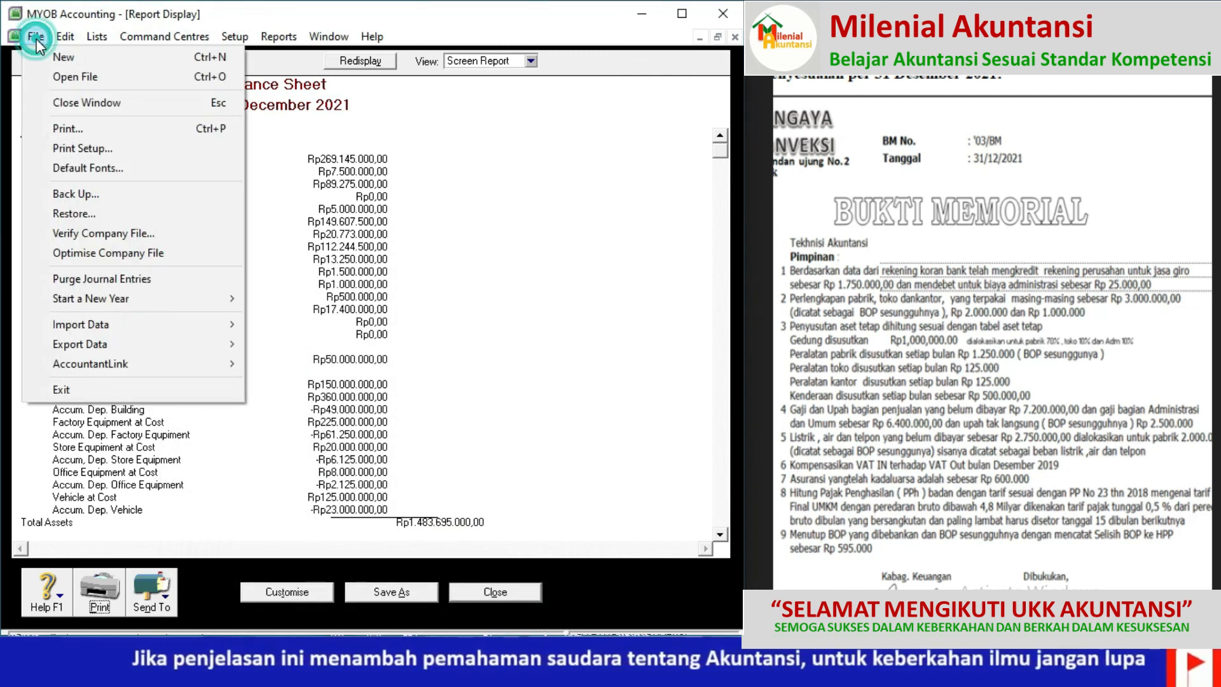
left_click(79, 193)
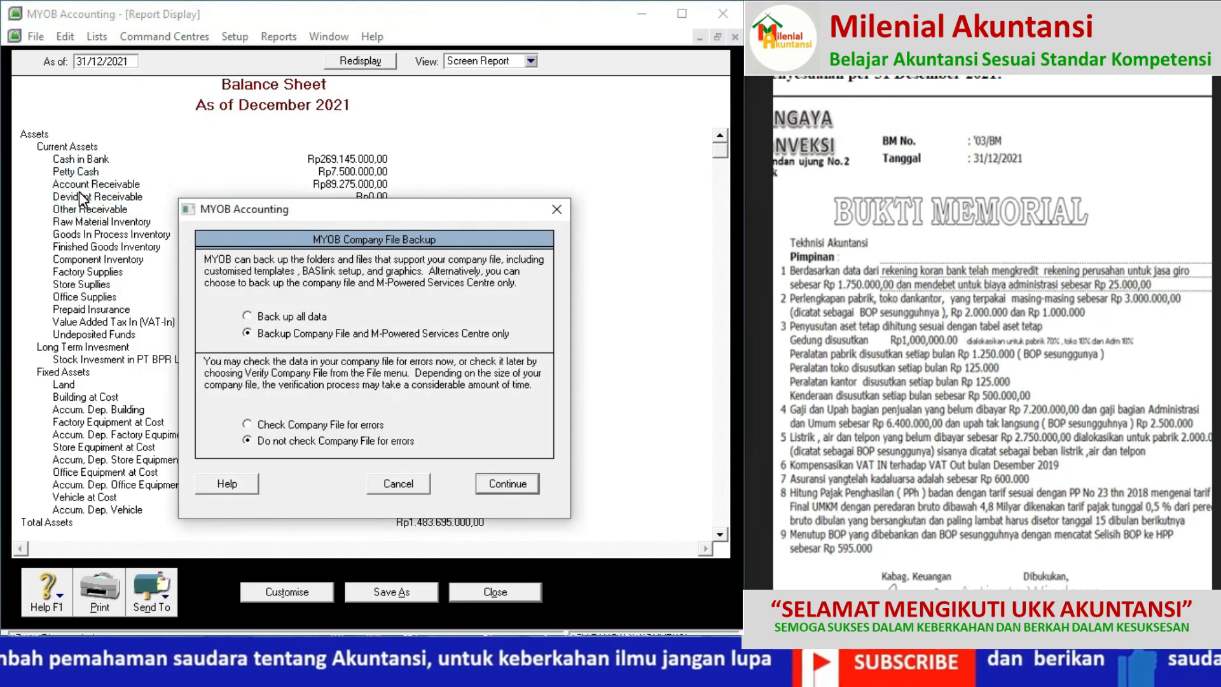
left_click(493, 482)
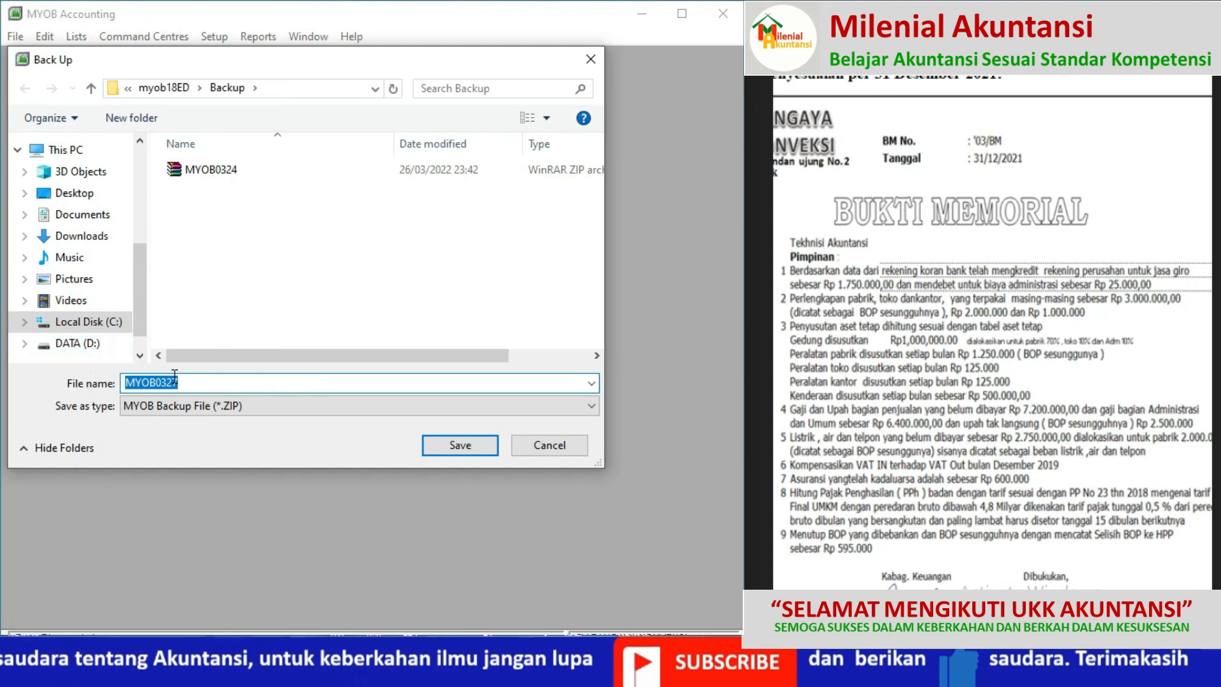
left_click(450, 446)
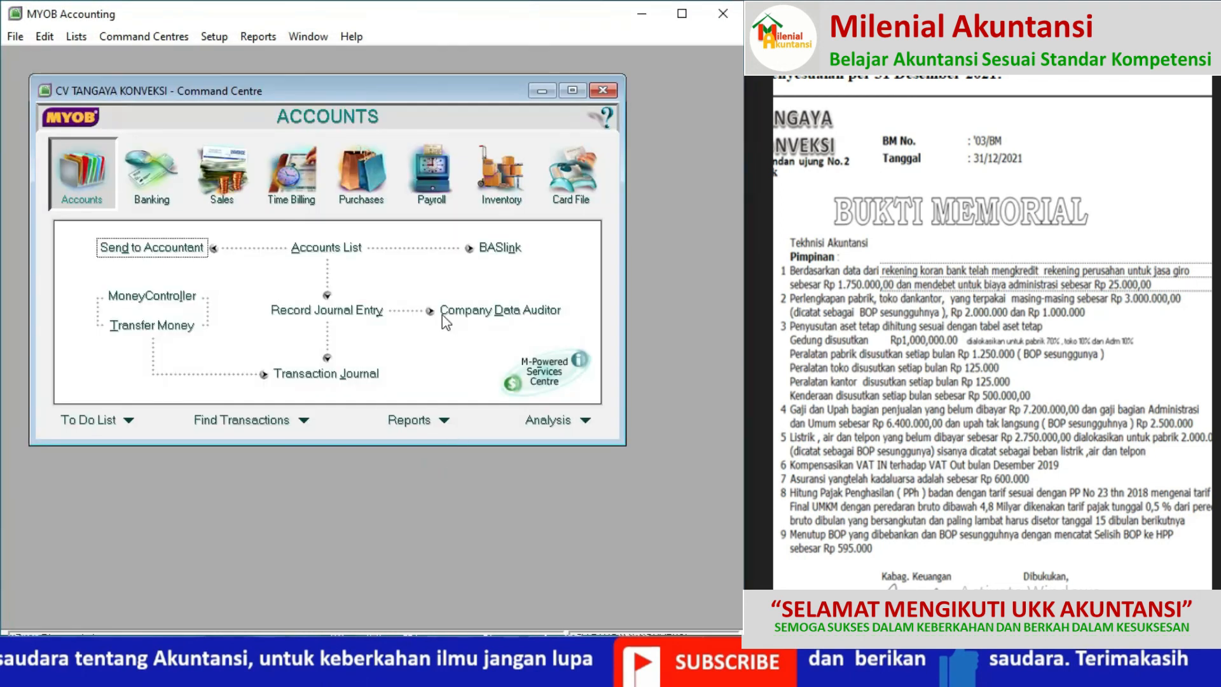